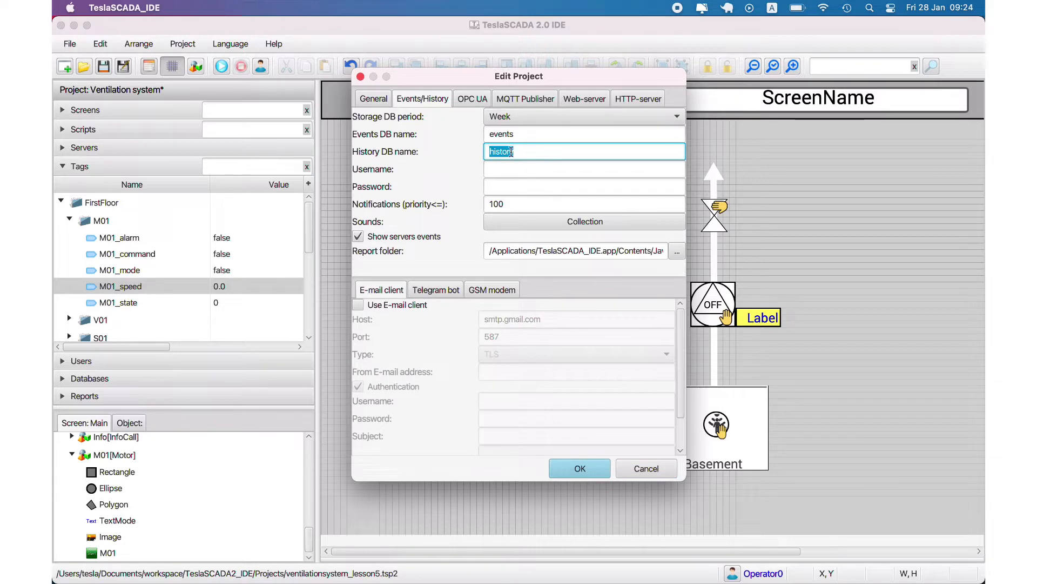
- Create a new History database named HistoryDB with DB name venthistorydatabase and table name speedhistory
left_click(492, 151)
left_click(643, 469)
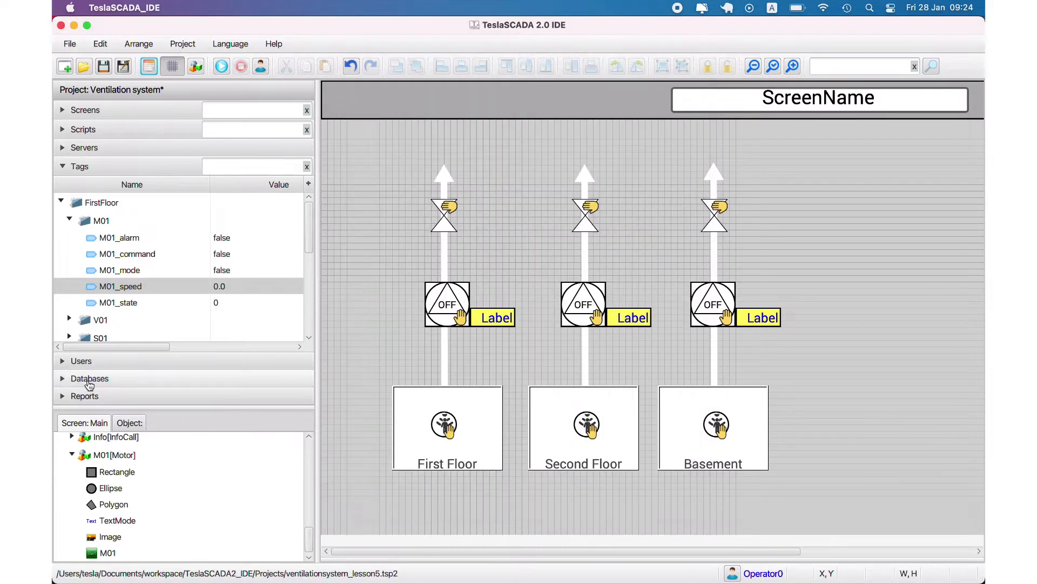
left_click(116, 378)
right_click(106, 257)
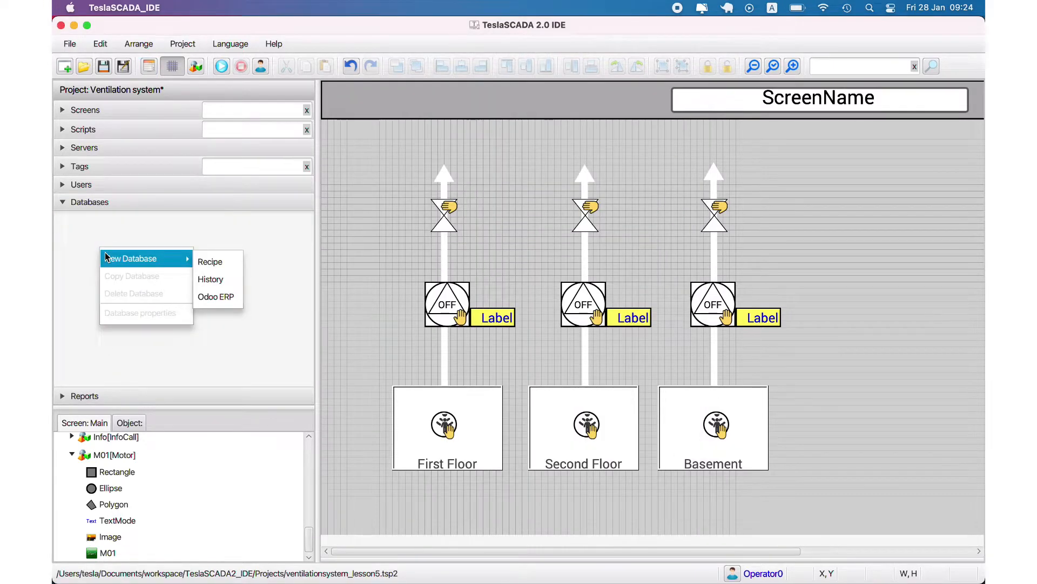
left_click(210, 279)
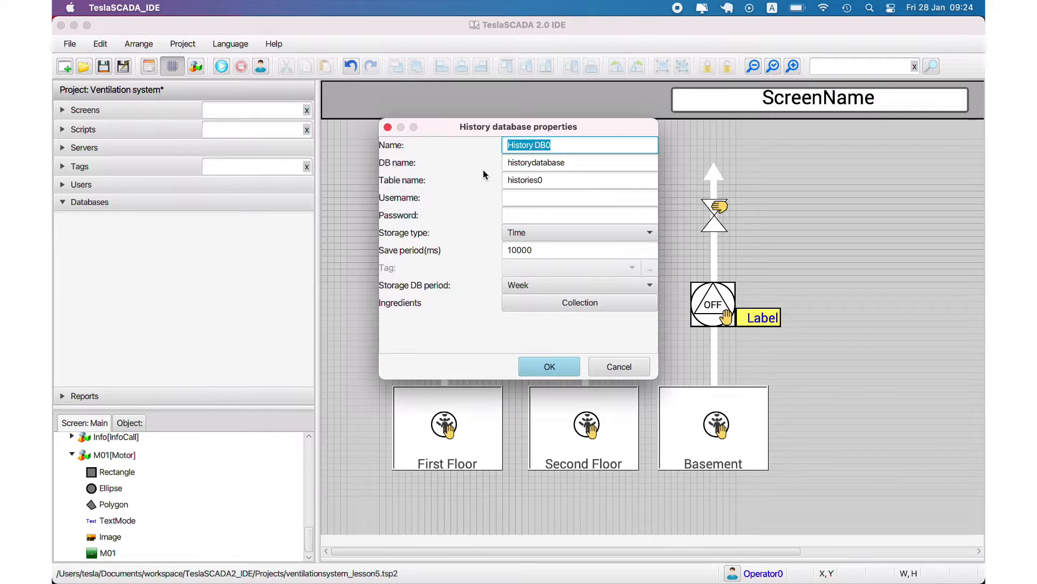
type("H")
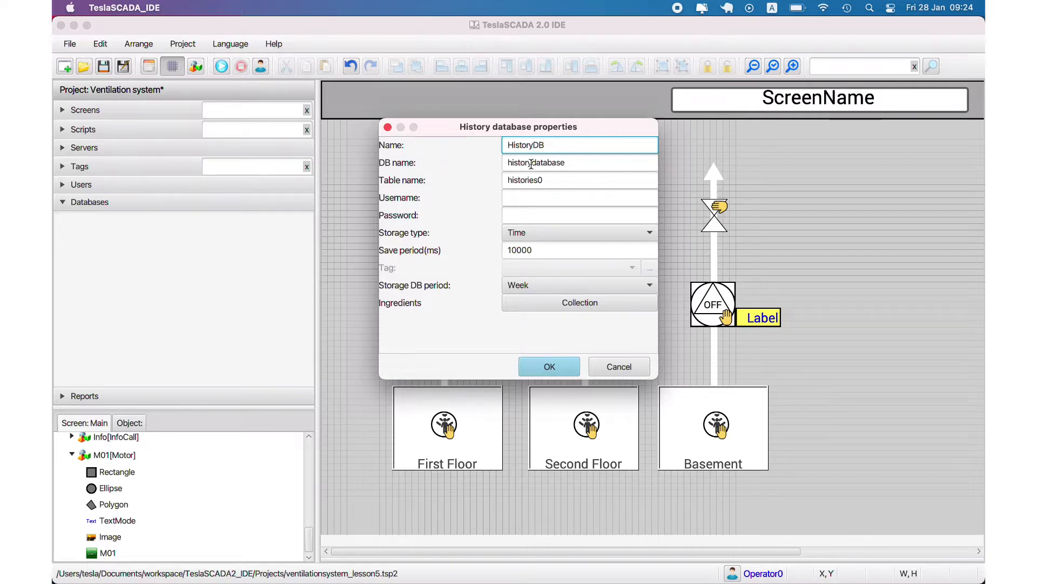
left_click(504, 162)
type("vent")
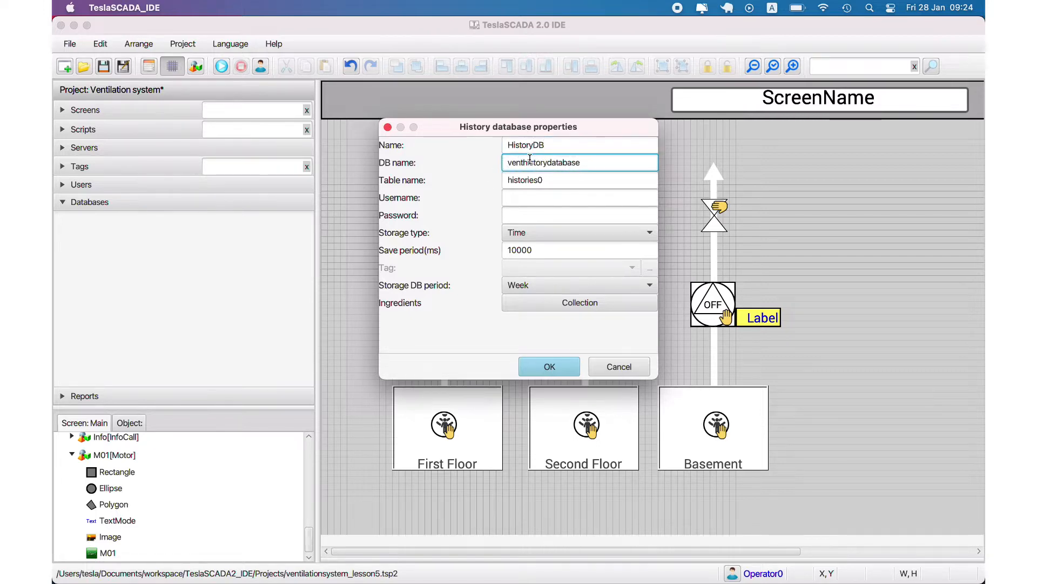
double_click(547, 179)
type("sp")
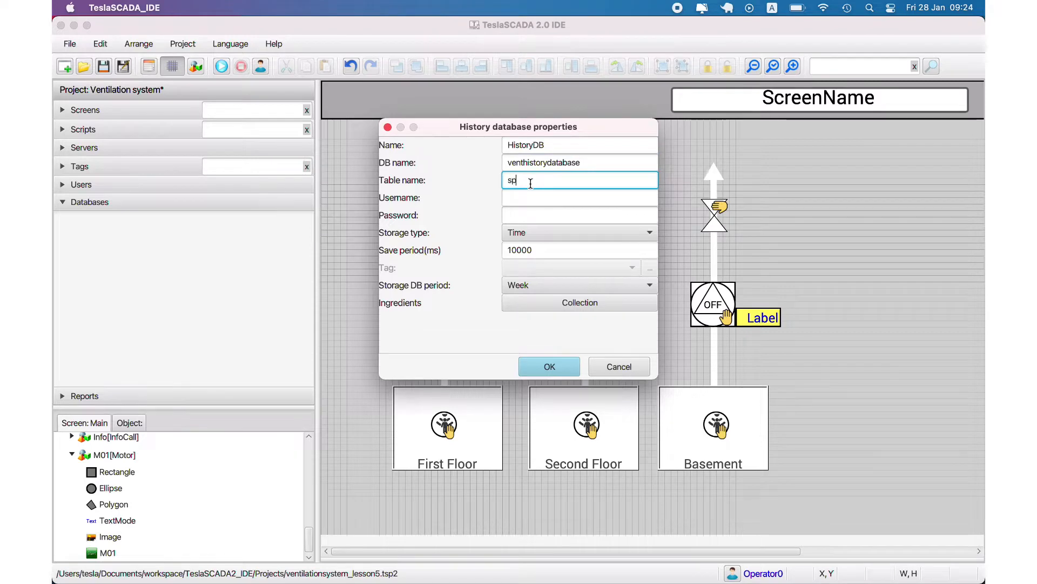
type("eedhistory")
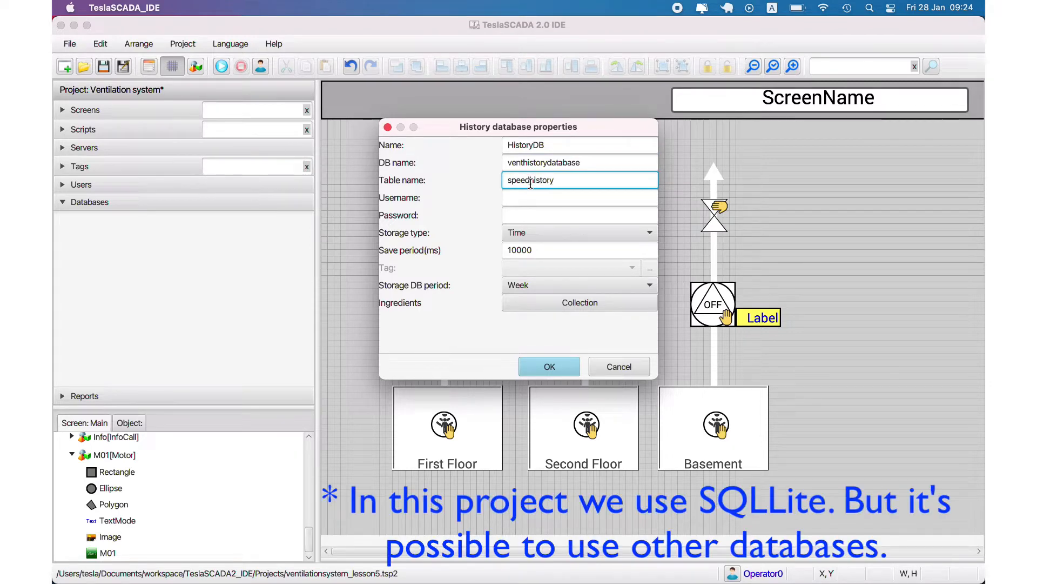
- Add the M01_speed tag to the database ingredients with name M01, DB column name M01 and unit RPM
left_click(540, 306)
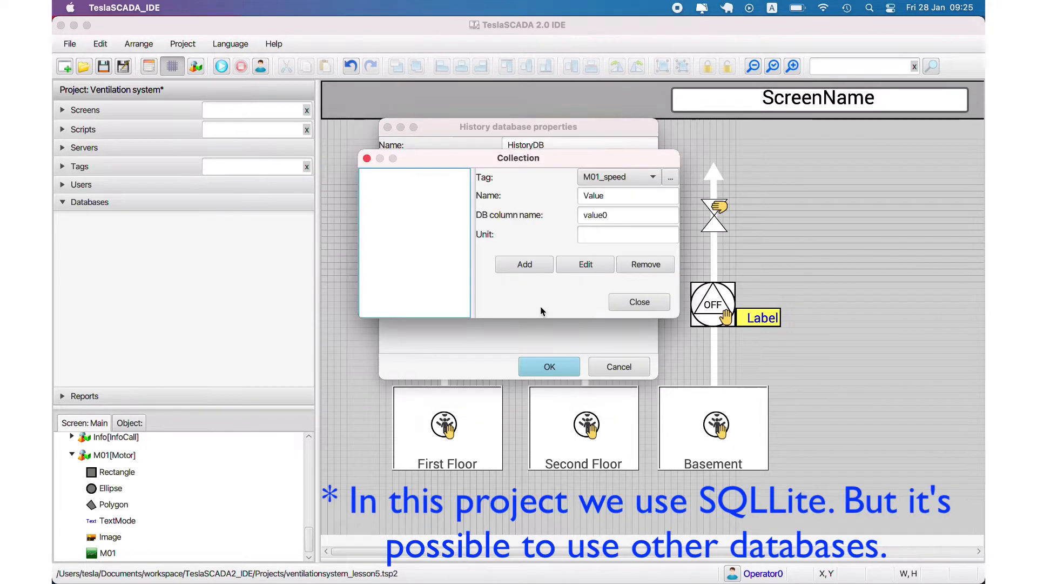
key("BackSpace")
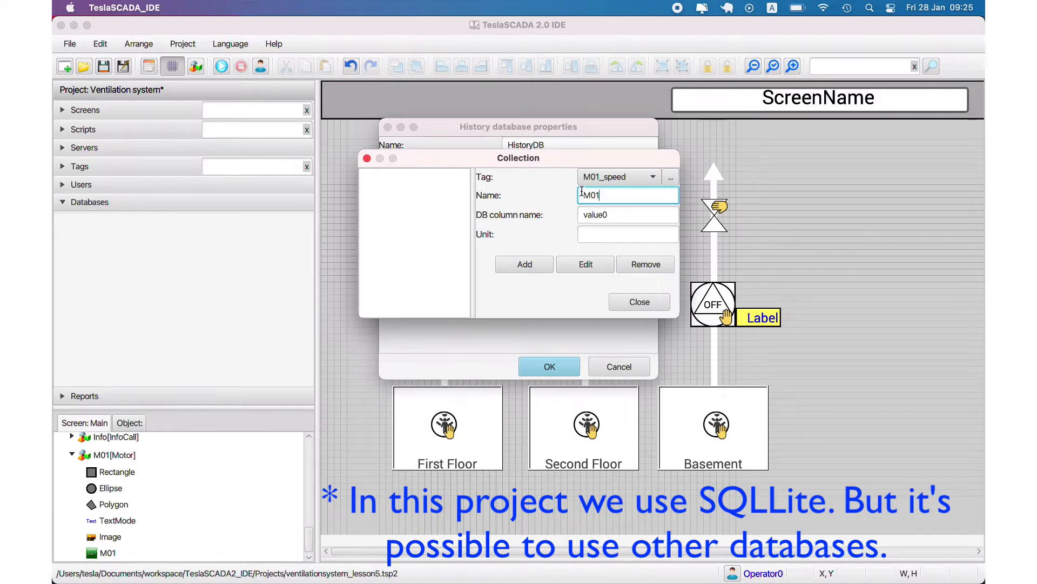
left_click_drag(619, 215, 552, 211)
type("M01")
left_click(597, 237)
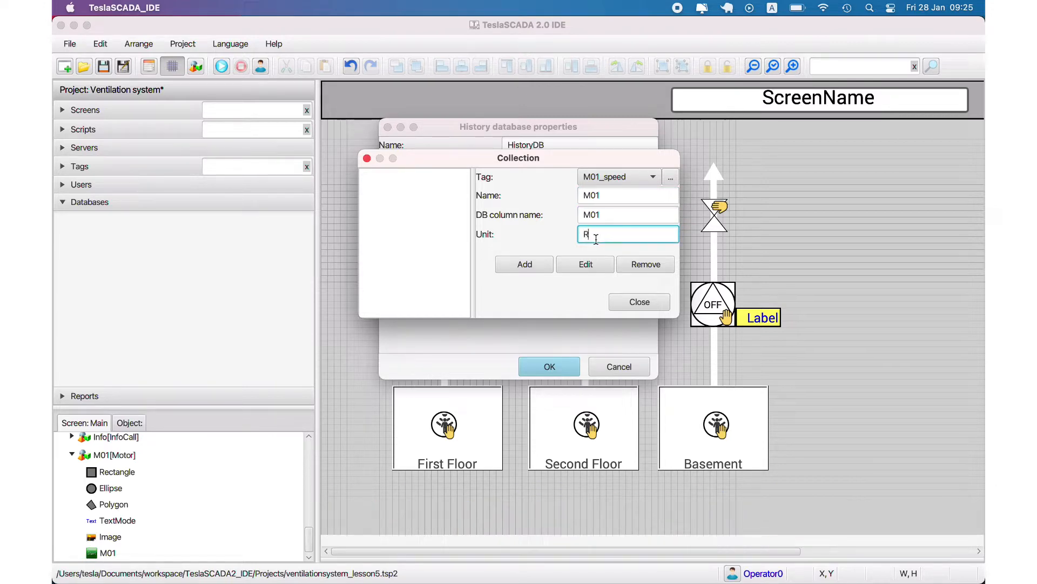
left_click(550, 263)
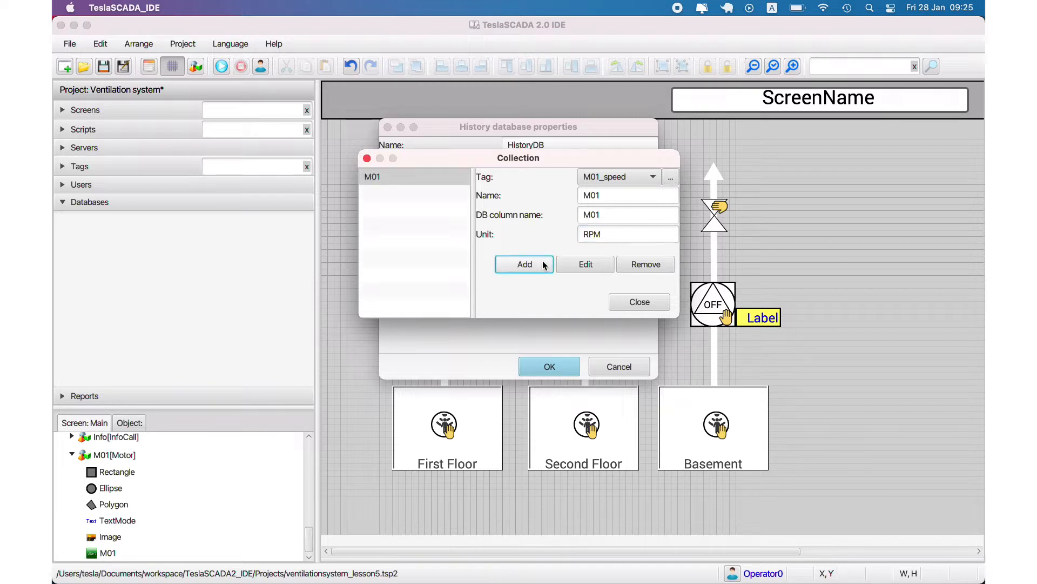
- Add the M02_speed tag to the database ingredients with name and DB column name M02 and unit RPM
left_click(624, 183)
left_click(612, 208)
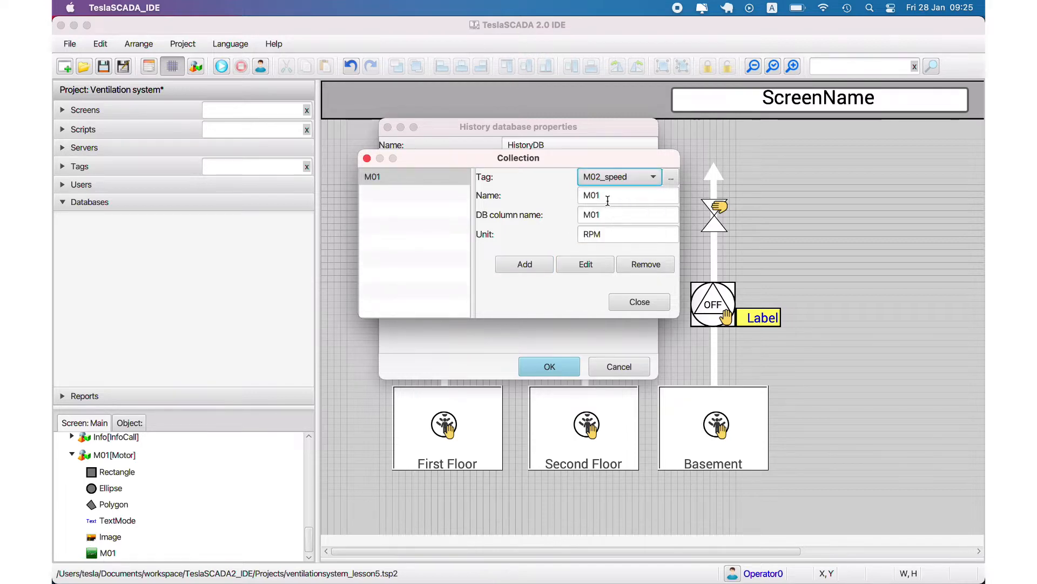
left_click(608, 201)
key("BackSpace")
type("2")
left_click(605, 215)
key("BackSpace")
type("2")
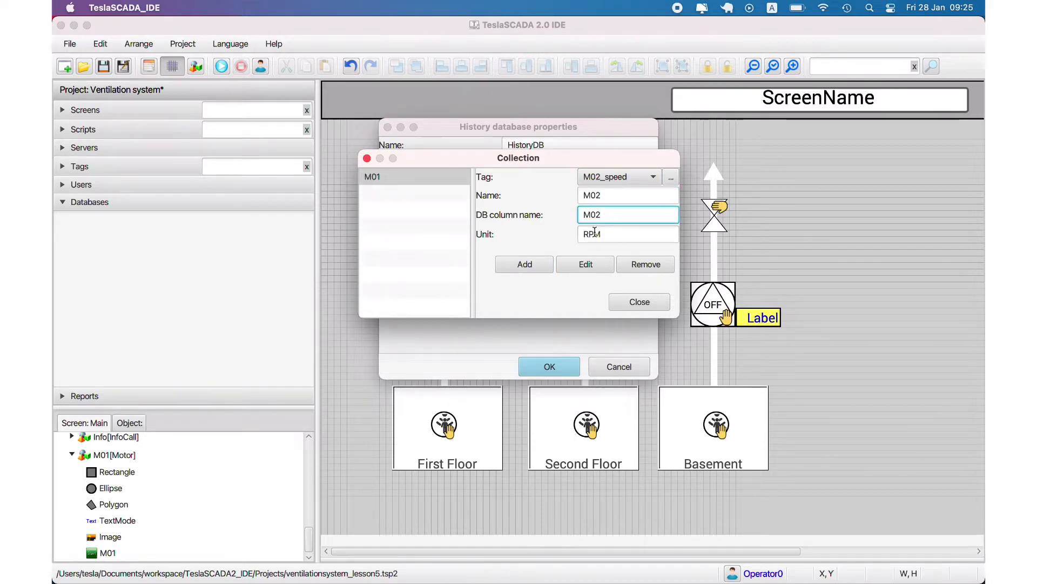
left_click(525, 264)
- Add the M03_speed tag as an ingredient with name and DB column name M03 and unit RPM, and confirm the history database
left_click(624, 196)
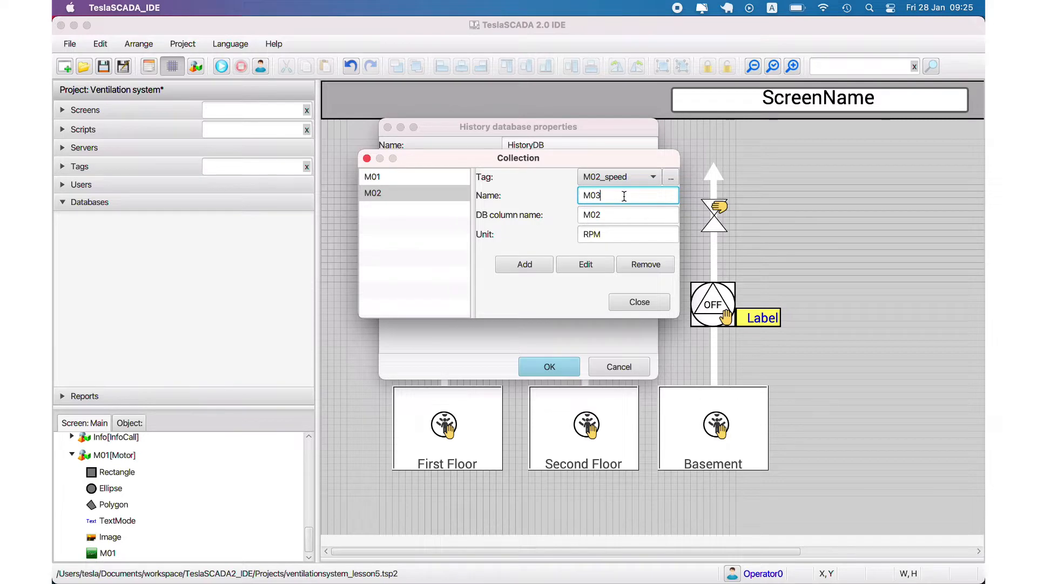
type("3")
left_click(624, 181)
left_click(622, 224)
left_click(609, 211)
key("BackSpace")
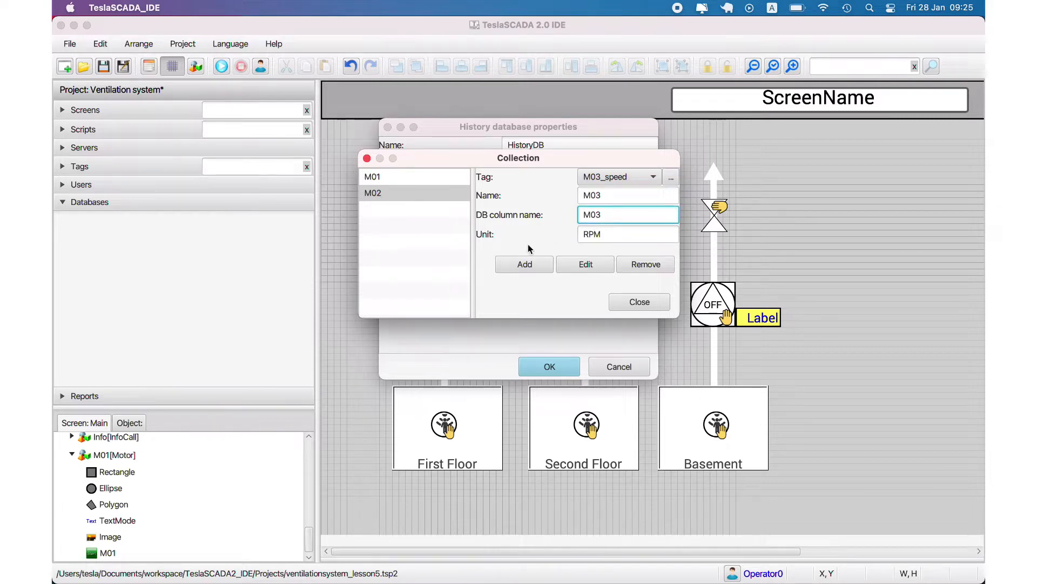
left_click(527, 262)
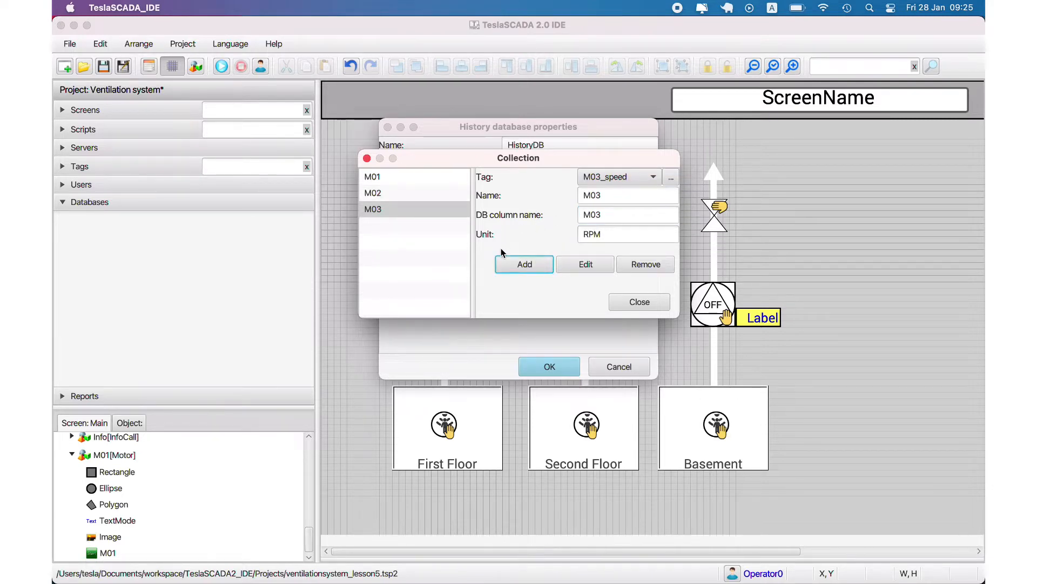
left_click(633, 302)
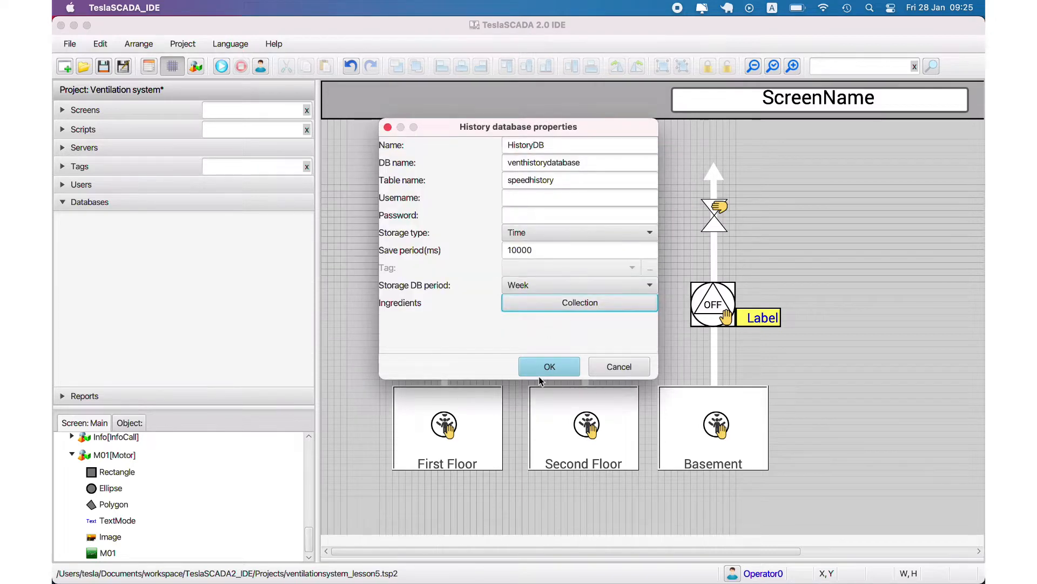
left_click(549, 366)
- Turn off Store in DB in the history settings of the first floor's M01_speed tag
left_click(79, 165)
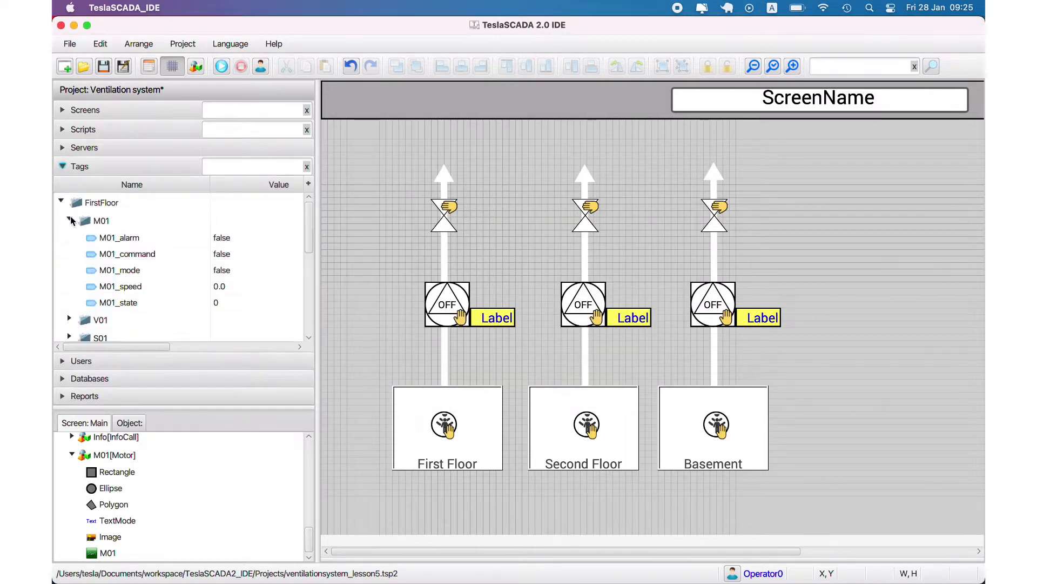
double_click(127, 286)
left_click(513, 95)
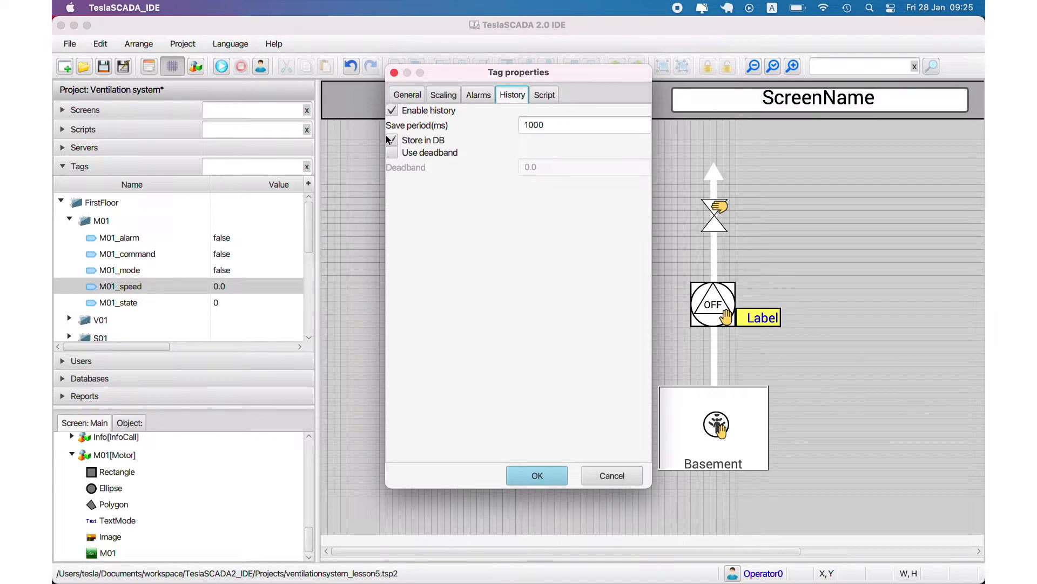
left_click(537, 475)
- Turn off Store in DB in the history settings of the second floor's M02_speed tag
left_click(70, 219)
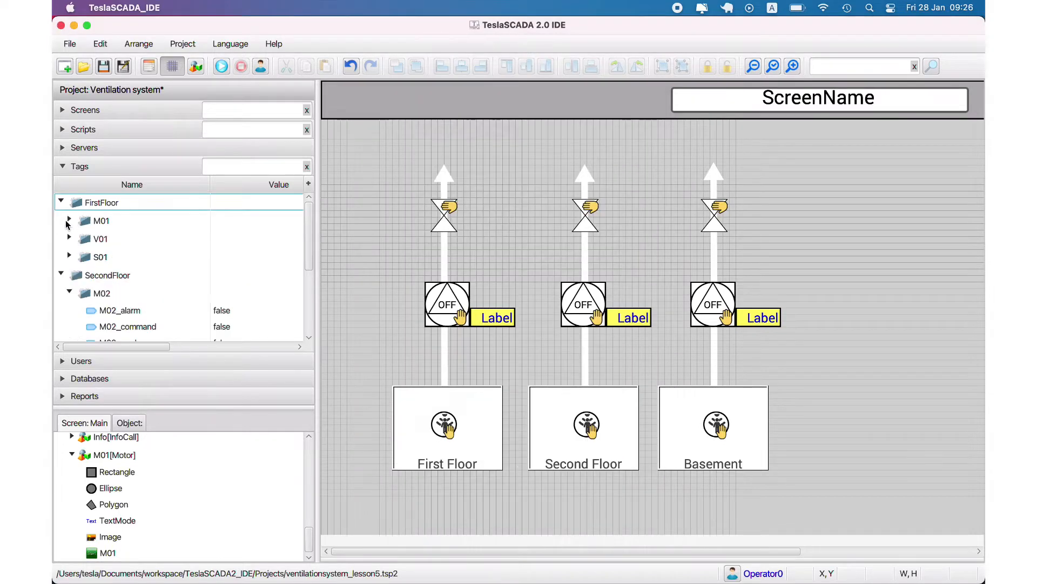
scroll(77, 305, "down", 3)
left_click(119, 301)
double_click(118, 301)
left_click(513, 95)
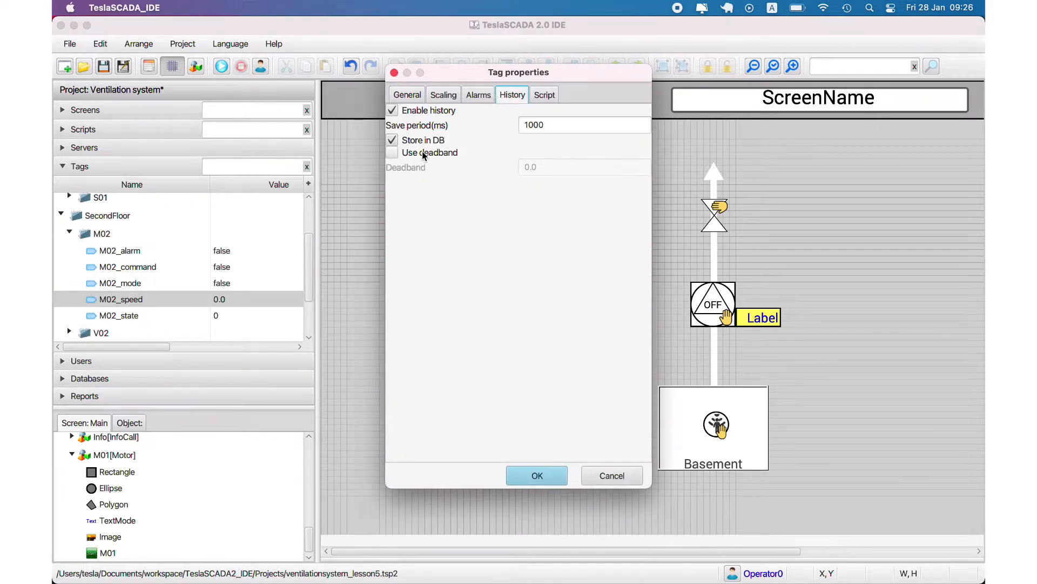
left_click(537, 475)
- Turn off Store in DB in the history settings of the basement's M03_speed tag
scroll(135, 247, "down", 3)
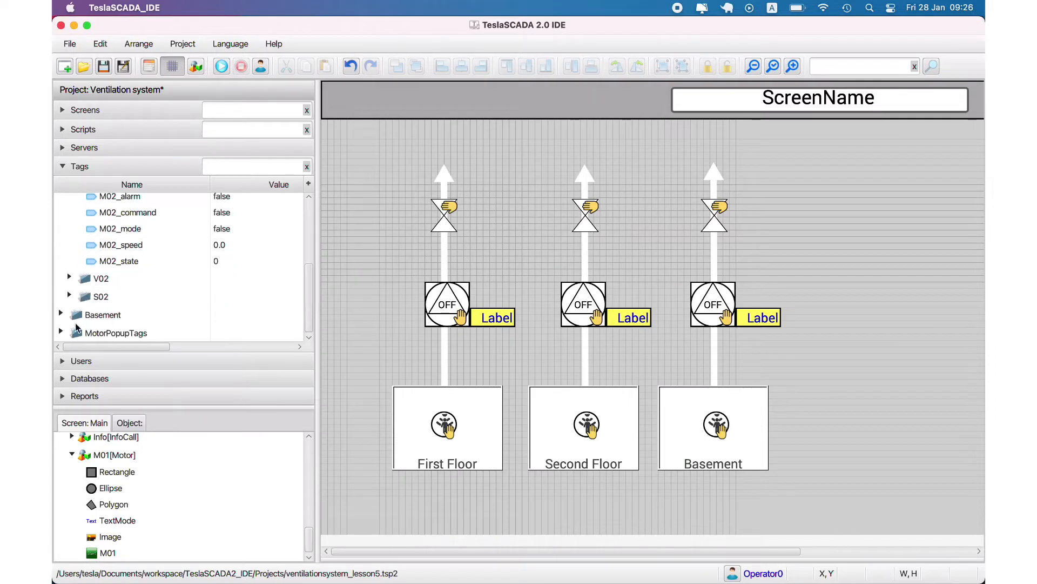
left_click(61, 314)
left_click(69, 277)
double_click(117, 264)
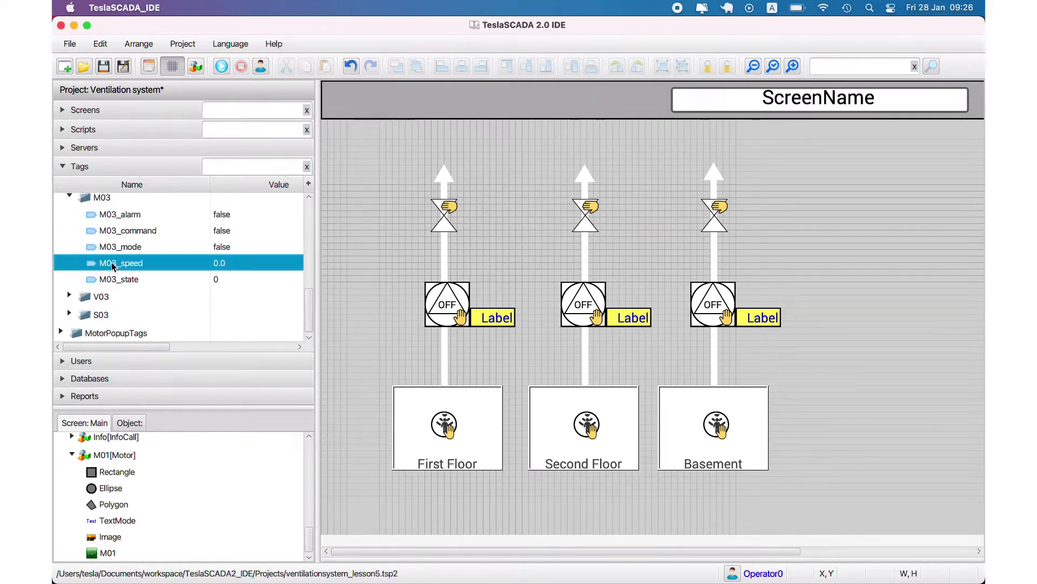
left_click(508, 95)
left_click(552, 474)
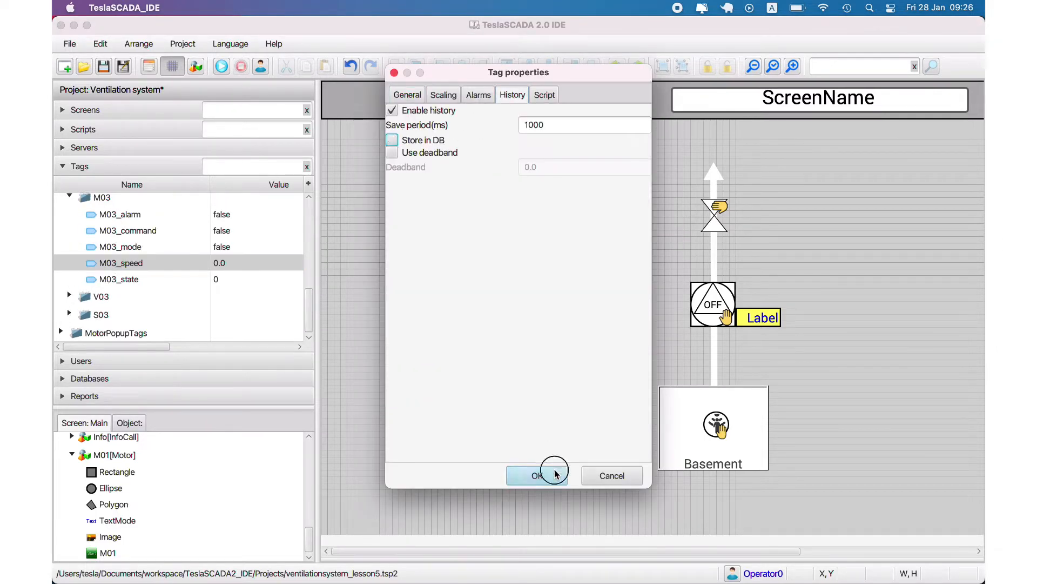
- Save the project and create a new general screen named History
left_click(104, 67)
left_click(86, 110)
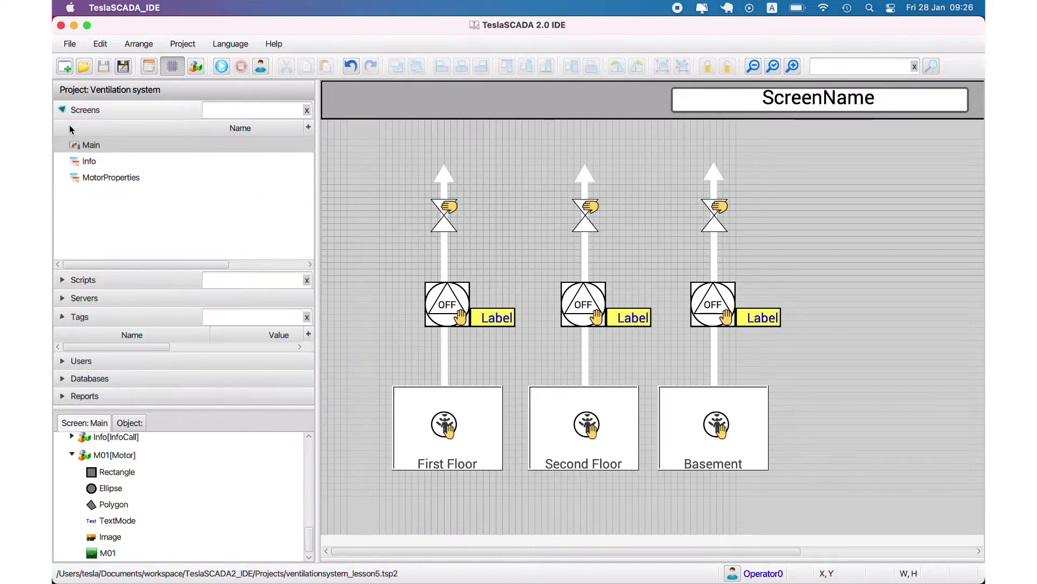
right_click(84, 204)
left_click(97, 216)
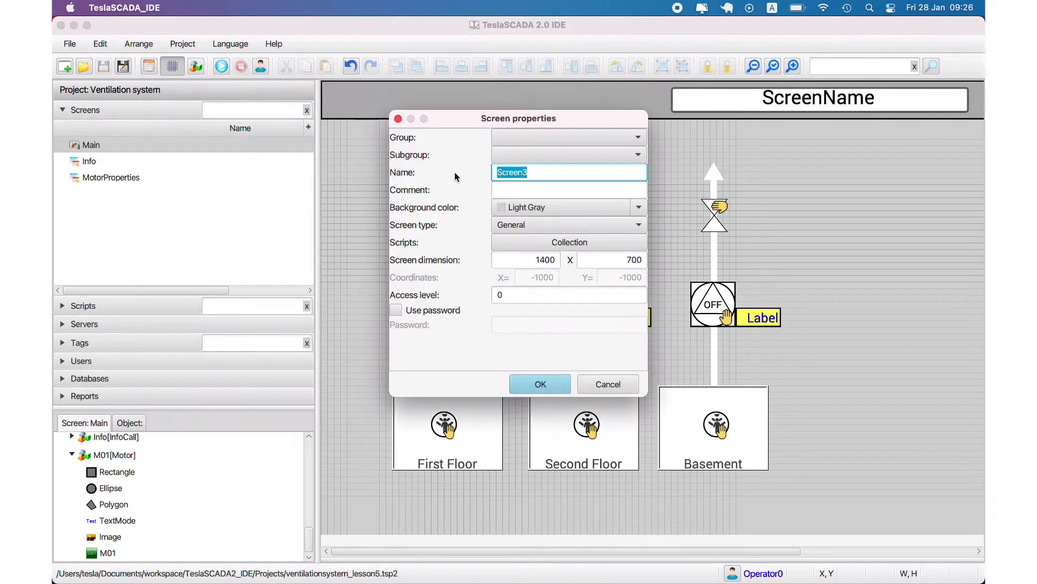
type("History")
left_click(540, 384)
- Place an Image object in the upper left area of the Main screen and resize it to 60 x 60
double_click(113, 148)
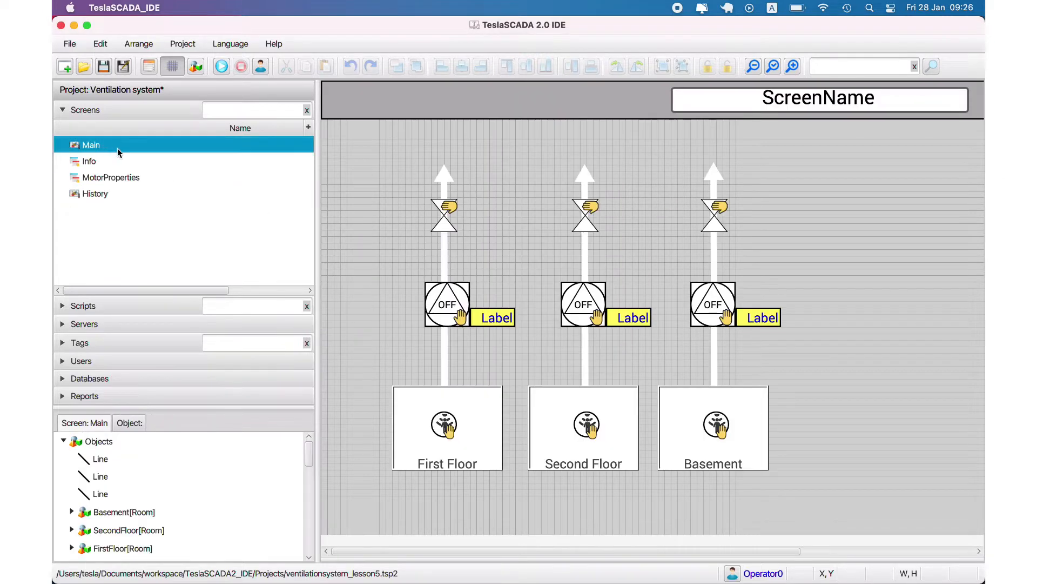
right_click(375, 185)
left_click(378, 194)
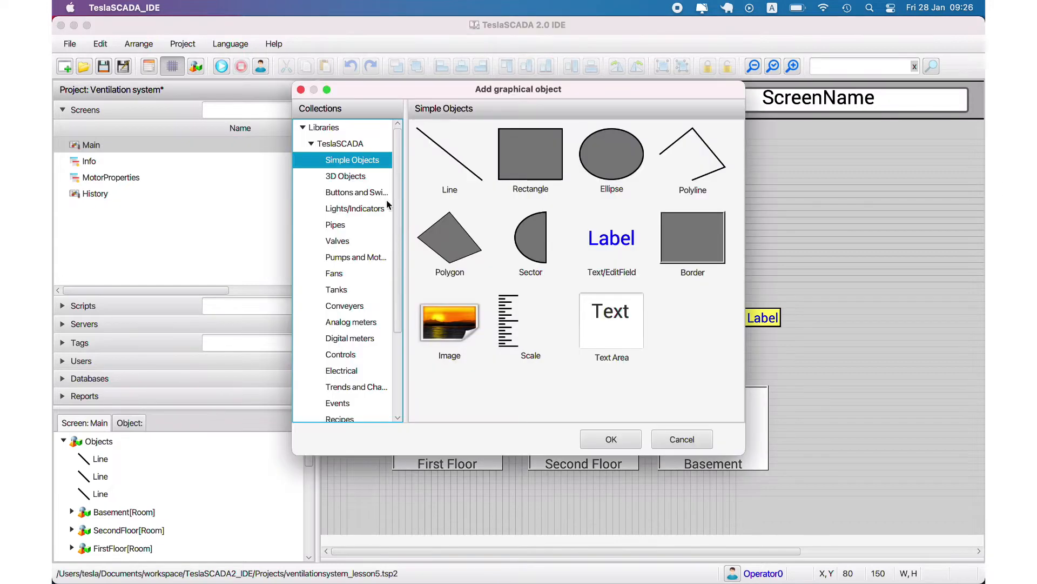
double_click(453, 325)
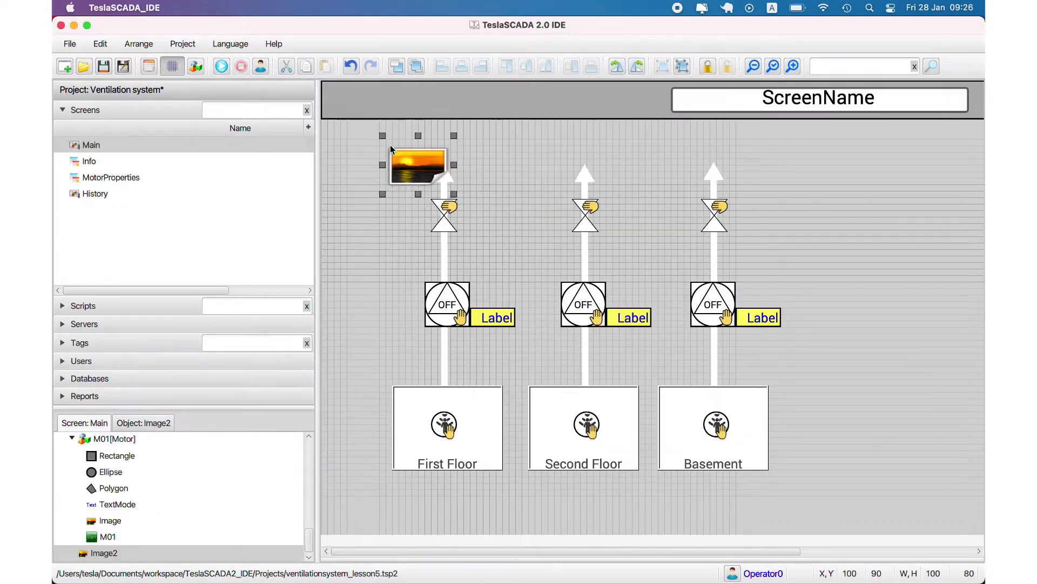
left_click_drag(454, 194, 431, 183)
- Add trend.png from the Downloads folder to the project's global images under the name Trend
left_click(149, 66)
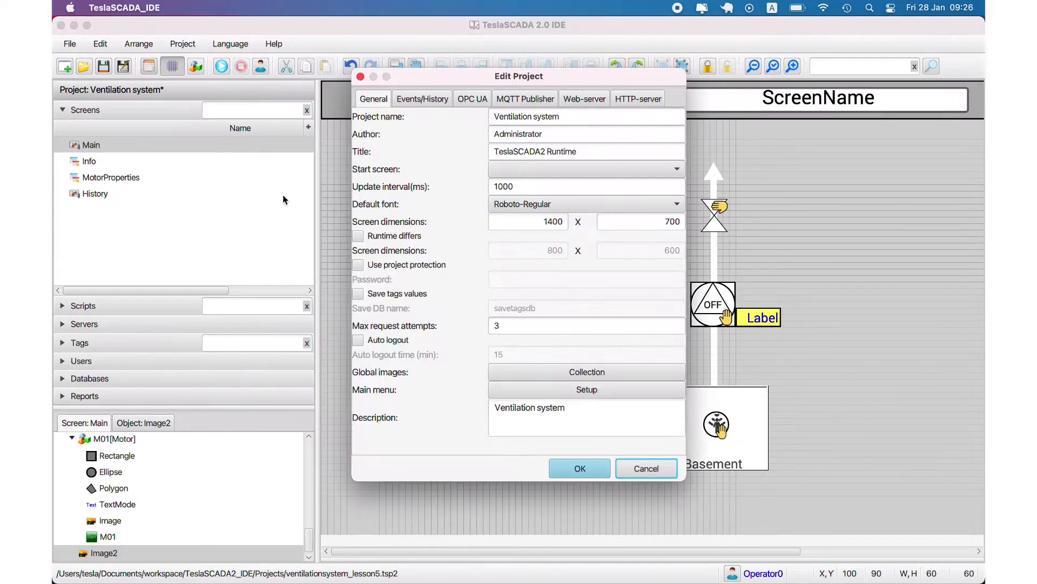
left_click(563, 373)
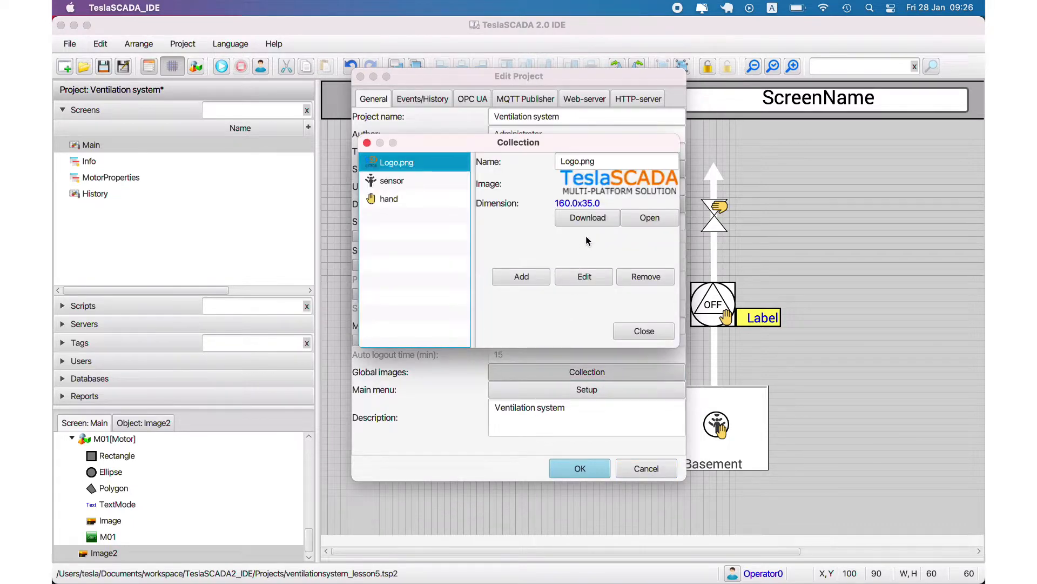
left_click(637, 219)
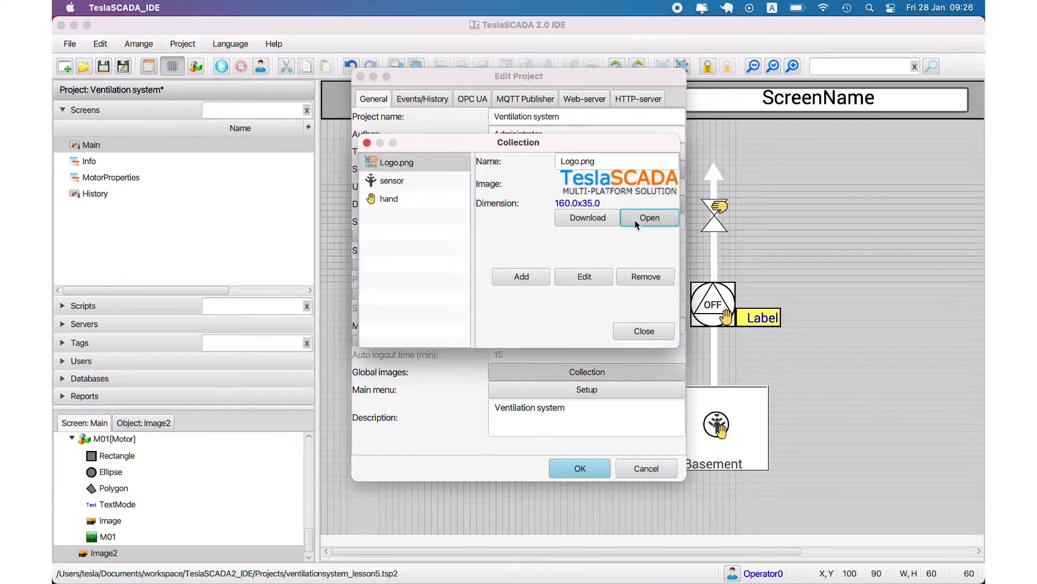
left_click(326, 290)
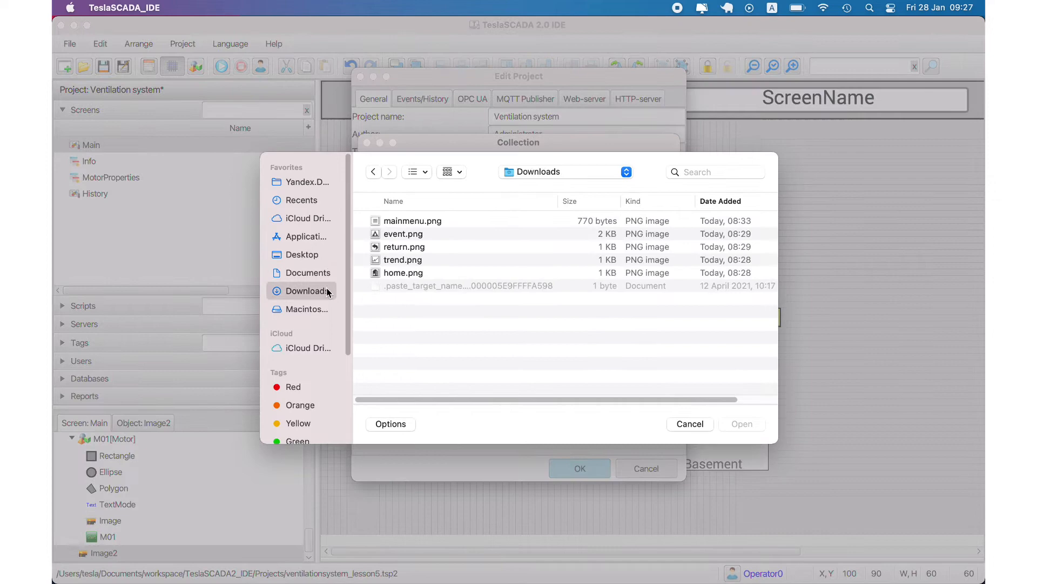
double_click(406, 258)
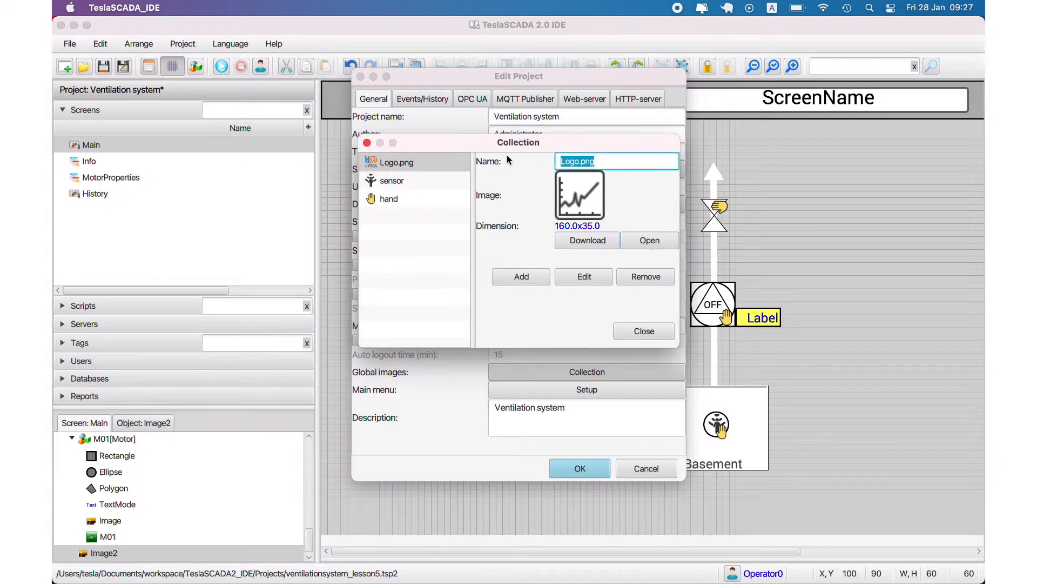
type("Trend")
left_click(512, 279)
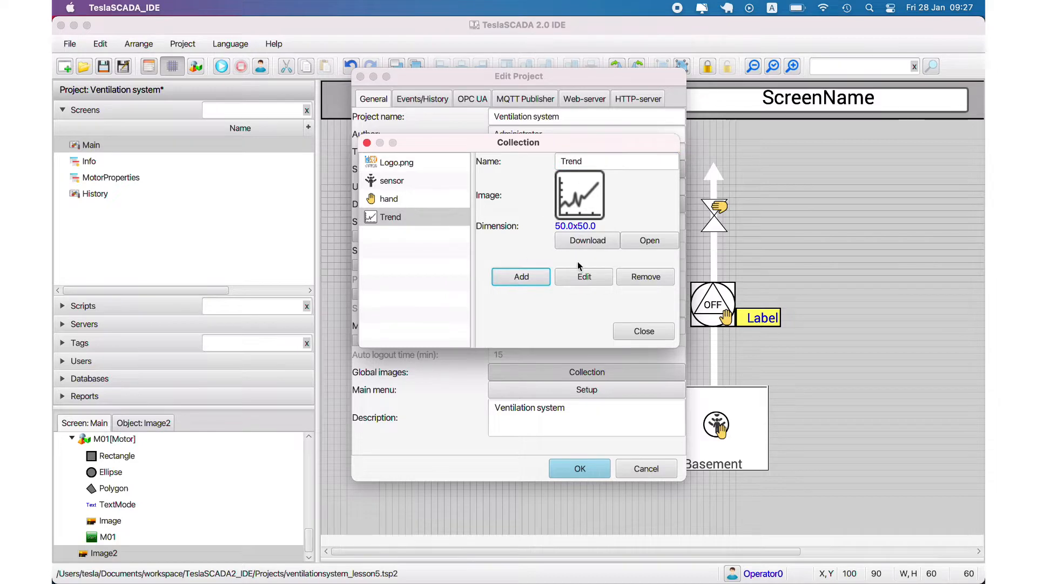
- Add home.png from the Downloads folder to the project's global images under the name Main and save the project settings
left_click(650, 240)
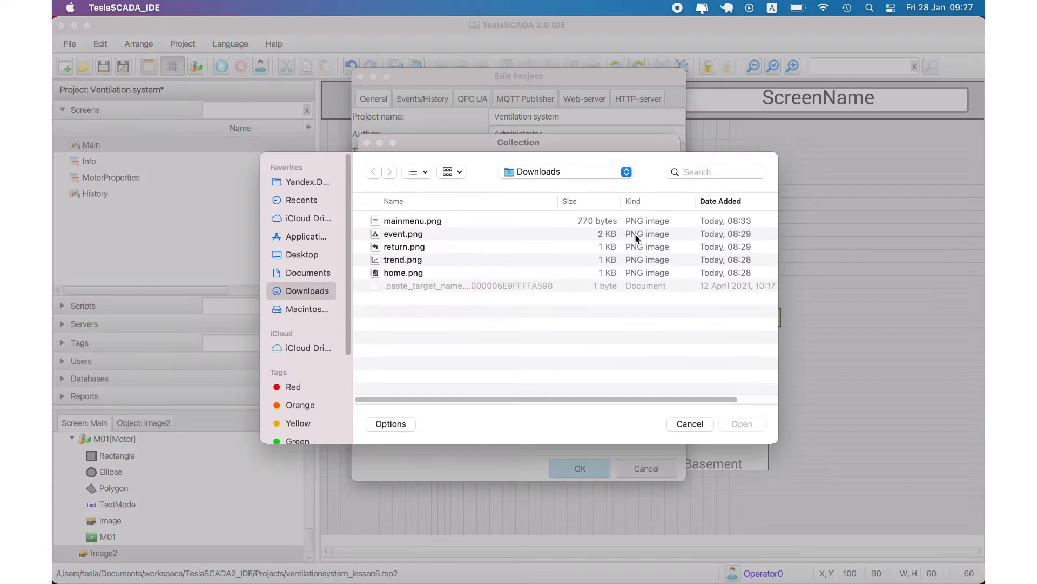
double_click(403, 273)
left_click_drag(590, 162, 529, 157)
type("Ho")
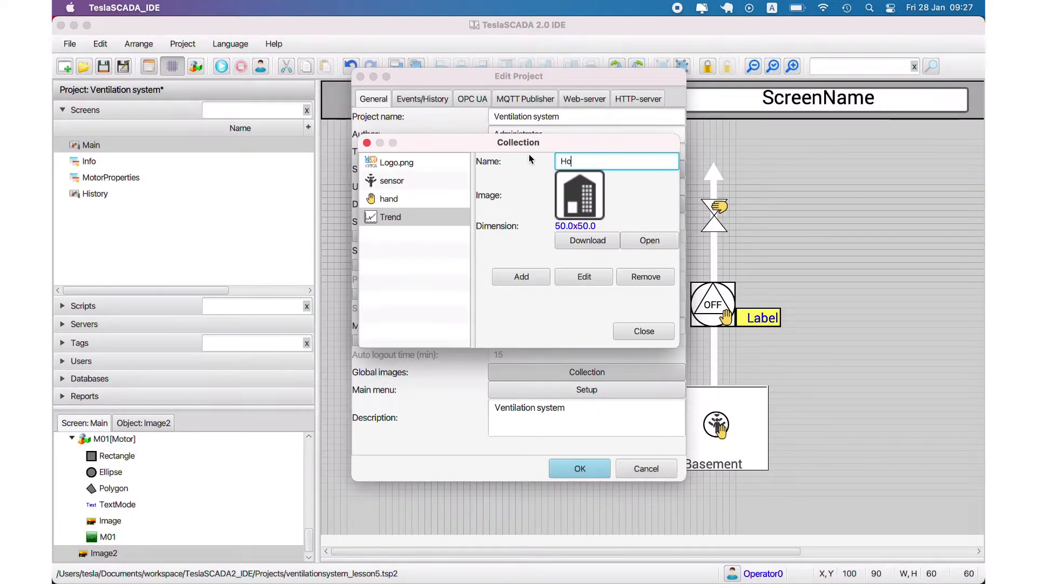
key("BackSpace")
key("BackSpace")
type("Main")
left_click(522, 276)
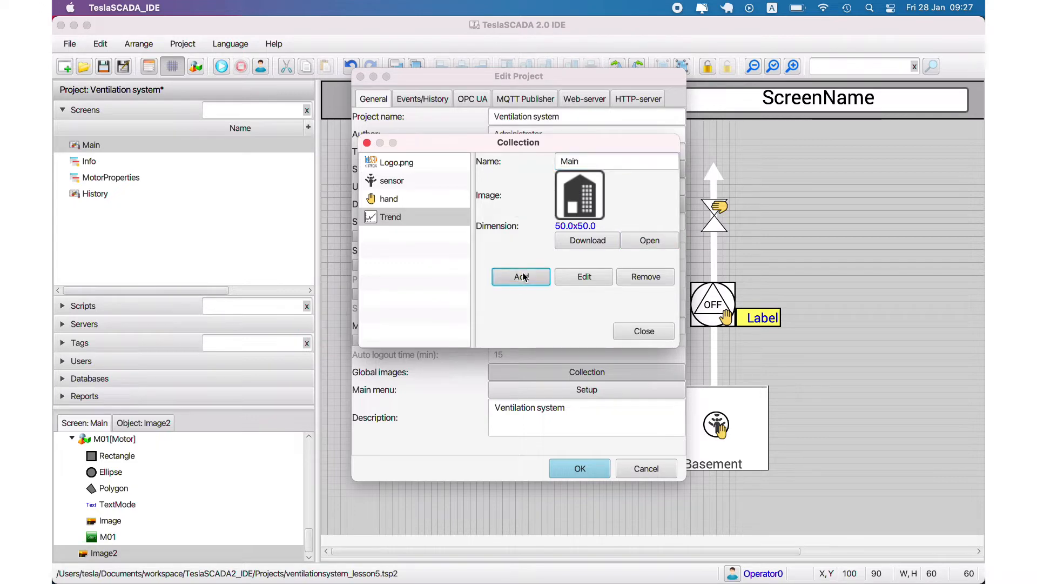
left_click(644, 331)
left_click(580, 468)
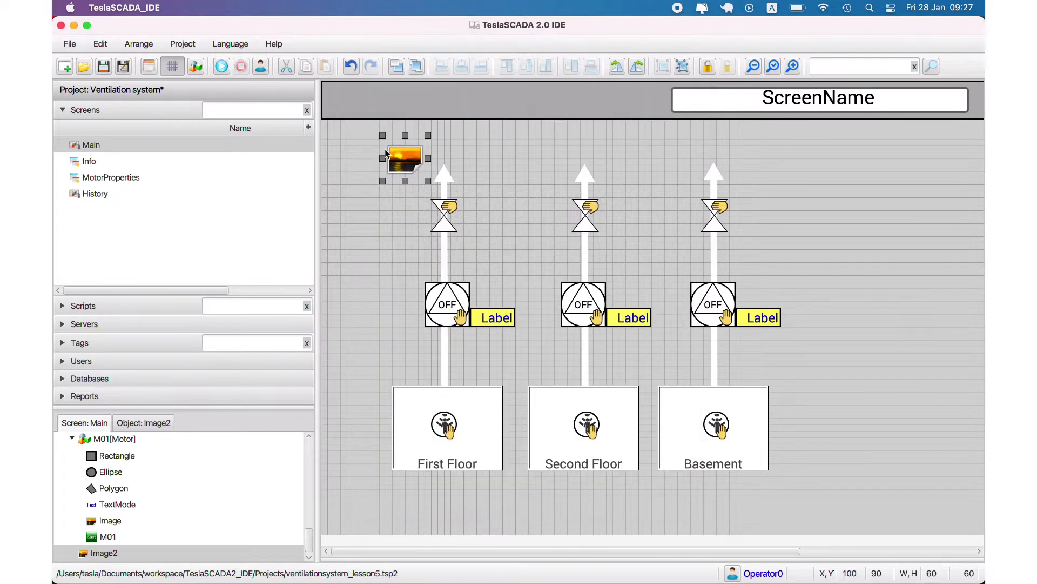
- Assign the Main global image to the 60 x 60 Image object on the Main screen
double_click(394, 157)
left_click(527, 230)
left_click(513, 297)
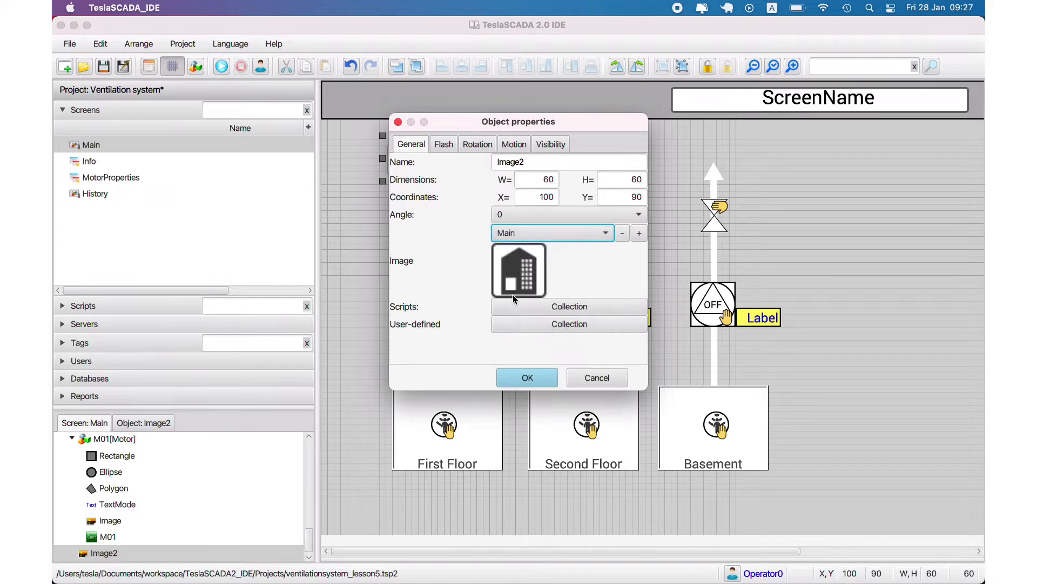
left_click(520, 379)
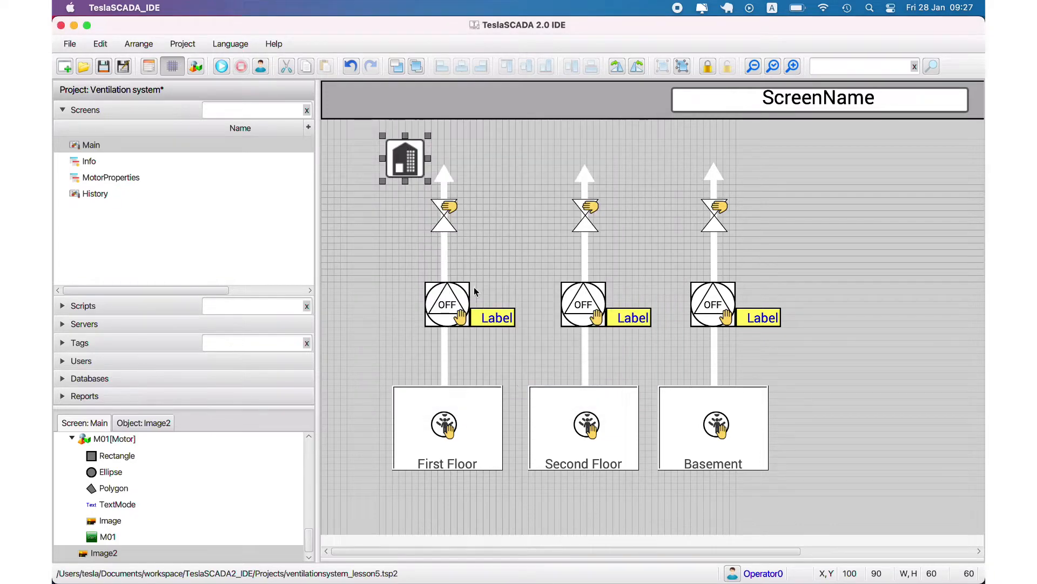
- Add a button object over the home image and resize it to 60 x 60 so it covers the image exactly
right_click(472, 141)
left_click(489, 148)
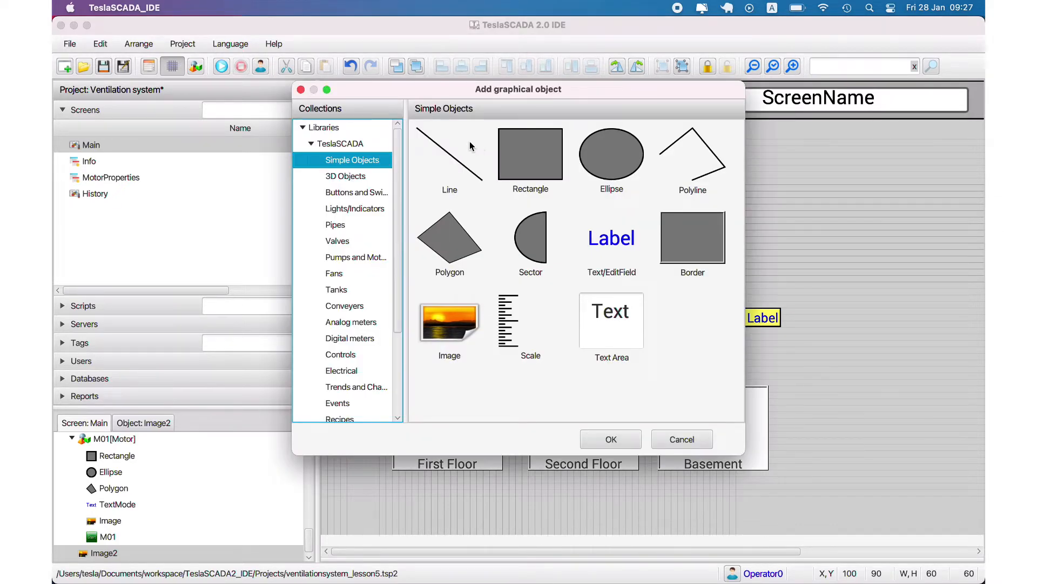
left_click(383, 193)
double_click(447, 158)
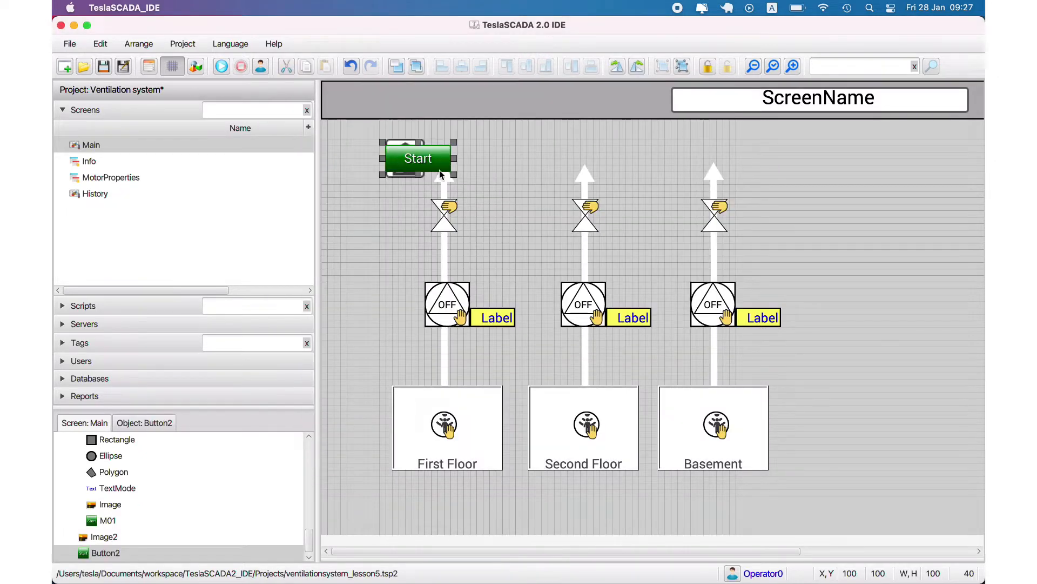
left_click_drag(454, 174, 428, 181)
left_click_drag(405, 141, 405, 134)
- Make the new button's fill color fully transparent by setting its opacity to 0, and use the 2D type
double_click(409, 157)
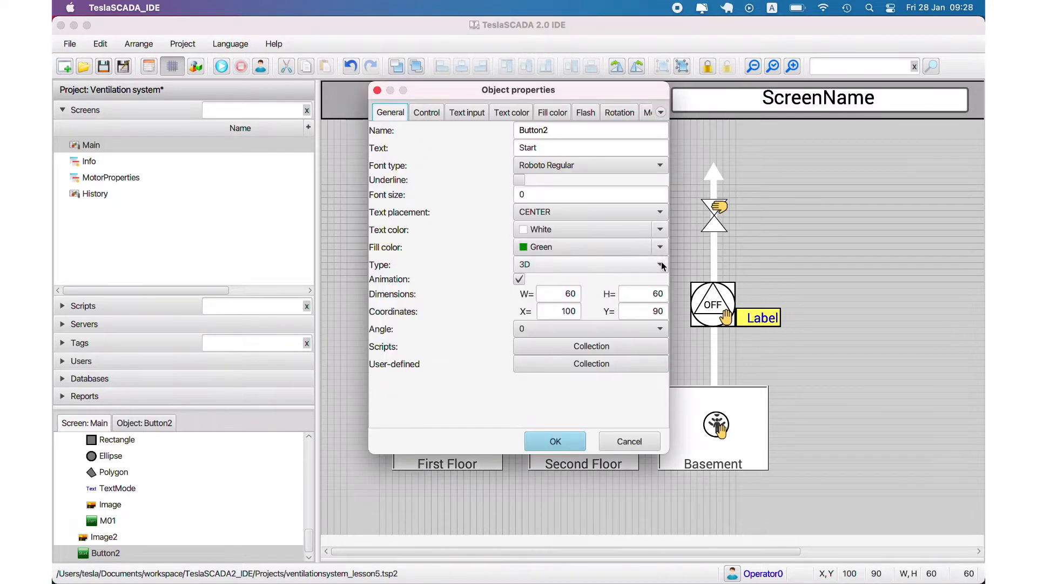
left_click(660, 247)
left_click(567, 393)
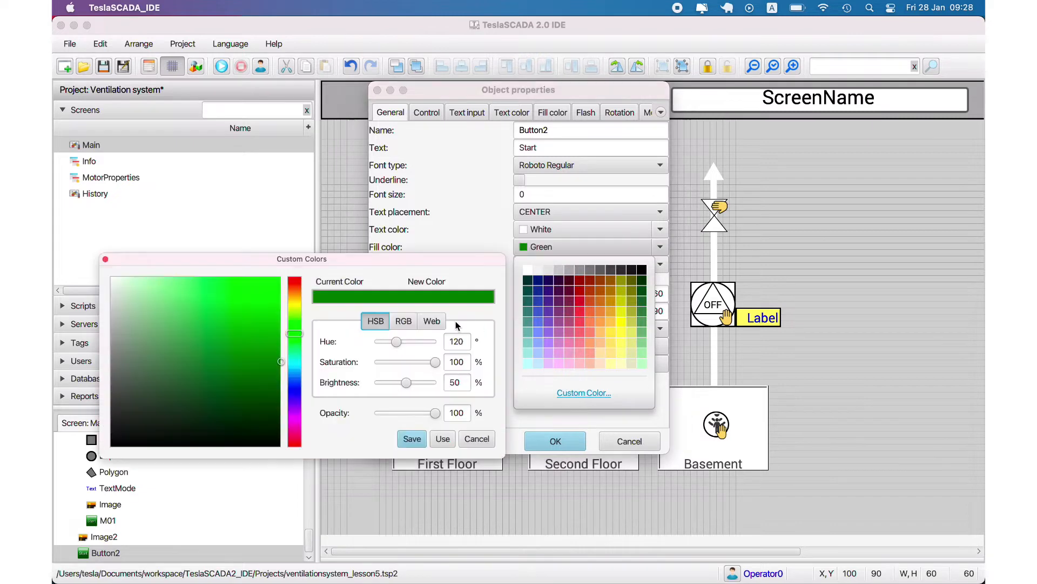
left_click_drag(430, 411, 365, 410)
left_click(410, 372)
left_click(547, 437)
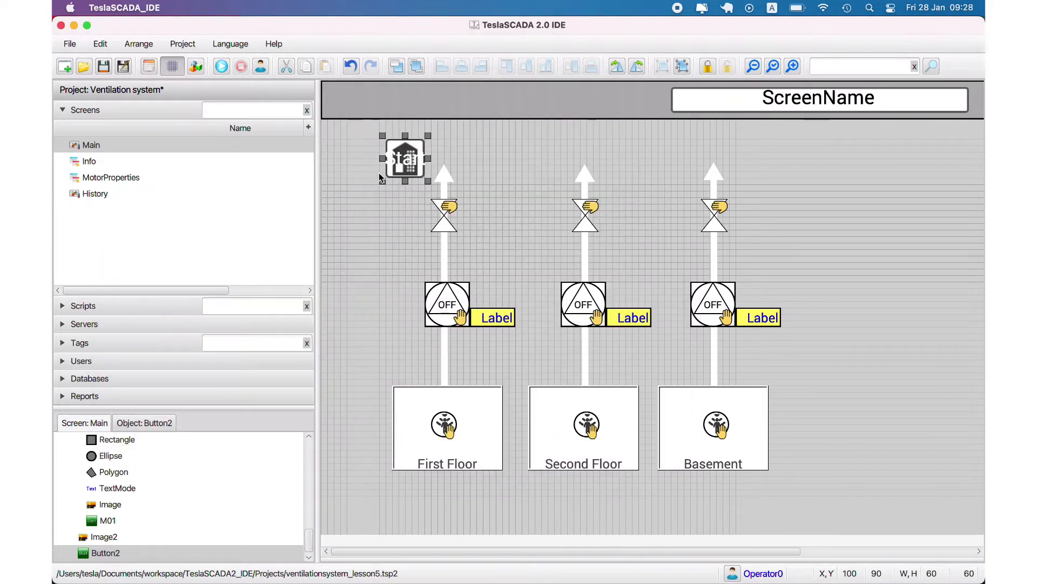
- Clear the Start text from the transparent button over the home image
double_click(394, 161)
double_click(527, 146)
key("BackSpace")
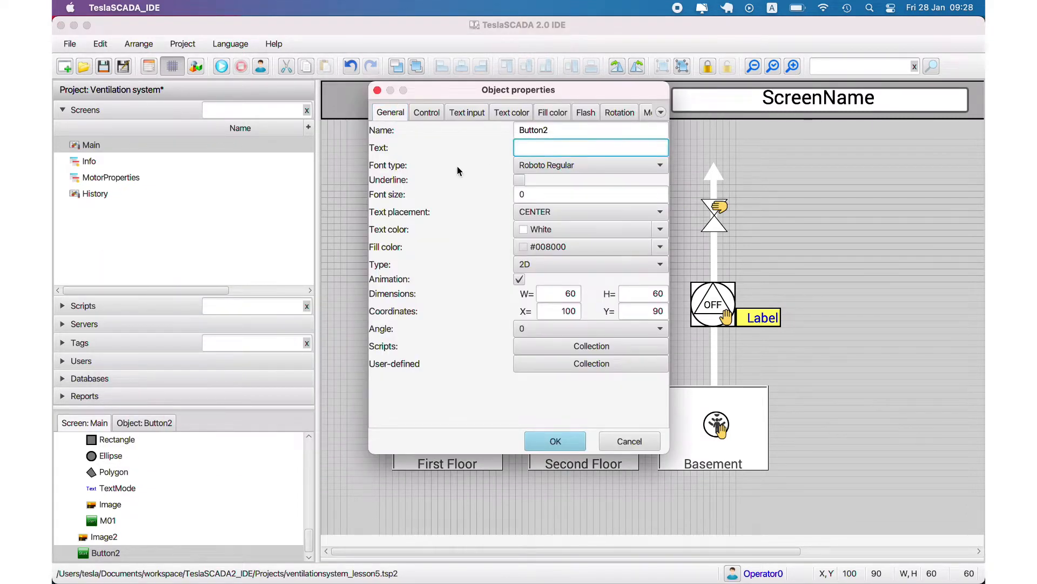
left_click(539, 436)
- Enable the transparent button's control property with the Call screen function and Main as the screen
double_click(404, 159)
left_click(426, 112)
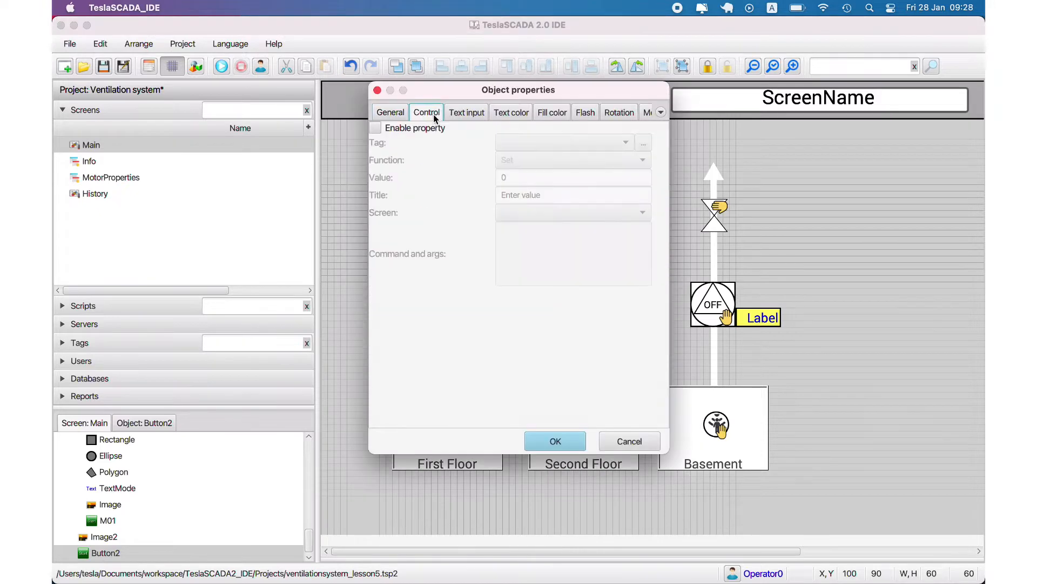
left_click(375, 127)
left_click(540, 160)
left_click(537, 274)
left_click(585, 212)
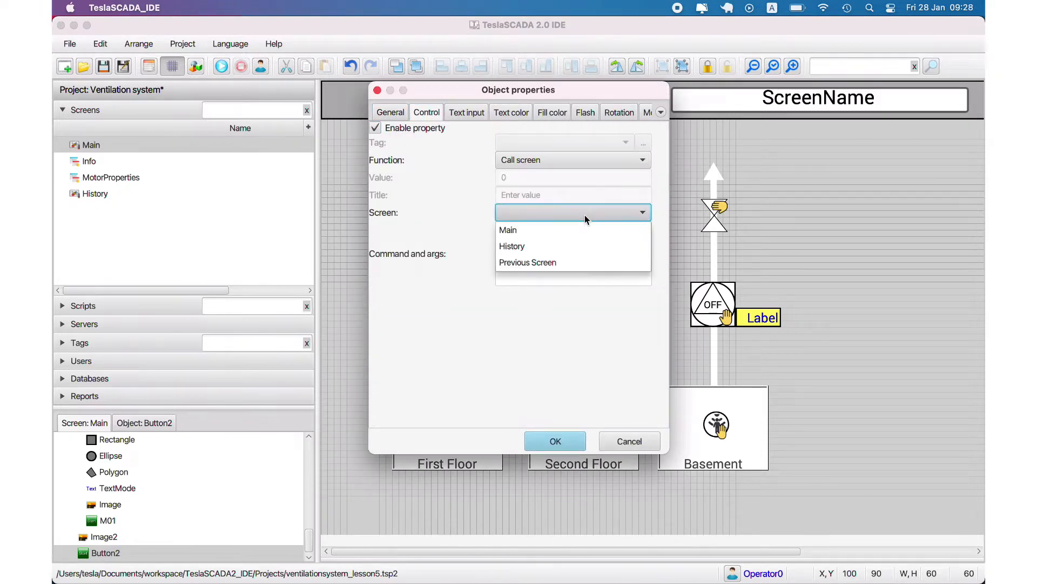
left_click(569, 228)
left_click(581, 441)
- Group the home image with its transparent button and set both the group's template and name to MainButton
left_click(397, 200)
left_click_drag(364, 184, 428, 127)
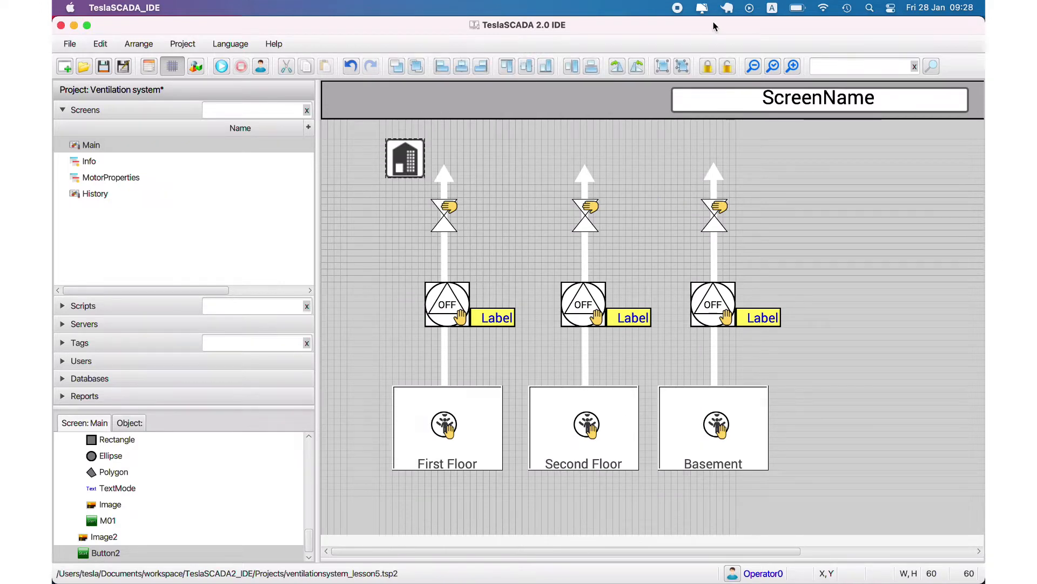
left_click(662, 66)
double_click(75, 552)
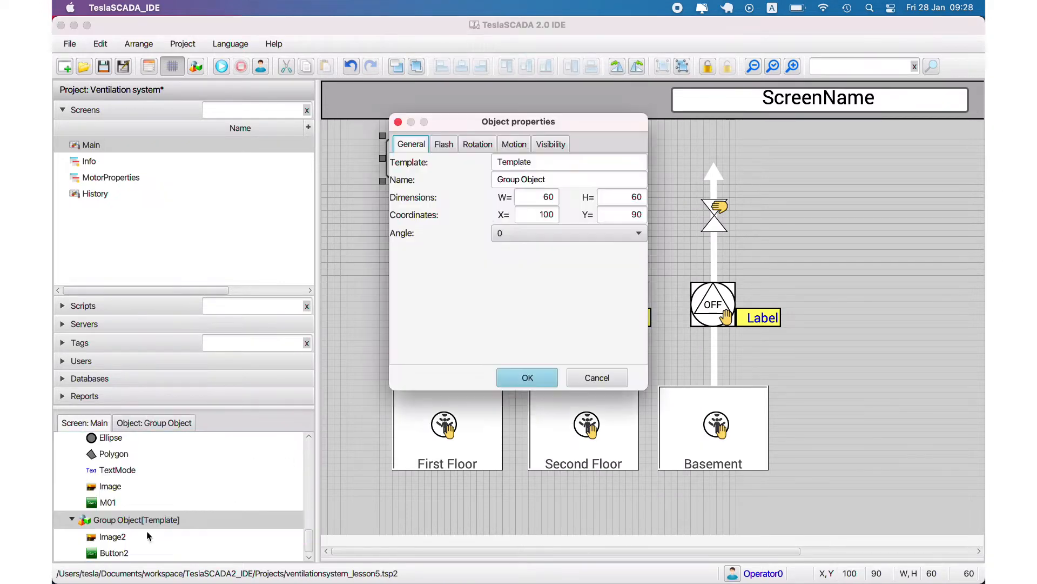
double_click(541, 164)
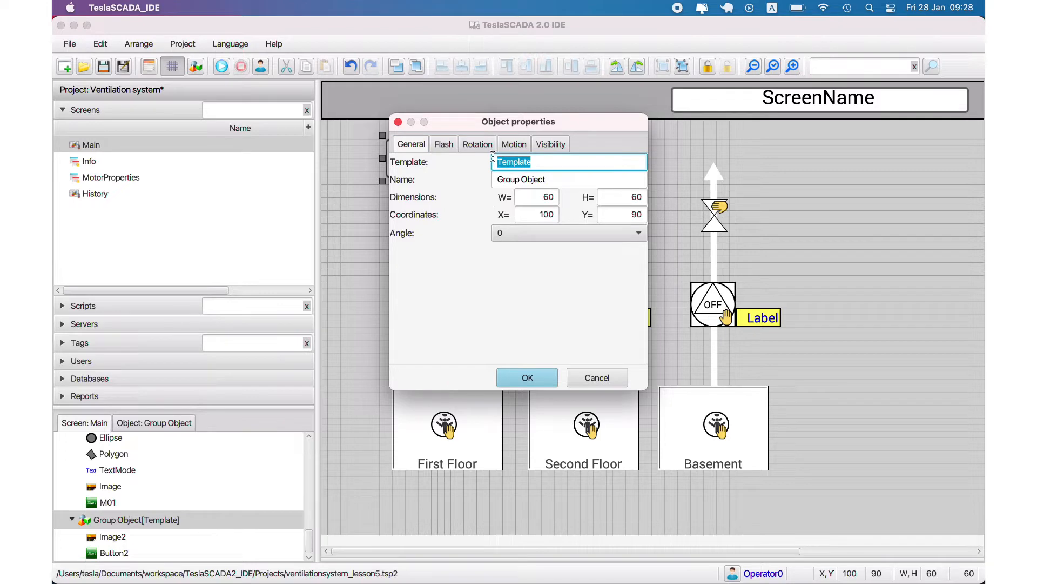
type("Me")
triple_click(532, 175)
type("MainButton")
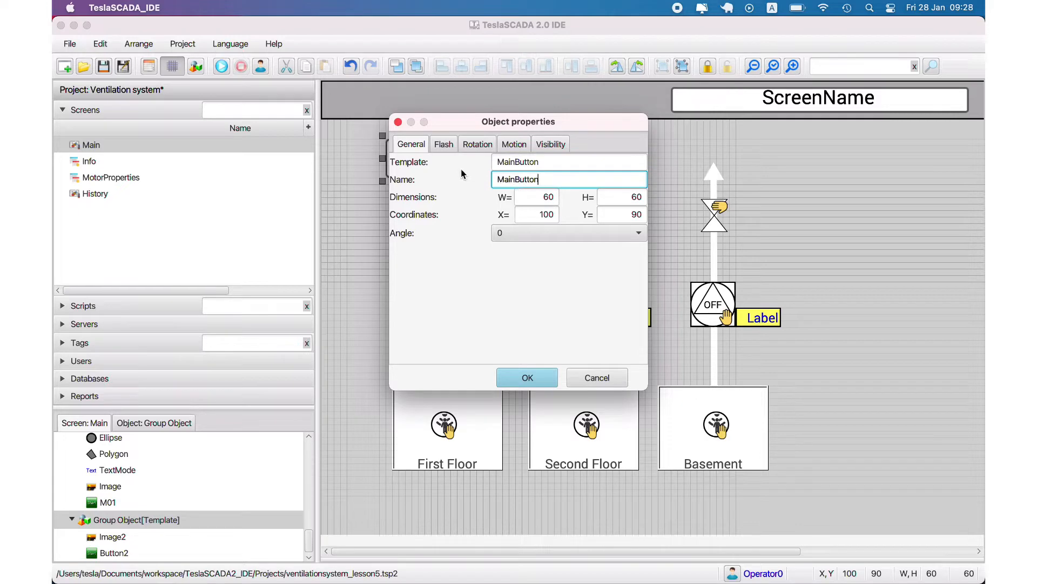
left_click(528, 377)
- Move the MainButton group to the left end of the header bar at 0, 0 and duplicate it
left_click_drag(410, 164, 349, 111)
left_click(381, 157)
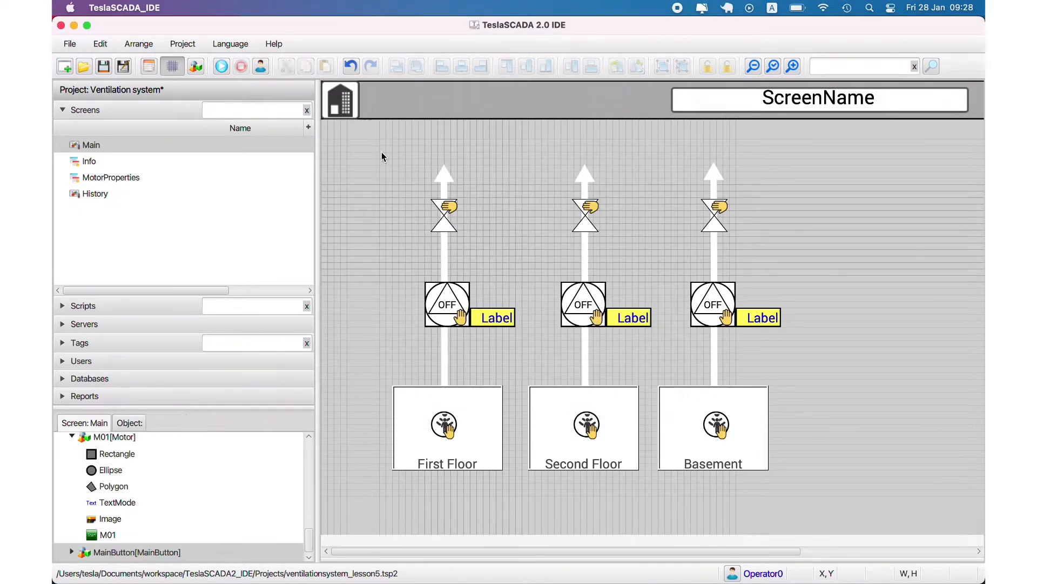
left_click(345, 110)
right_click(344, 109)
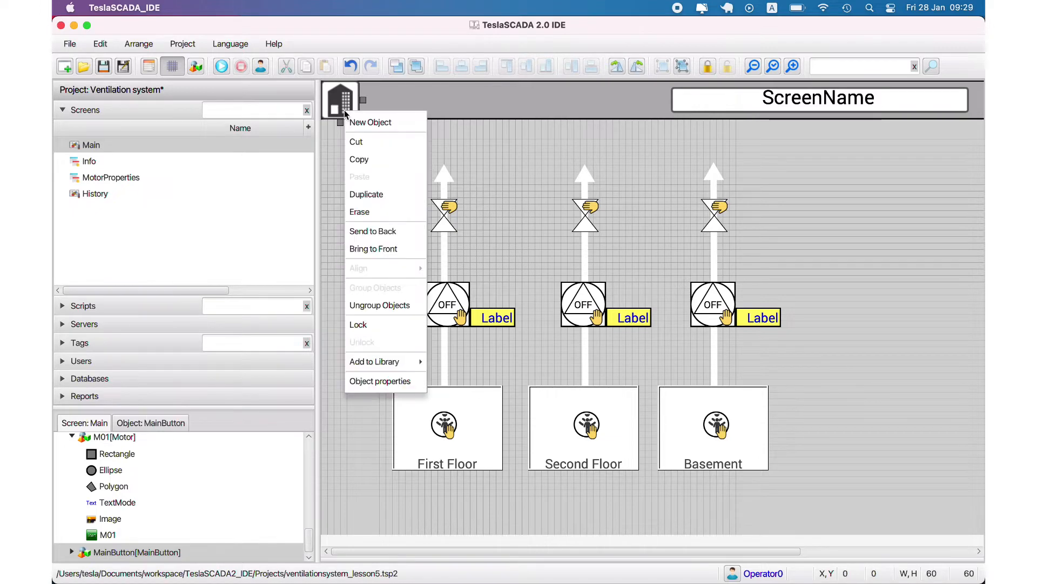
left_click(381, 205)
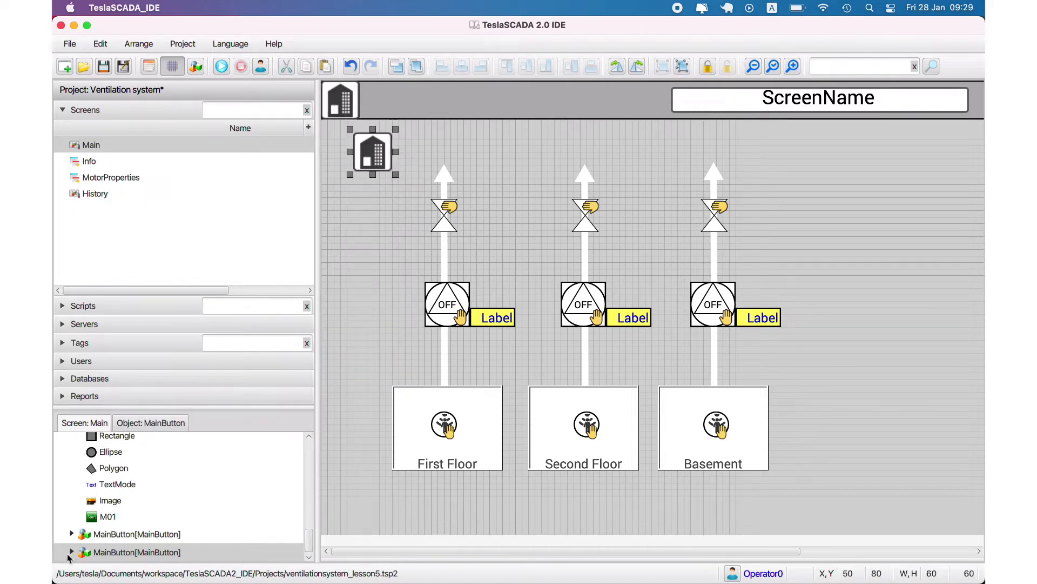
- Set both the template and name of the duplicated button group to TrendButton
double_click(88, 554)
double_click(512, 160)
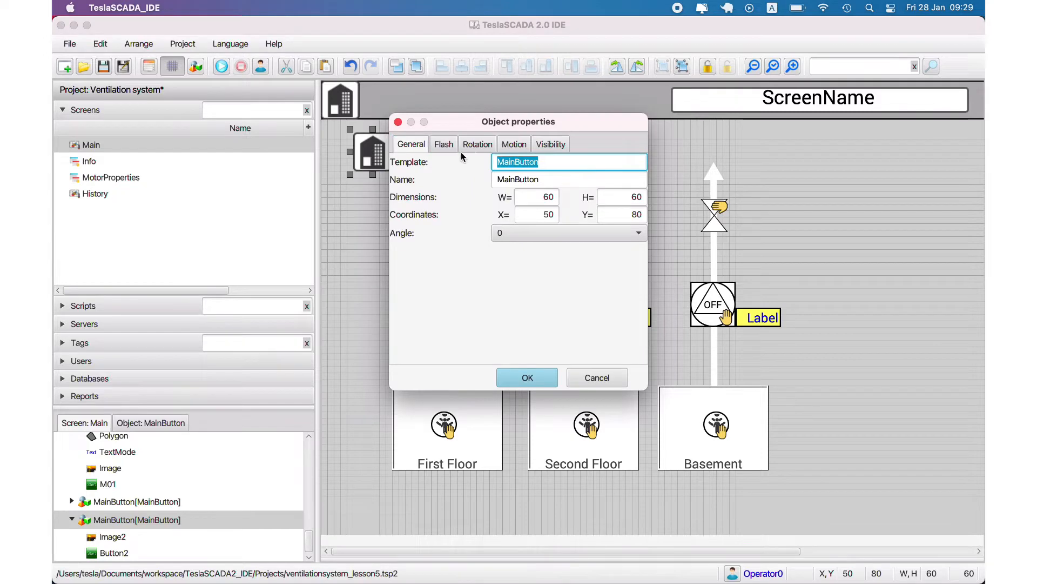
type("TrendButton")
left_click(516, 179)
key("BackSpace")
key("BackSpace")
key("BackSpace")
key("BackSpace")
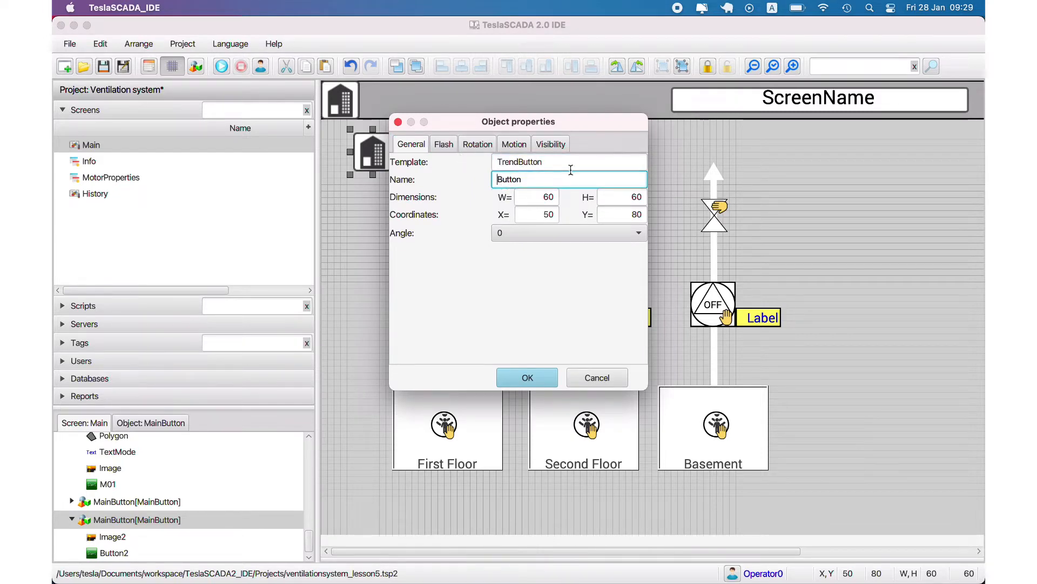
type("Trend")
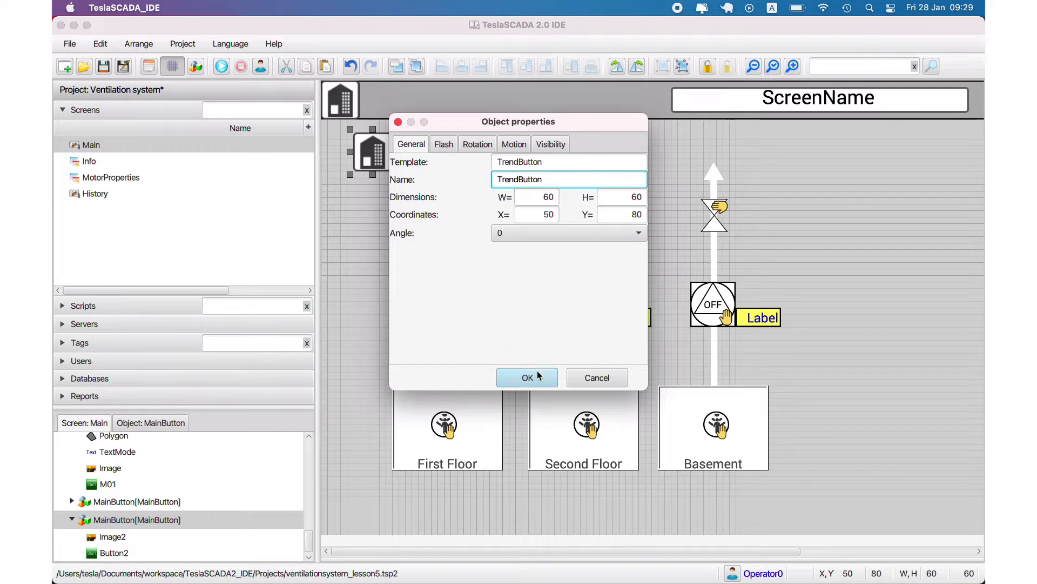
left_click(537, 371)
- Change the image inside the TrendButton group to the Trend global image
left_click(72, 551)
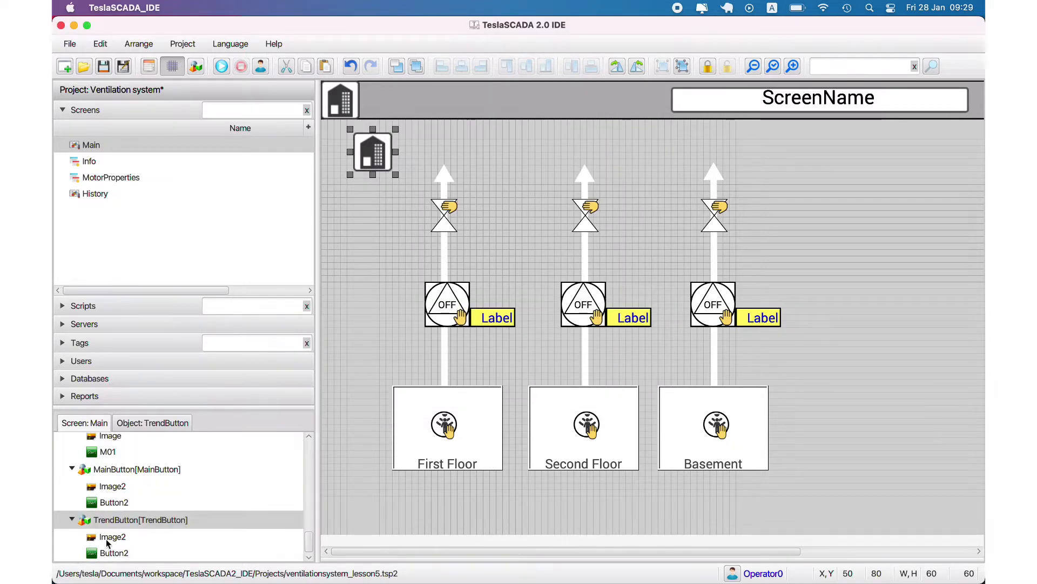
double_click(108, 538)
left_click(588, 233)
left_click(511, 267)
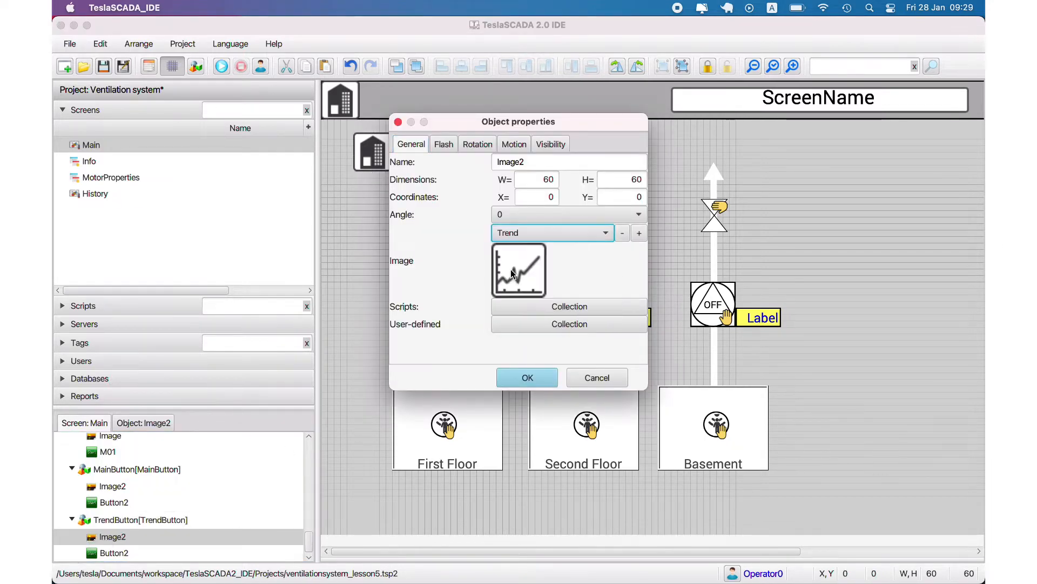
left_click(530, 376)
- Set the button inside TrendButton to call the History screen and place the group beside MainButton at 60, 0
double_click(105, 553)
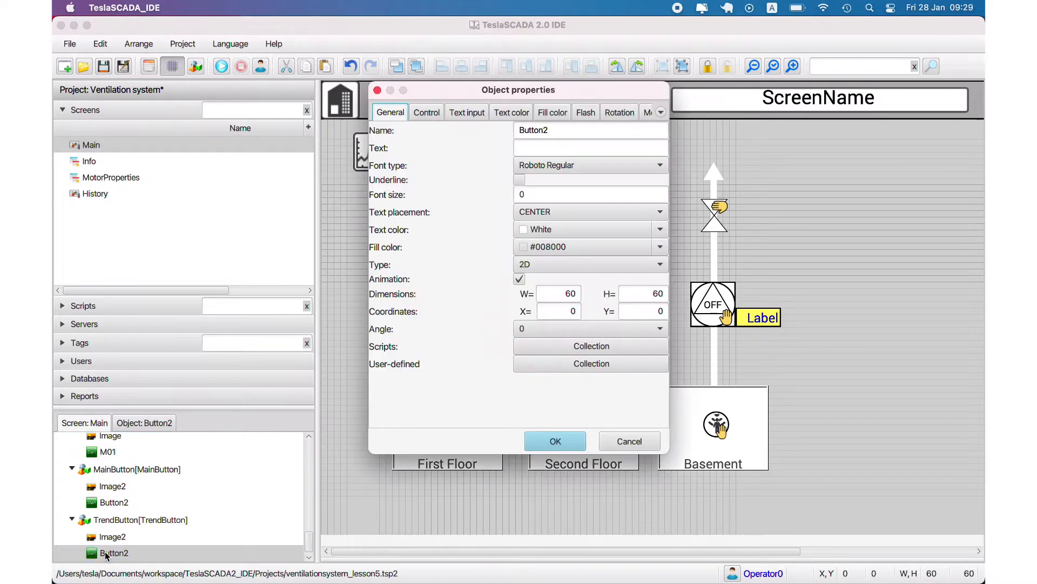
left_click(443, 111)
left_click(537, 214)
left_click(535, 244)
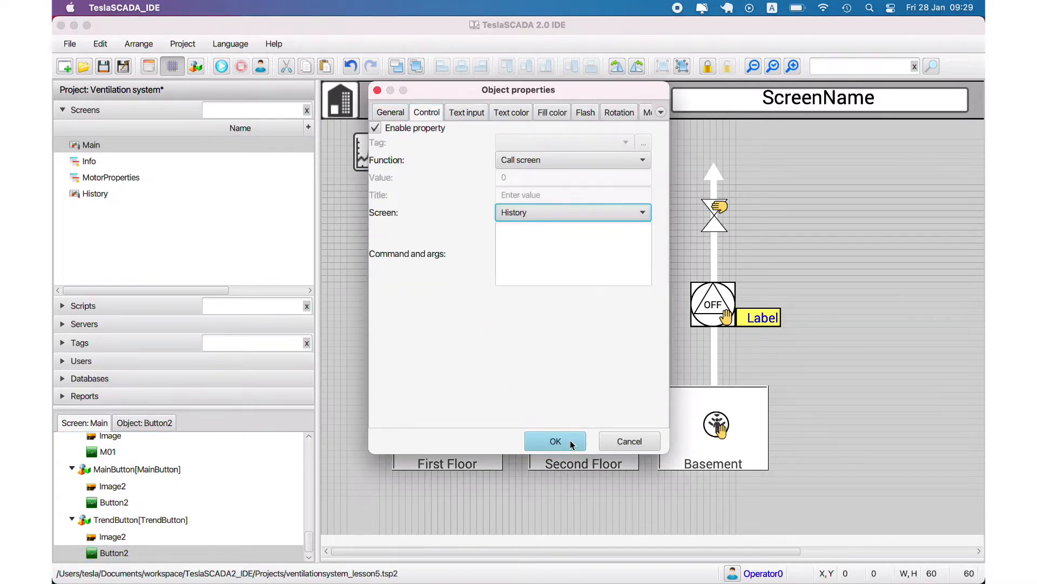
left_click(555, 440)
left_click_drag(378, 154, 385, 102)
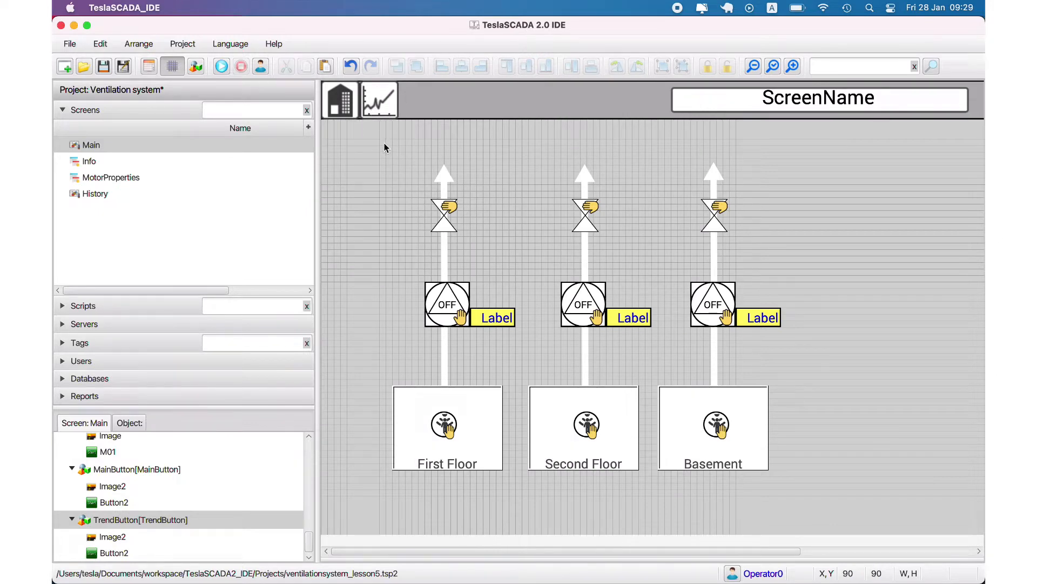
left_click(377, 104)
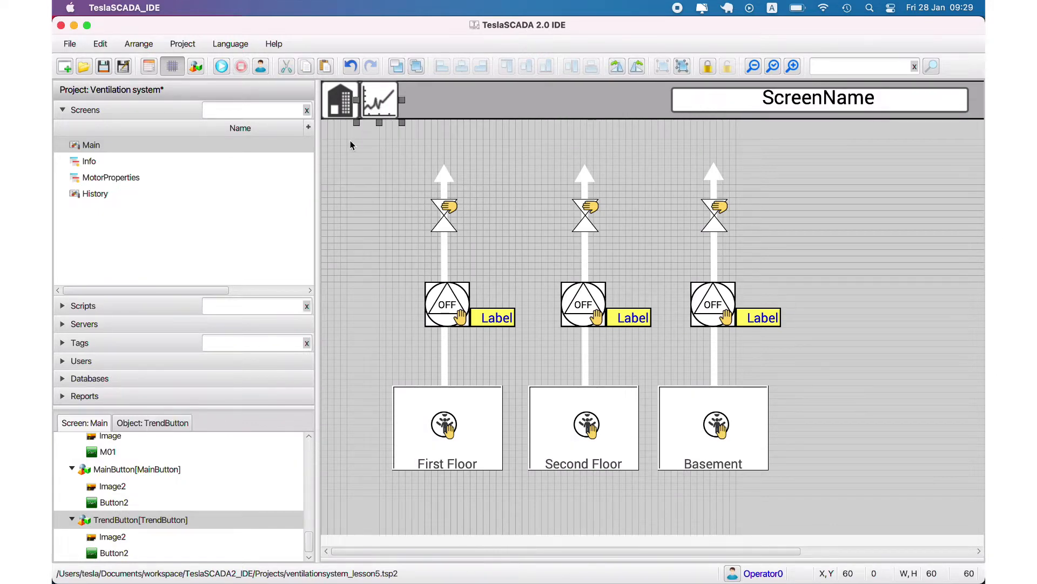
- Group the header bar with its MainButton, TrendButton, ScreenName field and logo into one object
left_click(755, 67)
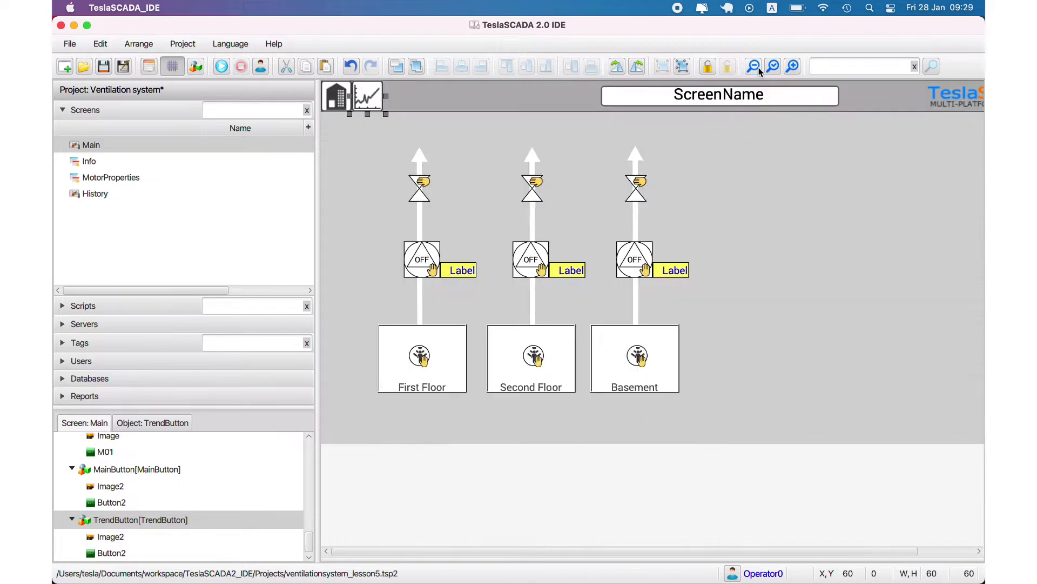
left_click(755, 67)
left_click(349, 115)
left_click(756, 93)
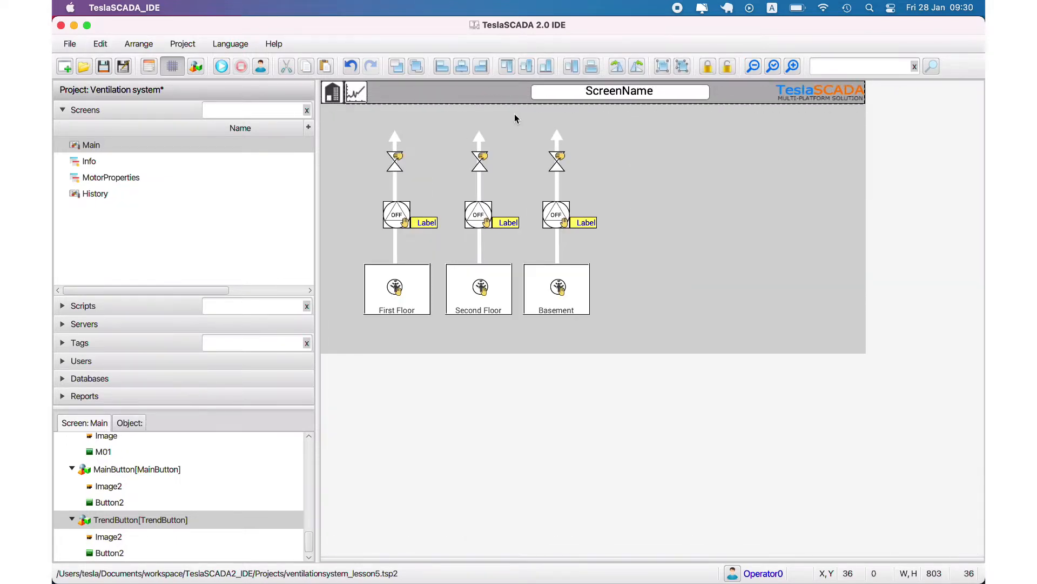
left_click(333, 98, "shift")
mouse_move(676, 99)
left_mouse_down()
mouse_move(679, 113)
mouse_move(676, 95)
left_mouse_up()
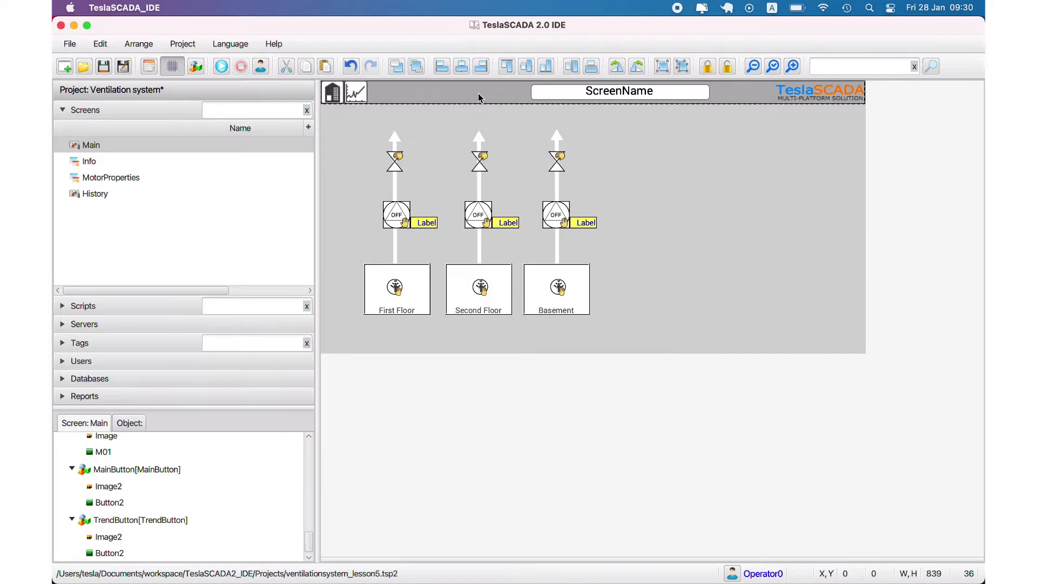
left_click_drag(591, 106, 593, 107)
left_click(592, 107)
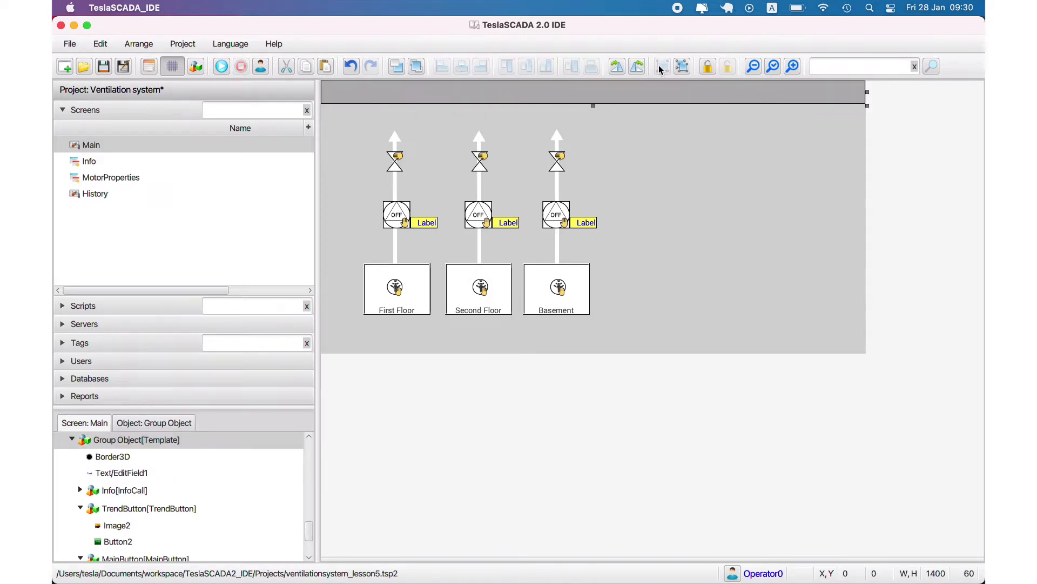
- Set both the template and the name of the grouped header object to Header
left_click(144, 441)
double_click(143, 442)
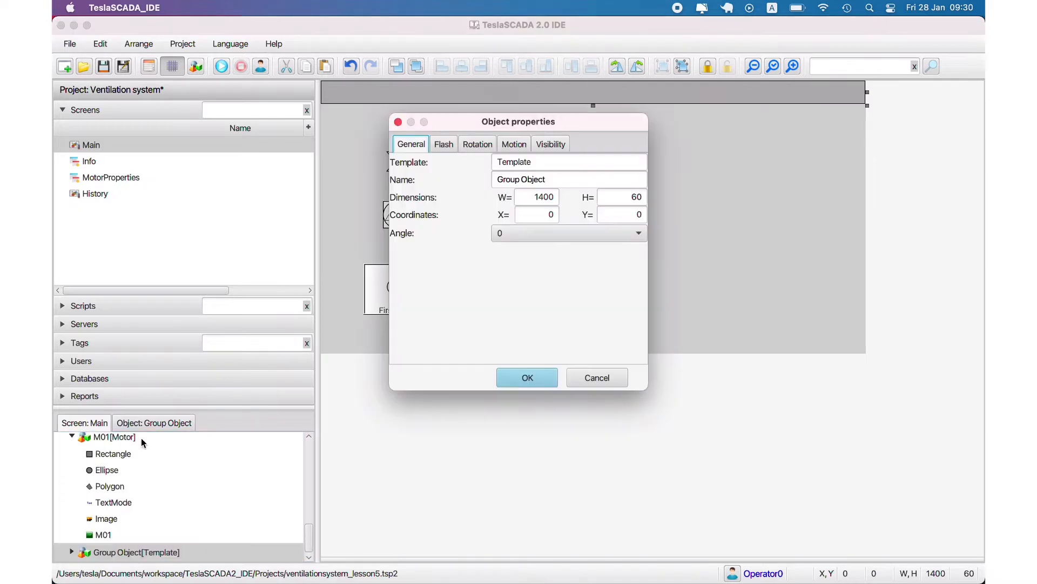
double_click(535, 162)
type("Header")
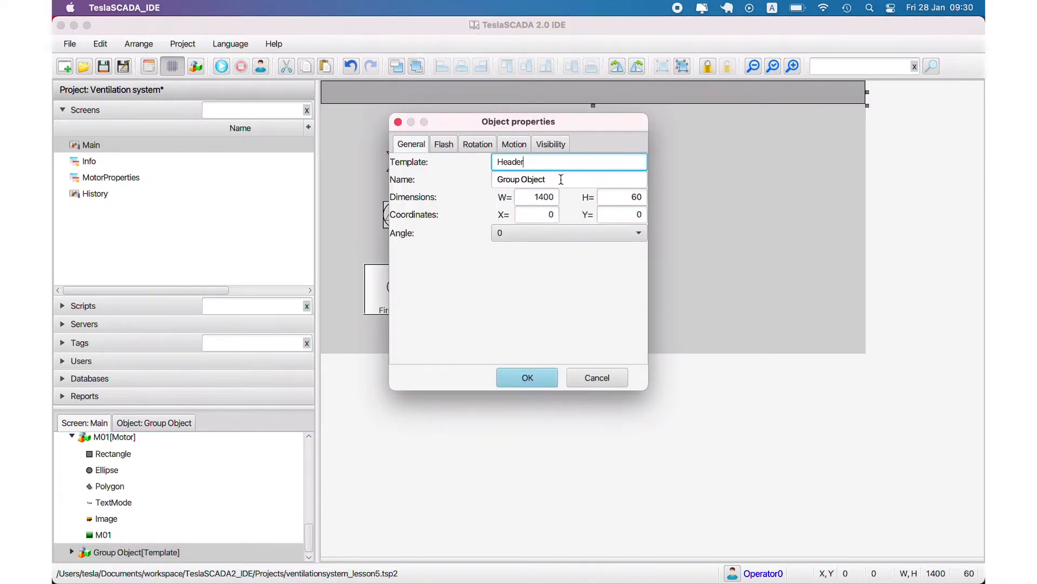
key("Tab")
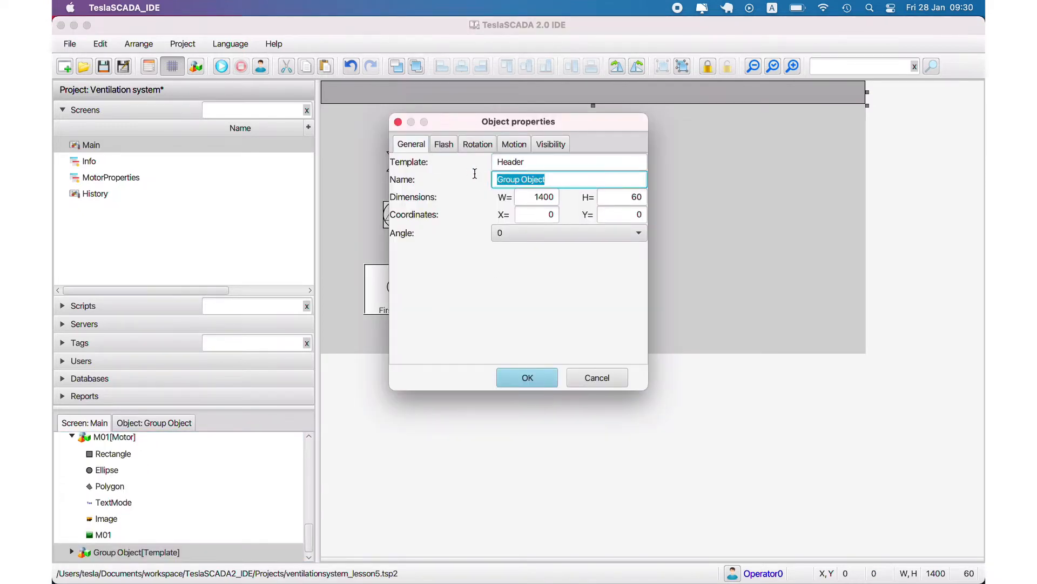
type("Header")
left_click(554, 380)
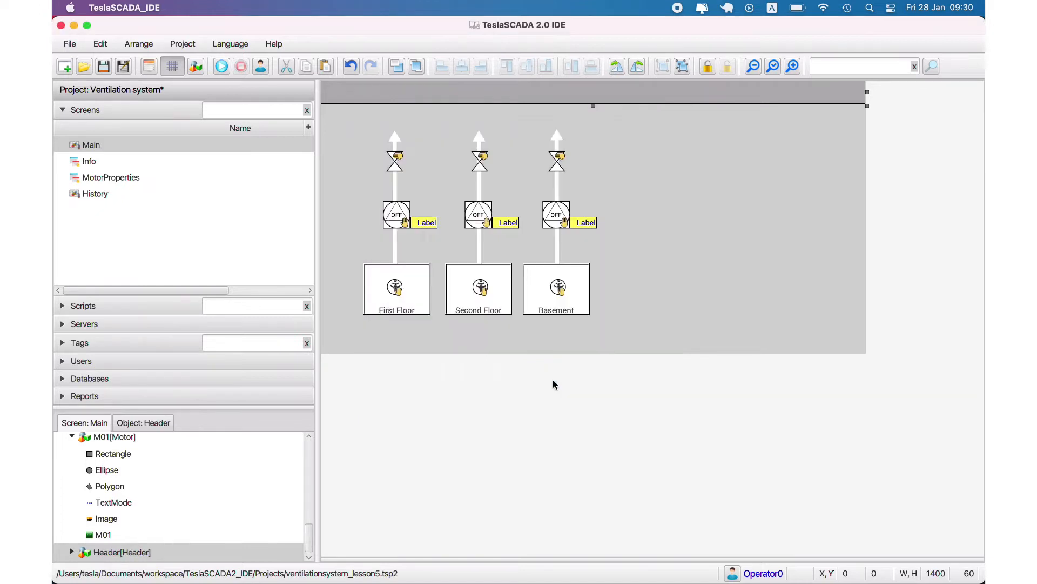
- Move Rectangle1 to the start of the Header group, ahead of Border3D, so it lies behind the group's other objects
left_click(71, 552)
left_click(73, 442)
left_click(336, 254)
left_click(410, 98)
left_click(71, 551)
scroll(101, 520, "down", 2)
scroll(102, 519, "up", 2)
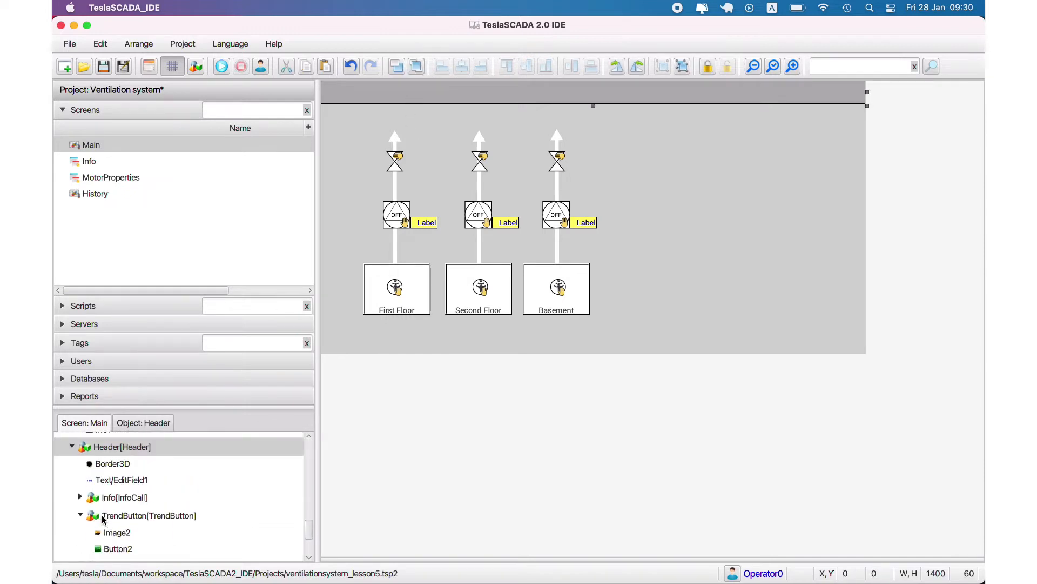
scroll(103, 519, "down", 4)
left_click(116, 553)
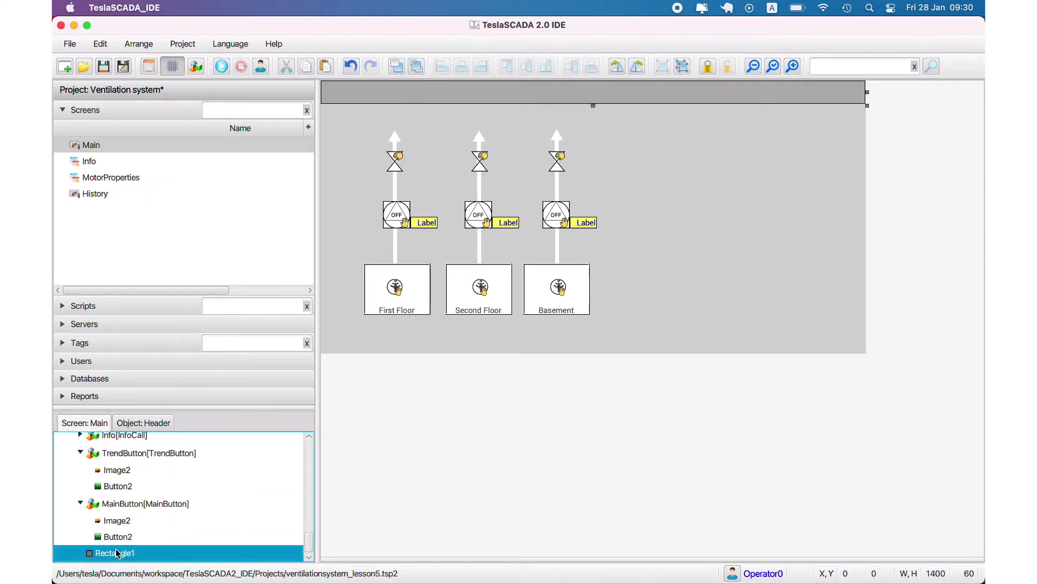
right_click(116, 552)
left_click(94, 554)
left_click_drag(98, 553, 105, 446)
scroll(120, 463, "down", 5)
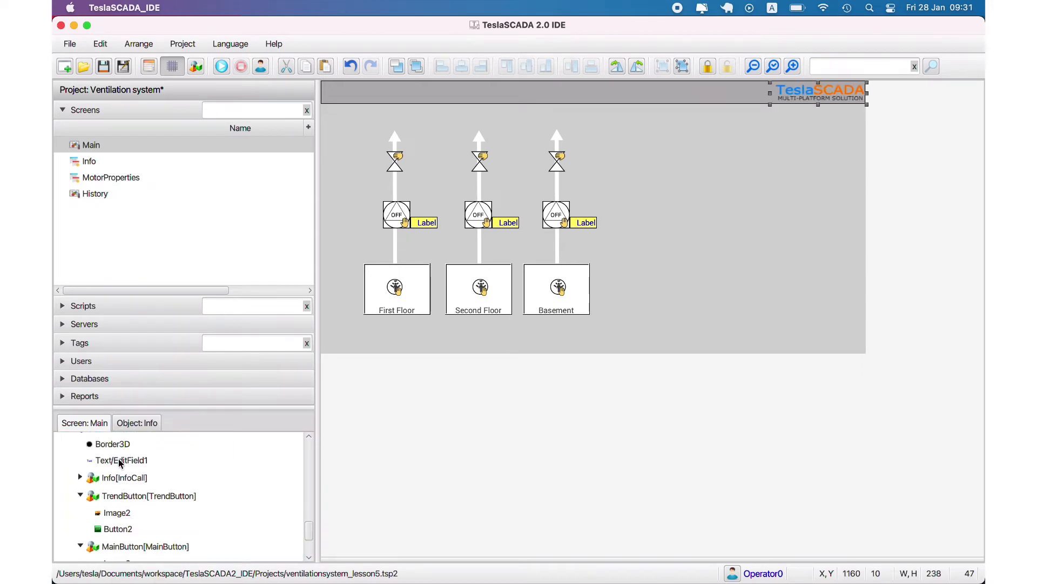
left_click_drag(127, 535, 180, 305)
left_click(602, 211)
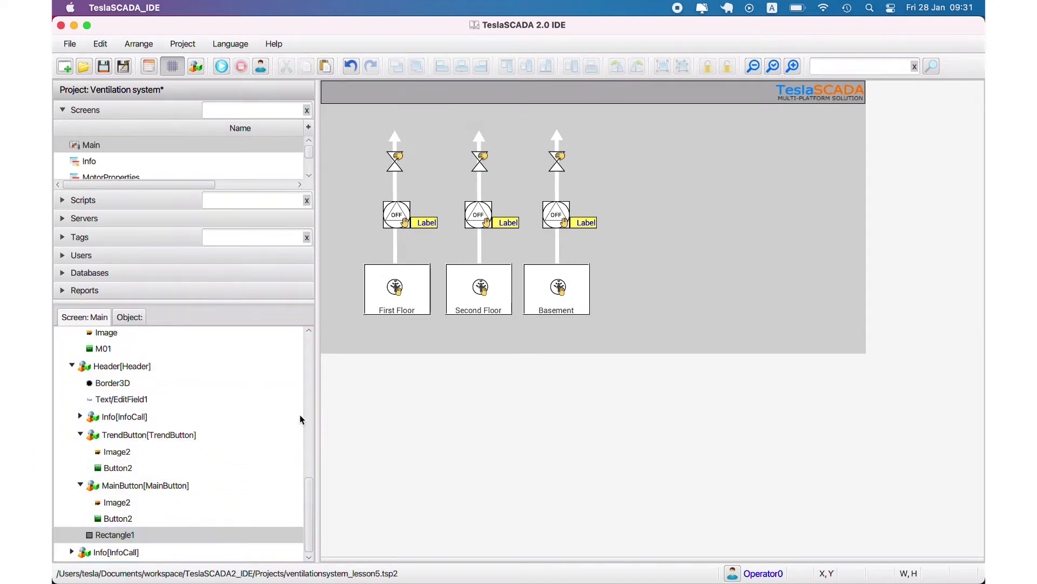
left_click_drag(124, 535, 138, 386)
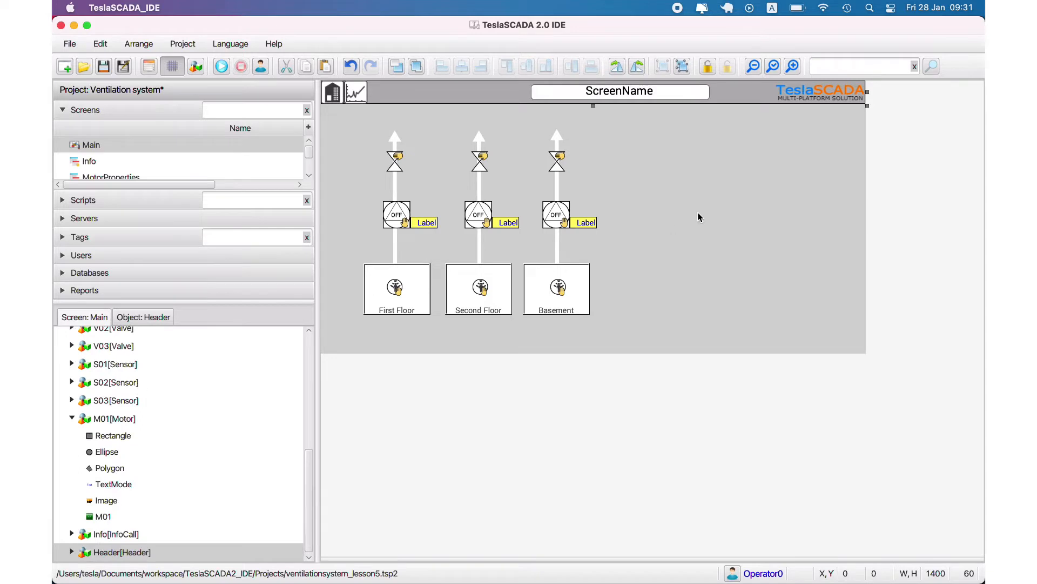
right_click(477, 99)
left_click(498, 178)
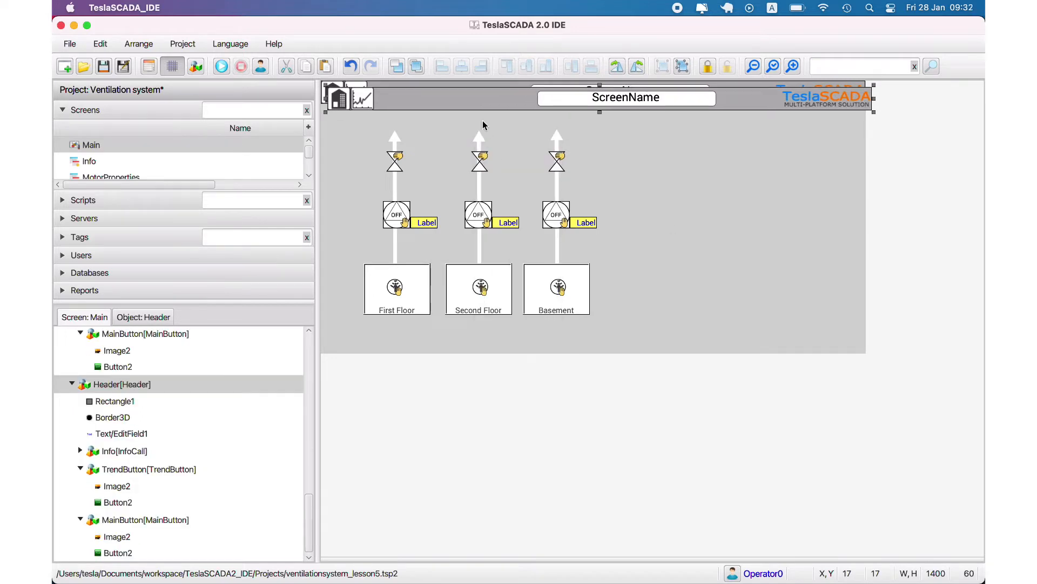
right_click(479, 106)
left_click(494, 207)
- Copy the Header group from the Main screen, paste it into the History screen and align it with the screen's upper edge
right_click(467, 98)
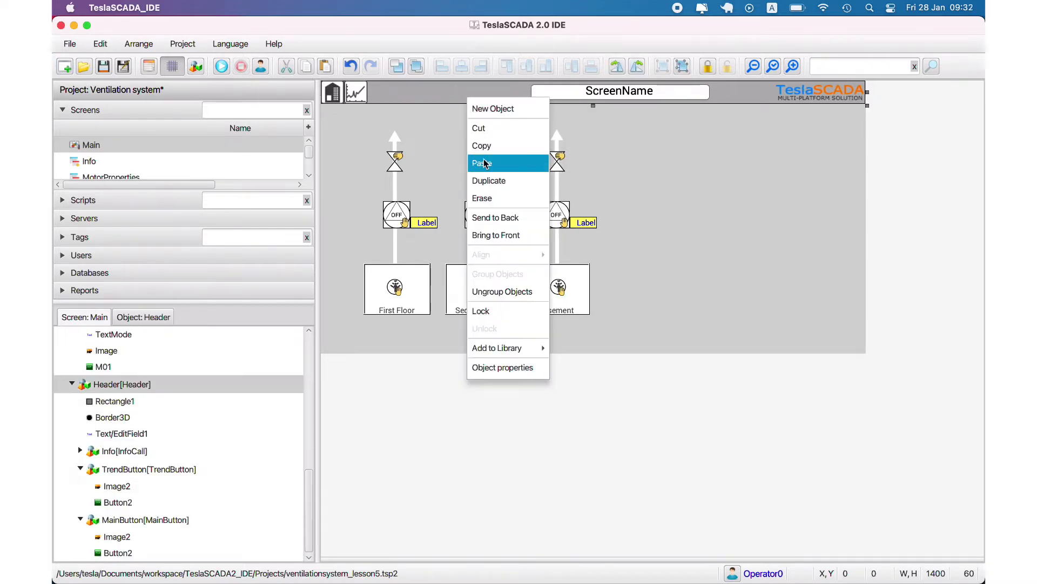
left_click(483, 146)
left_click_drag(169, 301, 179, 468)
double_click(95, 193)
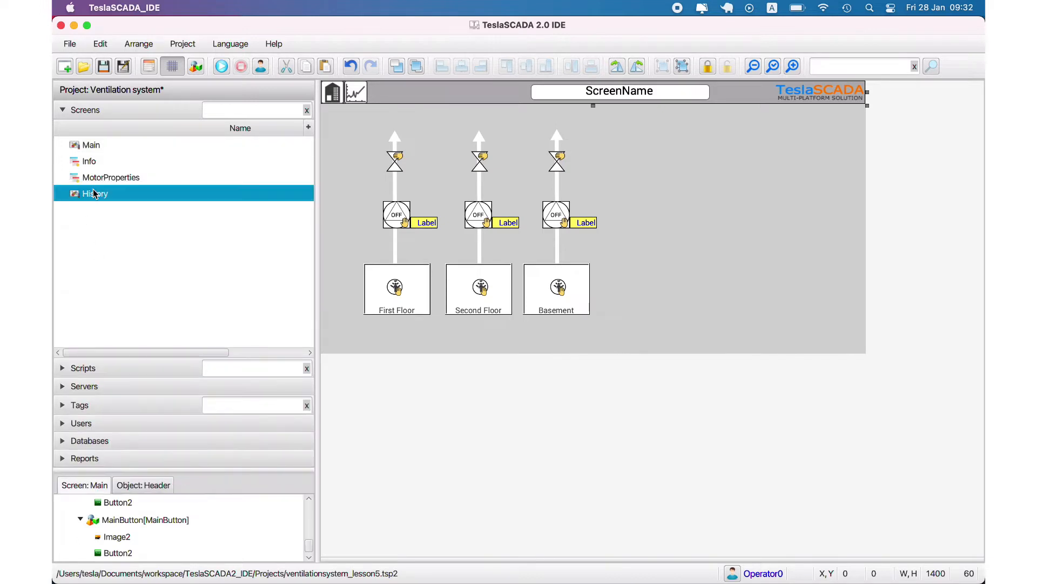
left_click(386, 178)
left_click(420, 244)
left_click_drag(488, 213, 425, 89)
- Run the project, test switching between the Main and History screens with the header buttons, and stop the run
left_click(222, 65)
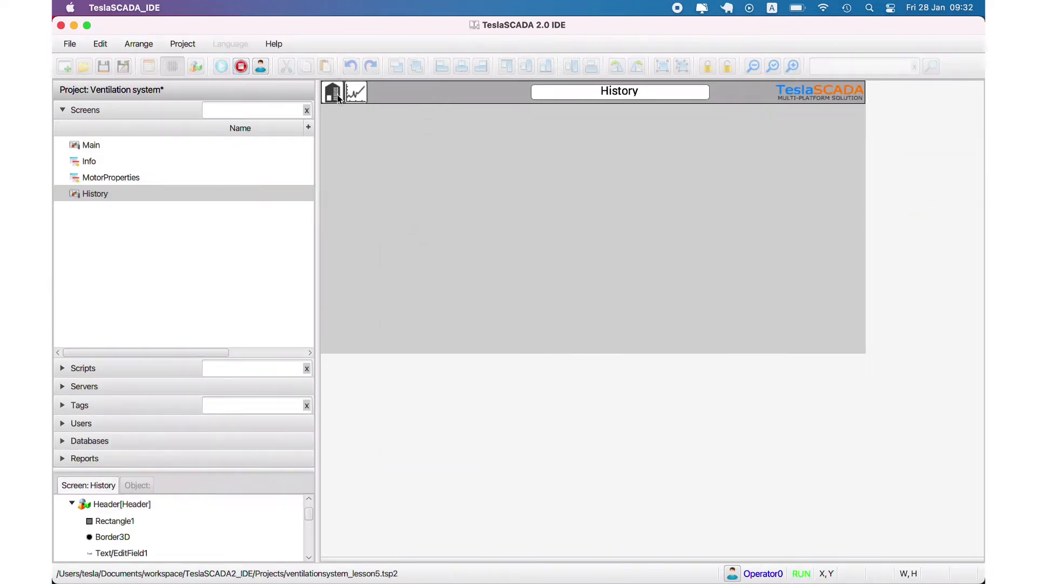
left_click(337, 96)
left_click(359, 94)
left_click(334, 95)
left_click(356, 94)
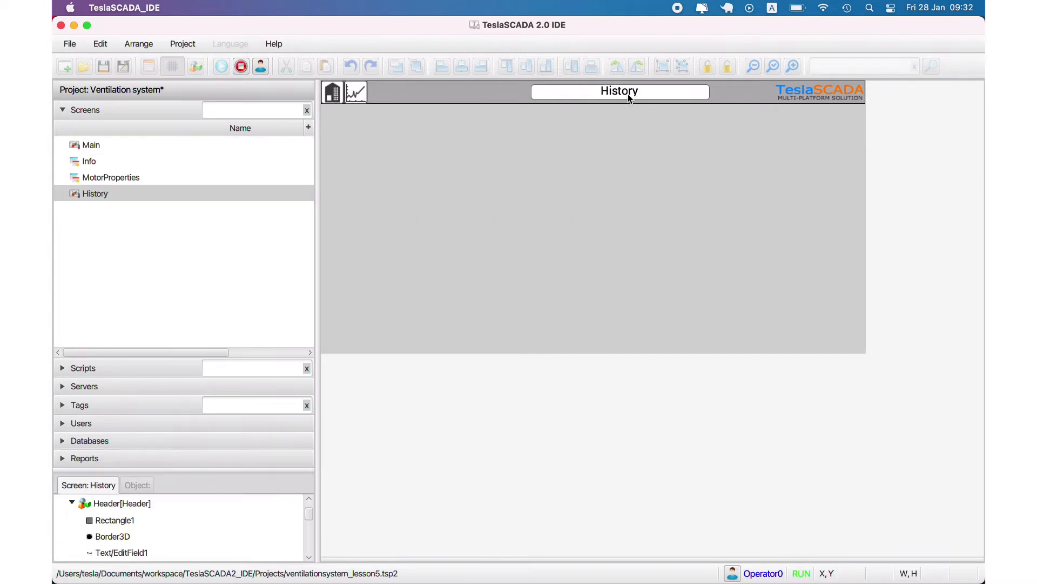
left_click(336, 97)
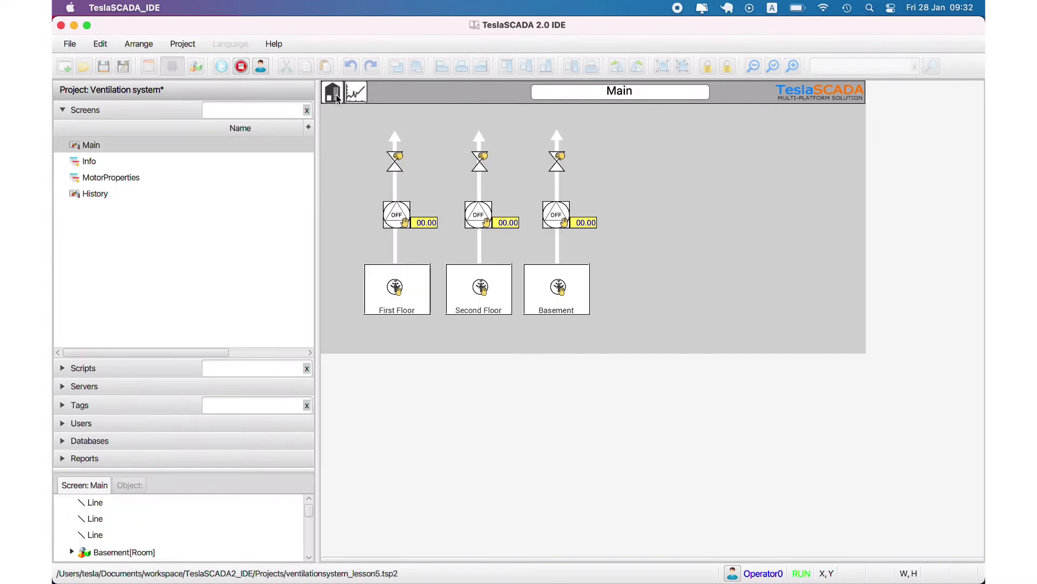
left_click(366, 97)
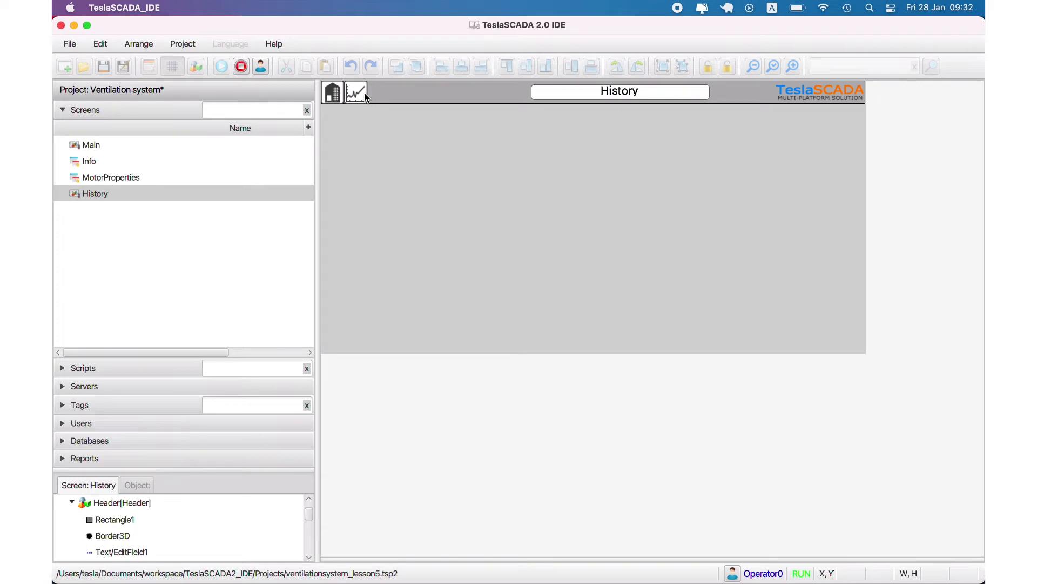
left_click(241, 66)
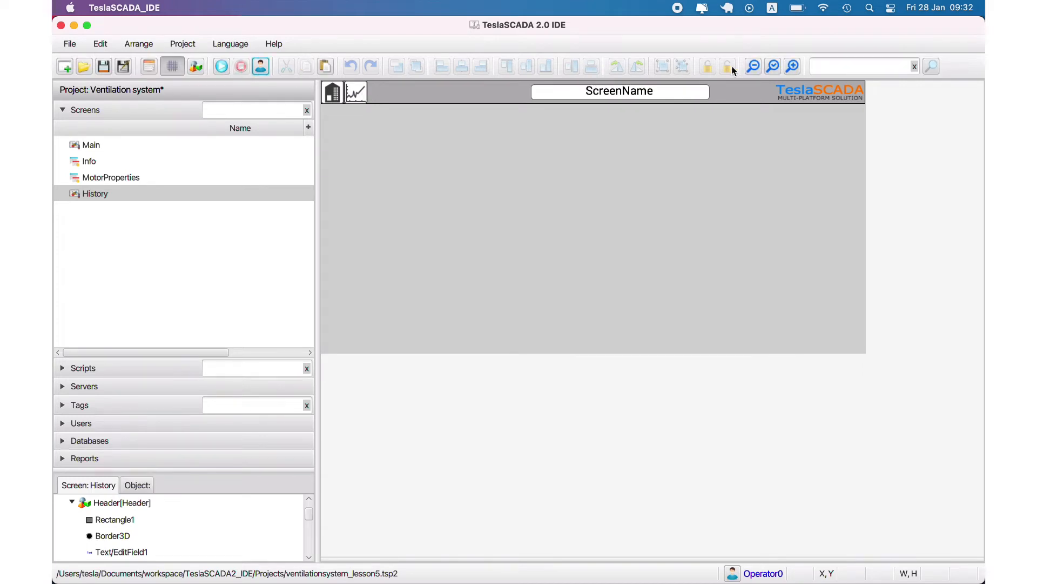
- Add a History DB trend object from the History DB collection to the History screen
left_click(780, 67)
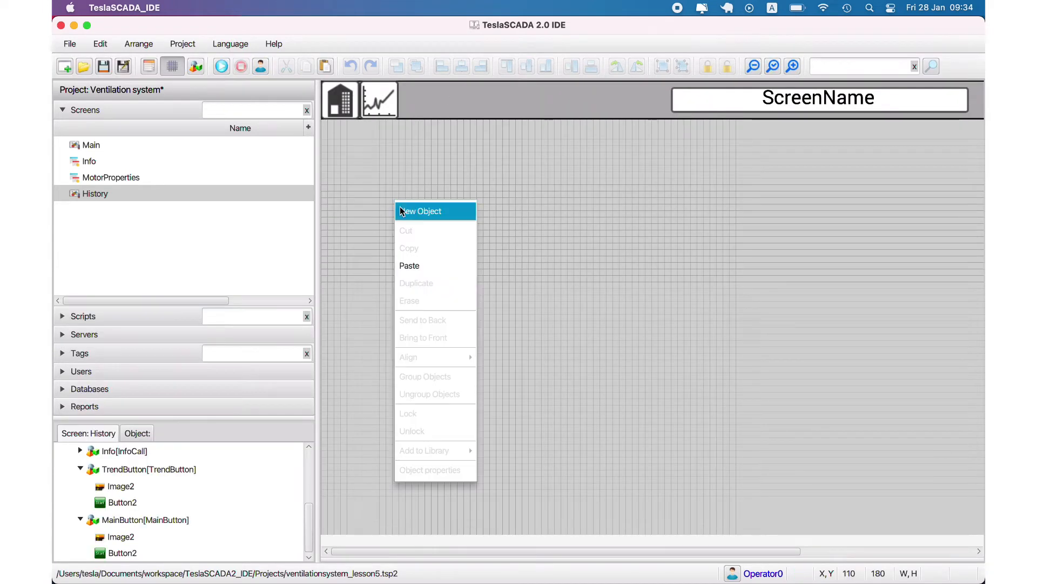
left_click(421, 208)
scroll(361, 350, "down", 5)
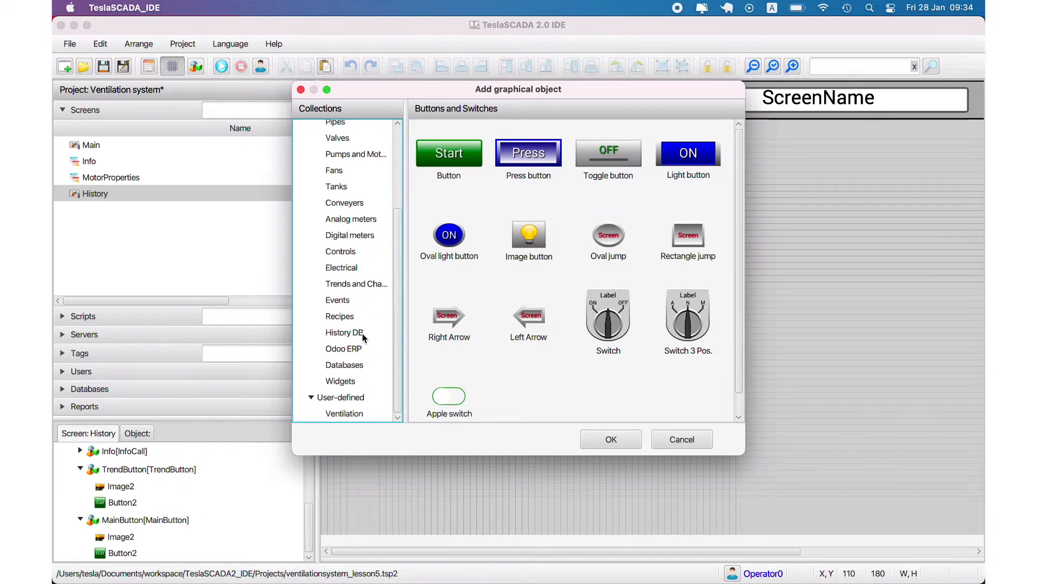
left_click(363, 333)
left_click_drag(583, 416, 549, 414)
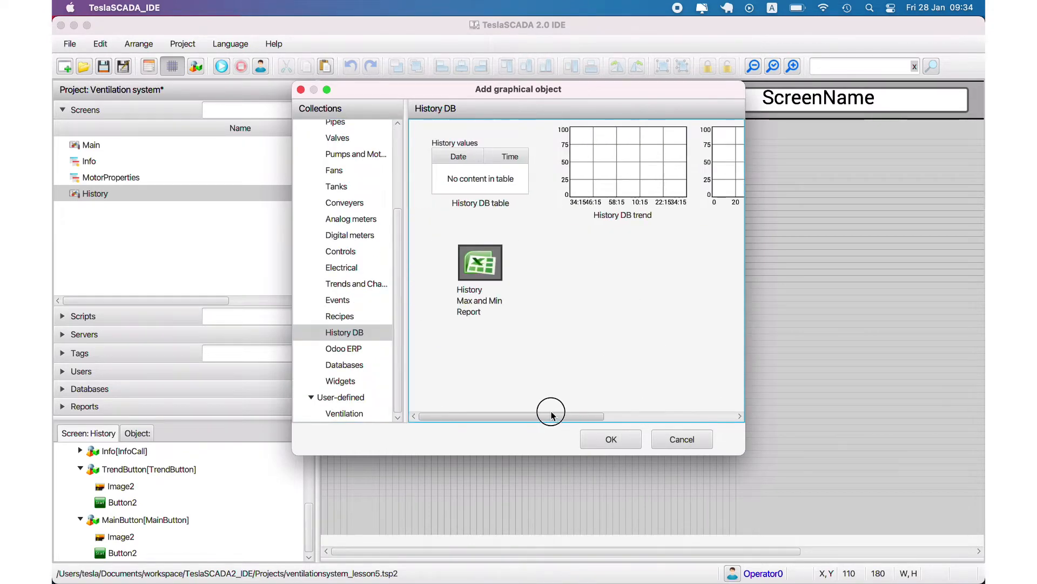
double_click(608, 176)
- Position the History DB trend at 50, 90 and enlarge it to 1200 by 400
left_click_drag(457, 178, 674, 298)
left_click_drag(728, 316, 932, 404)
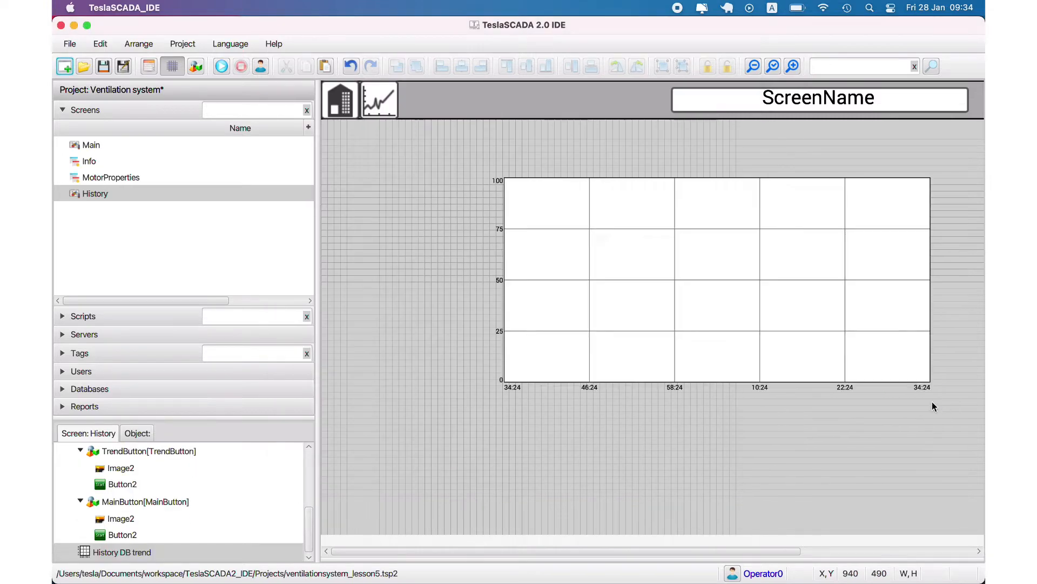
left_click_drag(819, 357, 716, 315)
left_click(756, 70)
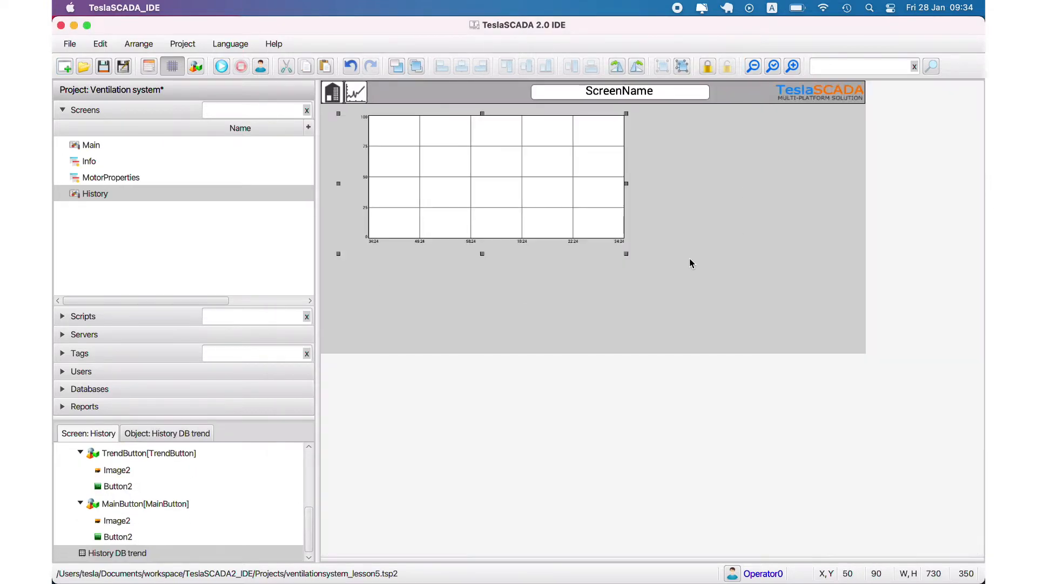
left_click_drag(627, 255, 809, 274)
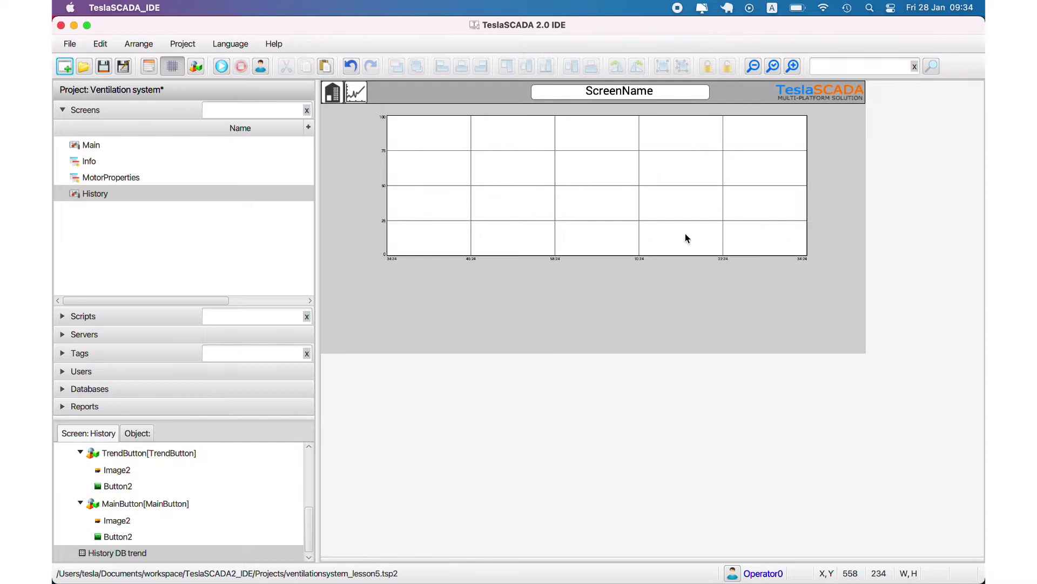
- Set the trend grid's vertical divisions to 2 and its time format to HH:mm
double_click(562, 208)
left_click(442, 120)
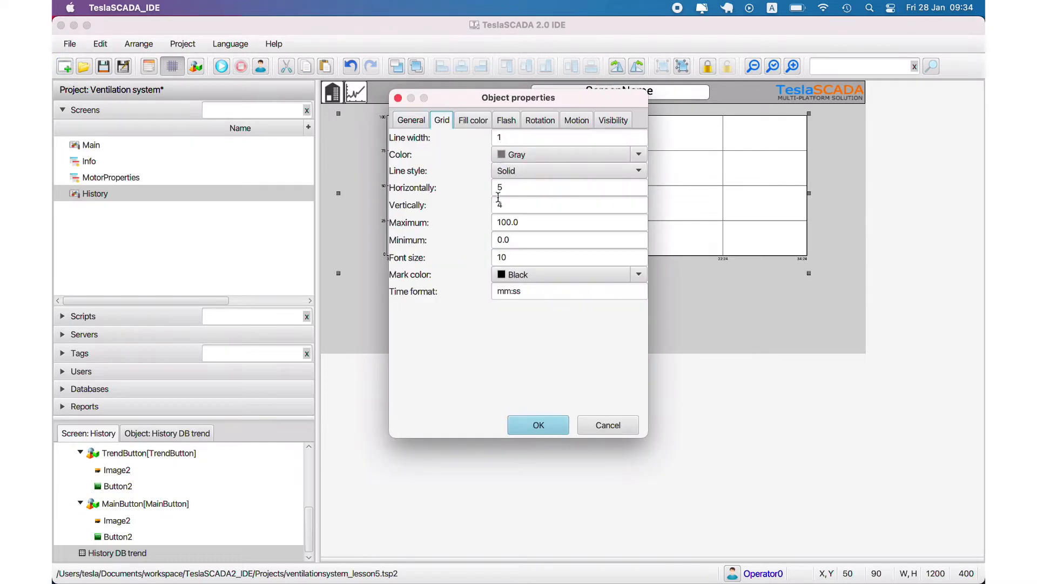
double_click(520, 207)
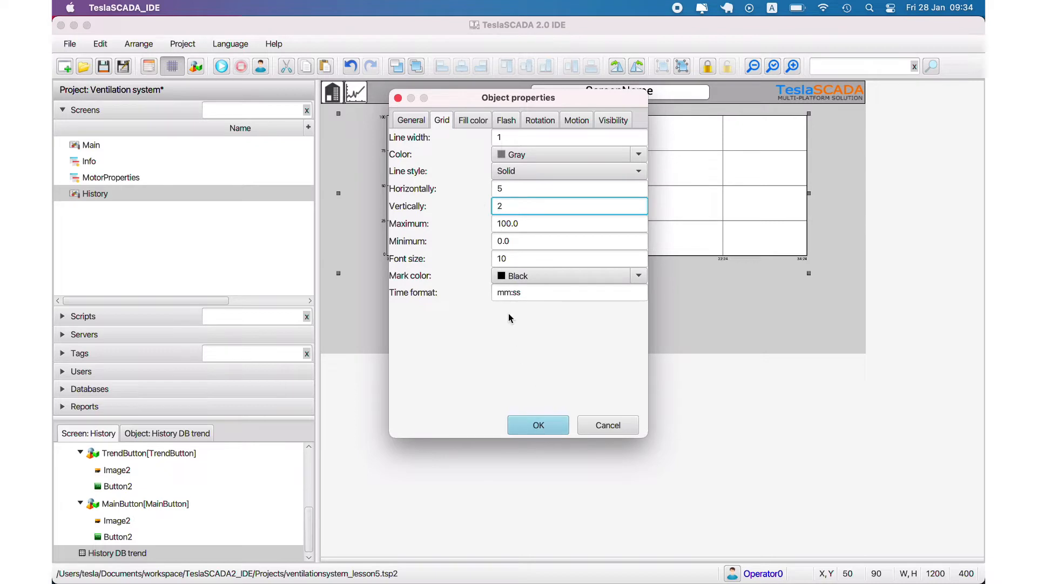
left_click(511, 292)
type("HH:mm")
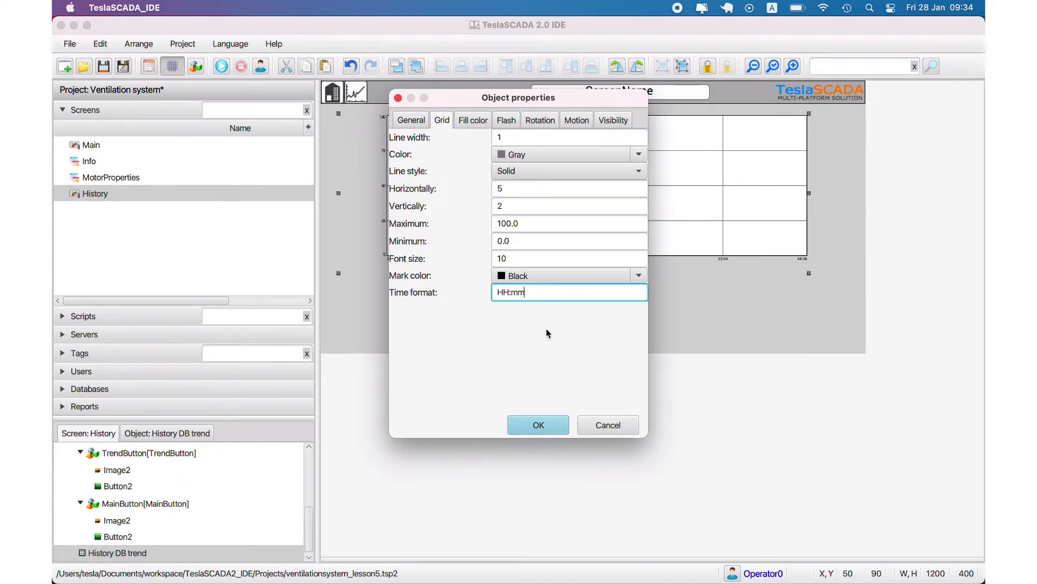
left_click(562, 430)
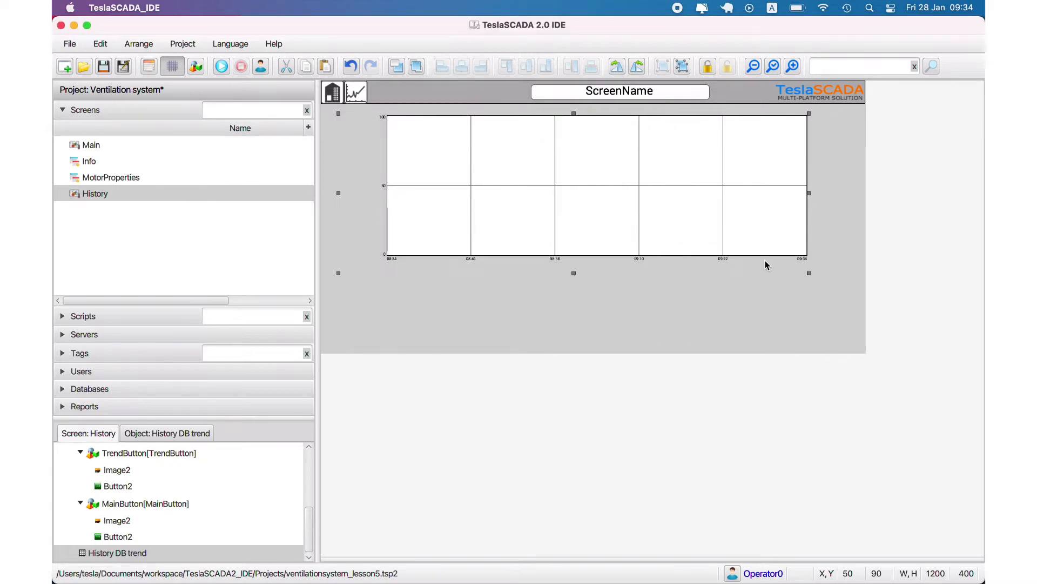
- Set the trend grid's vertical divisions to 1 and its font size to 20
double_click(562, 222)
left_click(442, 120)
double_click(494, 205)
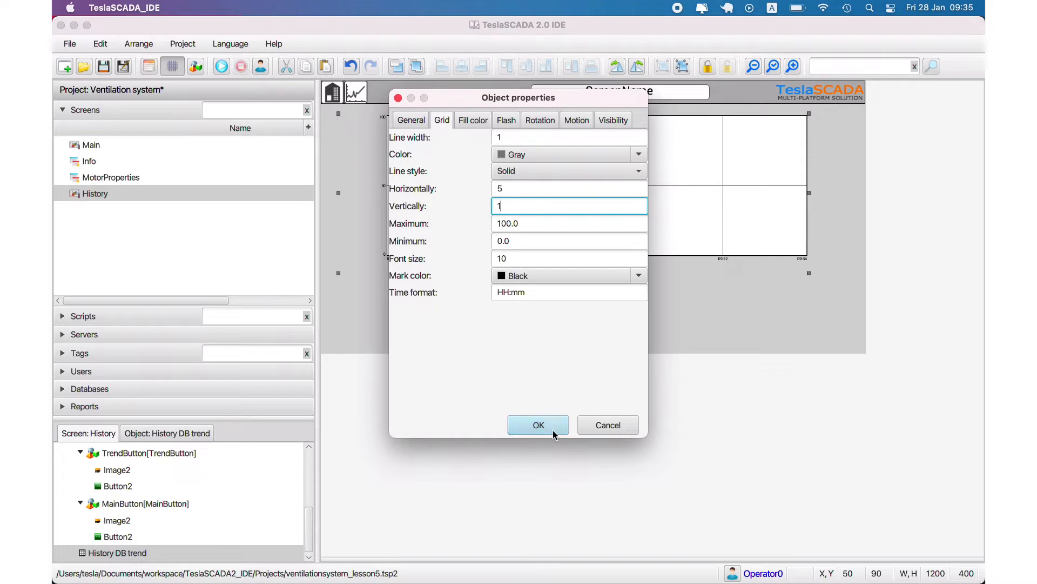
left_click_drag(502, 258, 484, 257)
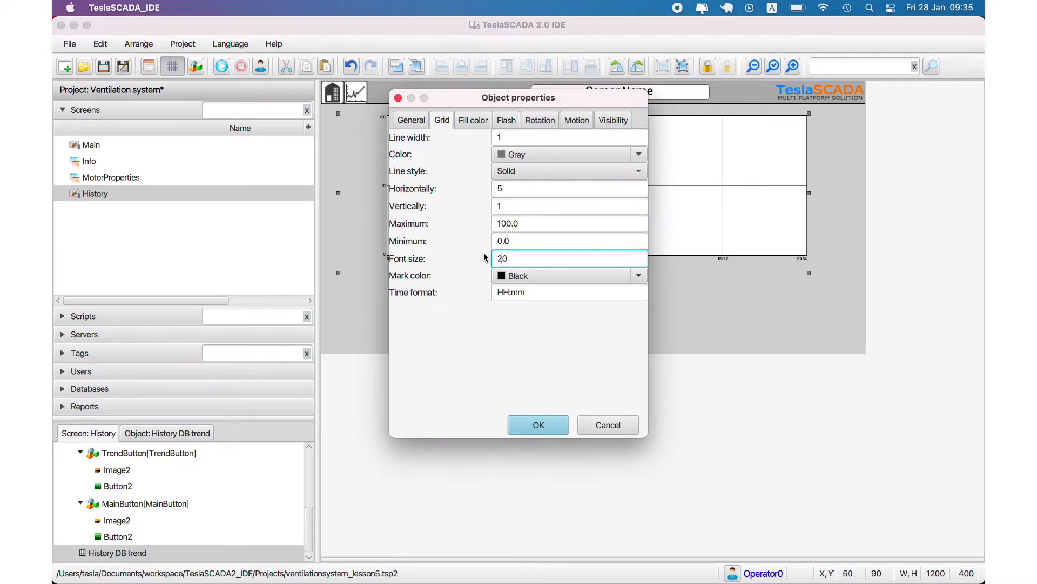
left_click(538, 425)
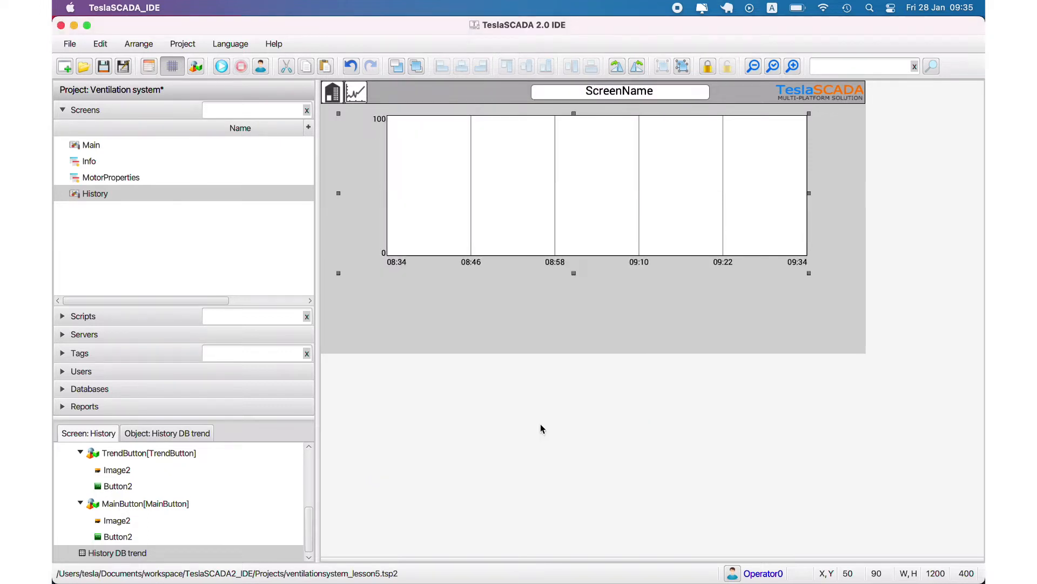
- Set the trend grid to 5 vertical divisions and 1 horizontal division, and move the trend to 120, 100
double_click(573, 219)
left_click(442, 120)
left_click_drag(503, 206, 417, 204)
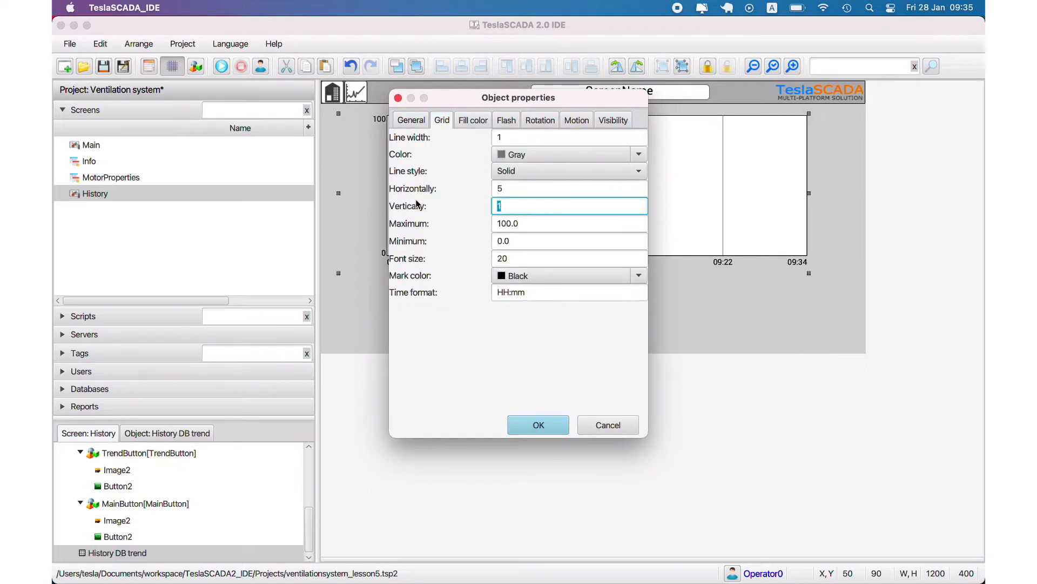
left_click_drag(503, 188, 463, 188)
left_click(539, 425)
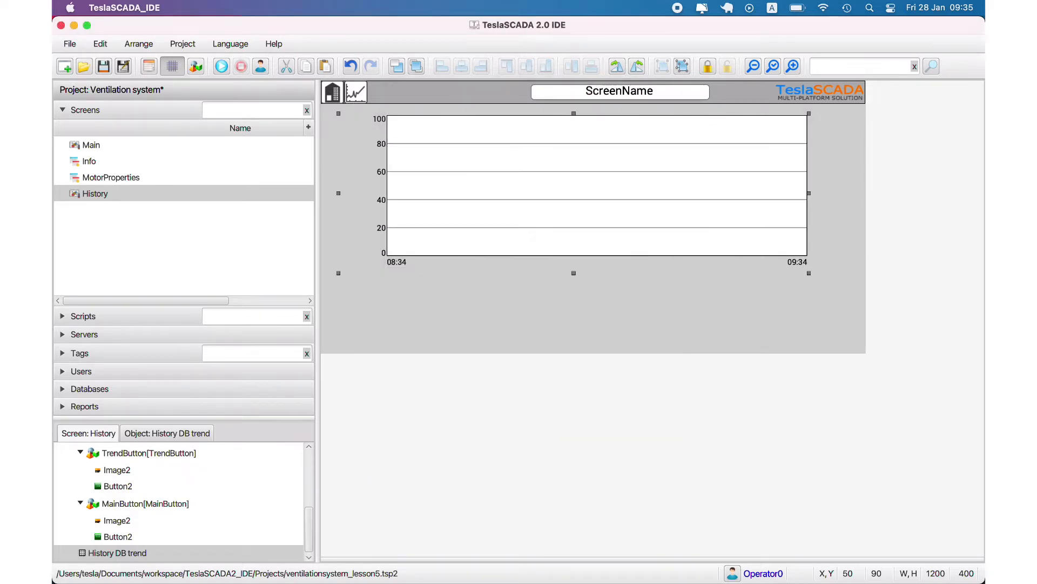
left_click_drag(635, 230, 662, 234)
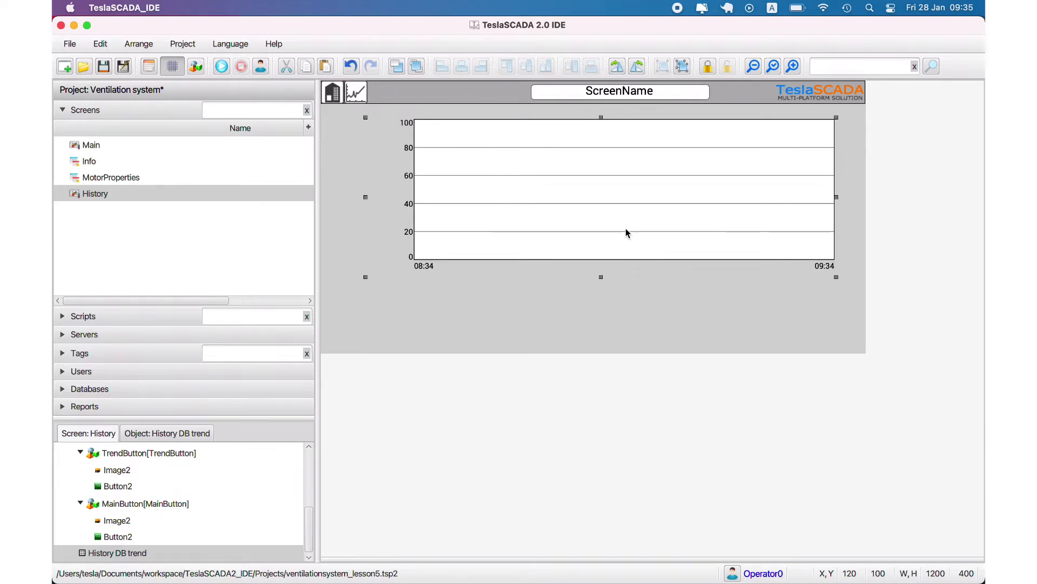
- Set the History DB trend's history database to HistoryDB
double_click(591, 219)
left_click(568, 333)
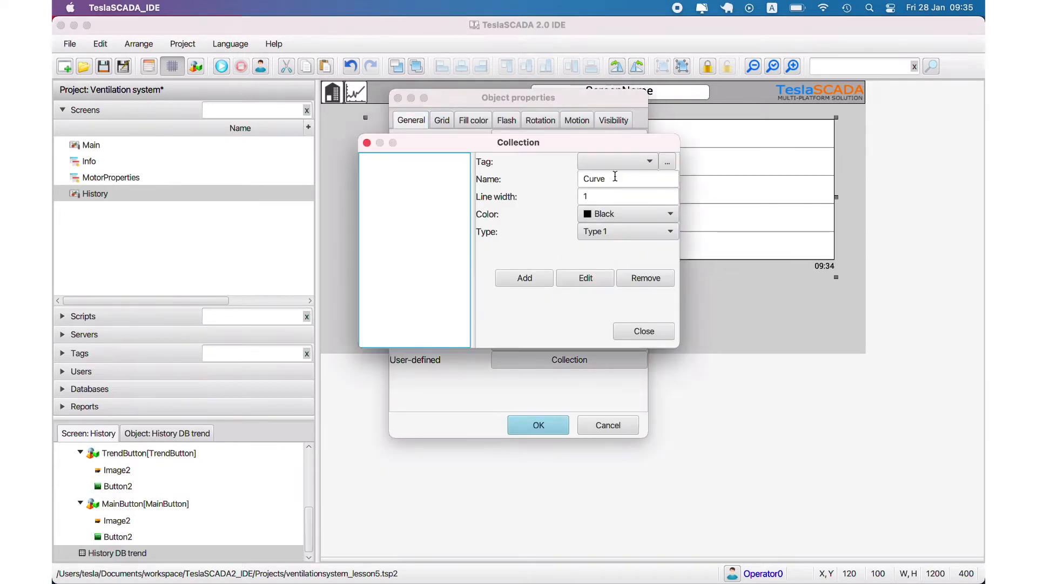
left_click(608, 166)
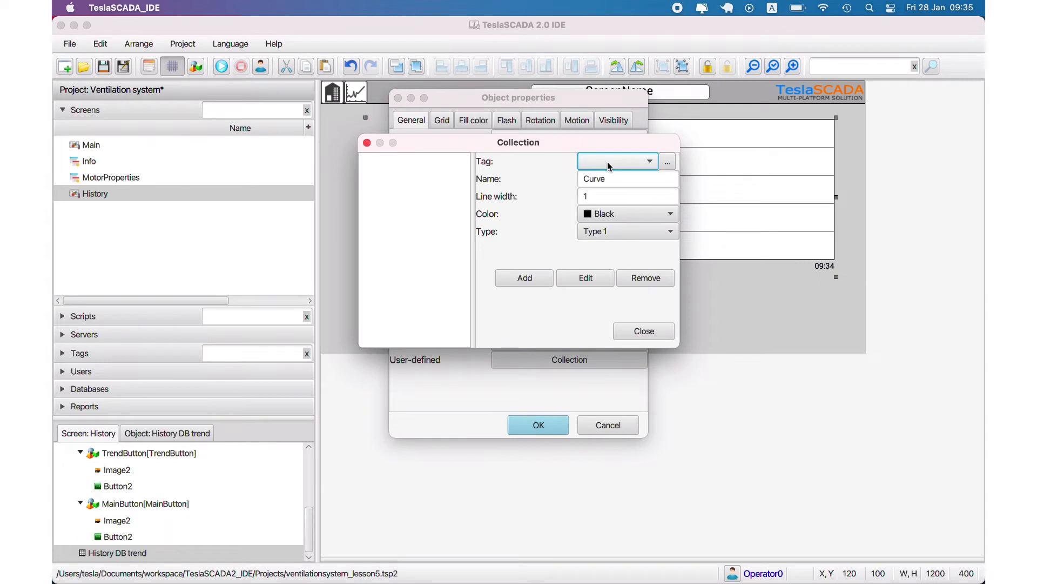
left_click(644, 331)
left_click(546, 155)
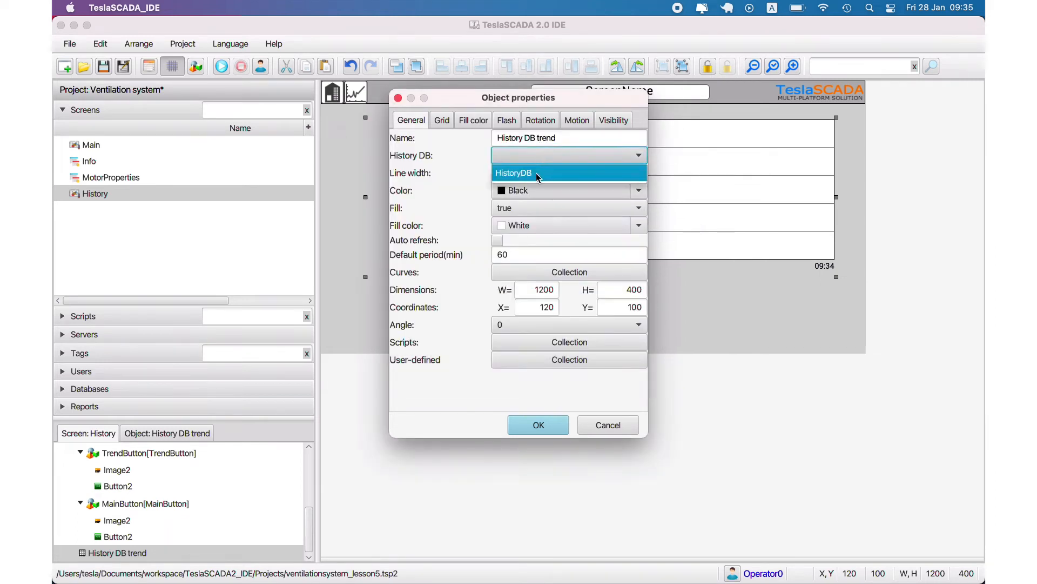
left_click(536, 173)
- Add a curve for the M01_speed tag to the trend and name it M01
left_click(563, 273)
left_click(525, 277)
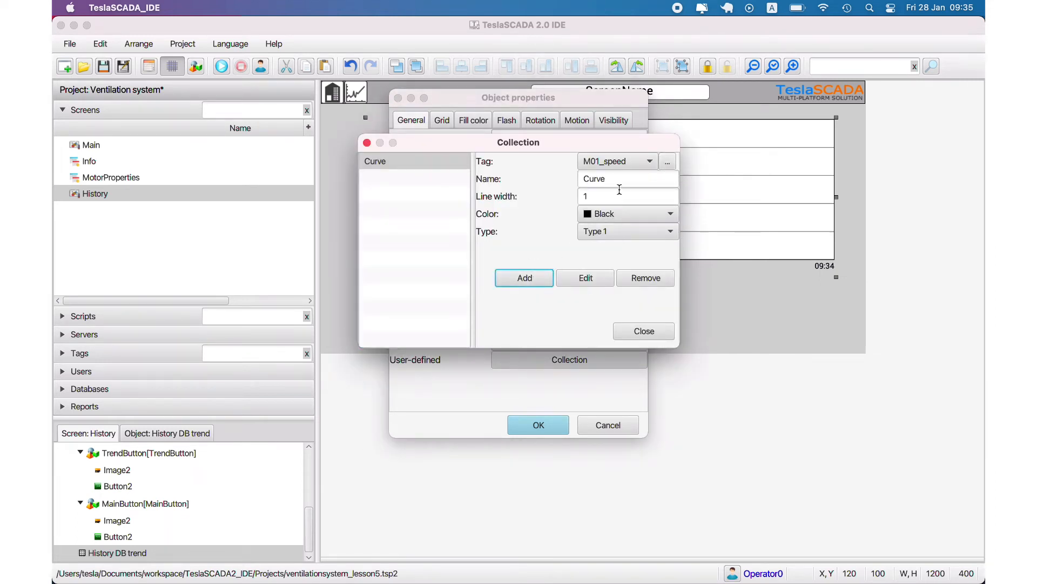
left_click_drag(619, 179, 531, 163)
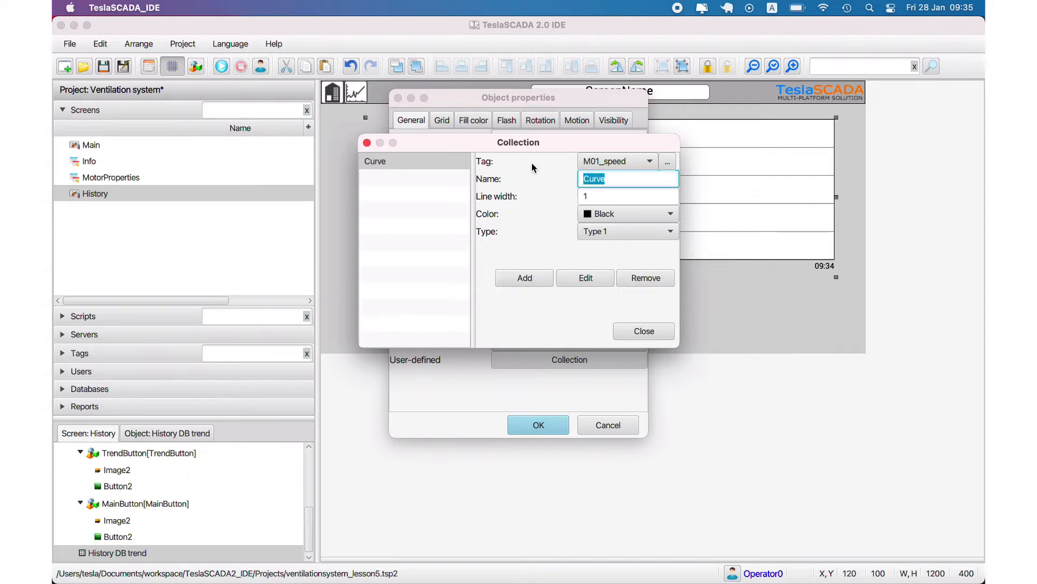
type("M01")
left_click(585, 277)
- Add a second curve named M02 for the M02_speed tag
left_click(605, 161)
left_click(613, 189)
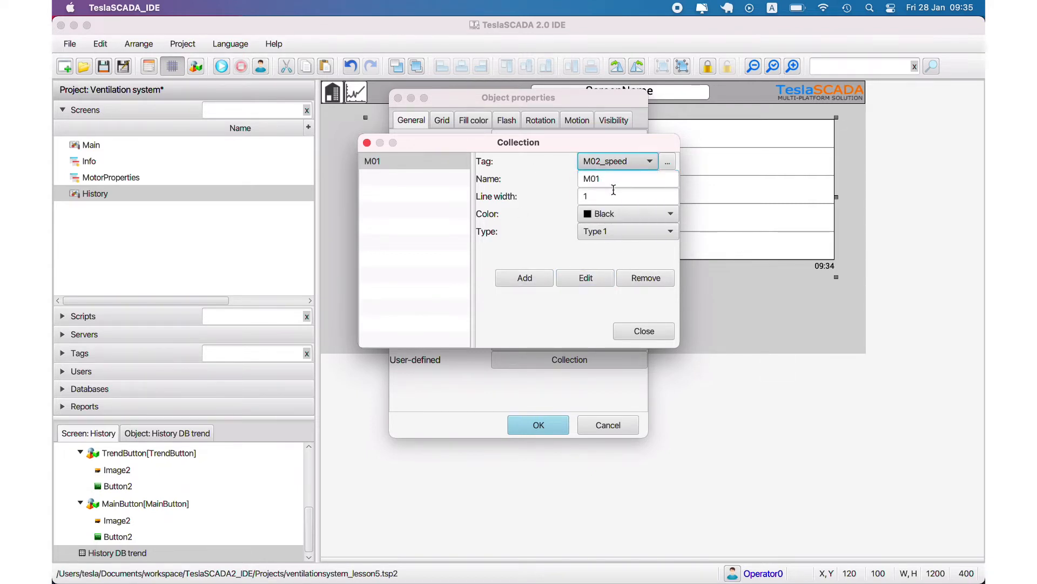
left_click(609, 182)
left_click(550, 276)
- Add a third curve named M03 for the M03_speed tag and apply the trend properties
left_click(616, 161)
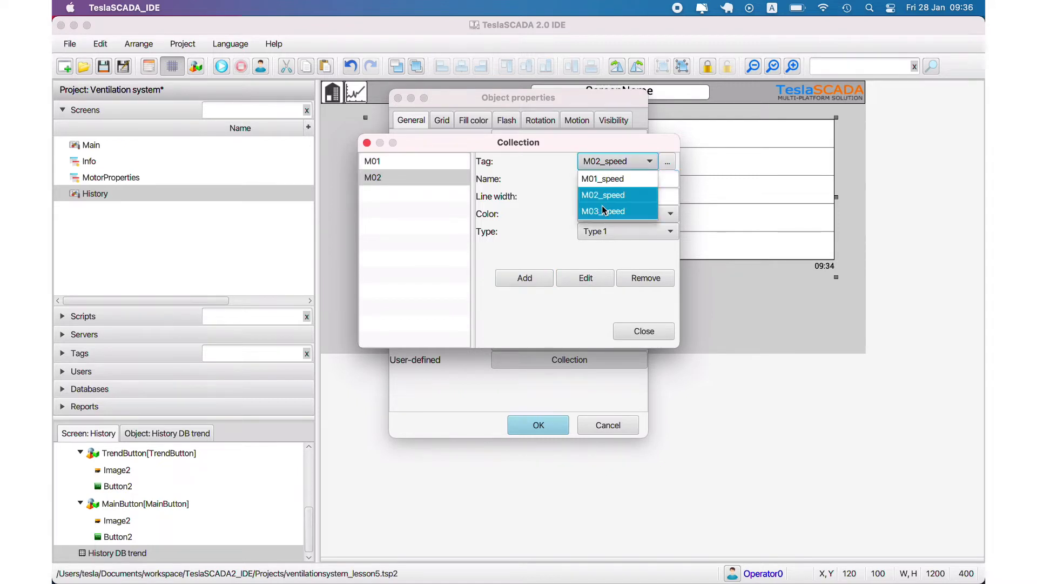
left_click(611, 211)
left_click(608, 178)
left_click(527, 277)
left_click(642, 331)
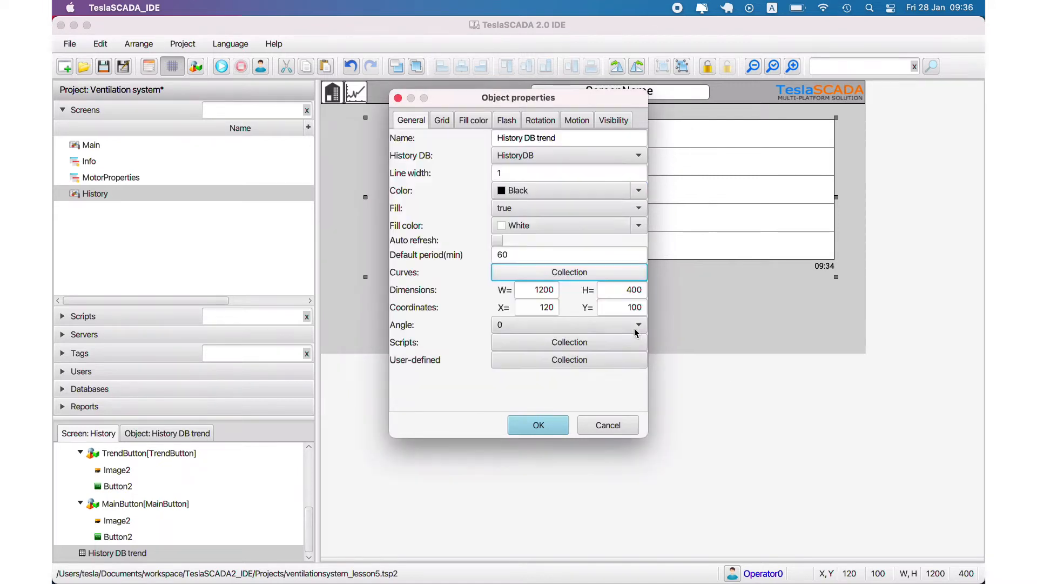
left_click(539, 424)
- Save the ventilation system project and start running it
left_click(503, 313)
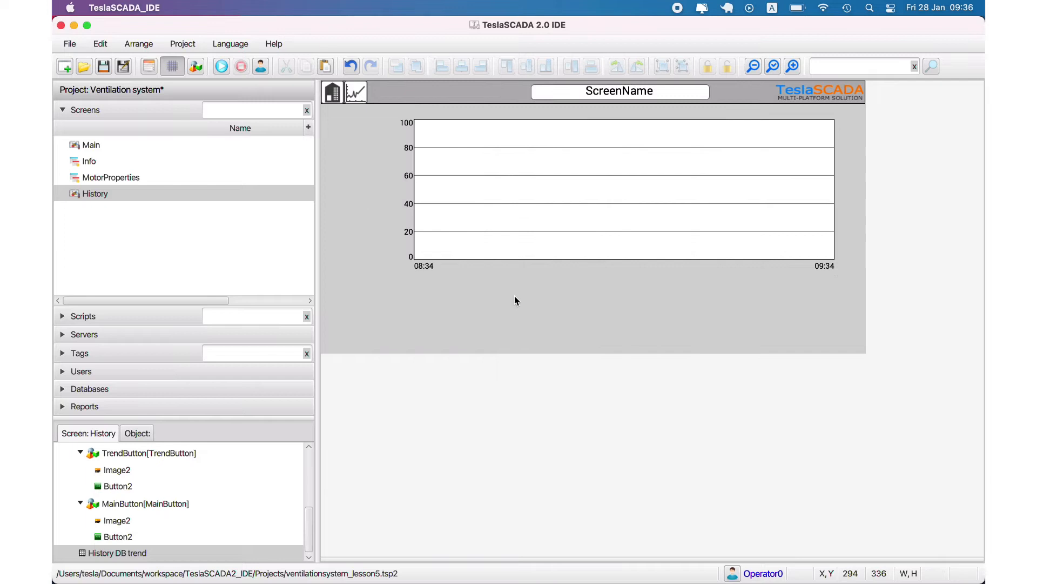
left_click(104, 67)
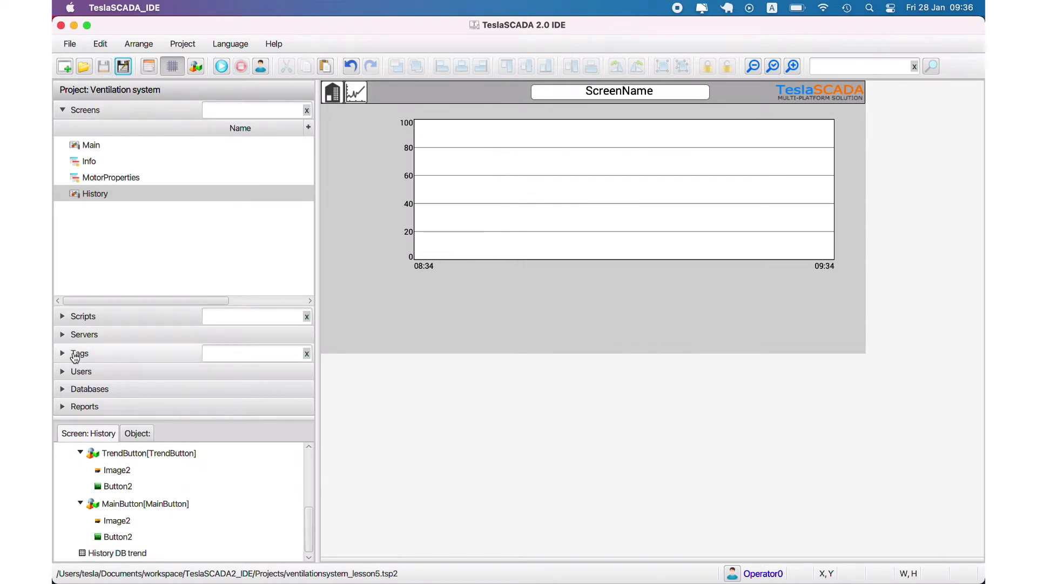
left_click(773, 66)
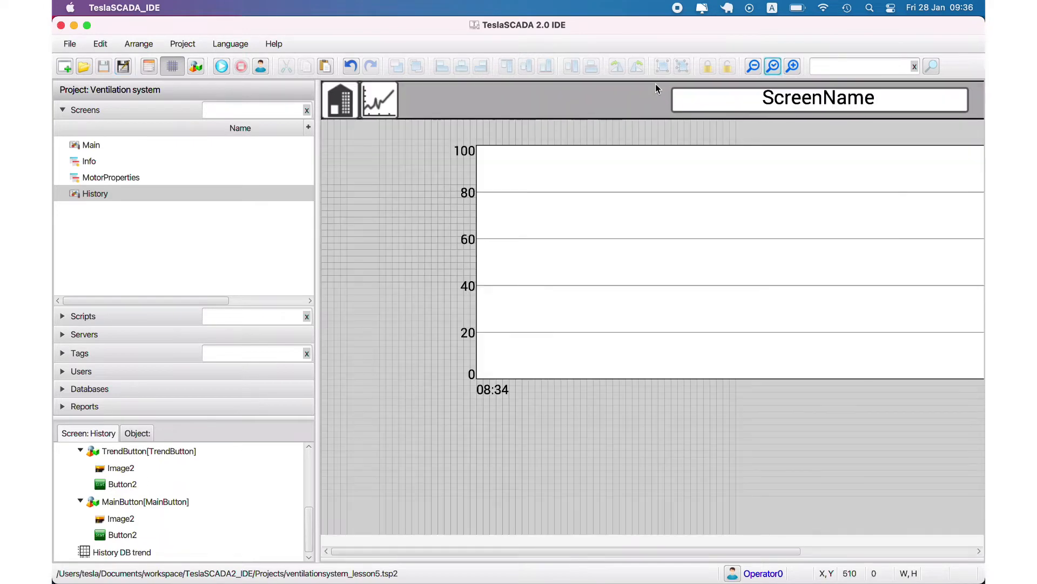
left_click(219, 67)
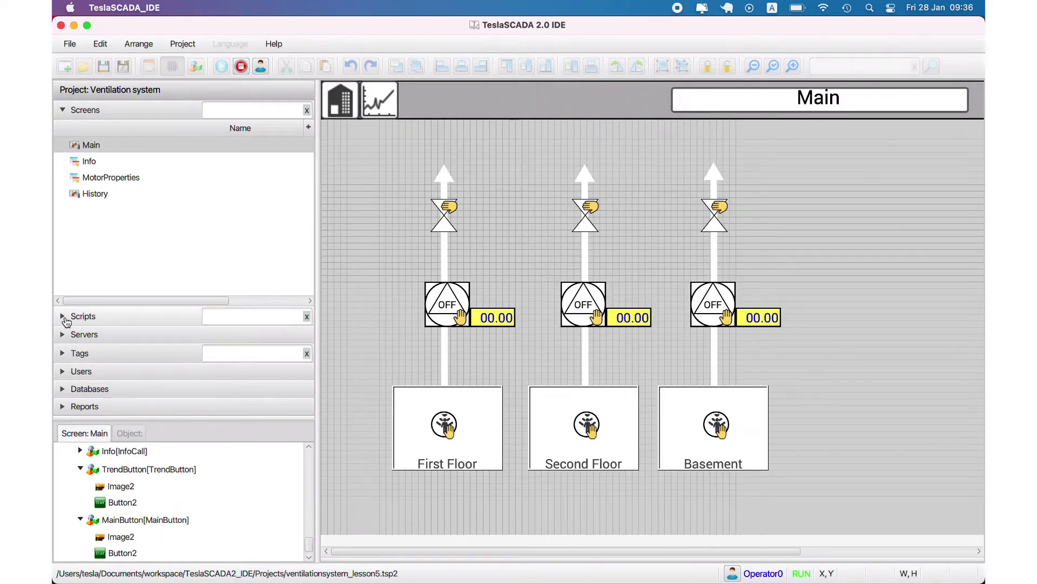
- Simulate the first floor's M01_speed tag with a ramp value
left_click(66, 353)
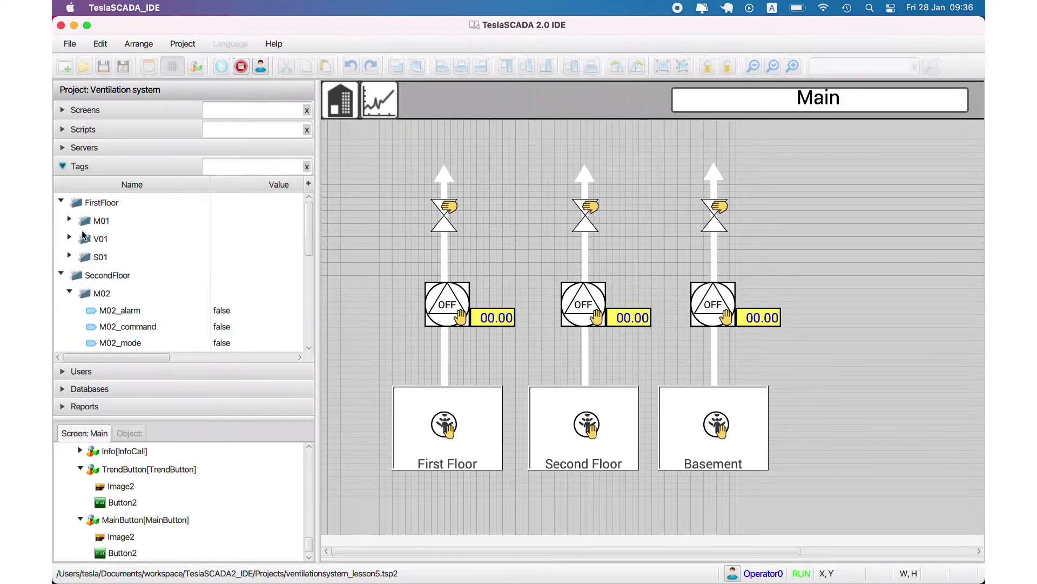
left_click(69, 220)
double_click(140, 286)
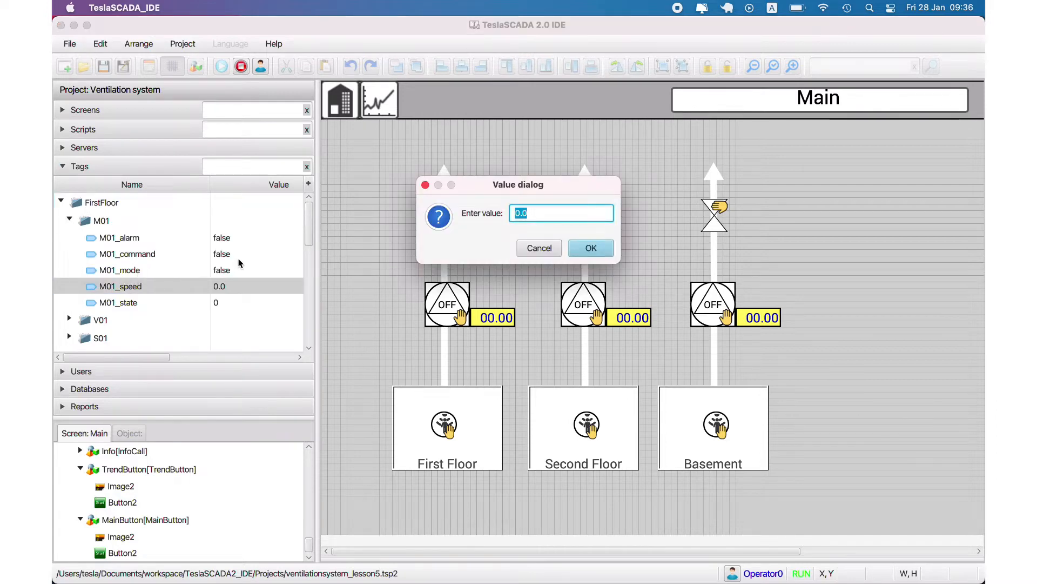
left_click(539, 247)
right_click(212, 291)
mouse_move(266, 299)
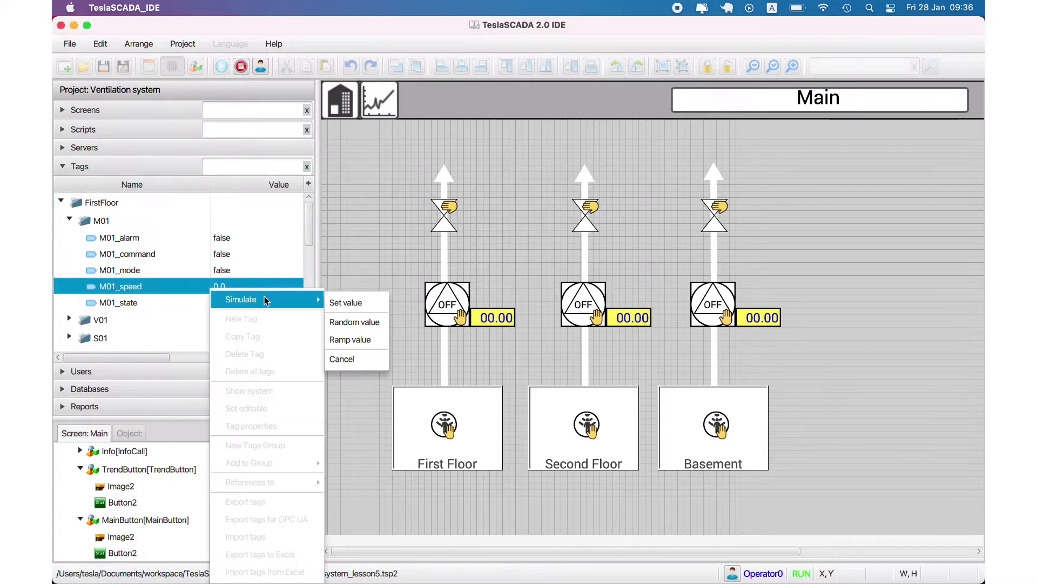
left_click(373, 341)
- Simulate the second floor's M02_speed tag with a ramp value
left_click(66, 218)
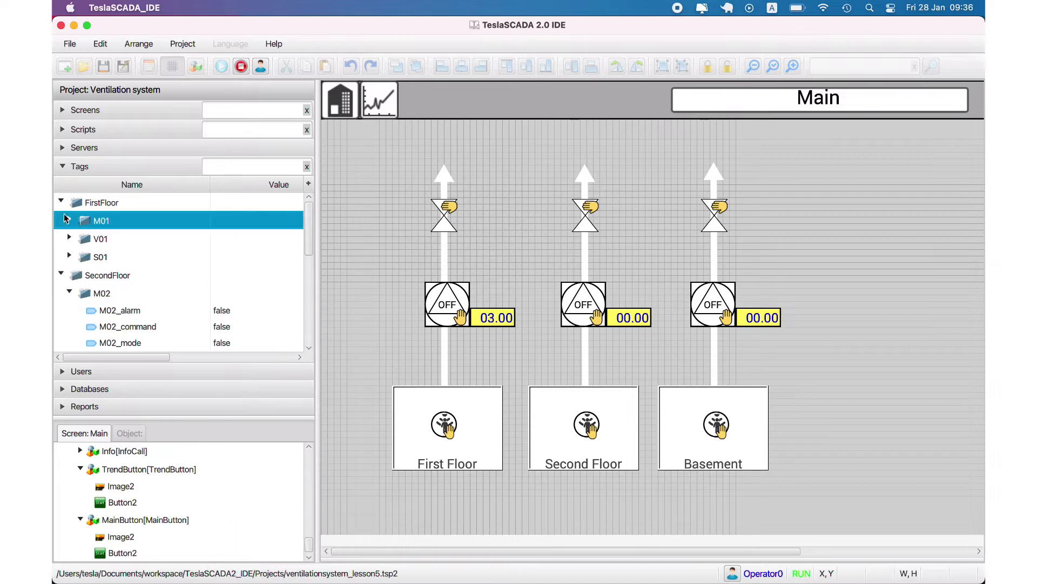
scroll(117, 270, "down", 3)
left_click(117, 310)
right_click(117, 310)
mouse_move(173, 299)
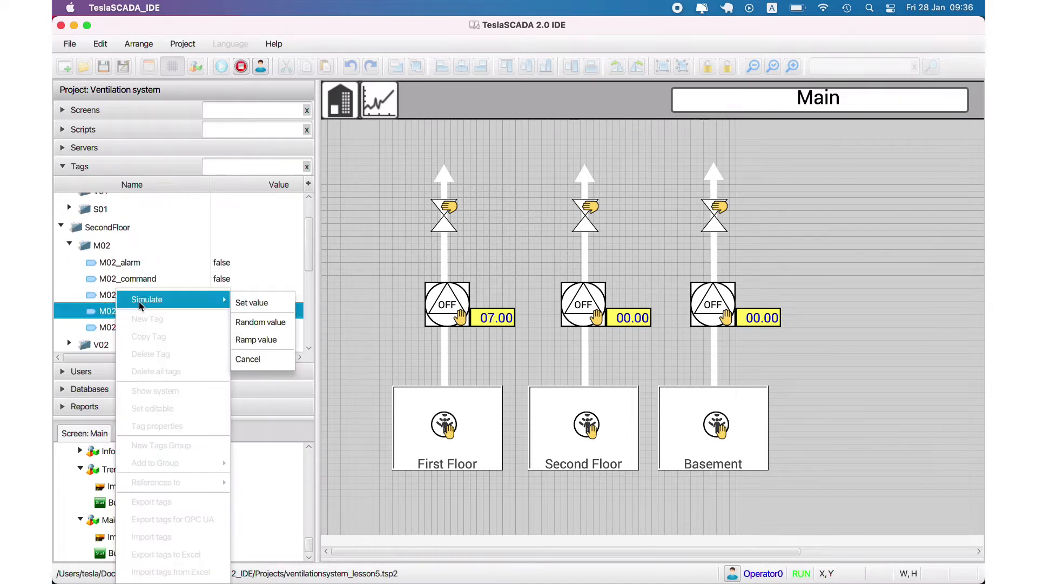
left_click(280, 338)
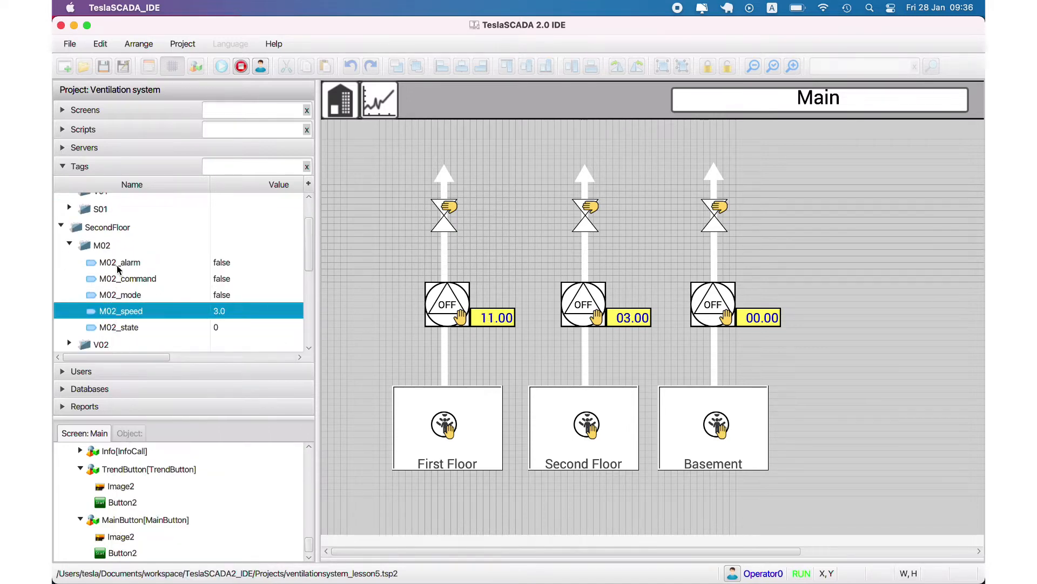
- Simulate the basement's M03_speed tag with a ramp value
scroll(86, 285, "down", 3)
scroll(87, 285, "down", 5)
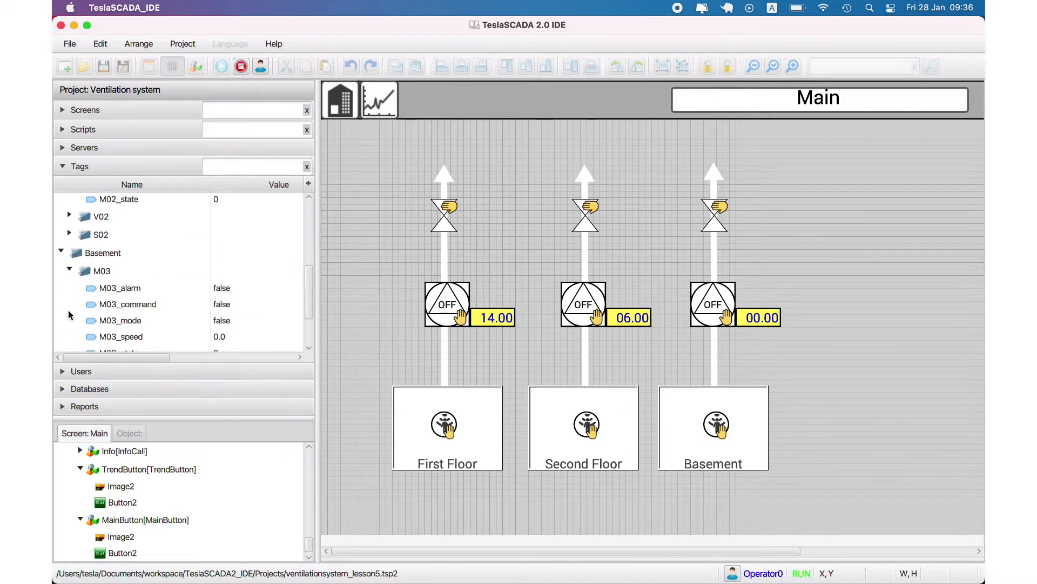
left_click(123, 331)
right_click(124, 331)
mouse_move(178, 298)
left_click(279, 339)
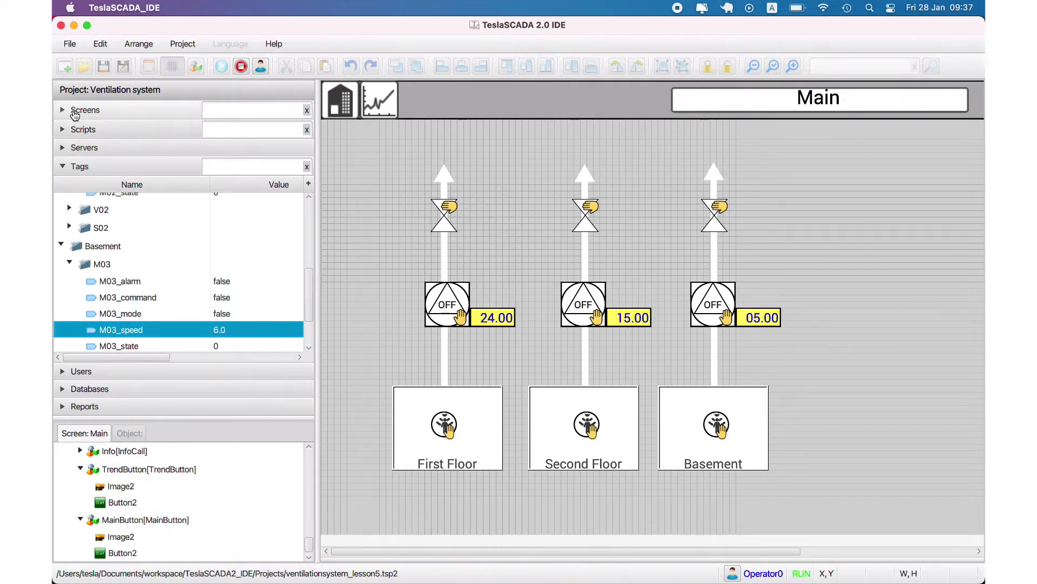
- Open the History screen at runtime, extend the trend's end time to 9:42, and stop the run
left_click(74, 113)
left_click(392, 108)
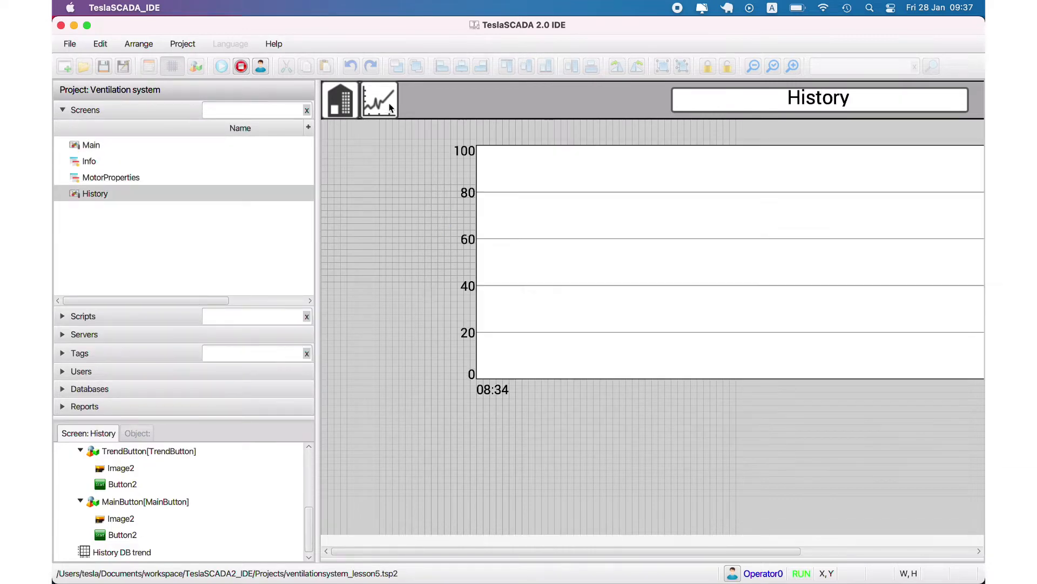
left_click(753, 66)
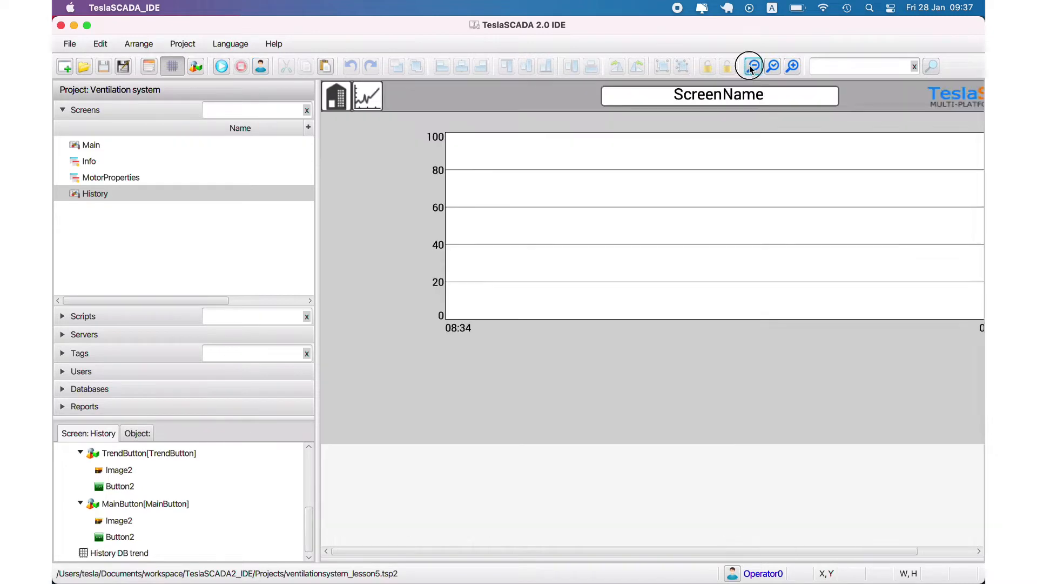
left_click(753, 66)
left_click(823, 198)
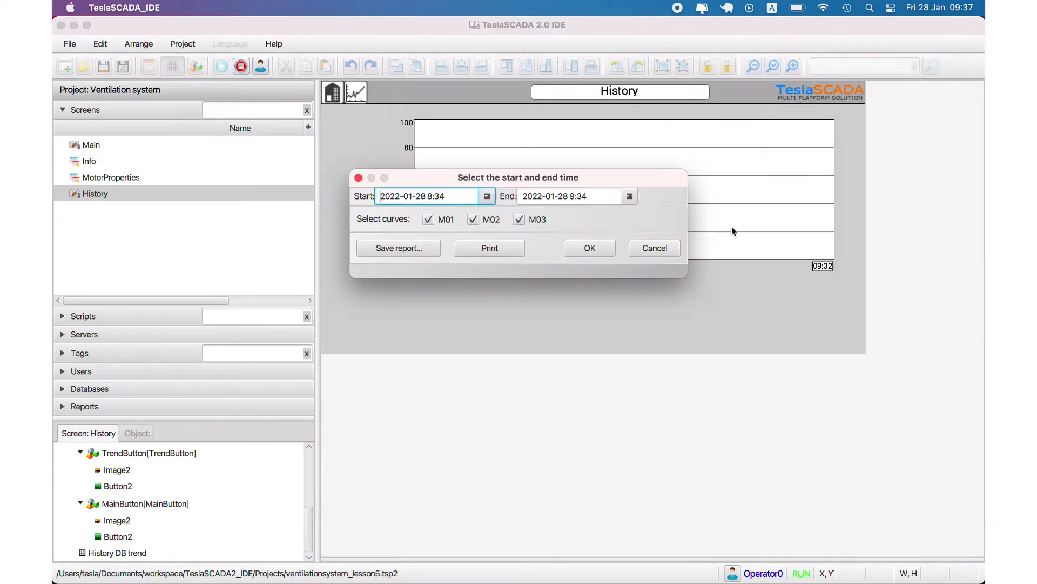
left_click(630, 198)
left_click_drag(619, 373, 630, 372)
left_click(632, 201)
left_click(599, 251)
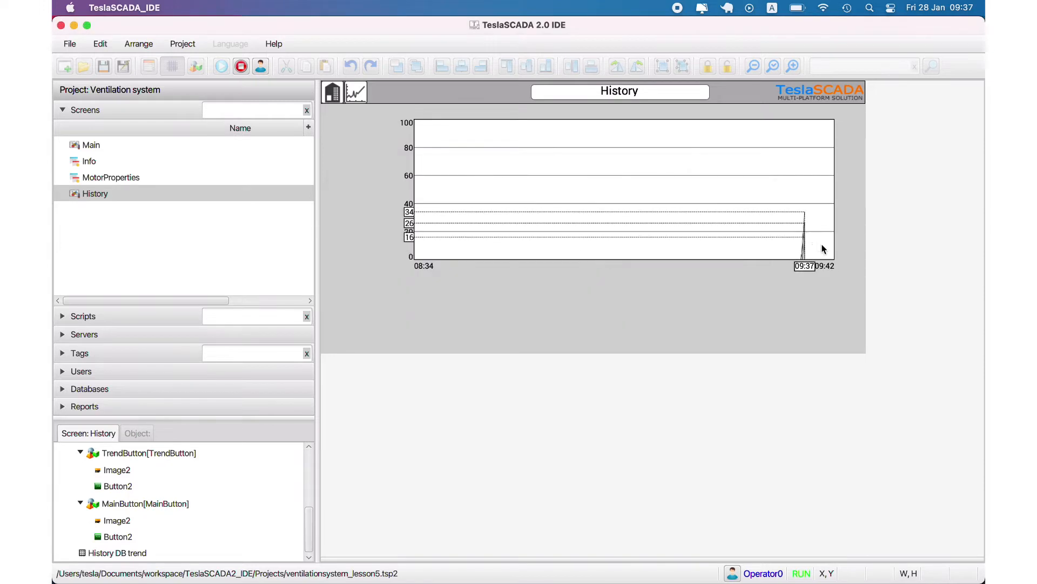
left_click(241, 66)
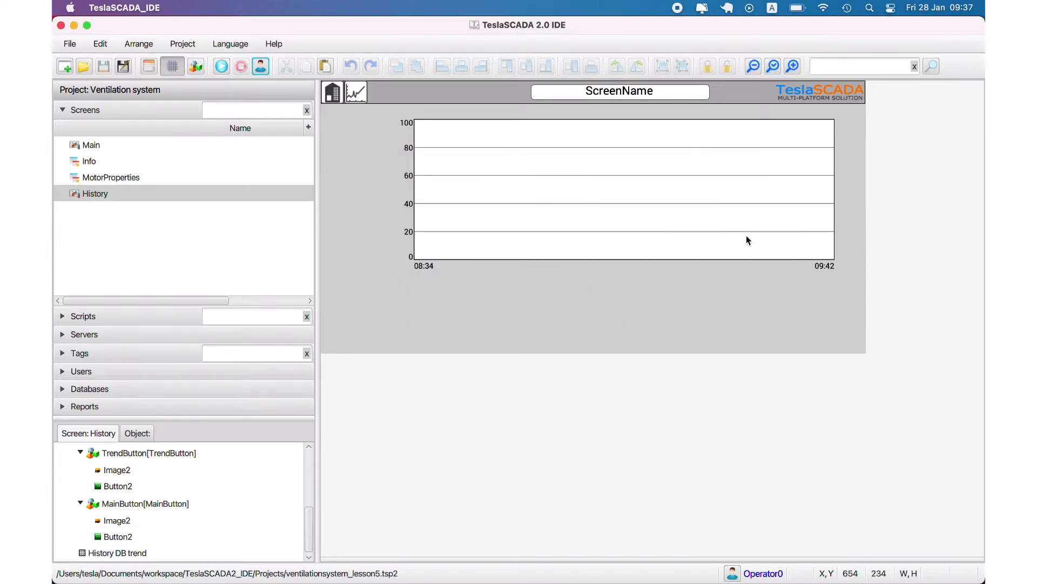
- Set the color of the trend's M01 curve to red
double_click(747, 235)
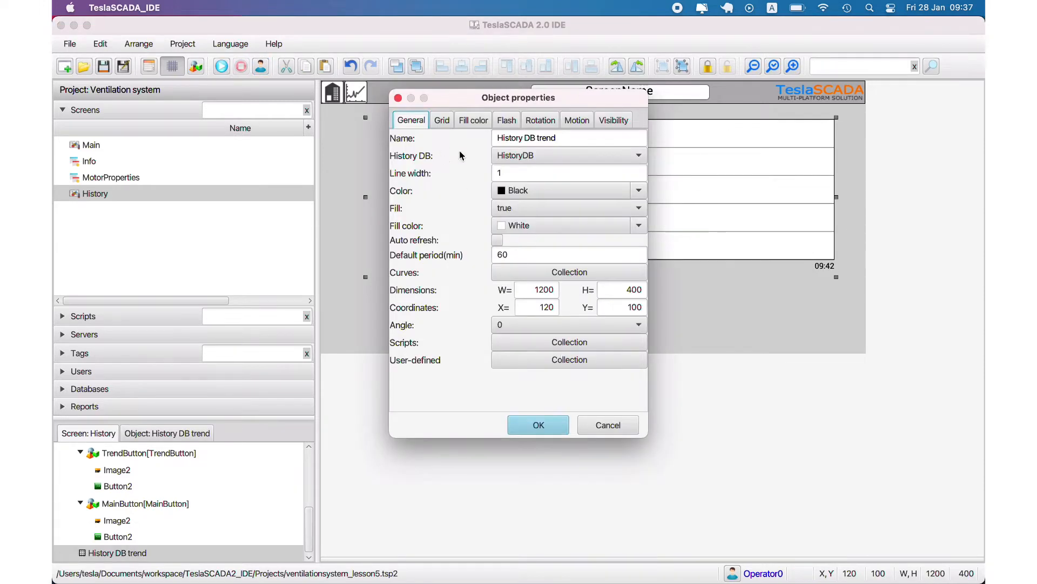
left_click(565, 272)
left_click(630, 222)
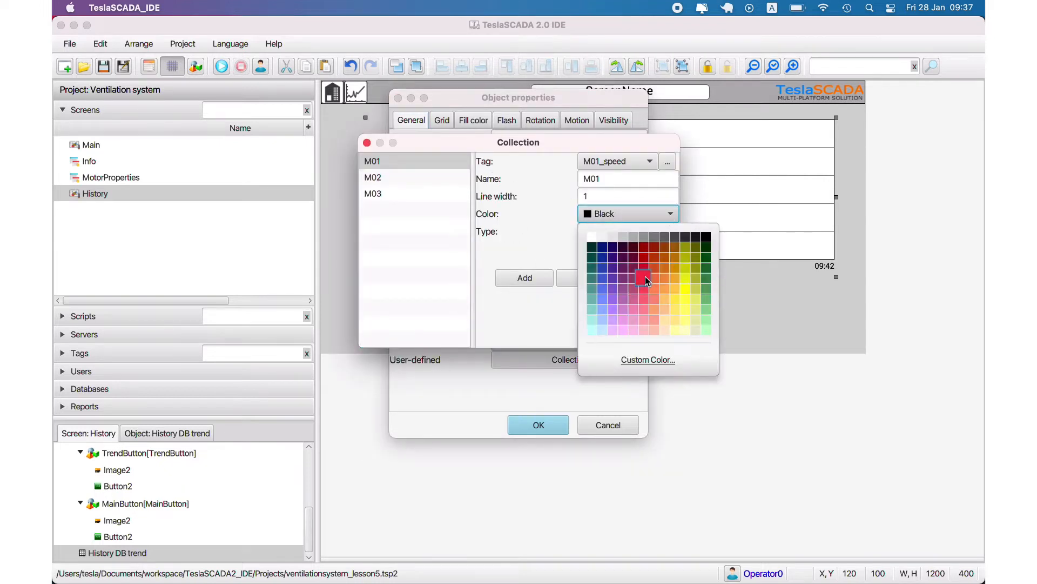
left_click(645, 277)
- Color the trend's M02 curve blue and its M03 curve green, and apply the properties
left_click(389, 177)
left_click(627, 213)
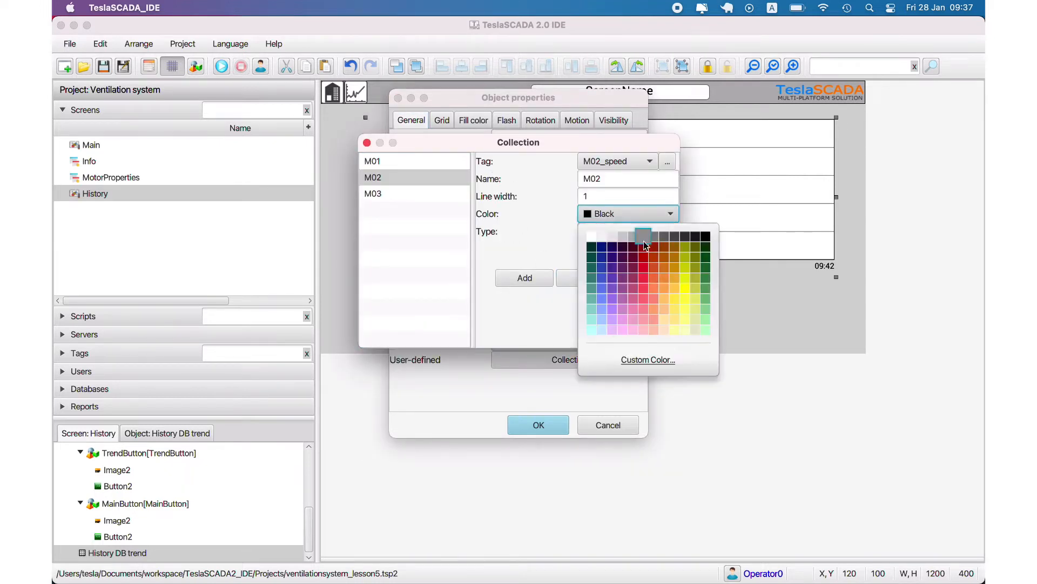
left_click(607, 271)
left_click(389, 193)
left_click(626, 214)
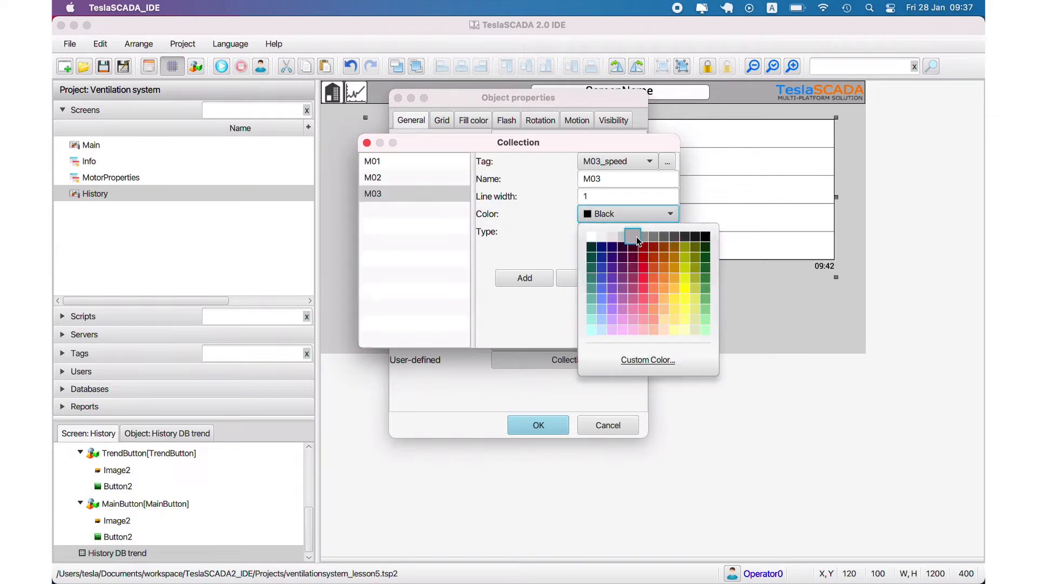
left_click(589, 276)
left_click(644, 330)
left_click(538, 425)
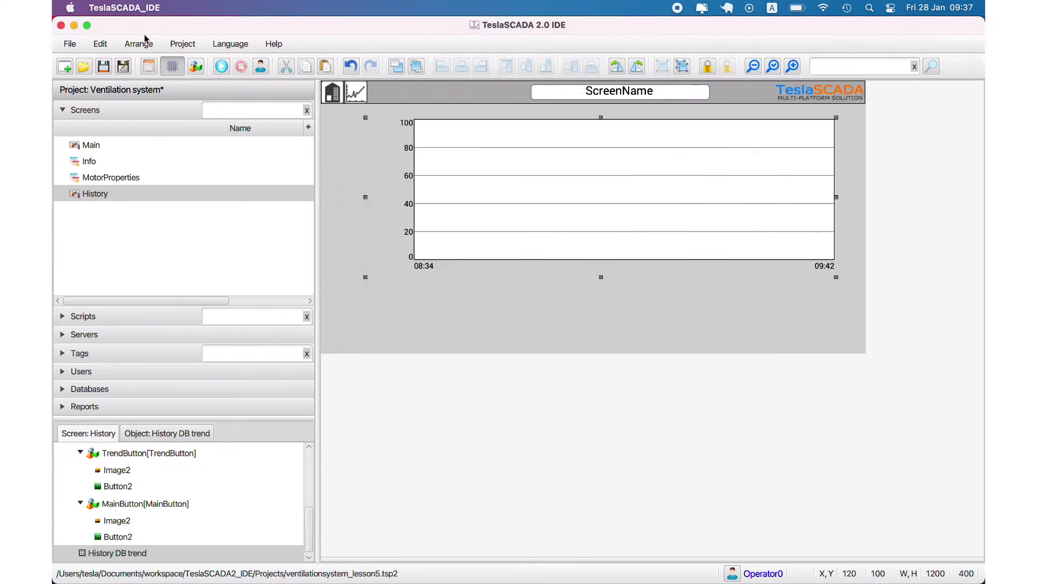
- Run the project, return to the Main screen, and simulate the M03_speed tag with a ramp value
left_click(221, 70)
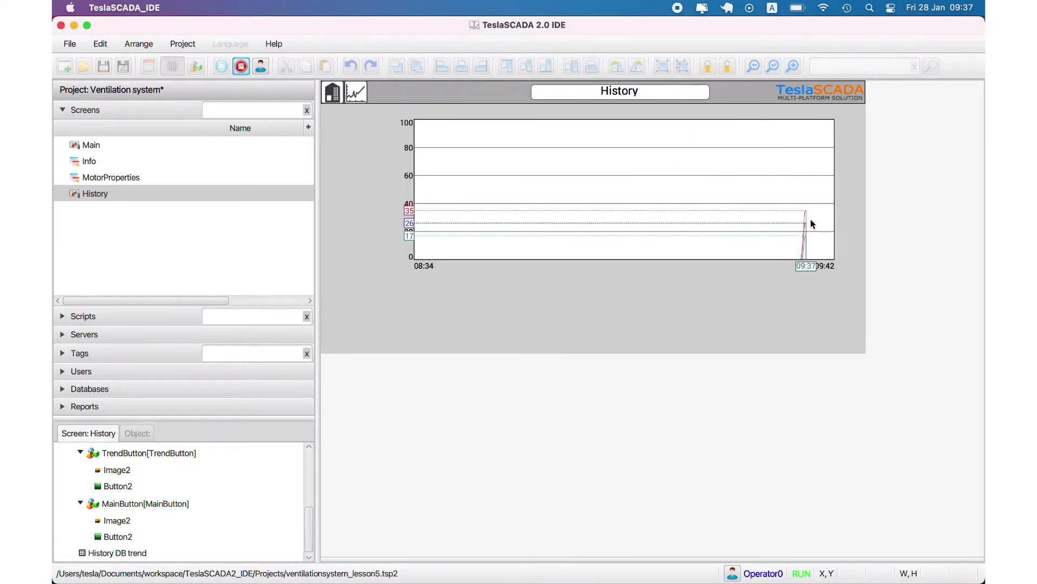
left_click(333, 96)
left_click(81, 353)
right_click(170, 329)
mouse_move(216, 295)
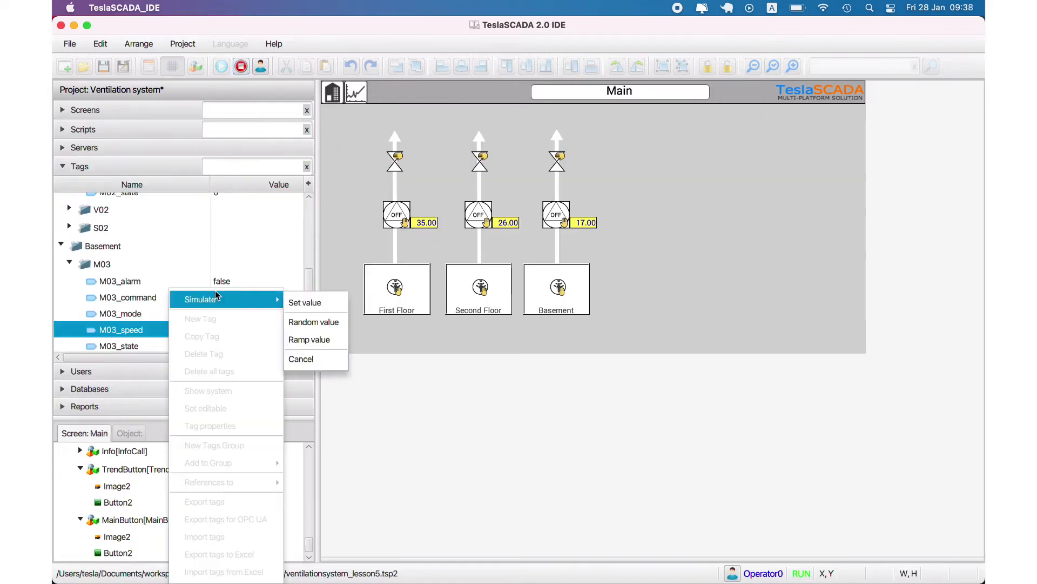
left_click(312, 339)
- Restart the ramp simulation of the M02_speed tag on the second floor
scroll(138, 279, "up", 4)
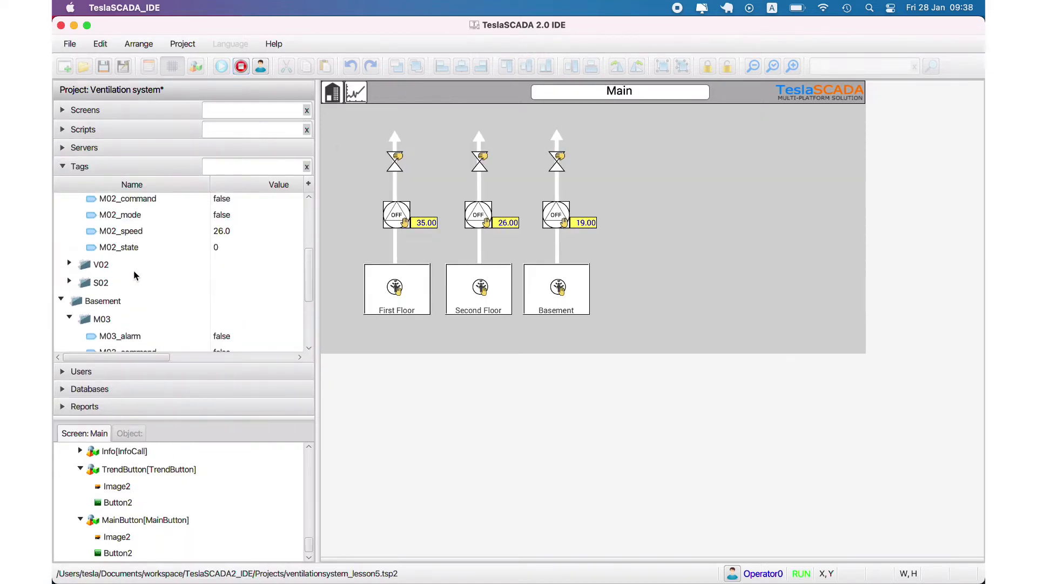
right_click(131, 249)
mouse_move(217, 263)
left_click(270, 300)
- Start simulating the M01_speed tag on the first floor and show the History screen's trend
scroll(207, 276, "up", 3)
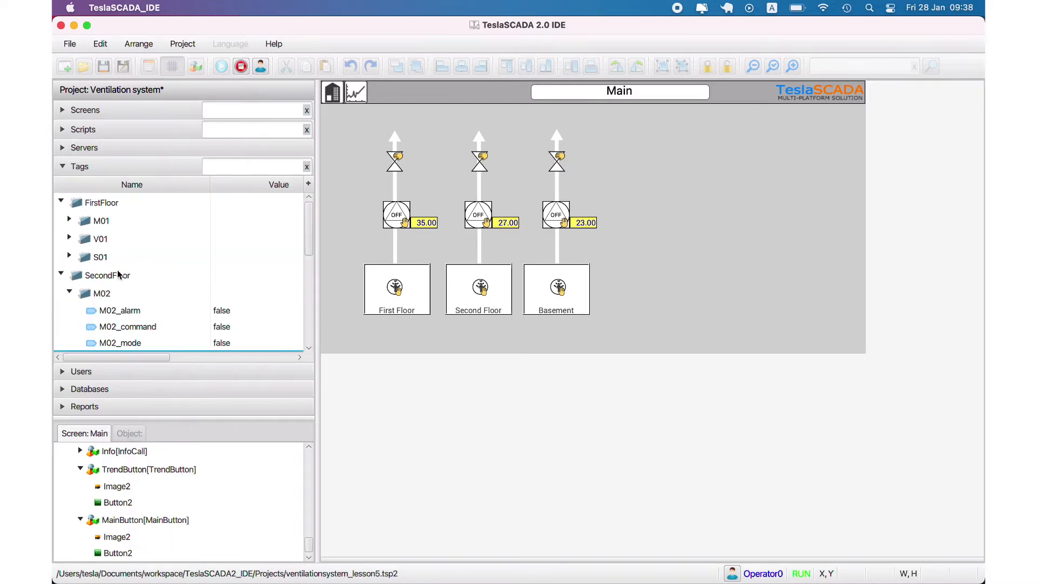
left_click(69, 220)
right_click(196, 286)
mouse_move(215, 302)
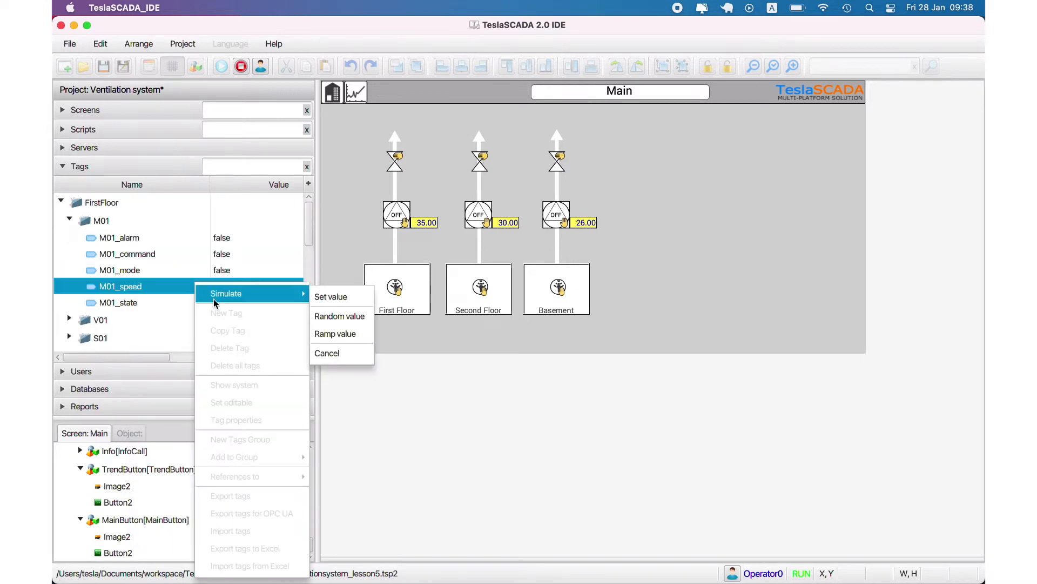
left_click(339, 316)
left_click(356, 93)
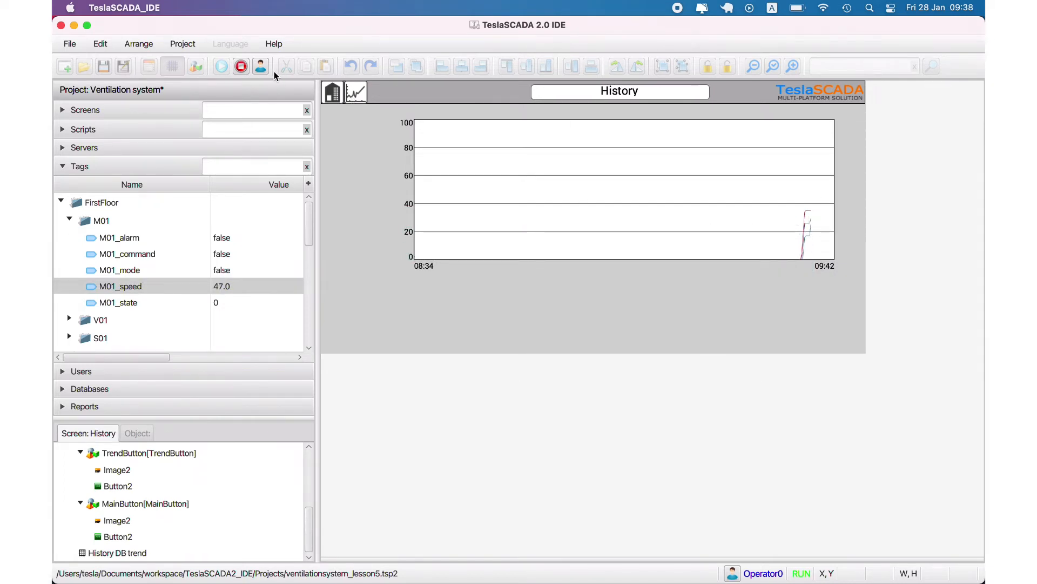
- Stop the running project and collapse the FirstFloor, SecondFloor and Basement tag groups
left_click(243, 67)
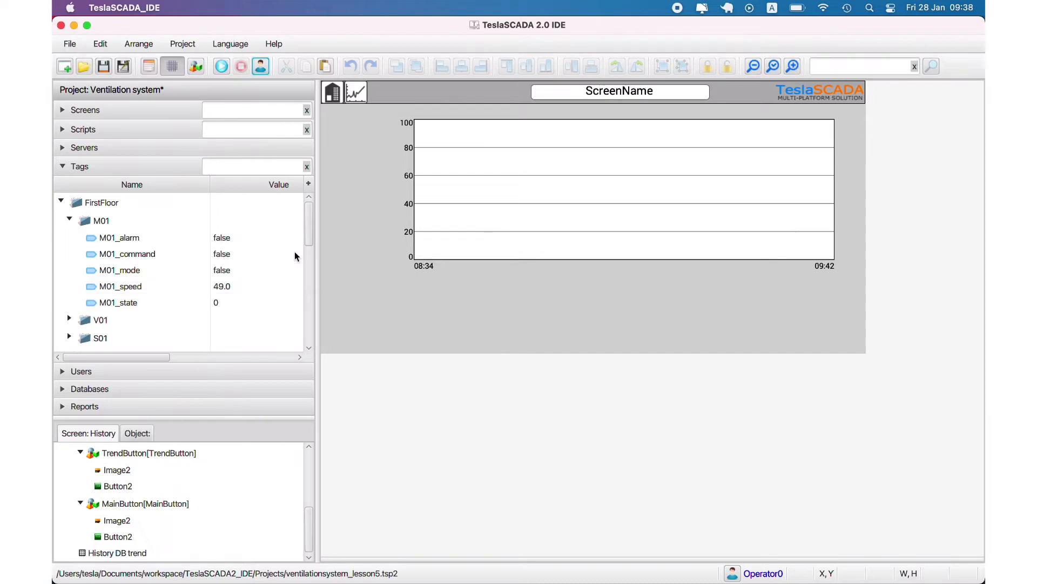
scroll(294, 251, "down", 2)
scroll(293, 251, "up", 2)
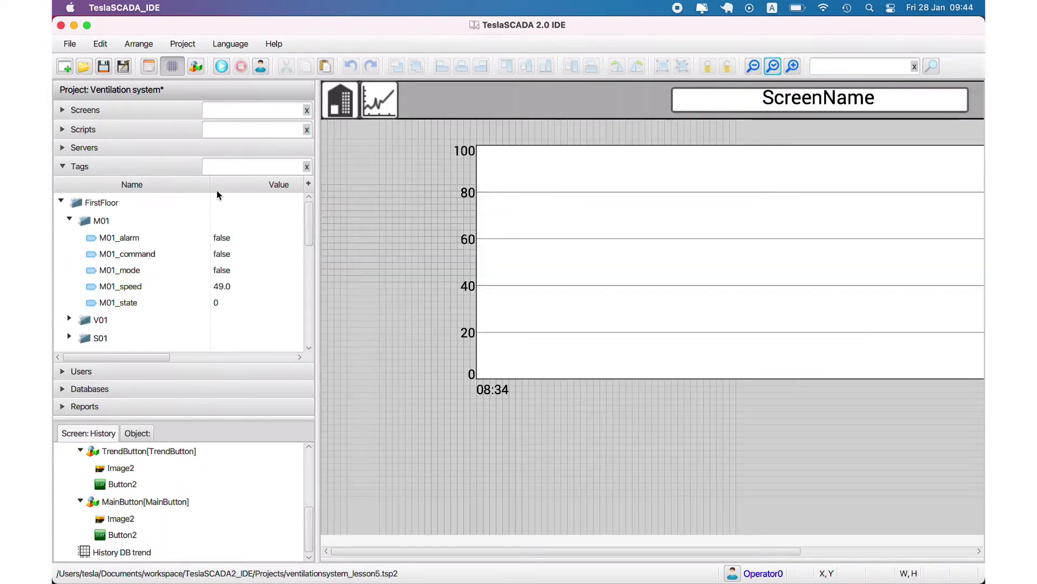
left_click(61, 202)
left_click(61, 219)
left_click(61, 238)
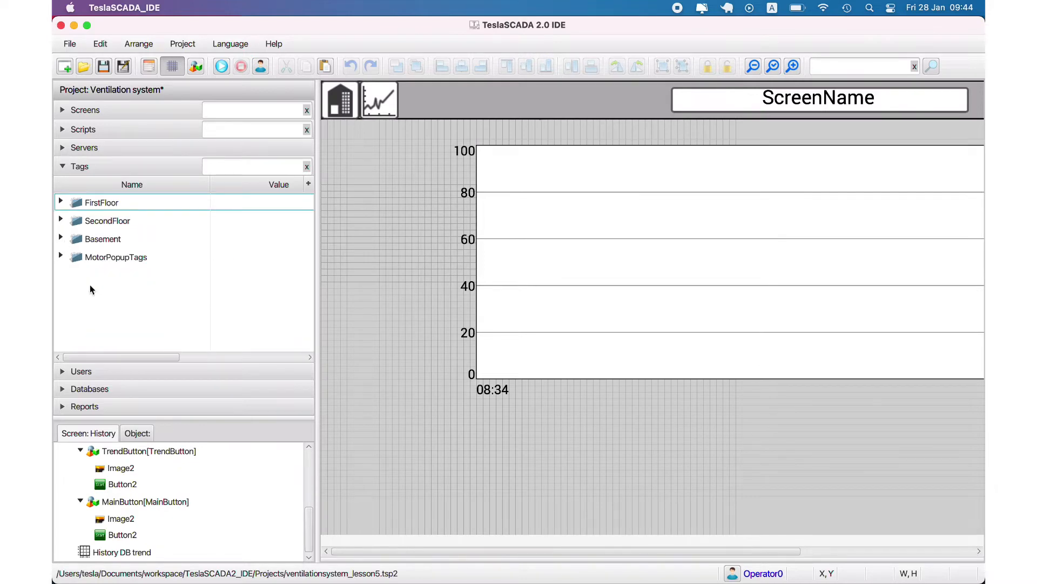
- Create a tag named period with data type Short(16 bit)
right_click(89, 284)
left_click(109, 309)
double_click(508, 148)
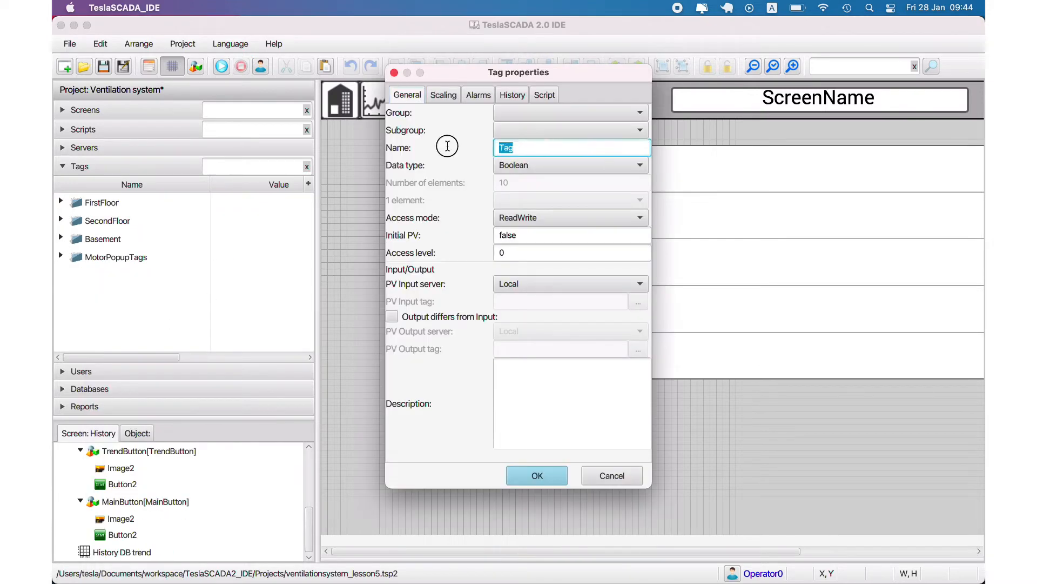
type("period")
left_click(570, 165)
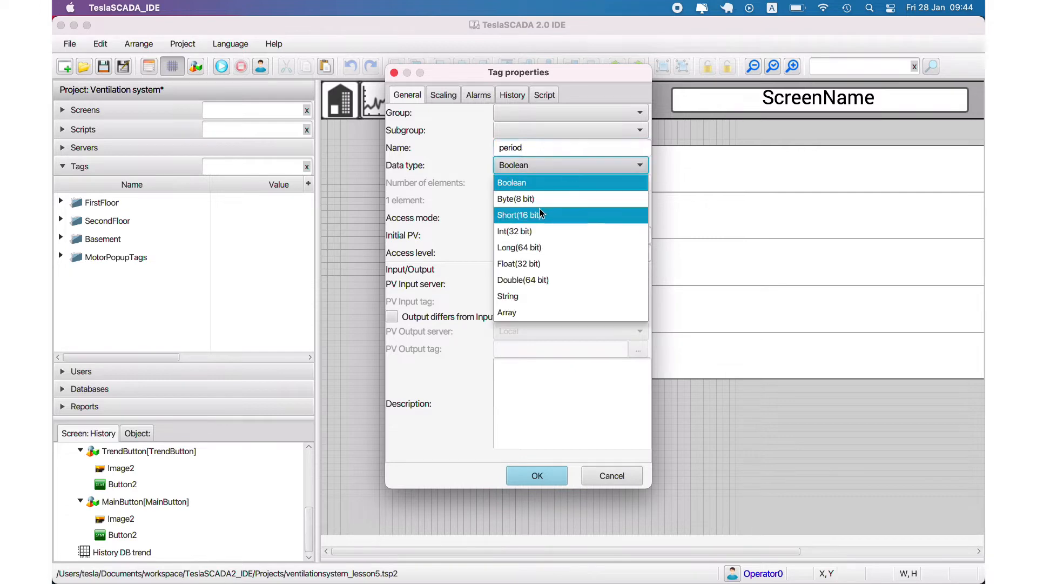
left_click(619, 214)
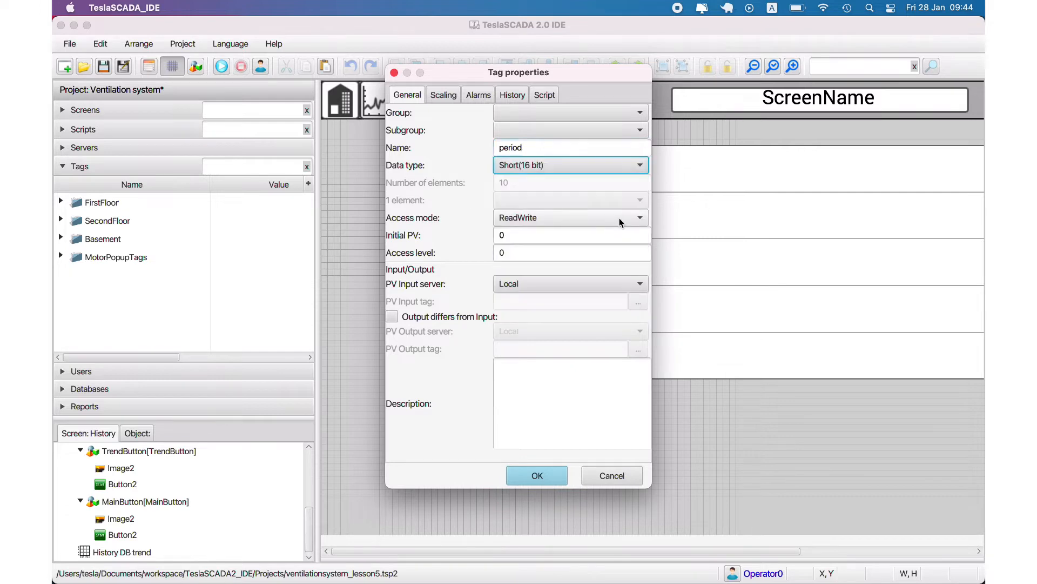
left_click(541, 476)
- Create a tags group named TrendScreenTags and place the period tag in it
right_click(108, 292)
mouse_move(165, 468)
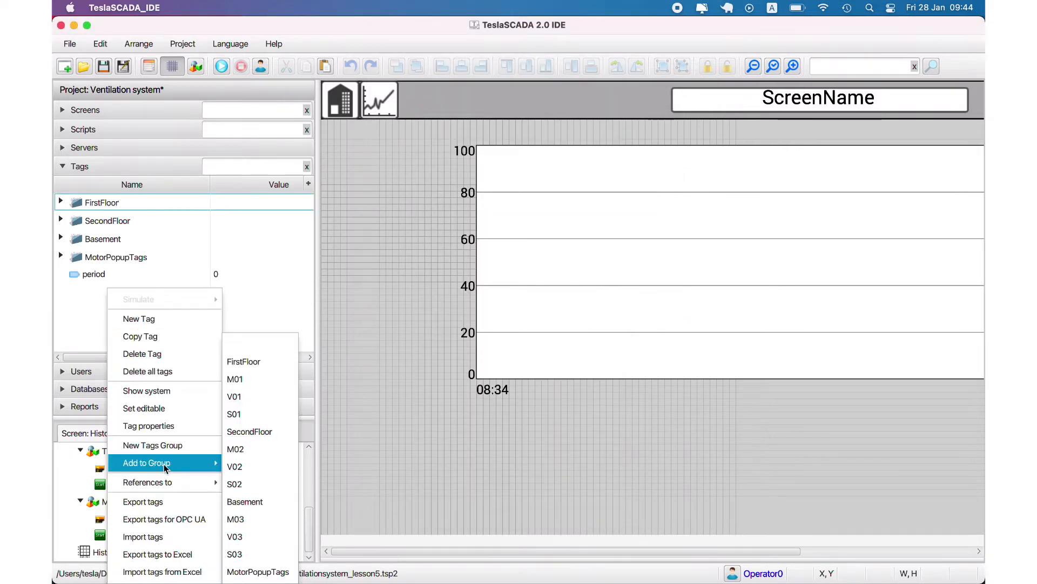
left_click(167, 447)
type("Tre")
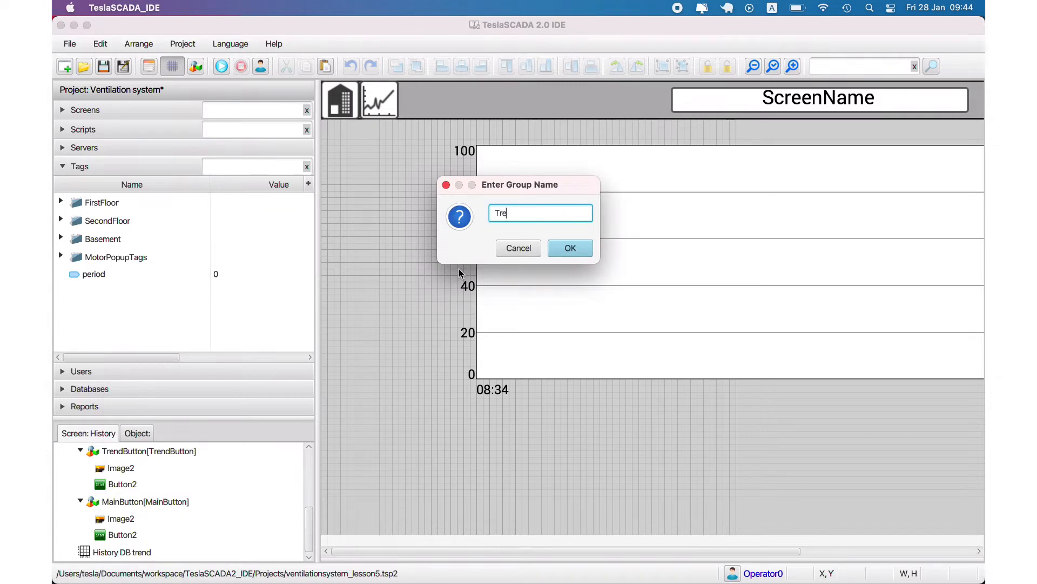
type("ndScreenTags")
left_click(573, 251)
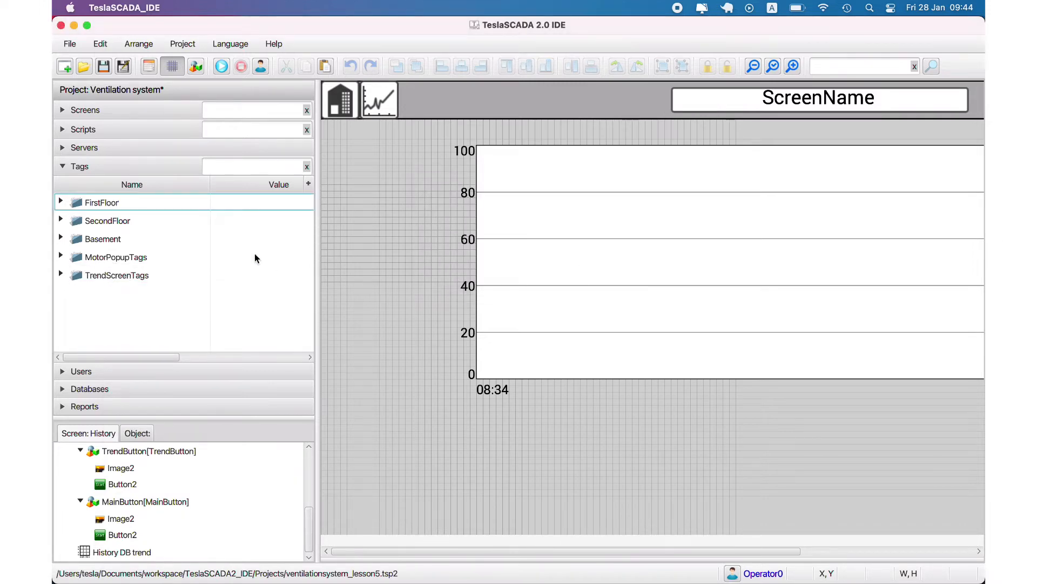
- Add a Selector control to the History screen, just above the trend's upper-left corner
right_click(412, 221)
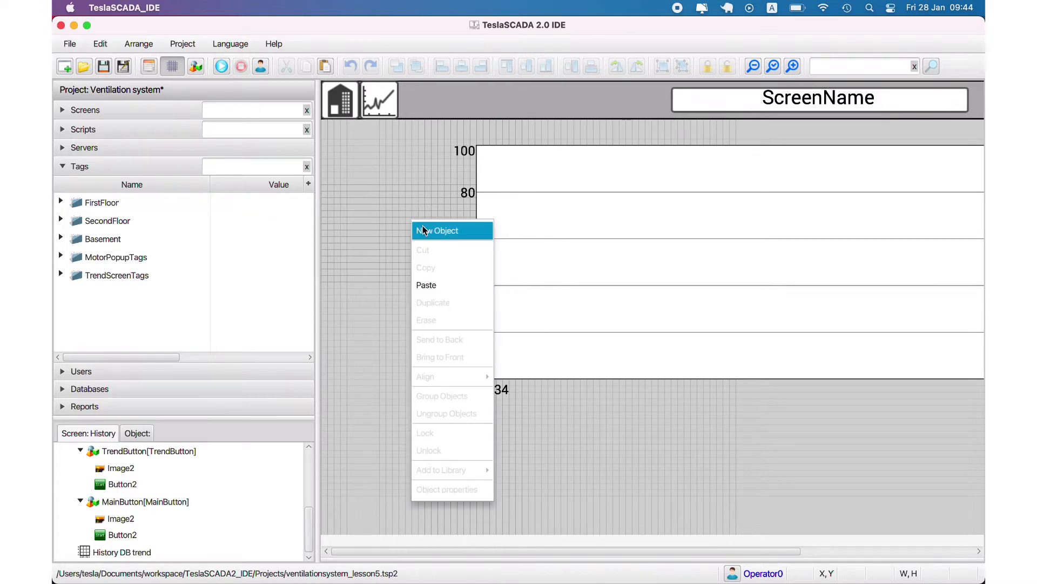
left_click(427, 229)
scroll(374, 254, "down", 2)
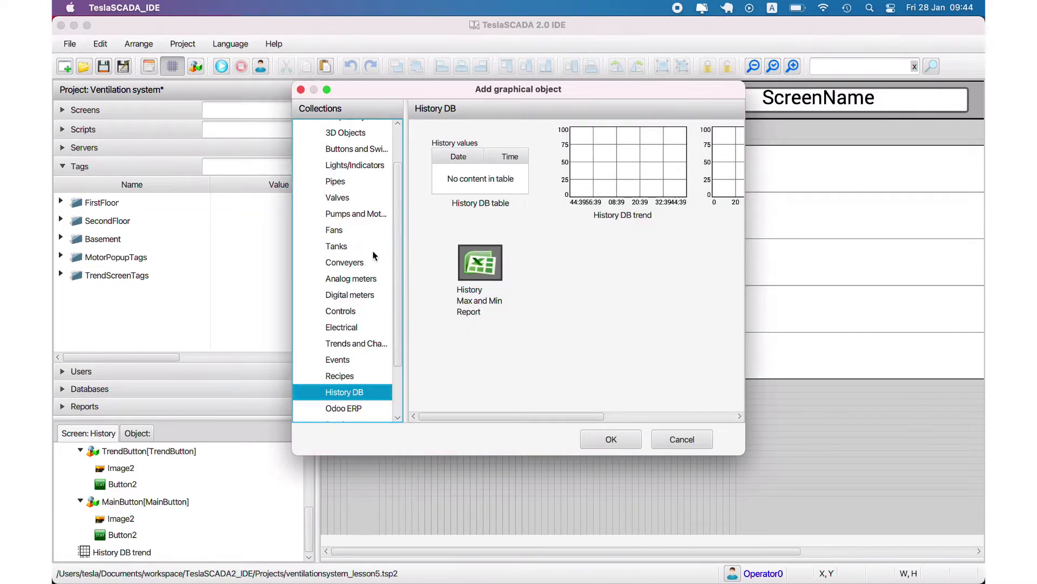
left_click(340, 310)
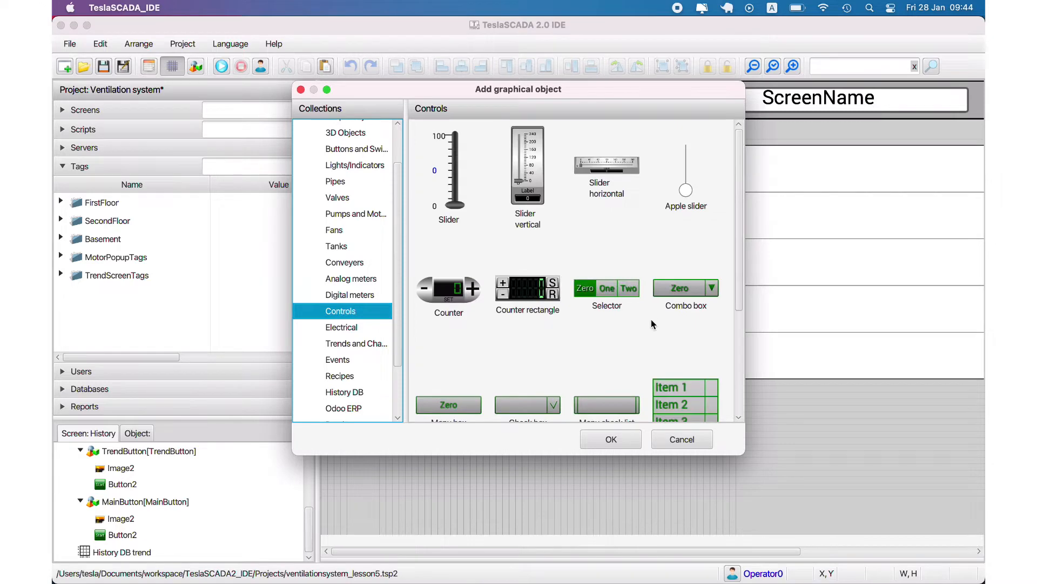
scroll(652, 322, "down", 2)
left_click(596, 269)
double_click(595, 268)
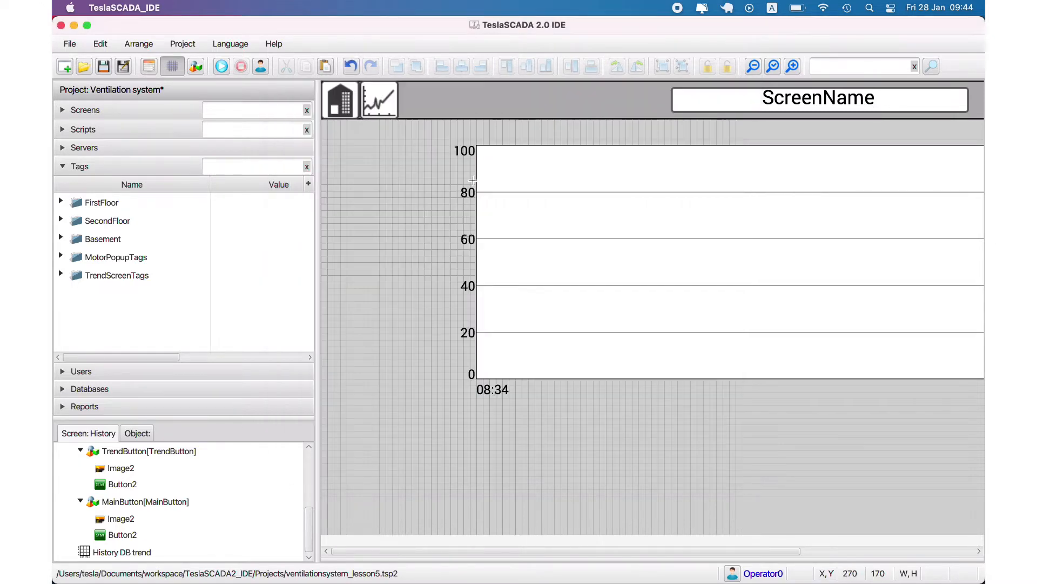
left_click(414, 156)
- Set the selector's type to 2D and its fill color to gray
double_click(446, 140)
left_click(540, 193)
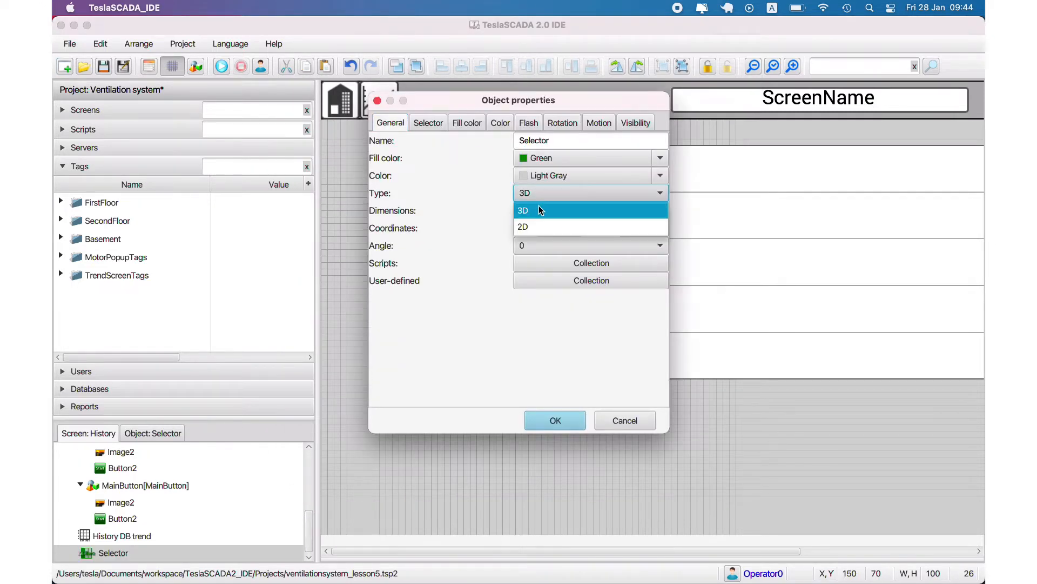
left_click(540, 226)
left_click(658, 162)
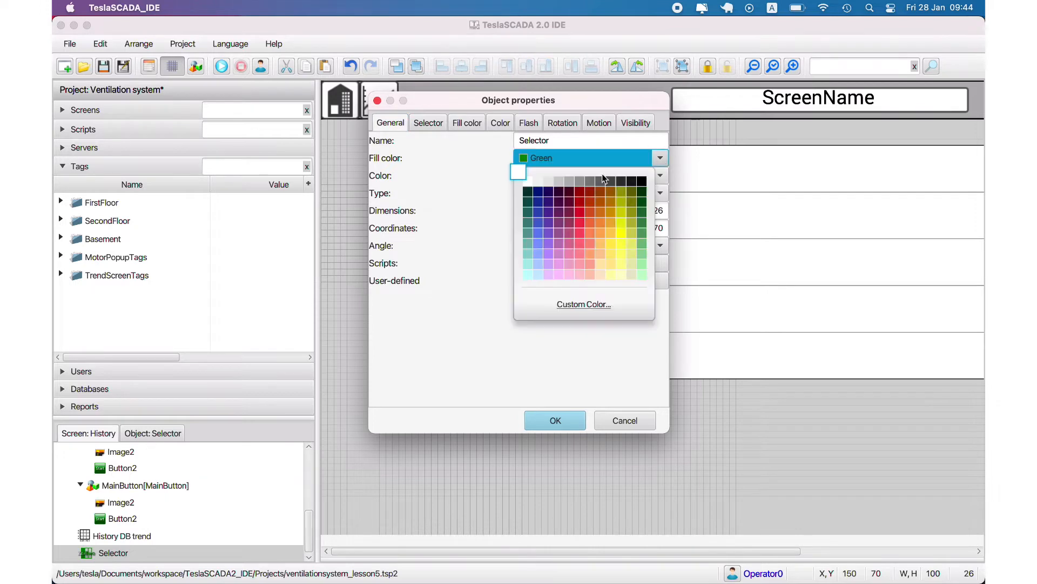
left_click(600, 180)
- Link the selector to the period tag from the TrendScreenTags group
left_click(435, 122)
left_click(569, 151)
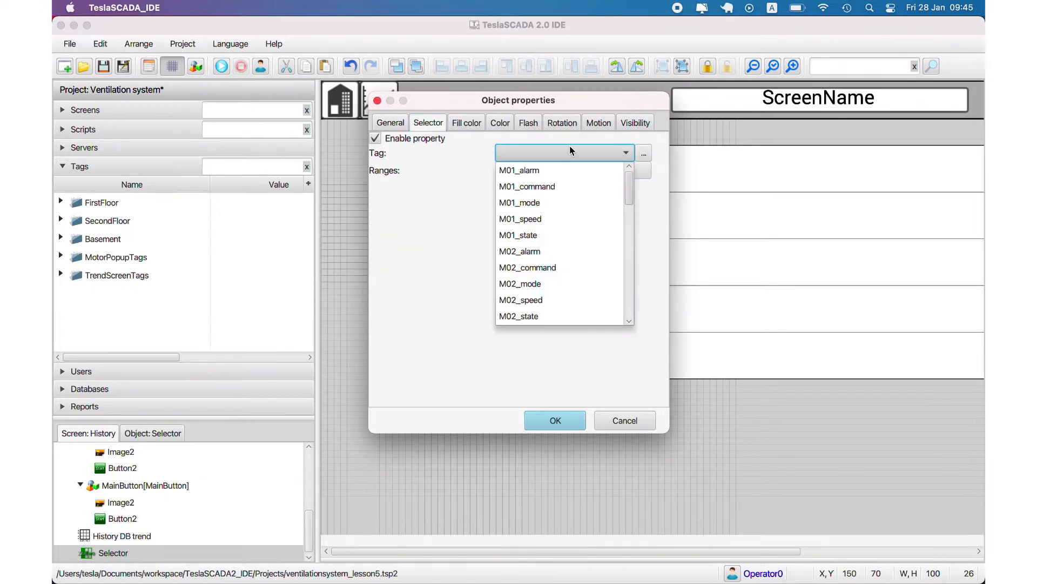
left_click(643, 154)
left_click(425, 216)
double_click(439, 231)
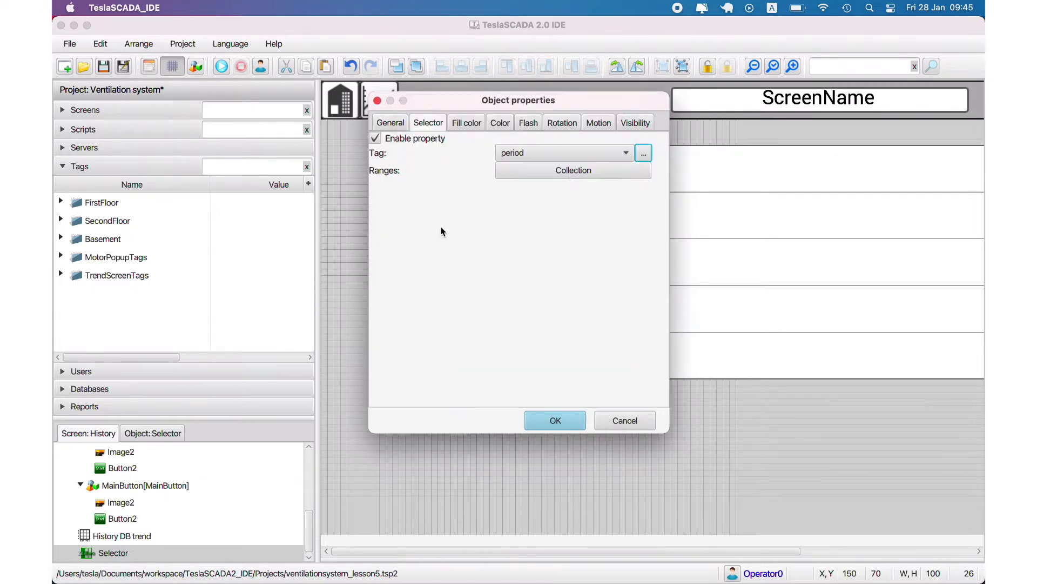
- Change the selector's first range to value 1 with text 1h
left_click(571, 171)
left_click_drag(602, 183, 531, 147)
type("1")
key("Tab")
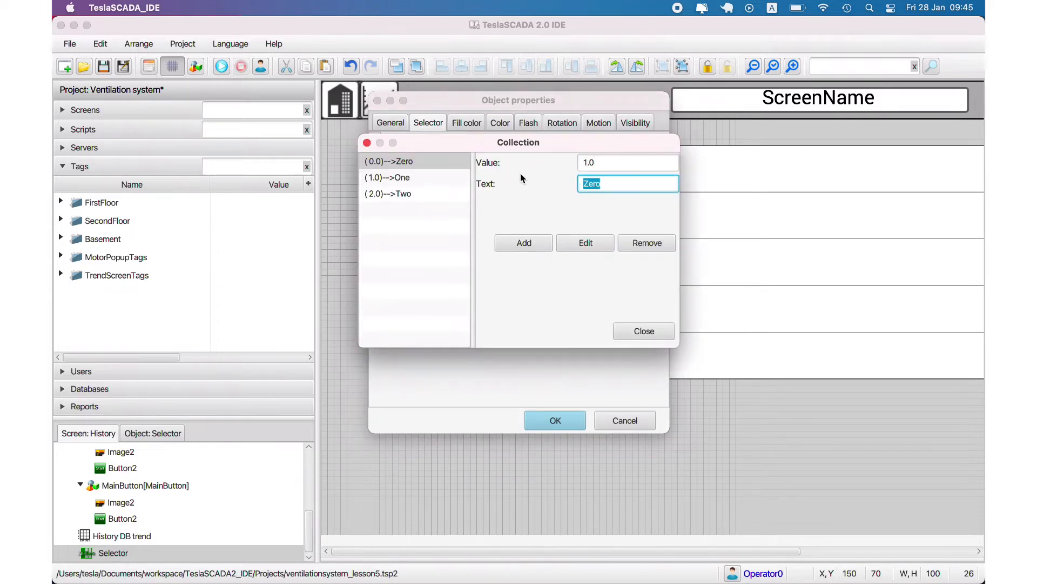
type("h")
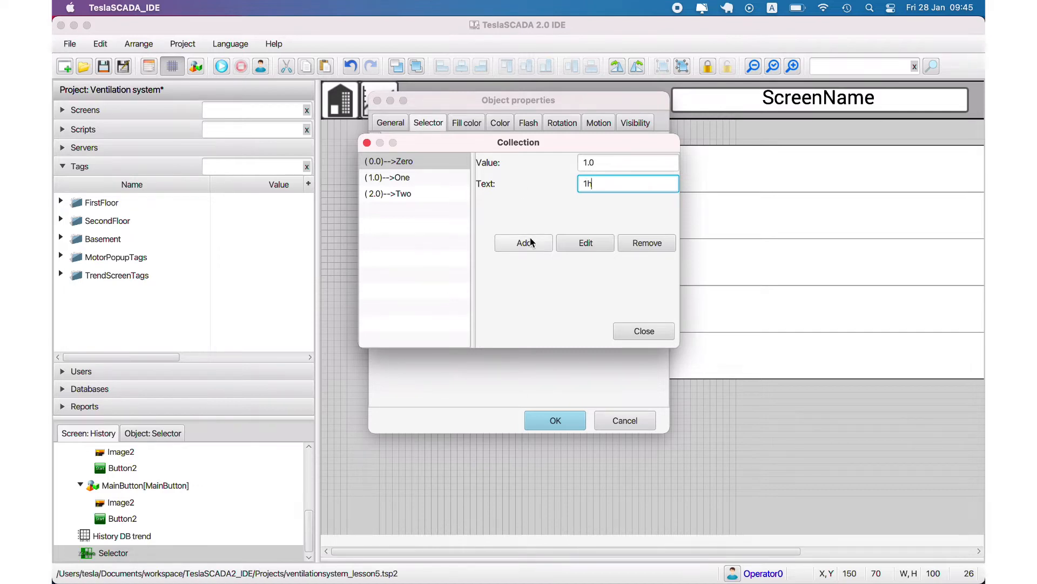
left_click(583, 243)
- Change the selector's second range to value 2 with text 2h
left_click(405, 178)
left_click_drag(587, 164, 533, 164)
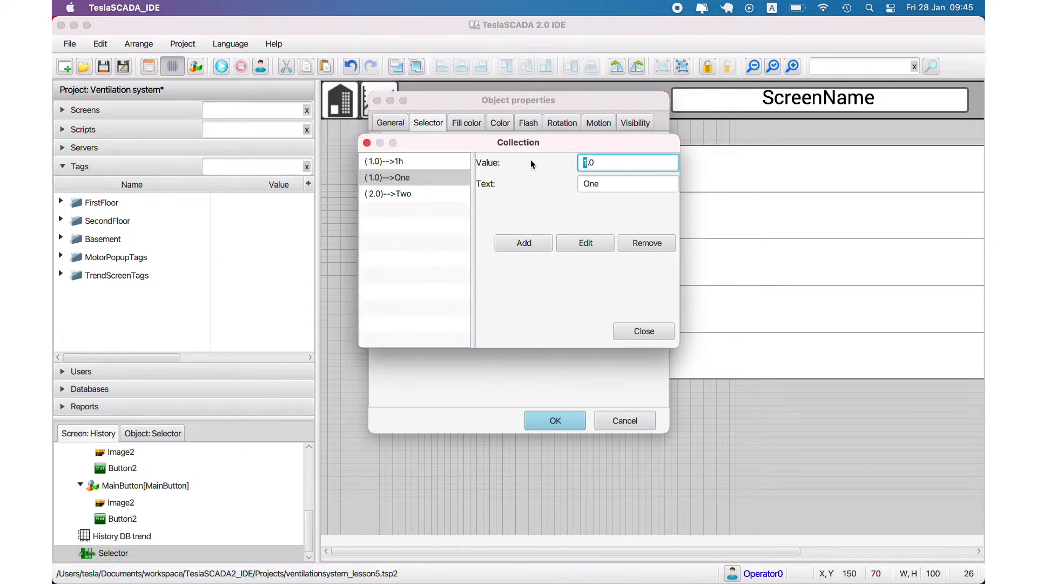
type("2")
left_click_drag(601, 182, 486, 185)
type("2h")
left_click(584, 242)
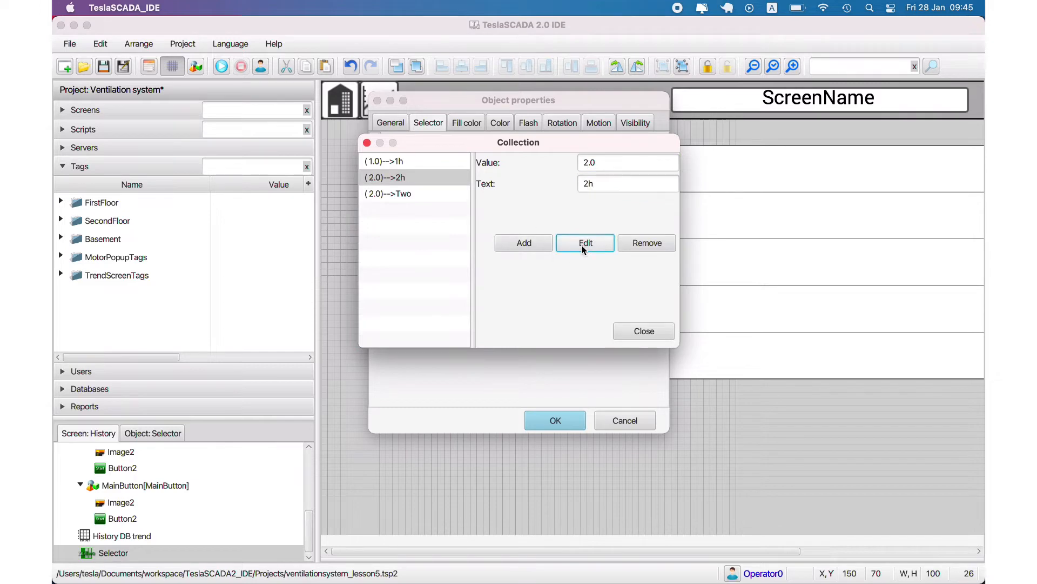
- Change the selector's third range to value 3 with text 3h
left_click(392, 193)
left_click_drag(589, 163, 540, 165)
type("3")
left_click_drag(601, 184, 487, 175)
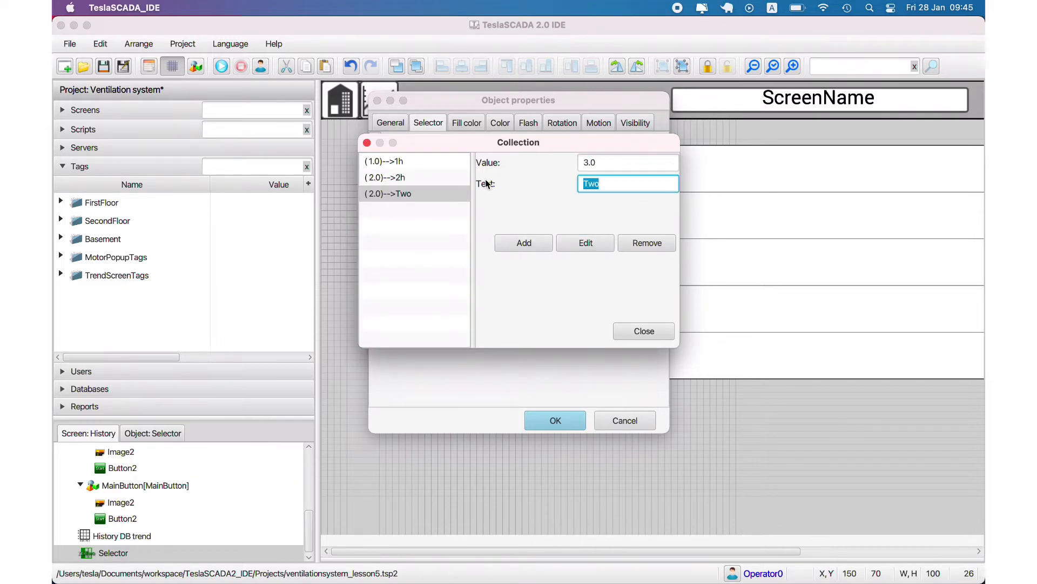
type("3h")
left_click(579, 244)
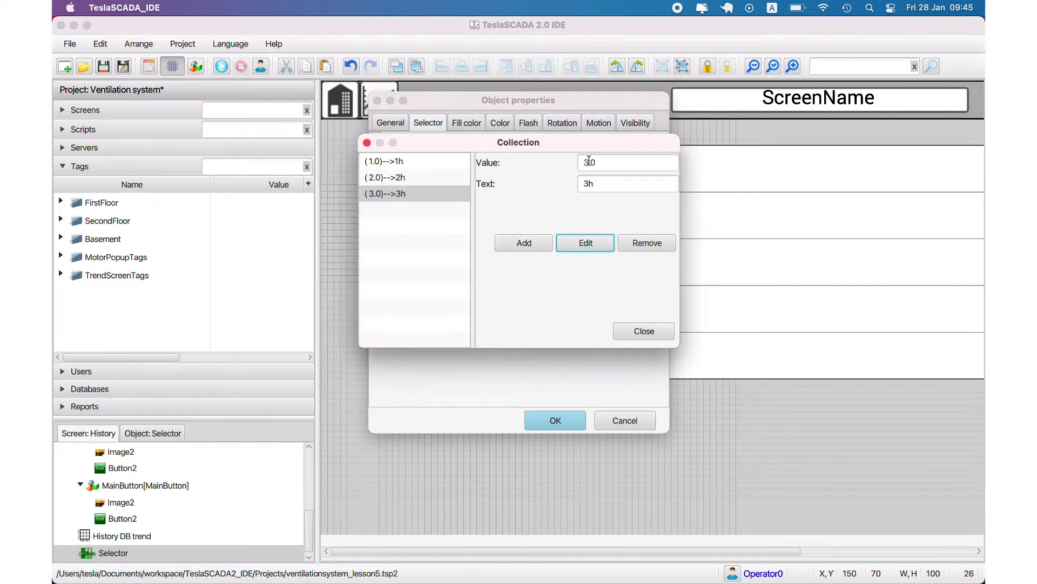
- Add a fourth selector range with value 6 and text 6h
left_click(588, 162)
key("BackSpace")
type("6")
left_click(589, 183)
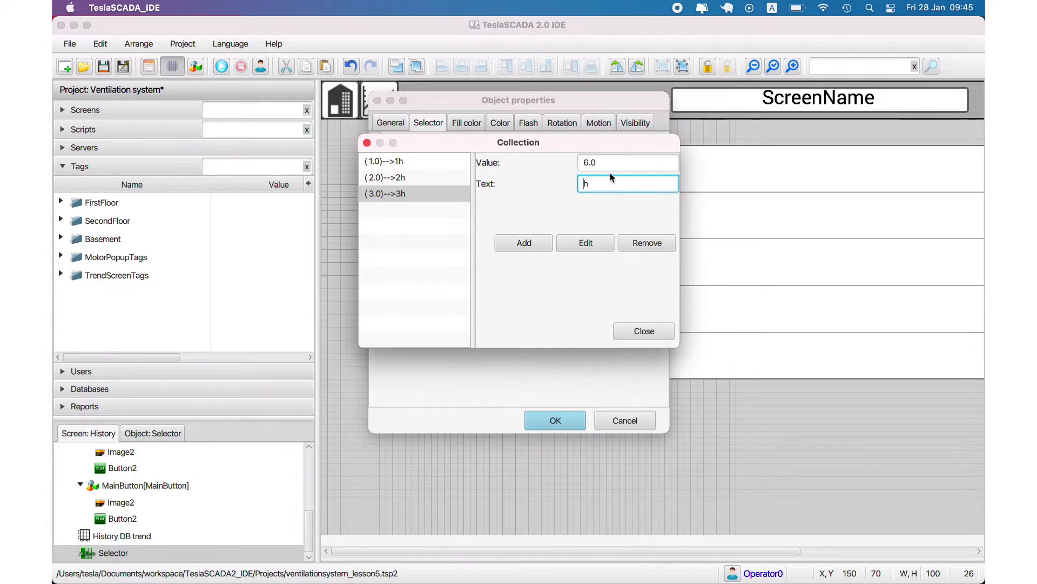
type("6")
left_click(531, 242)
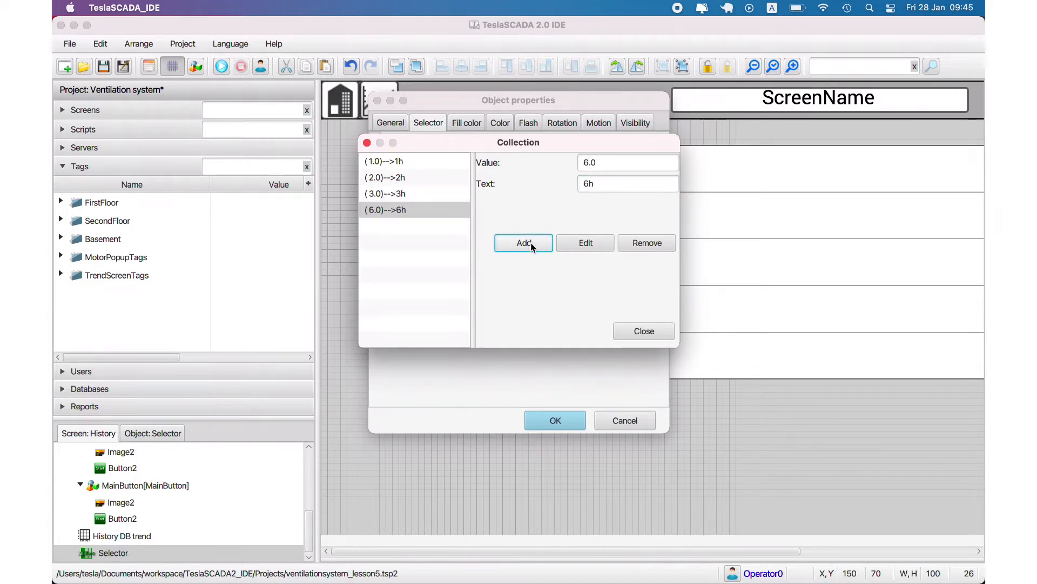
- Overwrite the selector's fourth range with value 12 and text 12h
left_click(589, 163)
key("BackSpace")
type("12")
left_click_drag(589, 184, 542, 177)
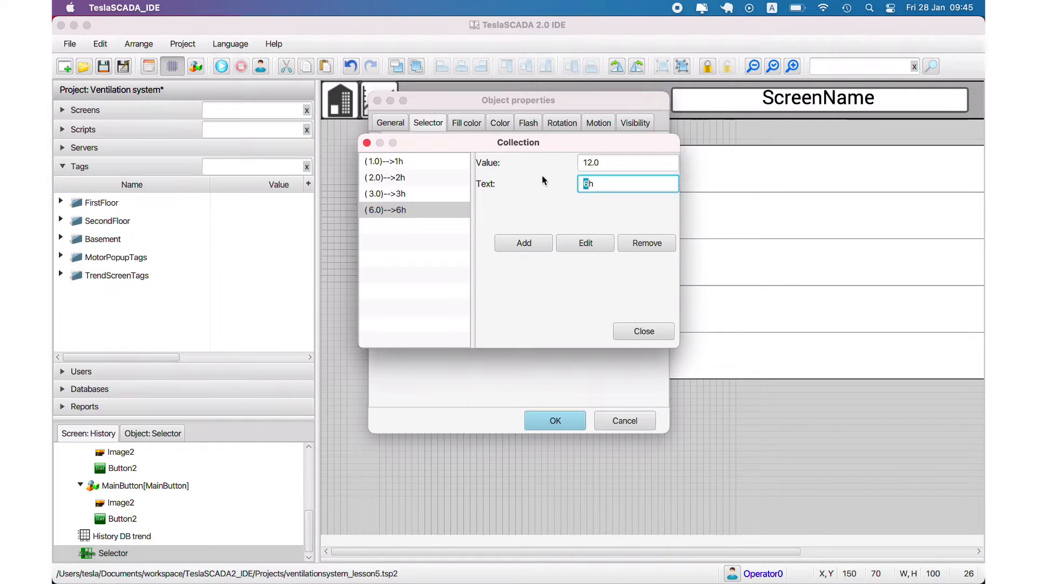
type("12")
left_click(587, 244)
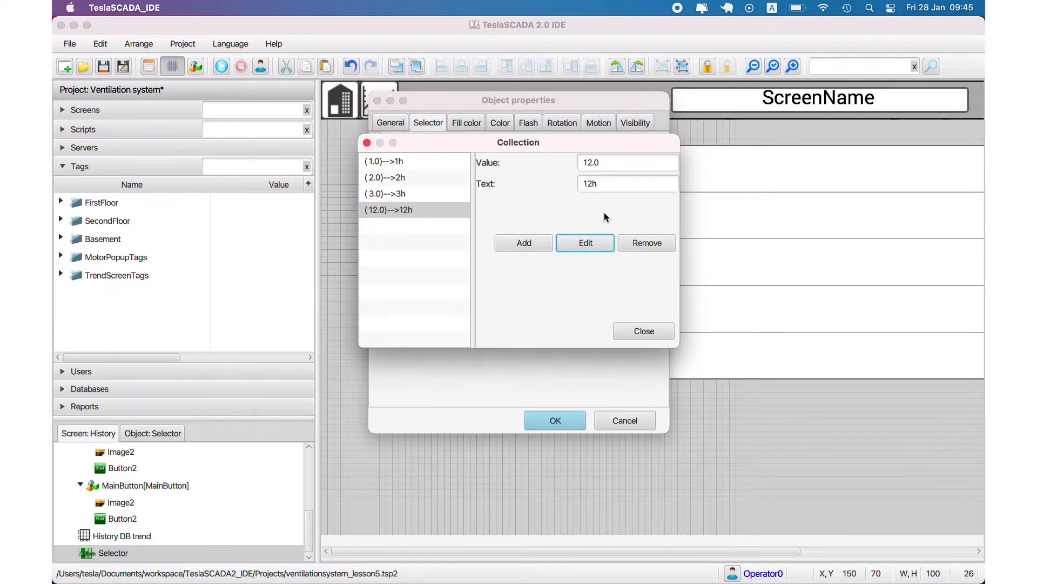
- Change the selector's fourth range back to value 6 with text 6h
left_click_drag(591, 163, 505, 160)
type("6")
left_click_drag(591, 183, 568, 181)
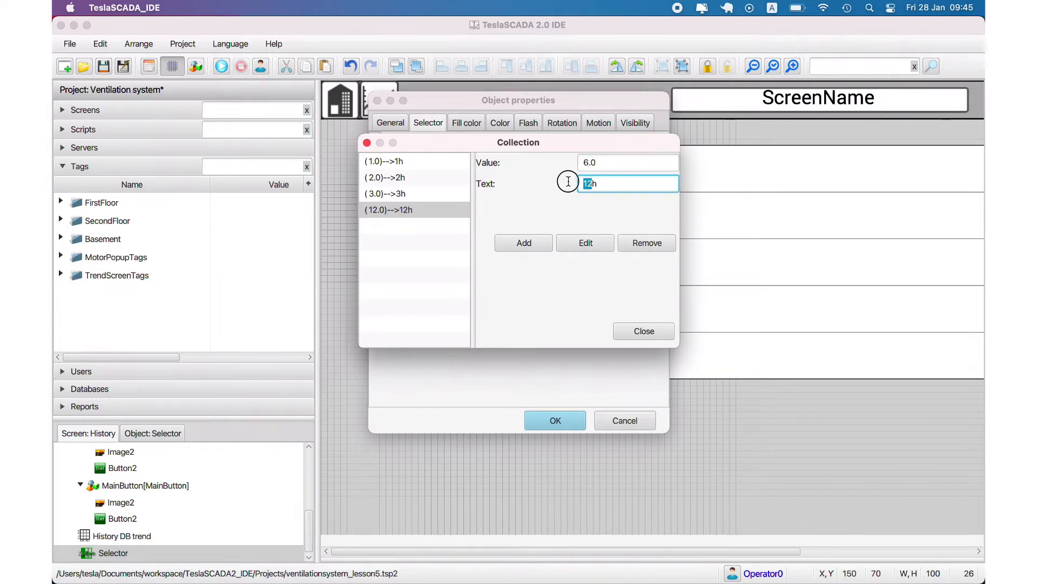
type("6h")
left_click(586, 242)
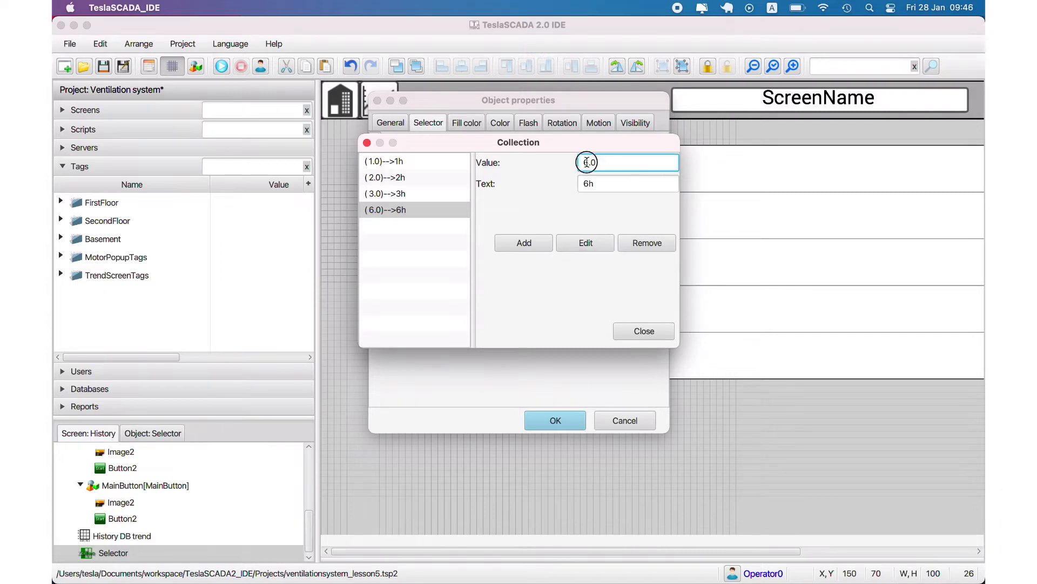
- Add a fifth selector range with value 12 and text 12h
type("12")
left_click_drag(590, 183, 532, 157)
left_click(538, 232)
- Add a selector range with value 24 and text 1d, and apply the selector's properties
type("24")
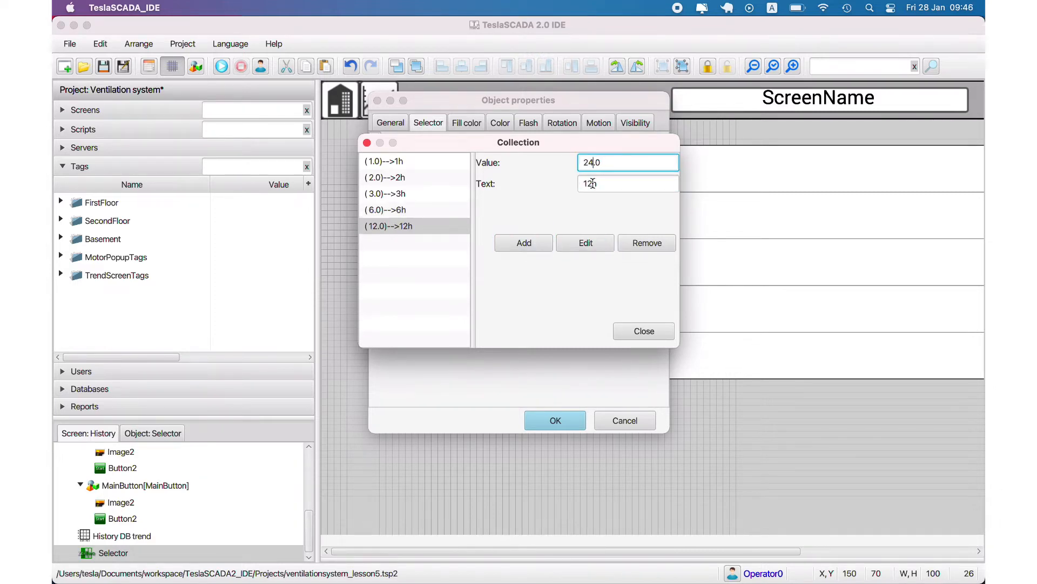
left_click_drag(592, 183, 516, 183)
type("1d")
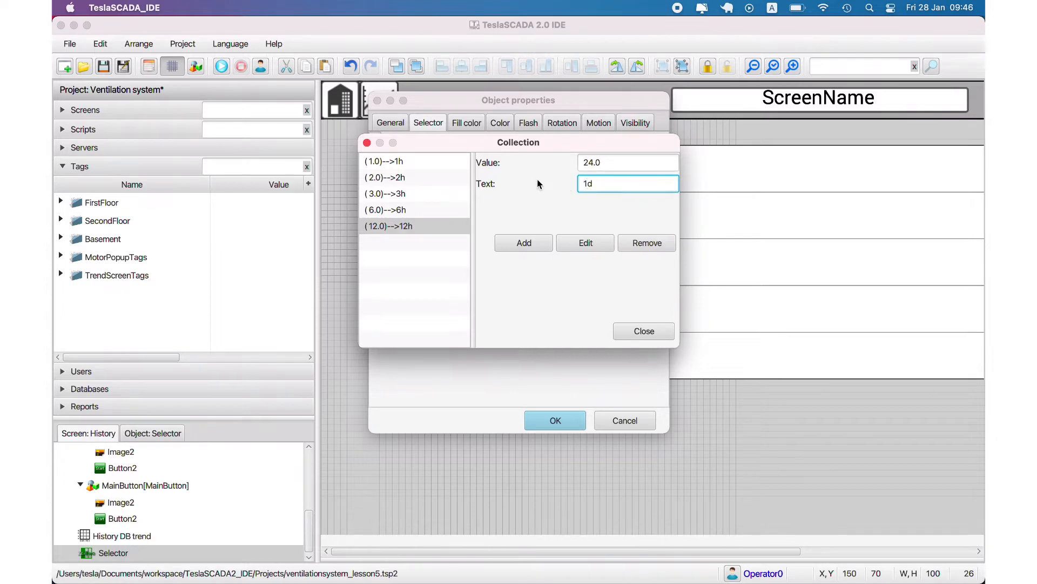
left_click(541, 241)
left_click(638, 330)
left_click(570, 419)
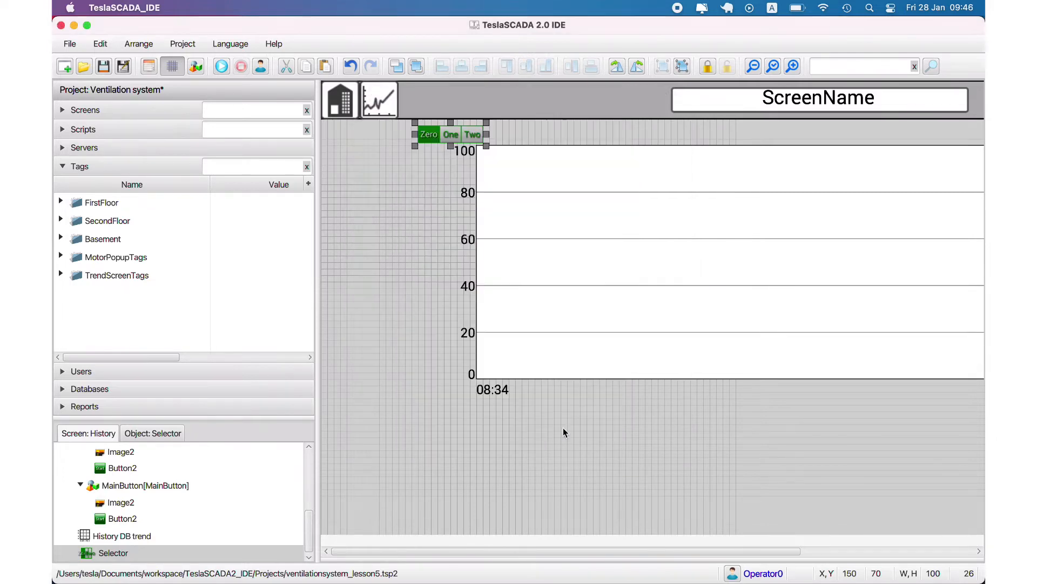
- Stretch the period selector to 1070 wide and place it just above the trend plot at X 140, Y 100
left_click(554, 331)
left_click(753, 66)
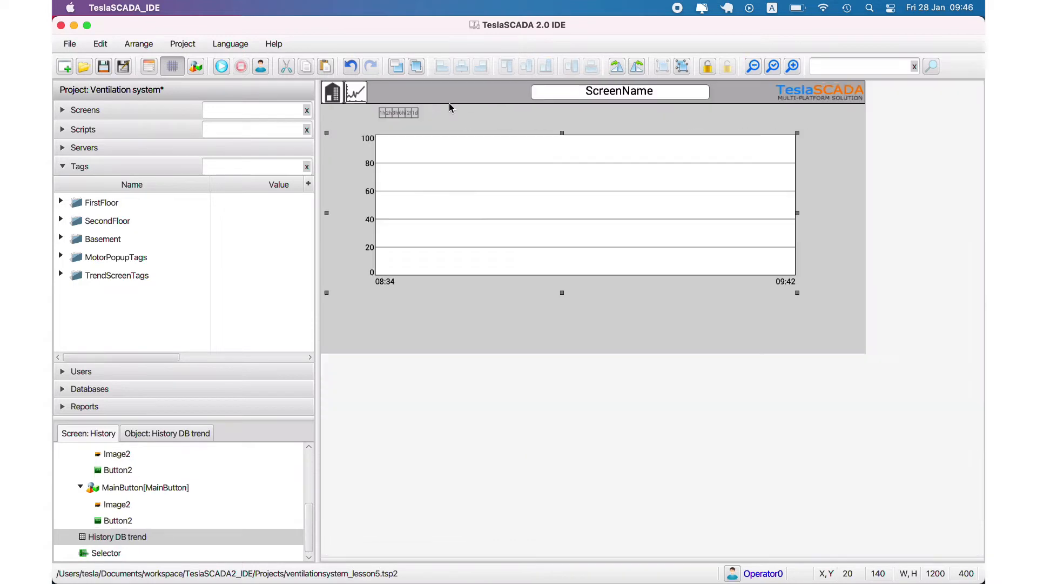
left_click(400, 112)
left_click_drag(429, 115, 762, 119)
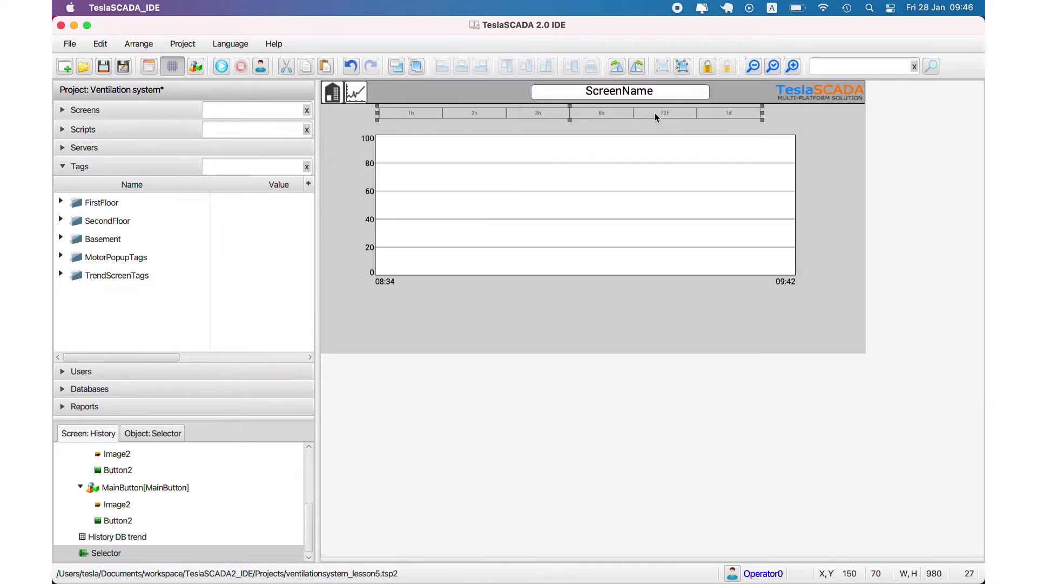
left_click_drag(657, 117, 685, 122)
left_click_drag(407, 122, 379, 129)
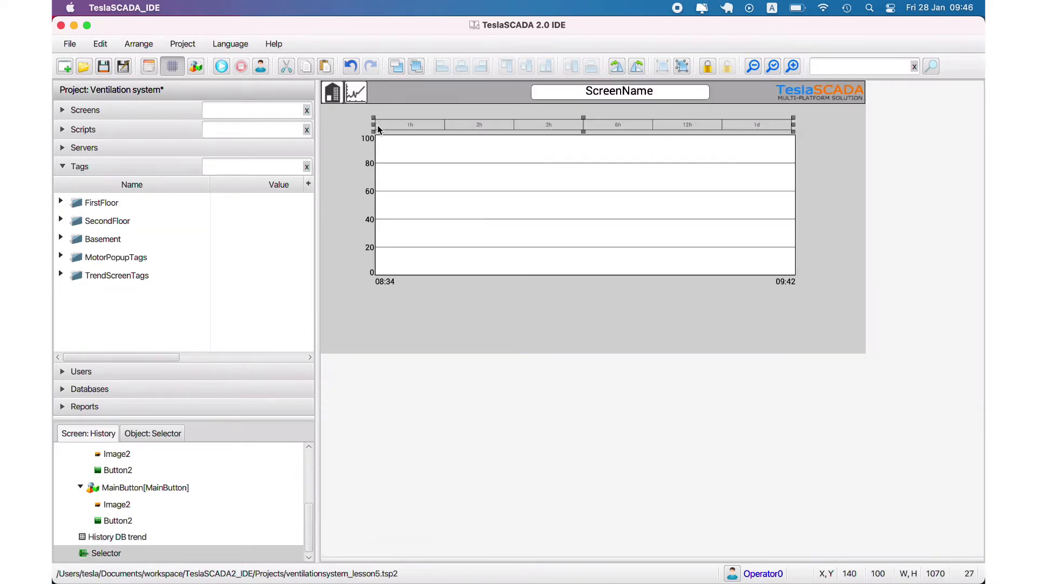
left_click(807, 156)
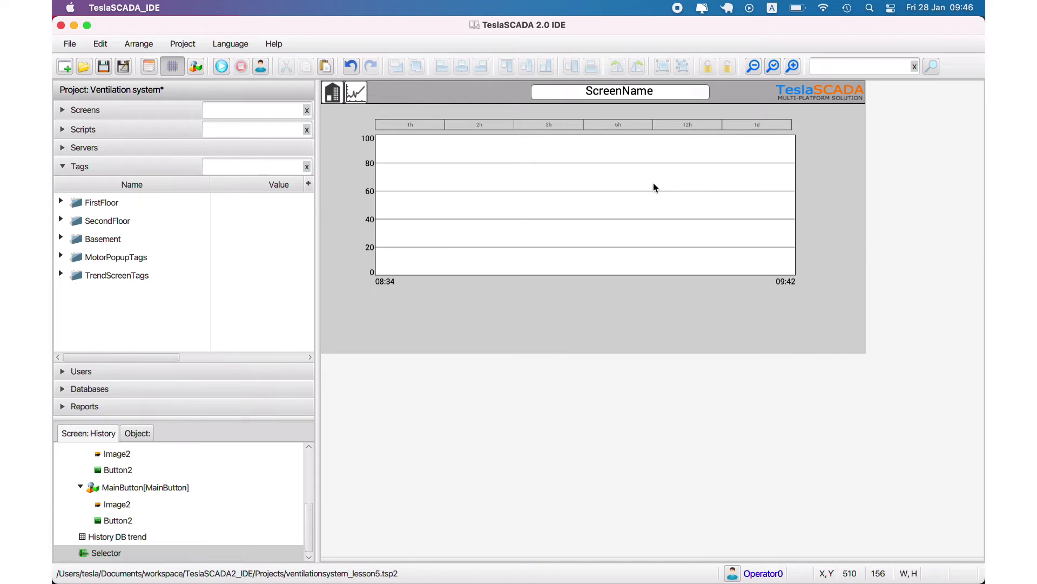
- Widen the period selector slightly so its far end lines up with the end of the trend plot
left_click(780, 127)
left_click_drag(793, 125, 797, 126)
left_click(793, 138)
left_click(784, 127)
- Start a new script with type Screen, language ST (Structured text) and execution OnDataChange
left_click(95, 131)
right_click(104, 231)
left_click(118, 239)
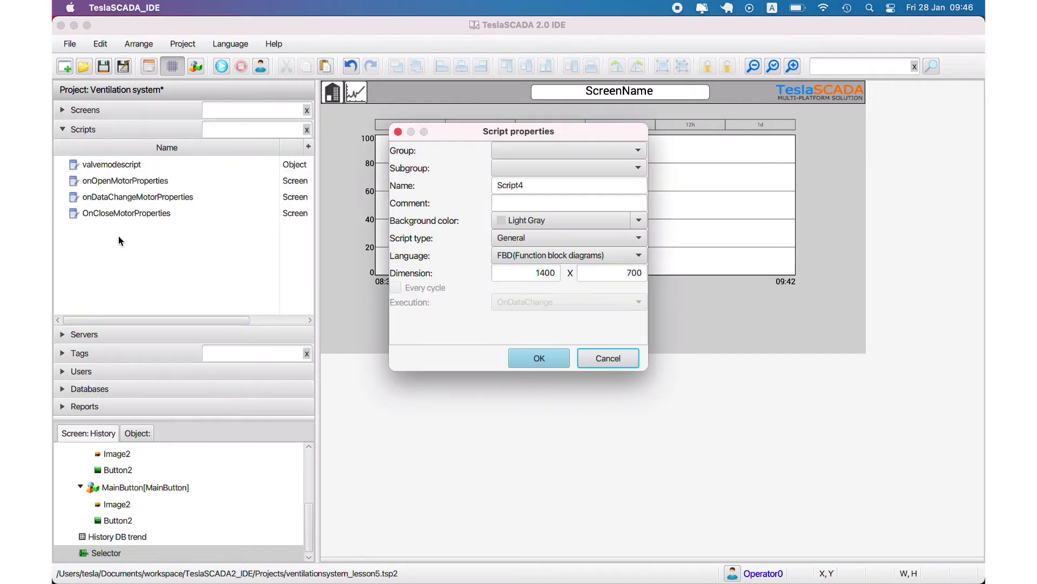
left_click(600, 238)
left_click(600, 271)
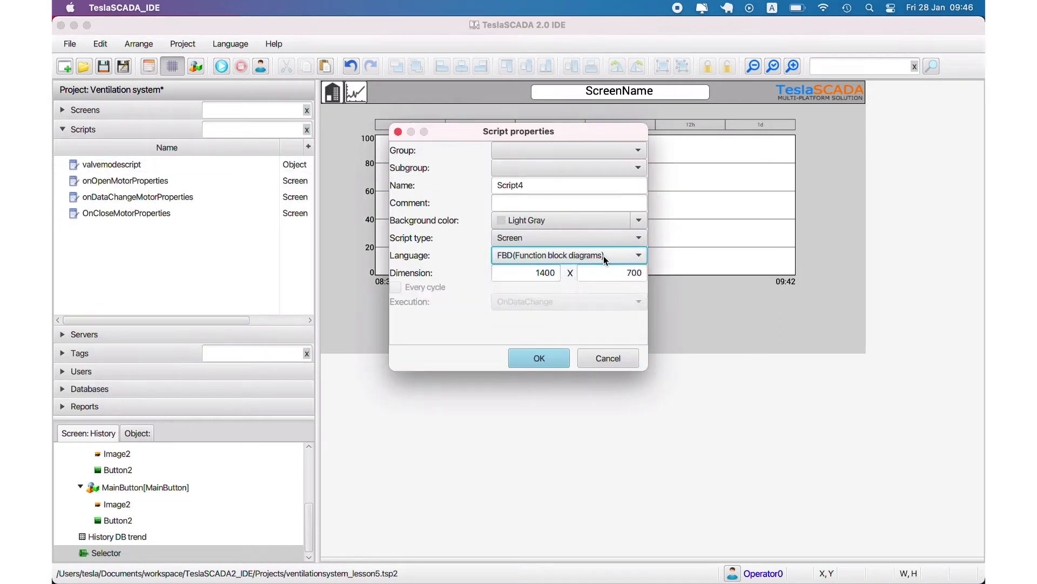
left_click(604, 255)
left_click(562, 270)
left_click(564, 302)
left_click(564, 306)
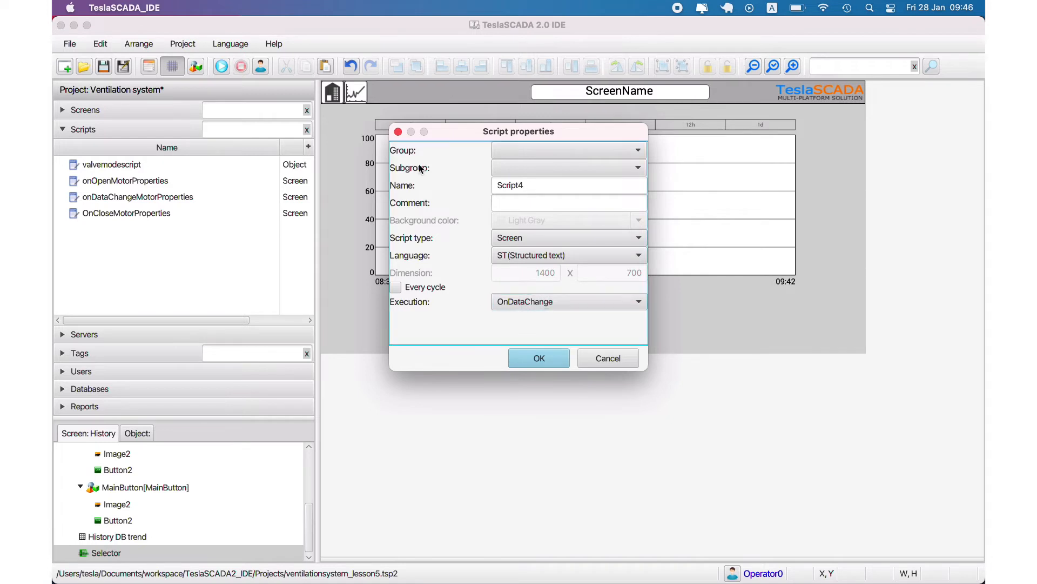
- Name the new script TrendPeriodChanged and create it
double_click(502, 179)
type("Hi")
key("BackSpace")
key("BackSpace")
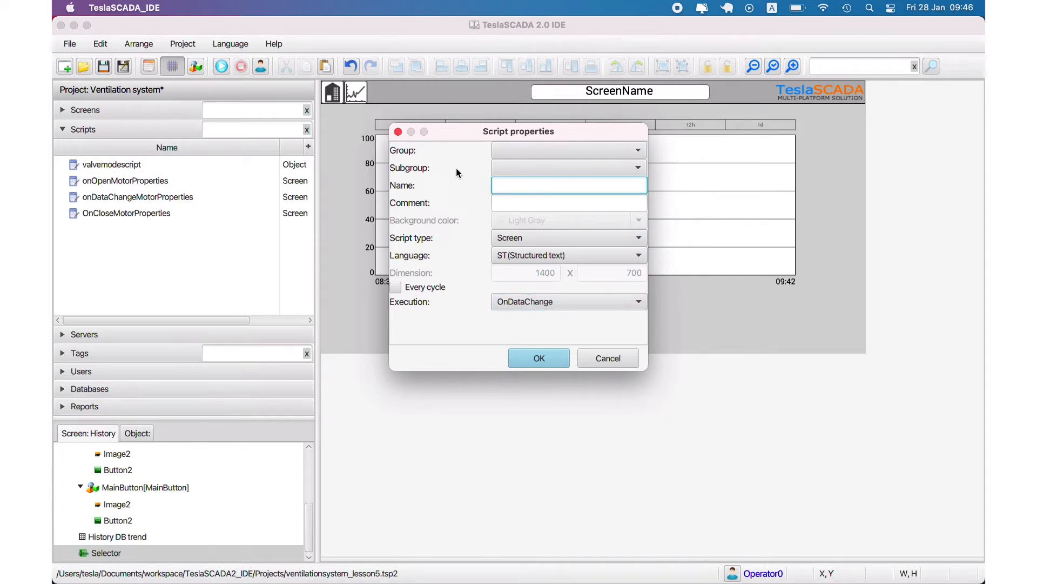
type("perio")
key("BackSpace")
key("BackSpace")
key("BackSpace")
key("BackSpace")
key("BackSpace")
type("TrendPeriodChanged")
left_click(531, 355)
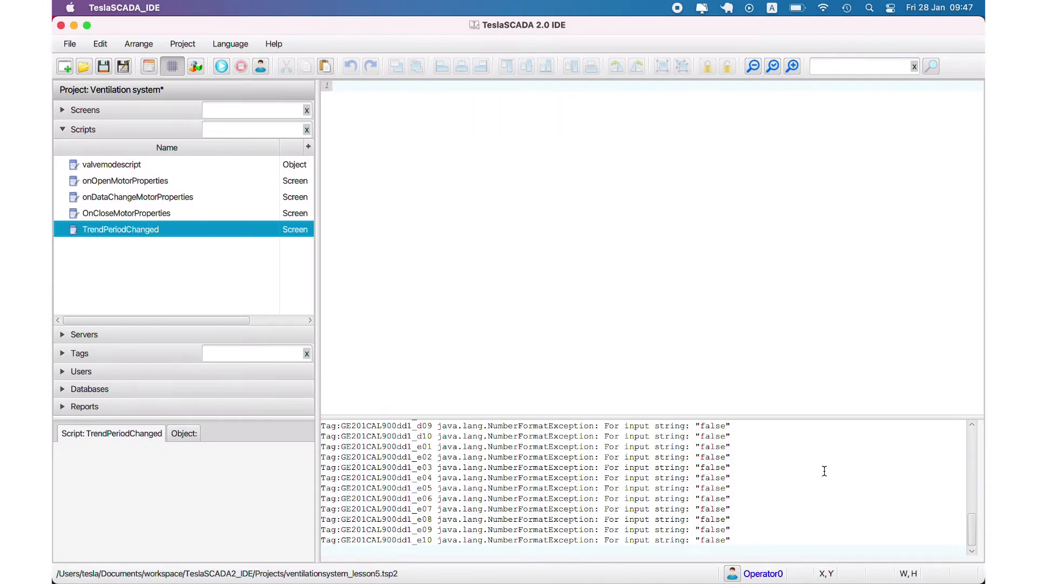
- Clear the message log and begin the TrendPeriodChanged script's first line with "Objects."
right_click(825, 470)
left_click(221, 67)
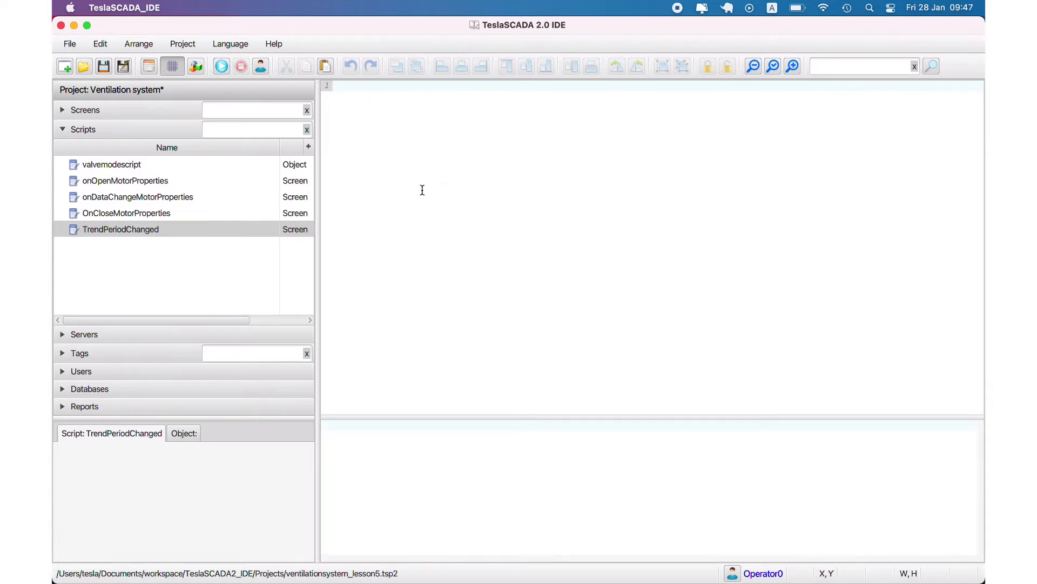
type("Trends")
key("BackSpace")
key("BackSpace")
key("BackSpace")
key("BackSpace")
type("Objects.h")
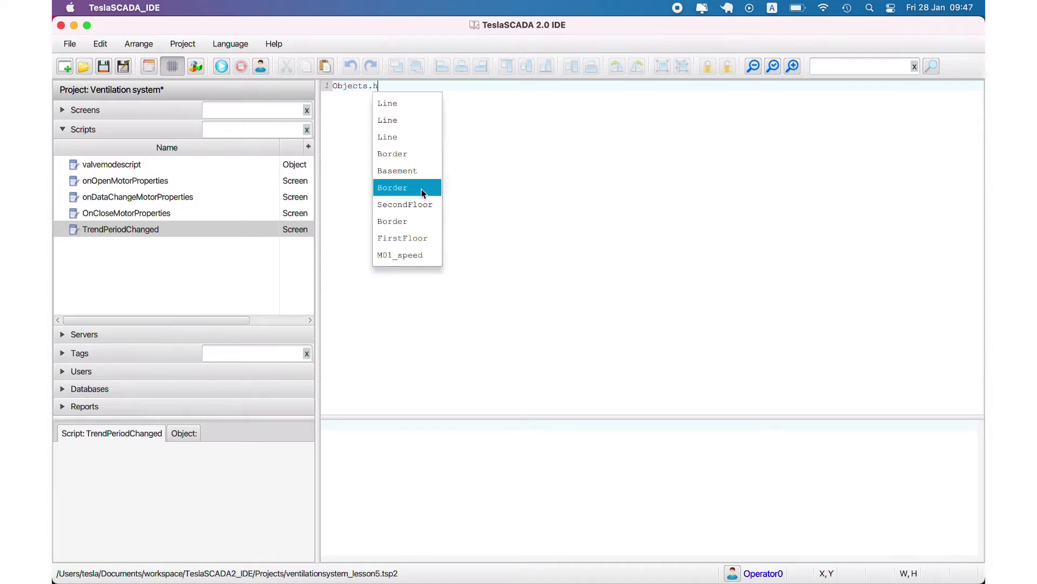
type("i")
type(".")
left_click(504, 201)
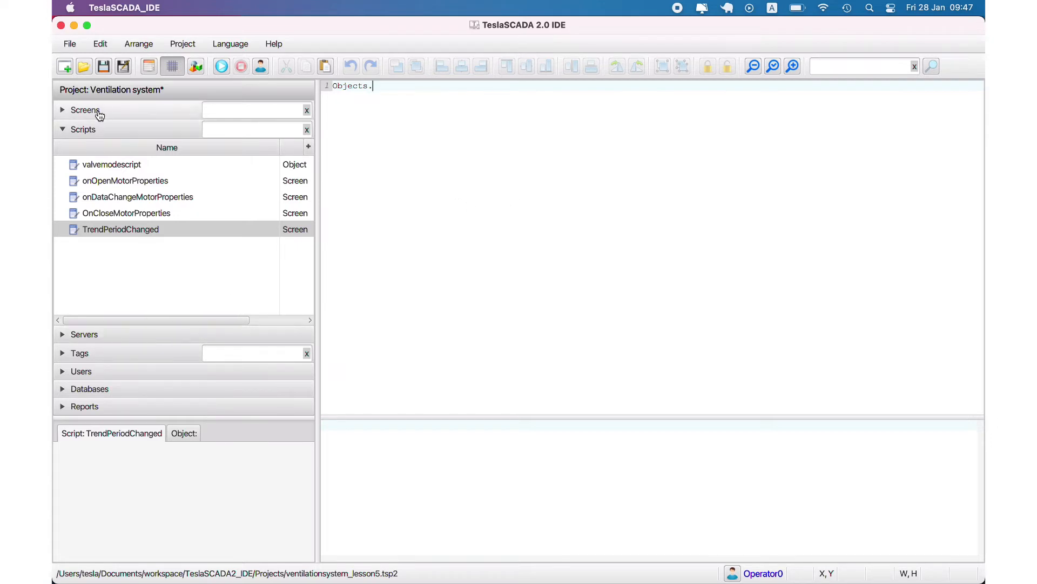
- Open the History screen and move the trend up to Y 130, against the period selector
left_click(93, 110)
left_click(92, 193)
left_click(493, 209)
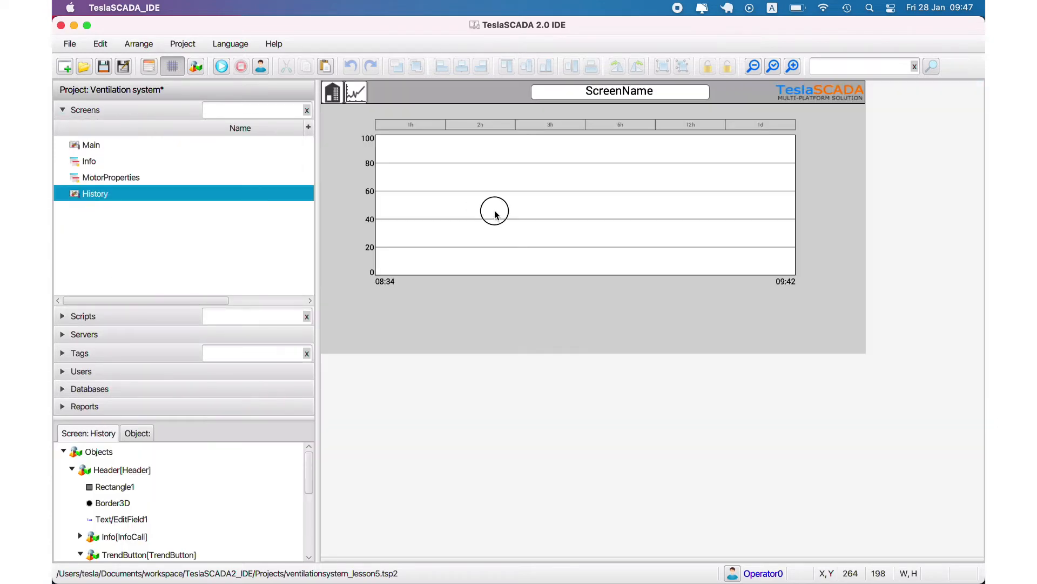
- Rename the trend object on the History screen as HistoryDBtrend and save the project
right_click(145, 538)
left_click(165, 551)
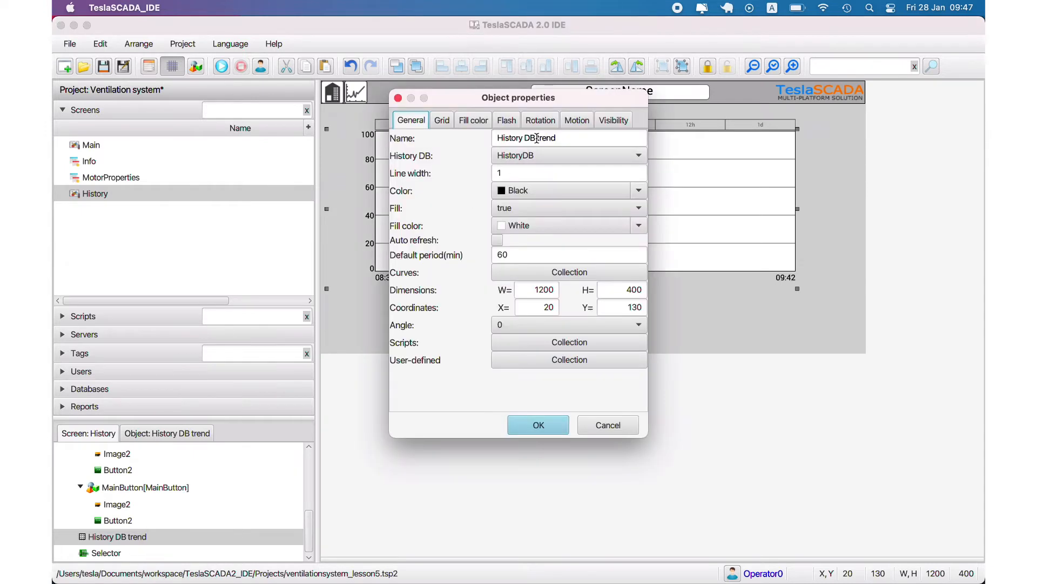
left_click(526, 137)
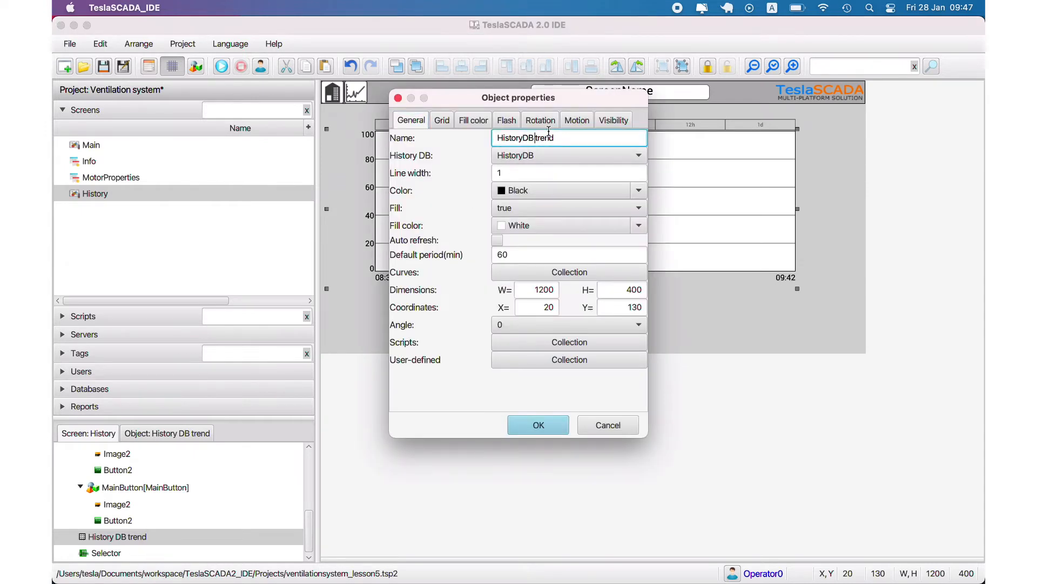
key("BackSpace")
left_click(539, 425)
left_click(103, 67)
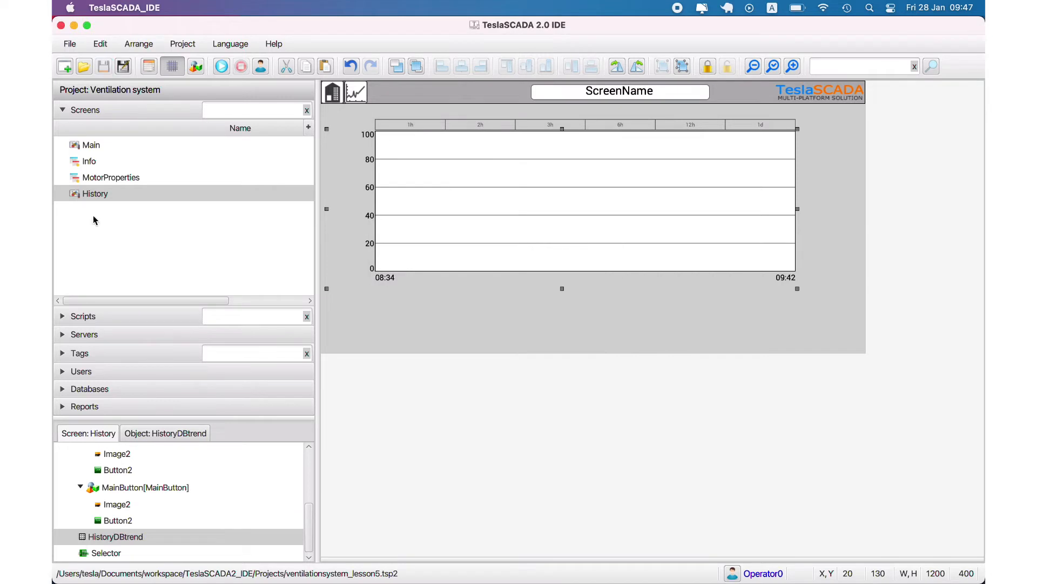
- Reopen the TrendPeriodChanged script and complete its first line as "Objects.HistoryDBtrend.begin = 0;"
left_click(84, 316)
double_click(122, 230)
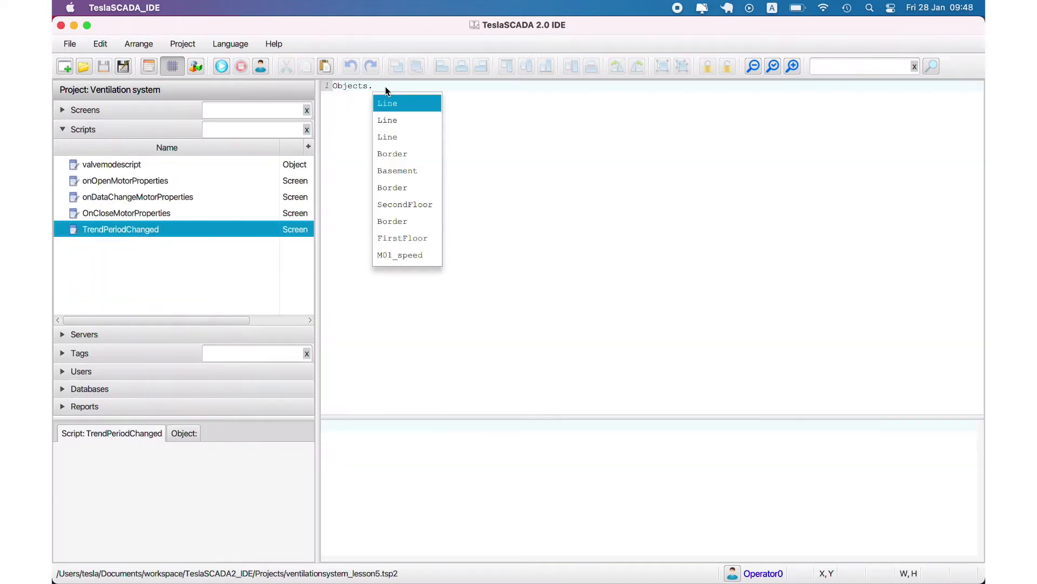
key("Escape")
key("BackSpace")
type(".h")
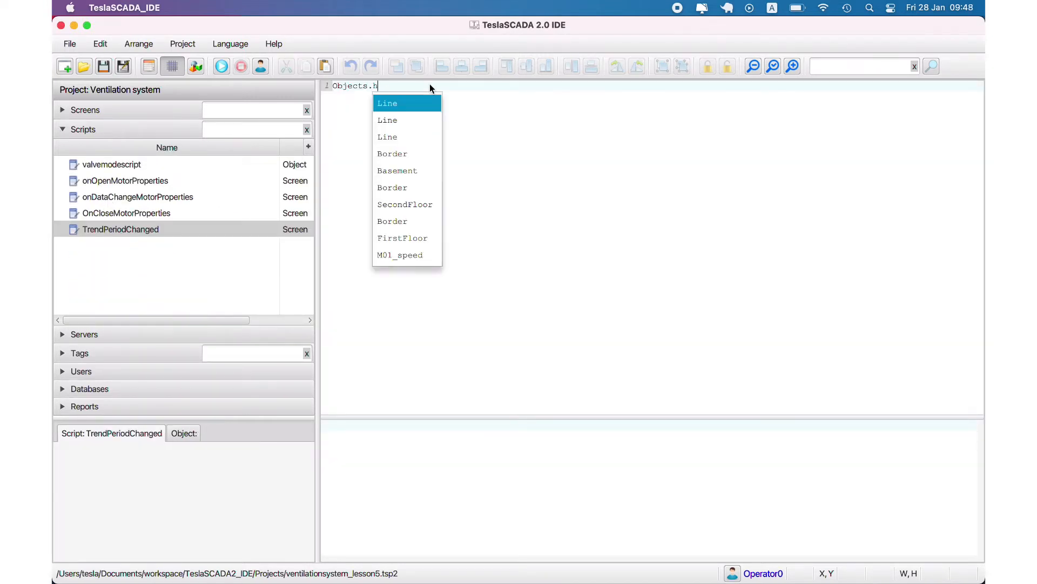
type("i")
key("Return")
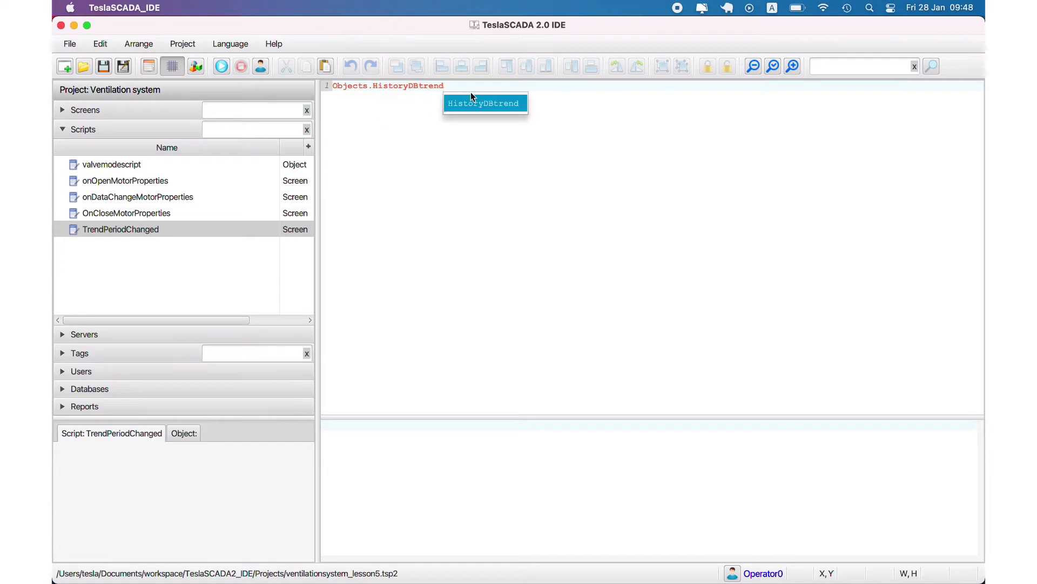
type(".be")
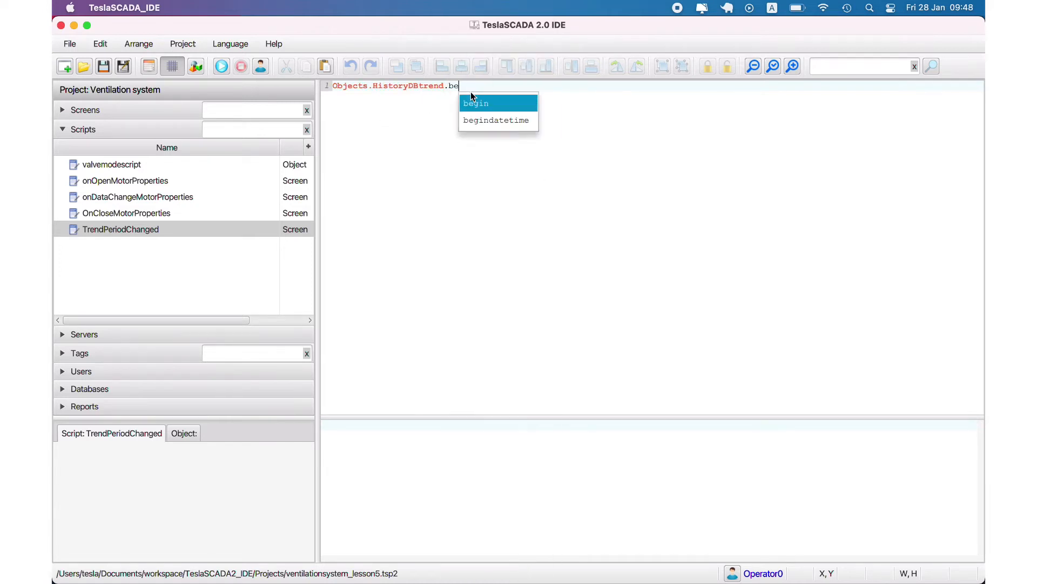
key("Return")
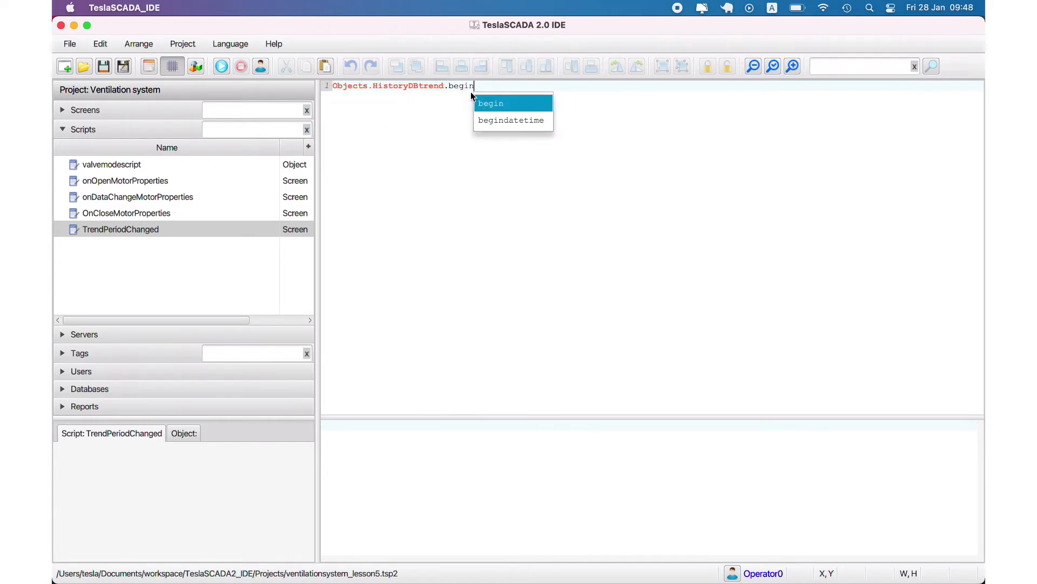
type("= 0;")
key("Return")
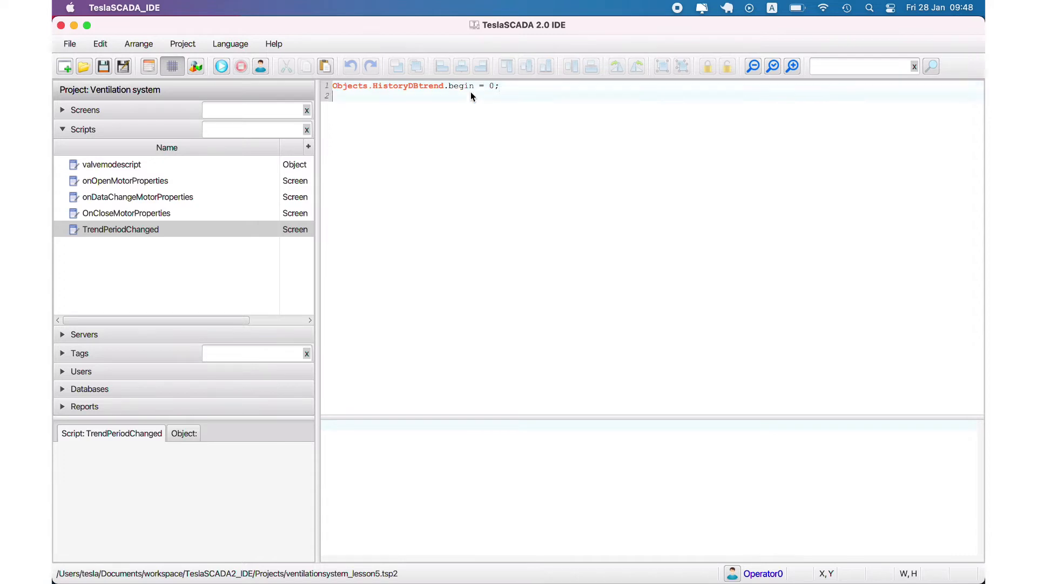
- Change the property in the script's first line to end, giving "Objects.HistoryDBtrend.end = 0;"
left_click(478, 87)
key("BackSpace")
type("end")
key("Return")
type("o")
double_click(466, 86)
- Add the second script line "Objects.HistoryDBtrend.begin = Tags.period*60;" and compile the script
left_click(383, 103)
type("bjects.Hi")
key("Return")
type(".")
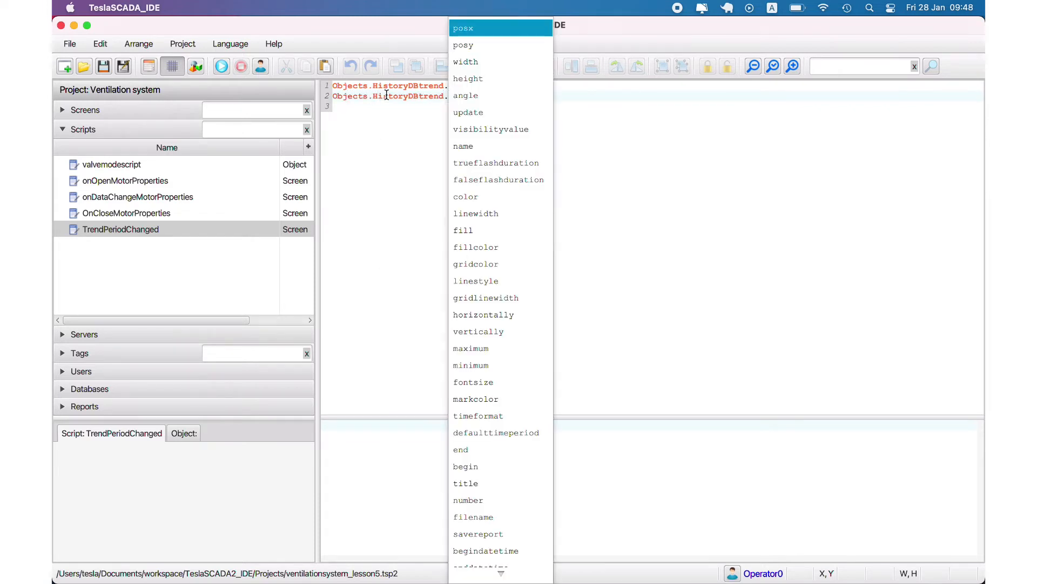
type("beg")
key("Return")
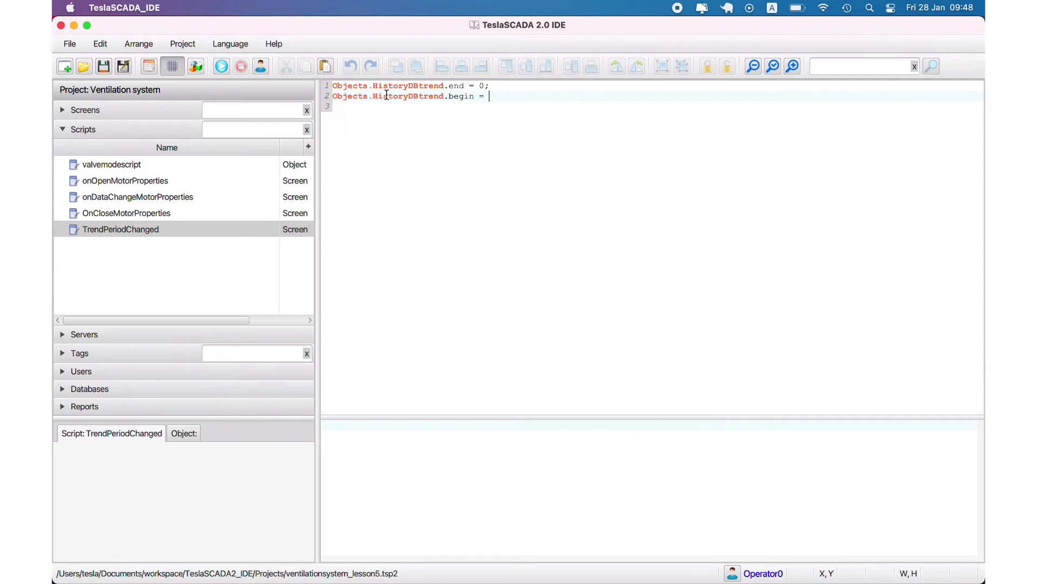
type("= Tags.period*")
left_click(221, 67)
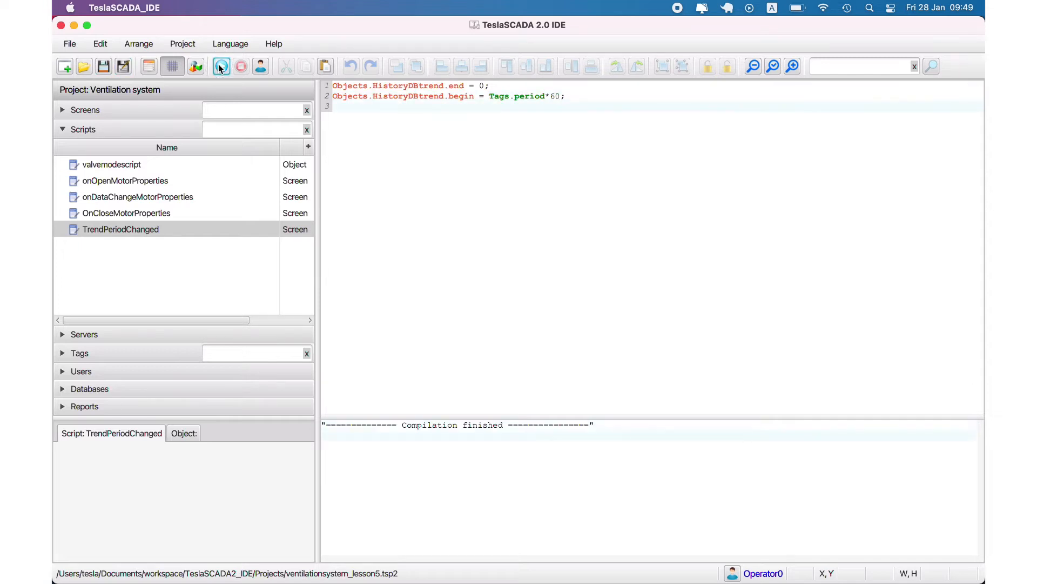
- Add the third script line "Objects.HistoryDBtrend.update = true;"
key("Return")
type("Objects.hi")
key("Return")
type(".")
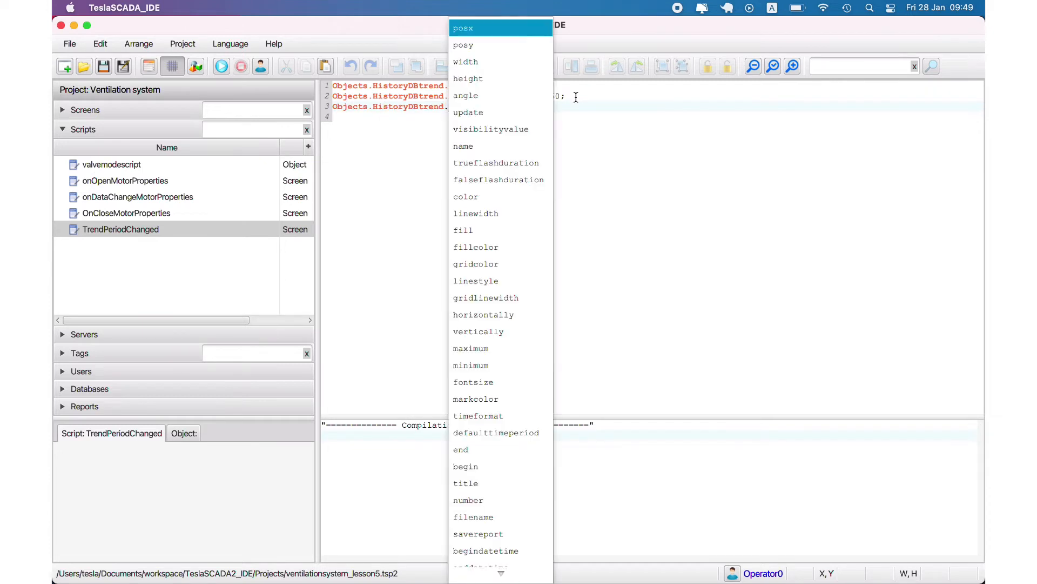
type("up")
key("Return")
type("= t")
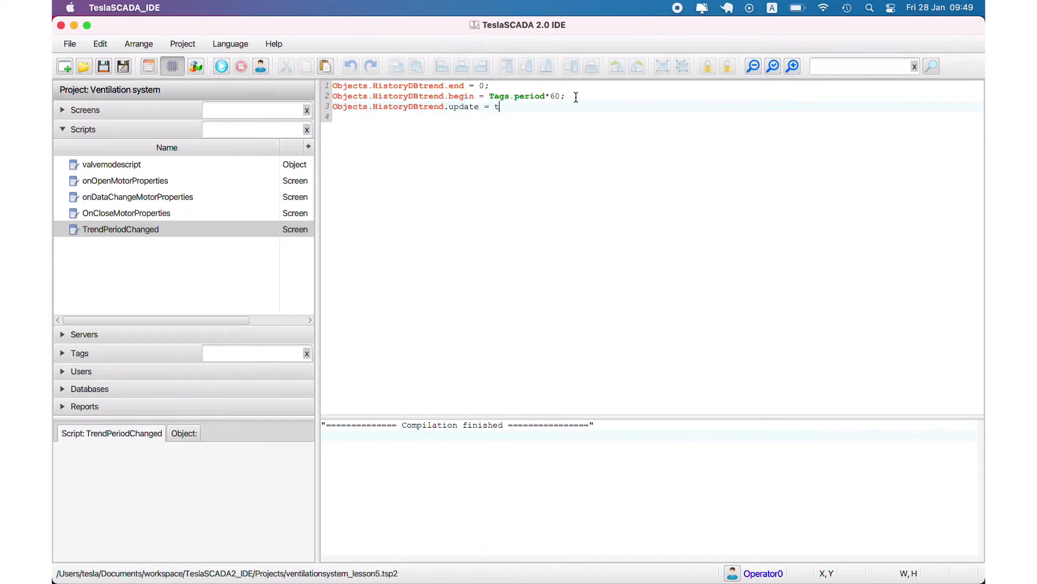
type("rue;")
- Run the project, test the 2h, 1h and 3h periods on the History screen, and stop the simulation
left_click(220, 68)
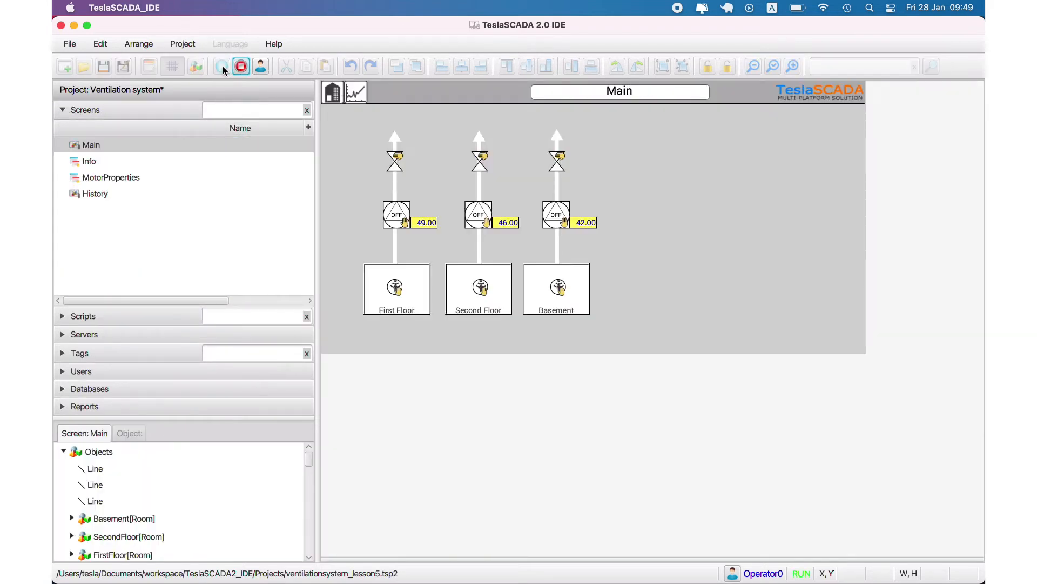
left_click(356, 93)
left_click(491, 124)
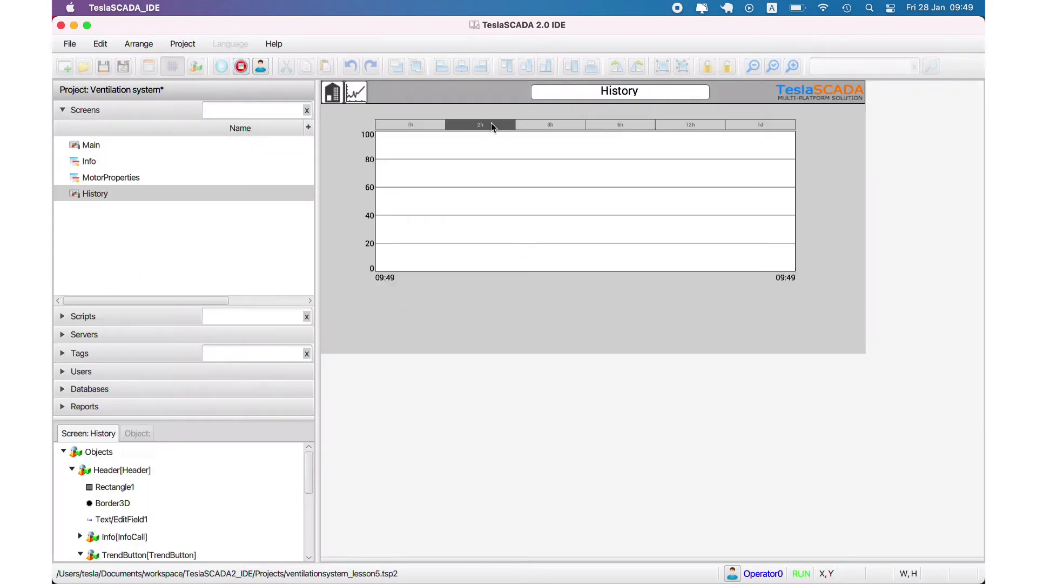
left_click(441, 125)
left_click(539, 126)
left_click(241, 66)
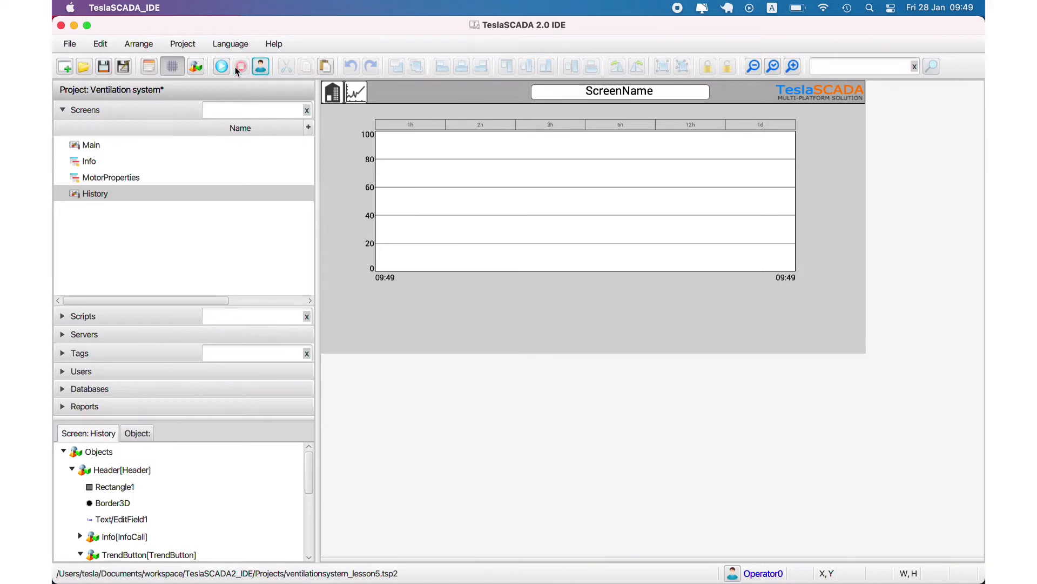
- Attach the TrendPeriodChanged script to the History screen through its properties and save the project
right_click(112, 195)
left_click(139, 275)
left_click(570, 242)
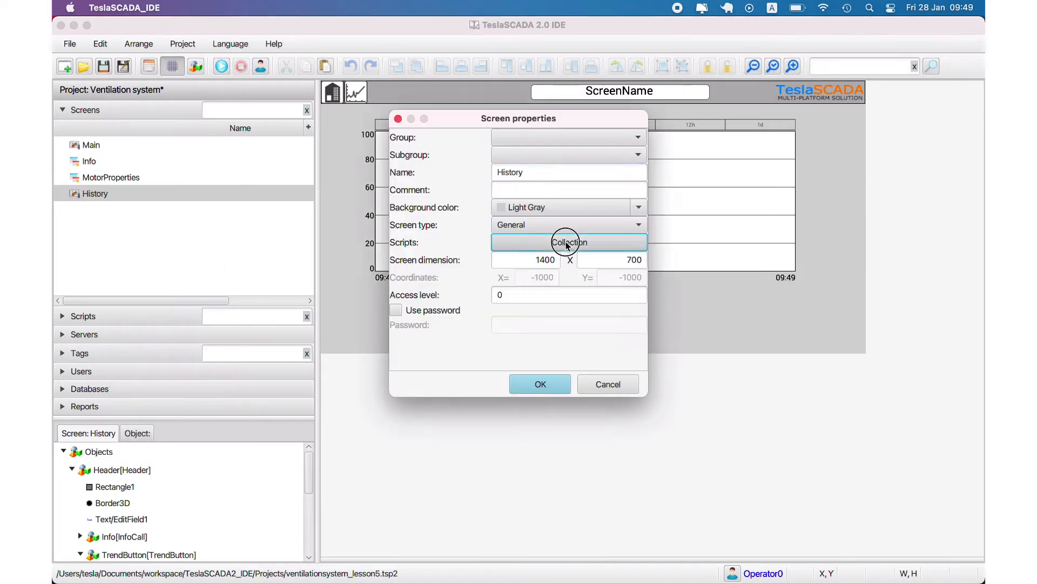
left_click(619, 170)
left_click(593, 233)
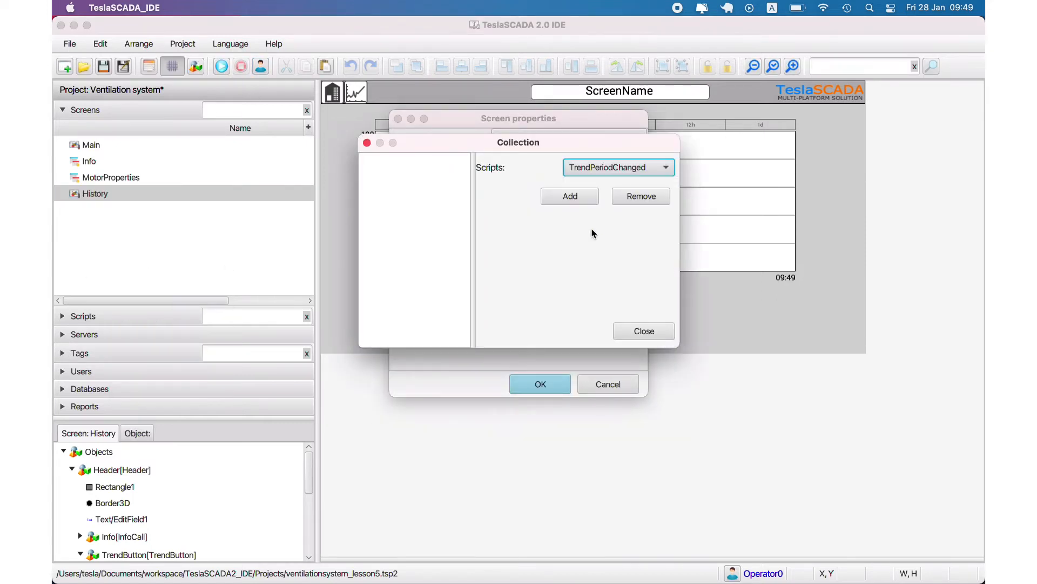
left_click(570, 196)
left_click(644, 331)
left_click(540, 384)
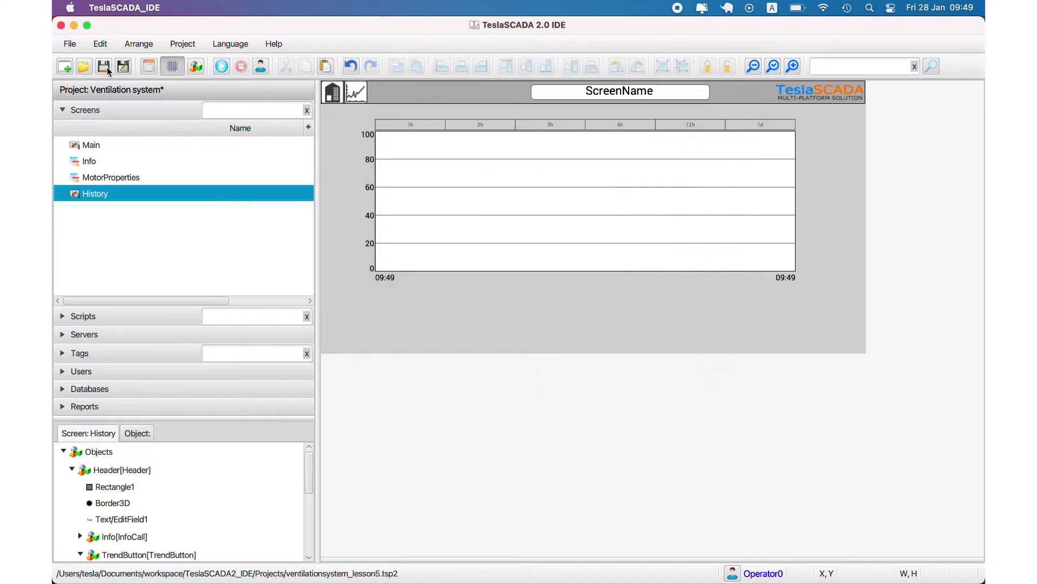
key("super+s")
- Run the project again and test the trend with the 2h and 1h periods
left_click(221, 66)
left_click(494, 125)
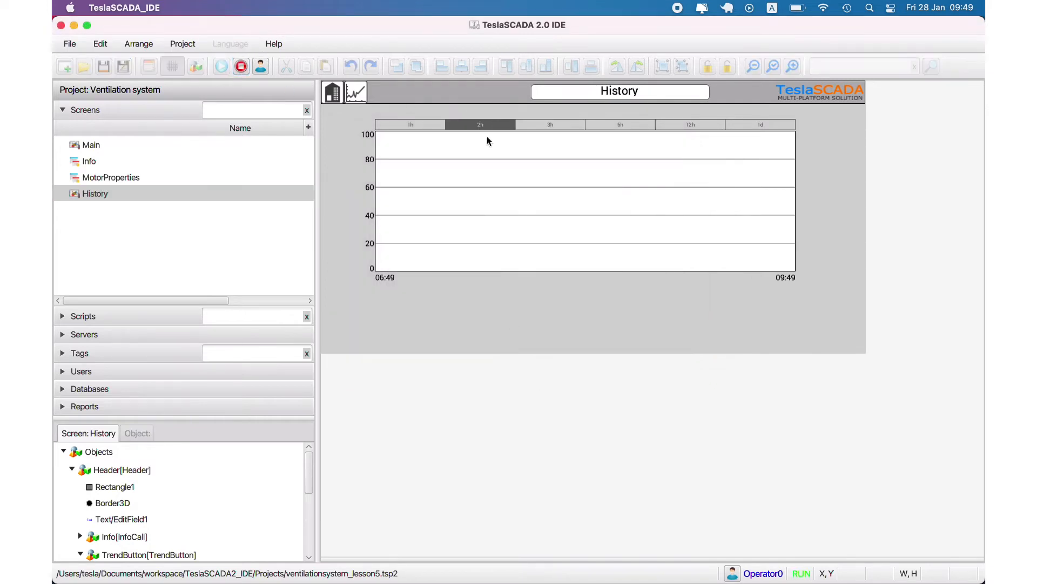
left_click(405, 125)
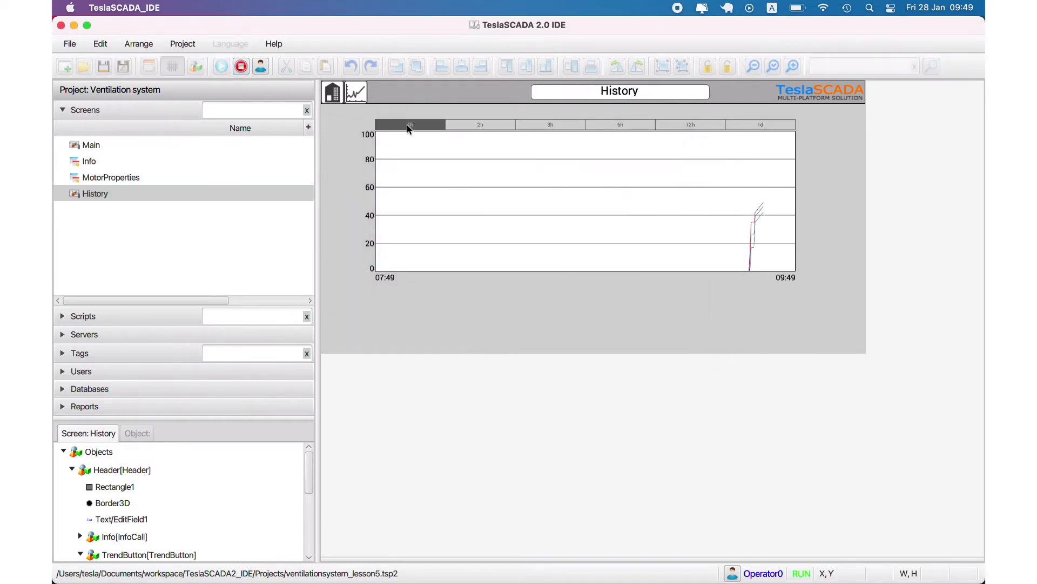
- Test the running History trend with the 2h, 3h, 6h, 12h and 1d periods and stop the simulation
left_click(501, 124)
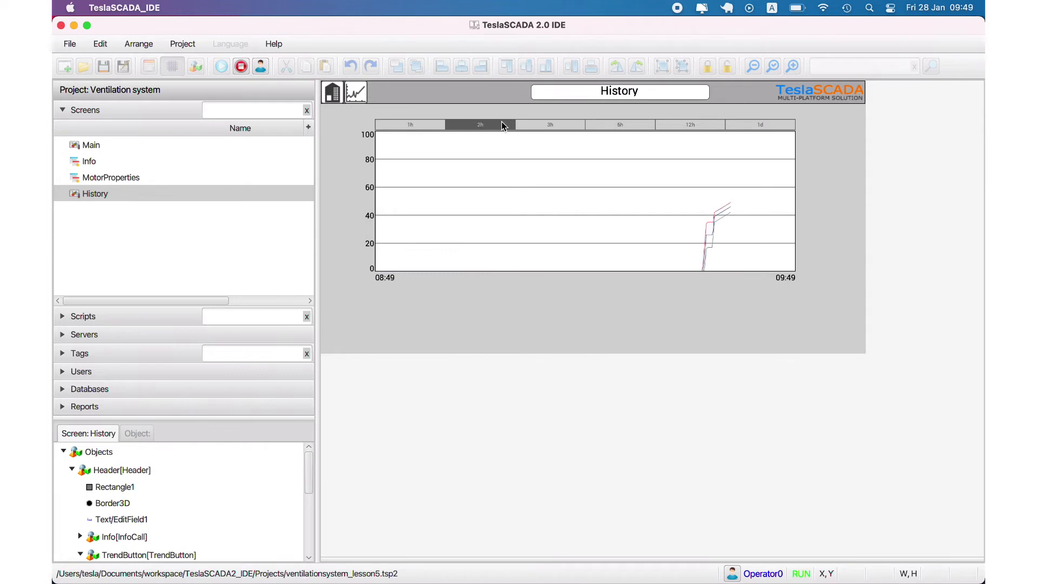
left_click(563, 124)
left_click(635, 125)
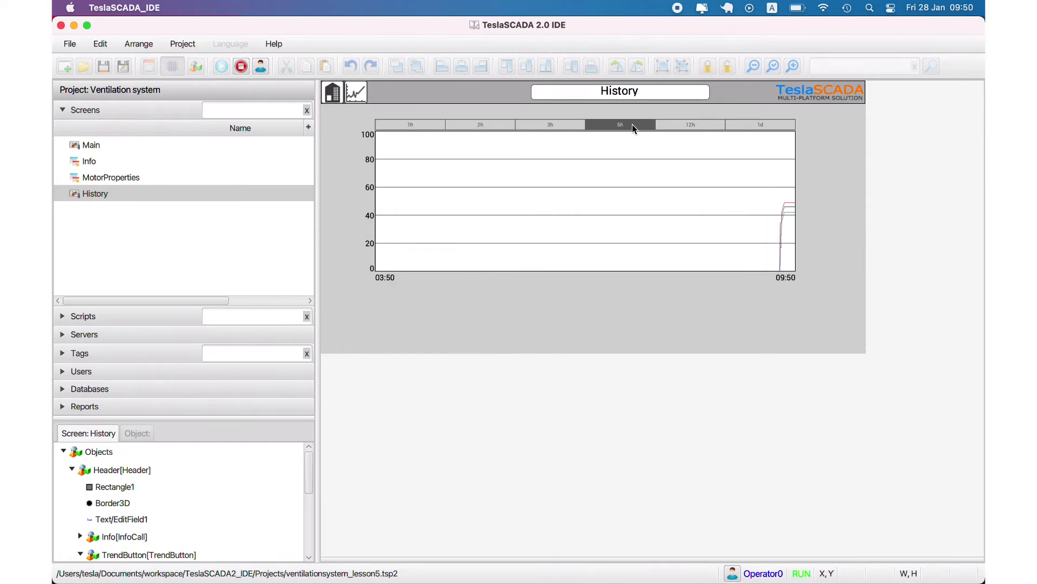
left_click(691, 125)
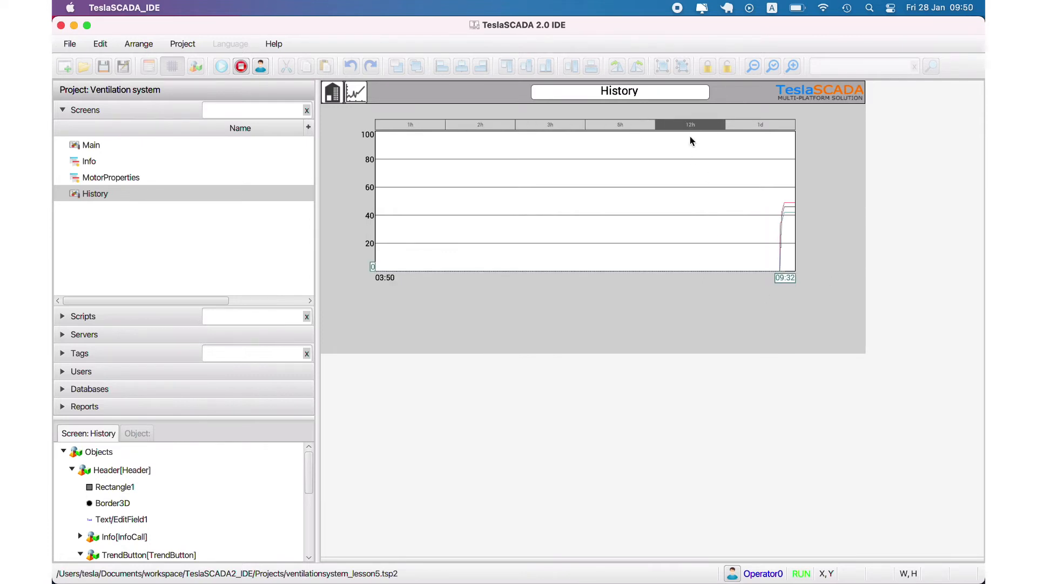
left_click(784, 125)
left_click(241, 66)
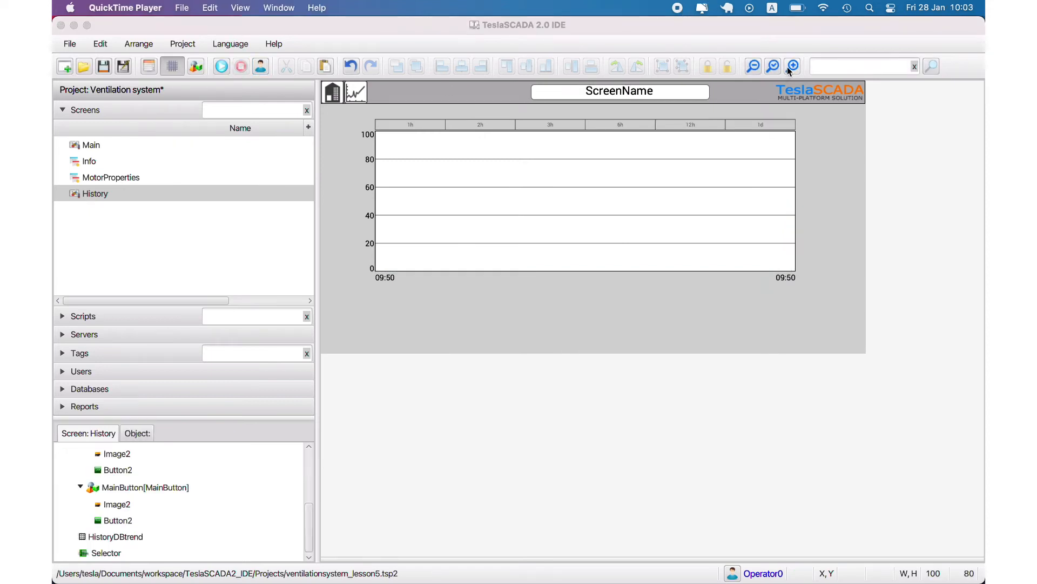
- Create a Byte(8 bit) tag named motornumber in the TrendScreenTags group and save the project
left_click(788, 67)
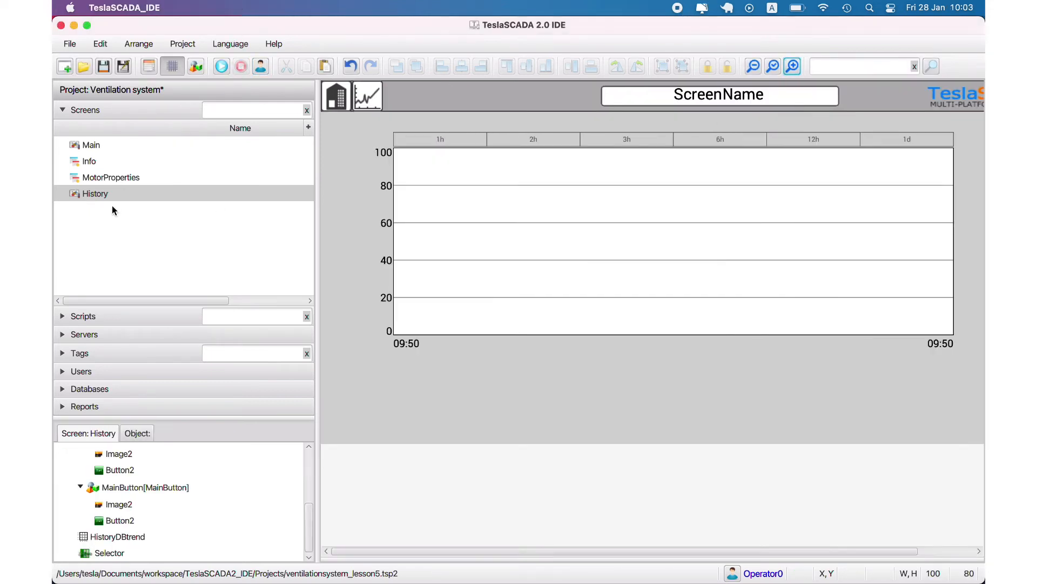
left_click(80, 353)
left_click(60, 275)
right_click(104, 282)
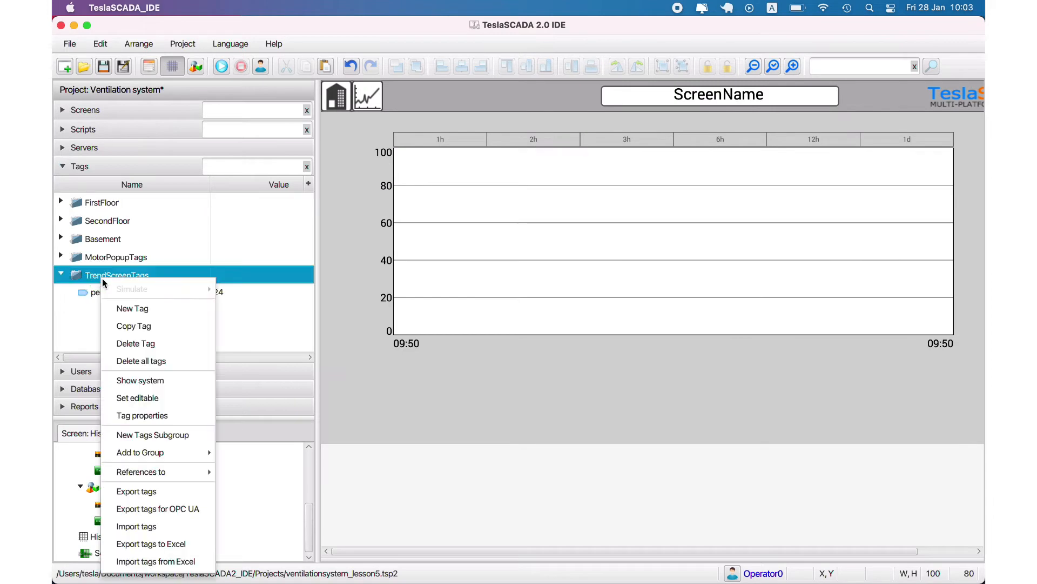
left_click(132, 308)
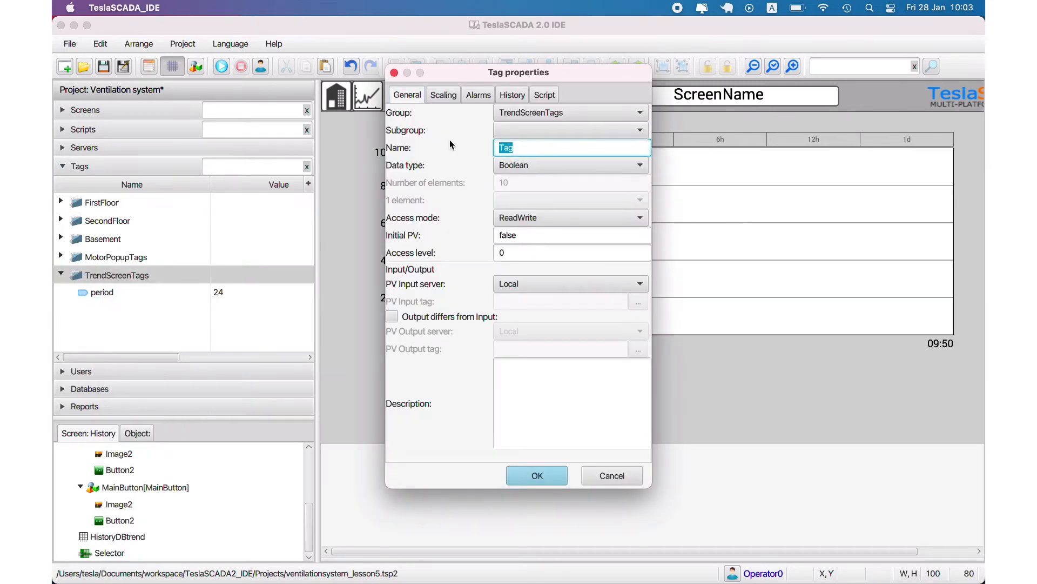
type("mon")
type("tornumber")
left_click(527, 164)
left_click(527, 199)
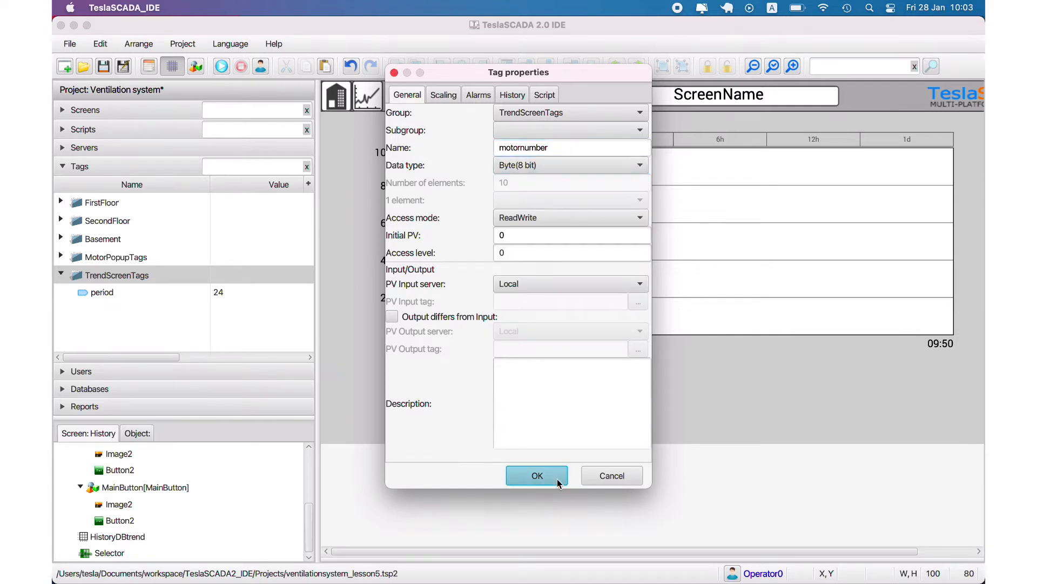
left_click(535, 475)
left_click(101, 68)
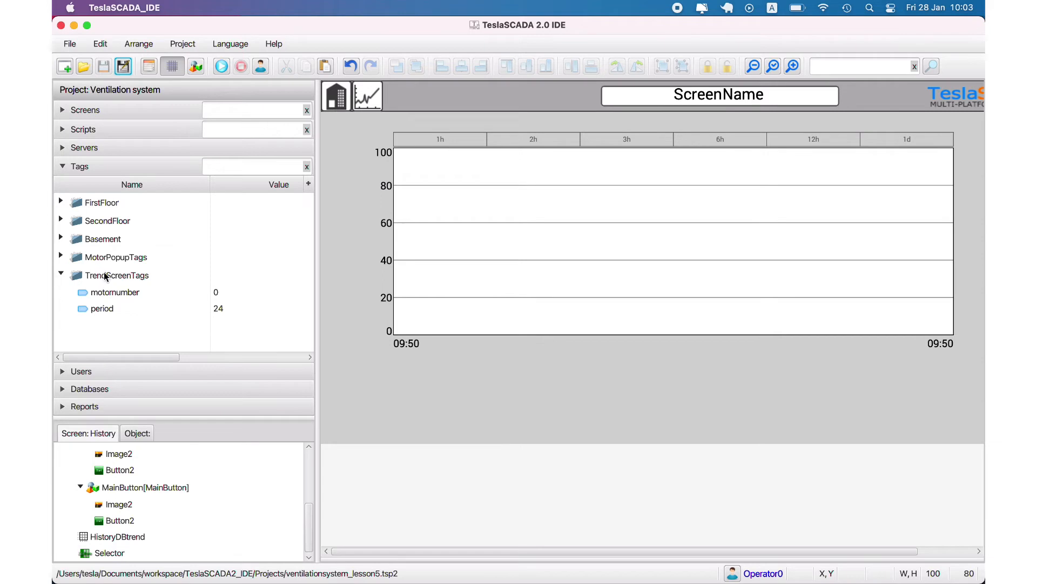
- Add a combo box from the Controls collection to the History screen, below the trend at about X 140, Y 550
right_click(414, 302)
left_click(432, 313)
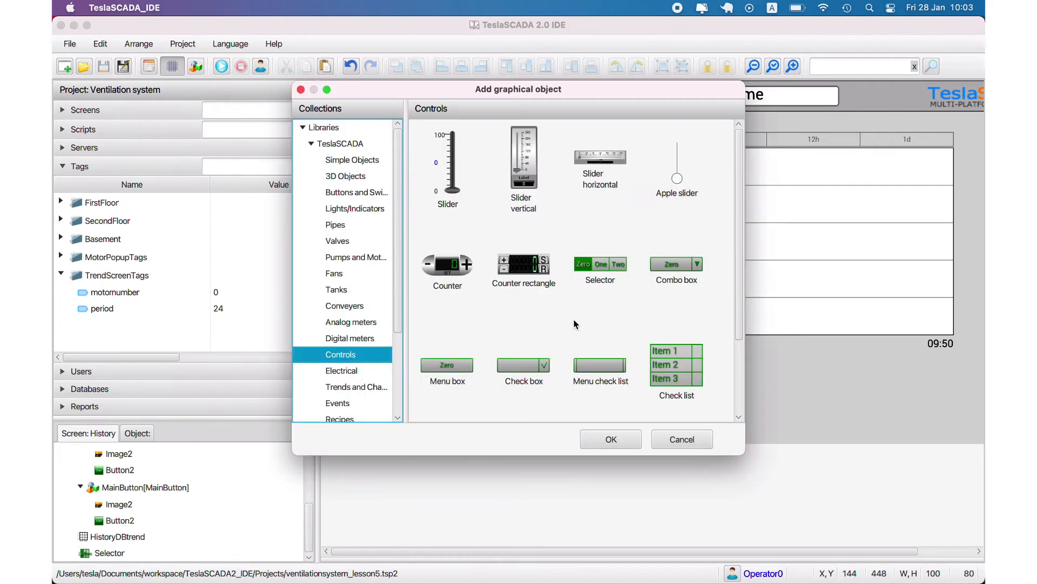
double_click(683, 262)
left_click_drag(447, 368, 431, 382)
left_click(432, 373)
- Set the combo box's type to 2D and its color to #4d4d4d
double_click(431, 378)
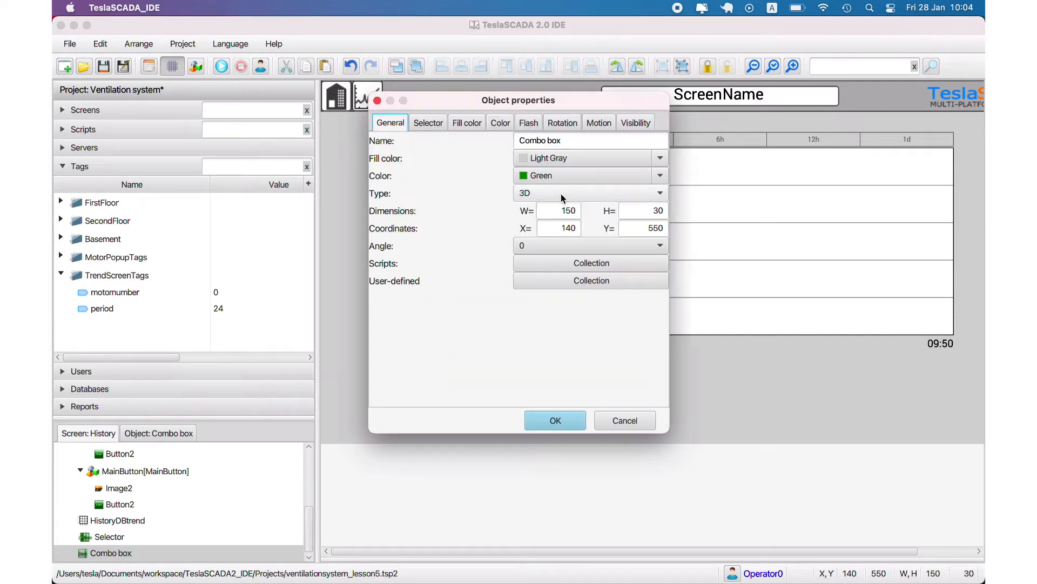
left_click(561, 193)
left_click(547, 205)
left_click(660, 176)
left_click(609, 199)
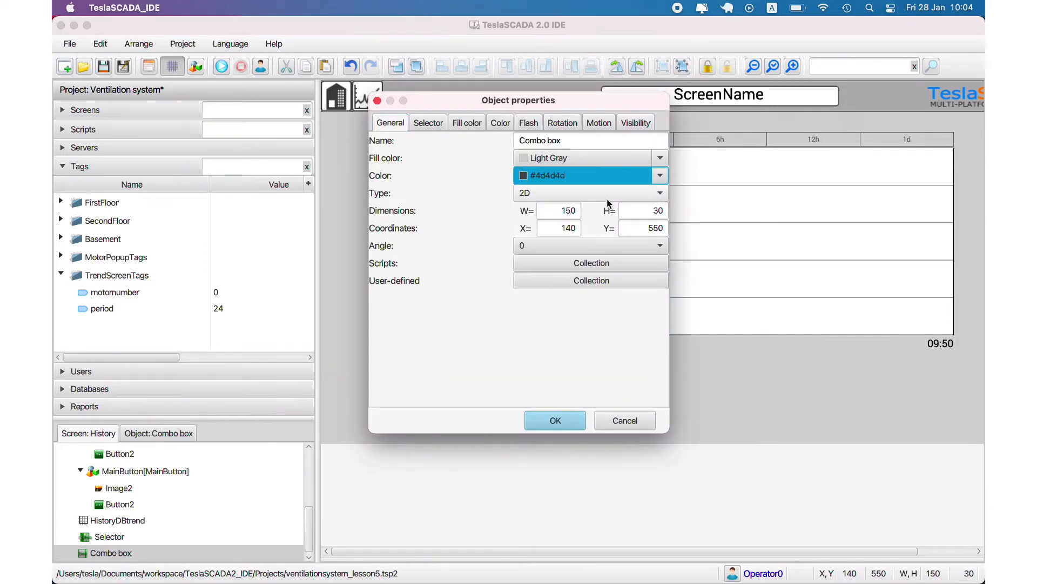
- Link the combo box's selector property to the motornumber tag from the TrendScreenTags group
left_click(428, 123)
left_click(626, 153)
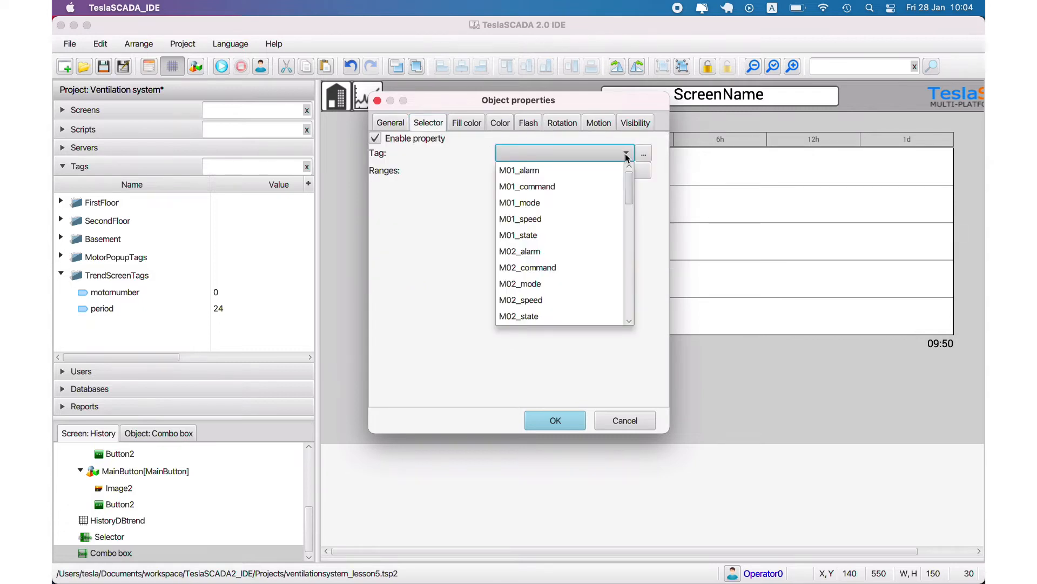
left_click(644, 152)
left_click(424, 216)
double_click(475, 233)
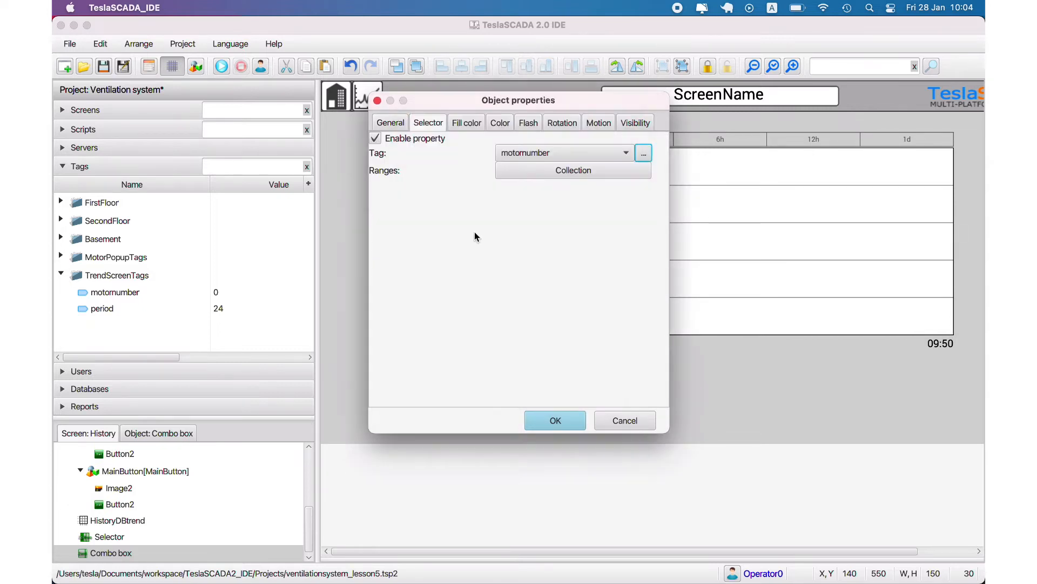
- Change the combo box's first range entry to value 1.0 with the text M01
left_click(565, 171)
left_click(609, 179)
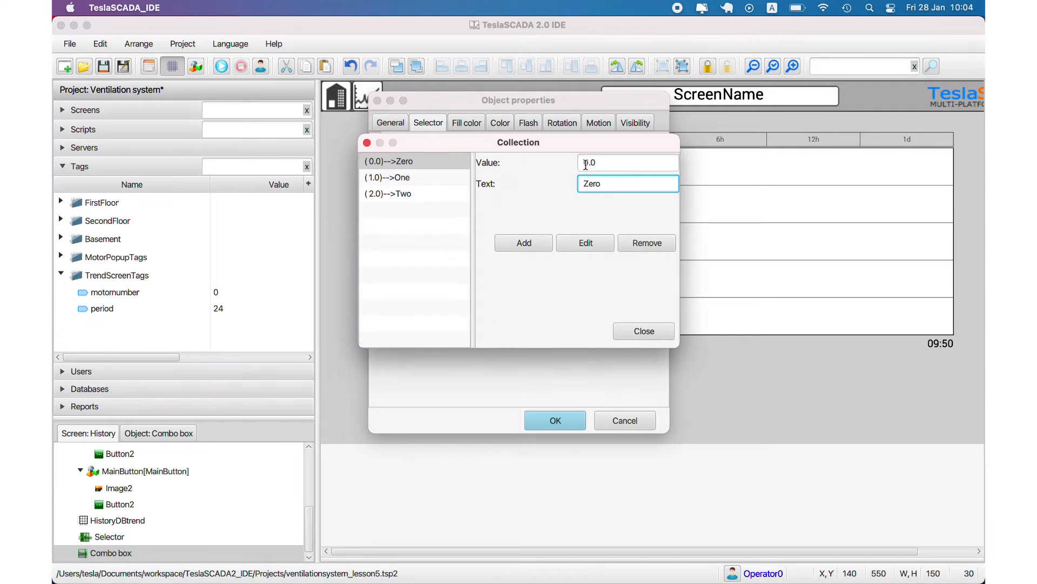
left_click_drag(599, 165, 539, 162)
type("1")
double_click(593, 184)
type("M01")
left_click(569, 243)
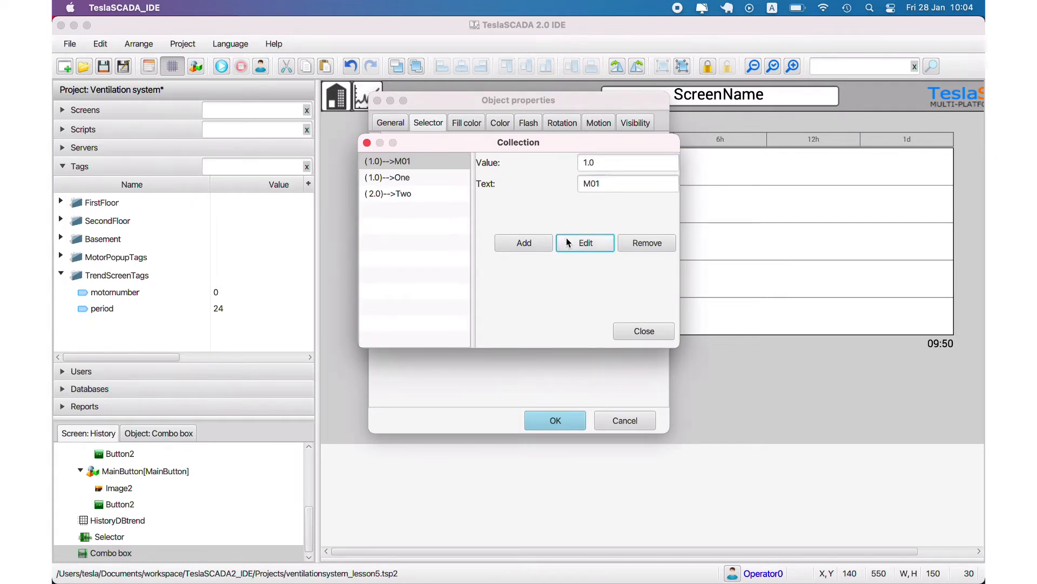
- Change the combo box's second range entry to value 2.0 with the text M02
left_click(374, 178)
double_click(588, 162)
type("2")
key("Tab")
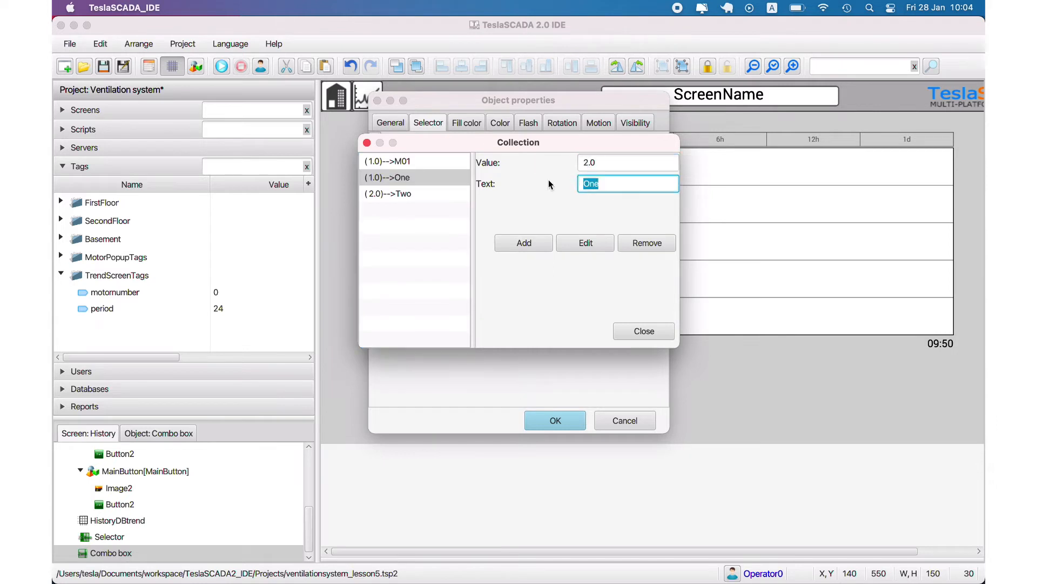
type("M02")
left_click(587, 243)
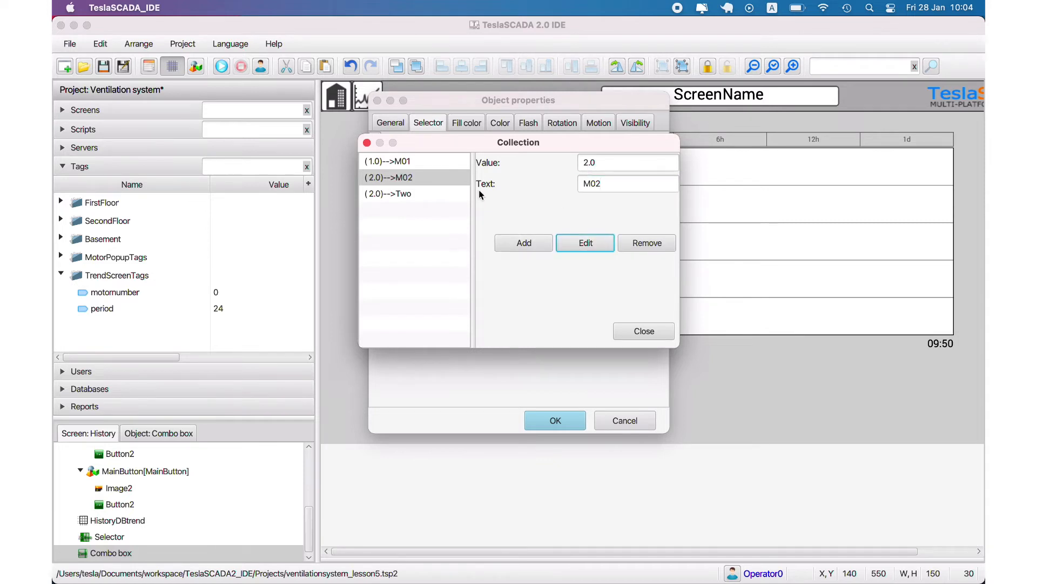
- Change the combo box's third range entry to value 3.0 with the text M03 and apply the object properties
left_click(411, 193)
double_click(643, 162)
type("3.0")
key("Tab")
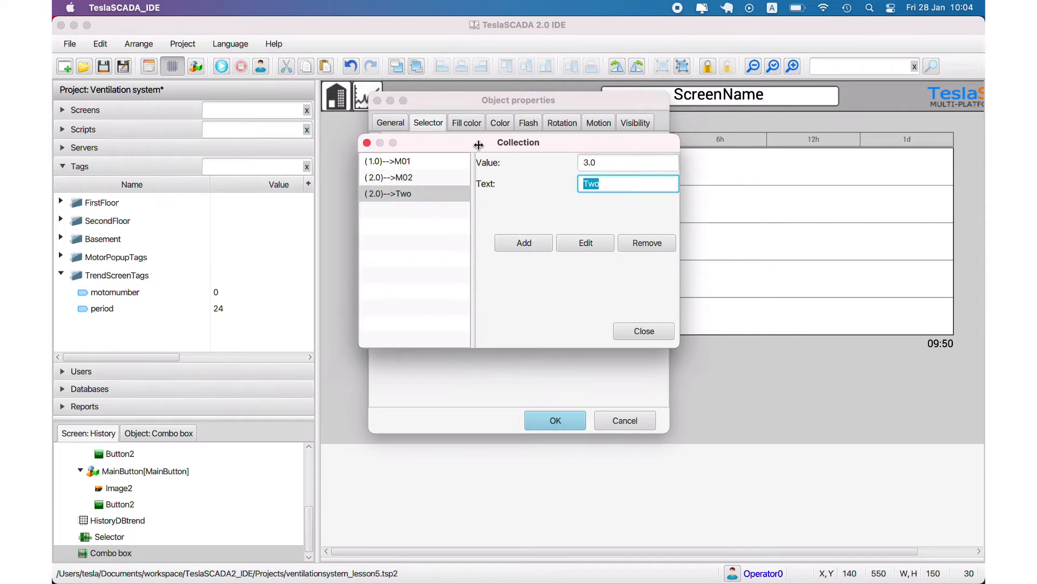
type("M03")
left_click(583, 242)
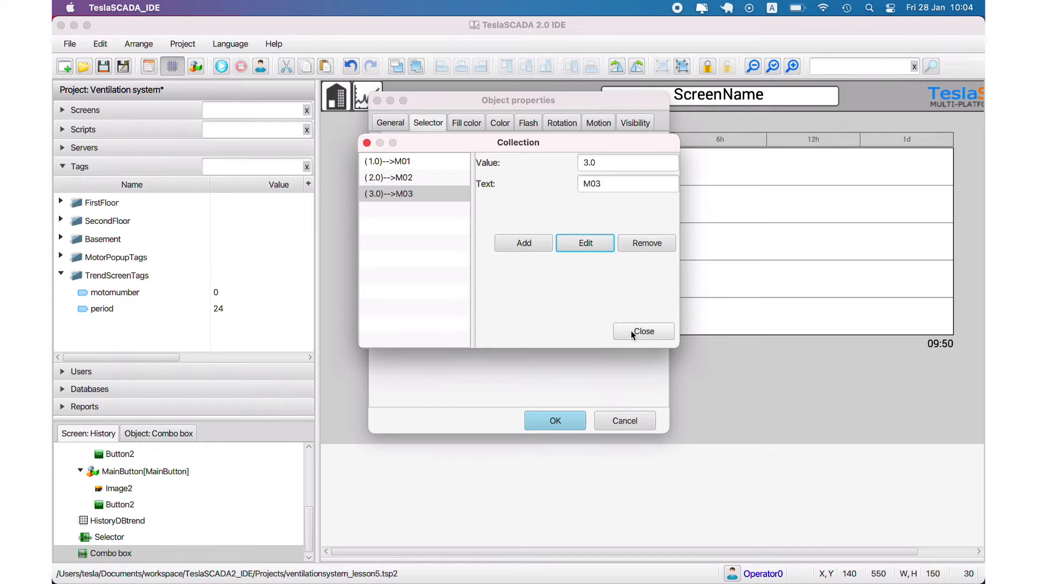
left_click(632, 331)
left_click(565, 425)
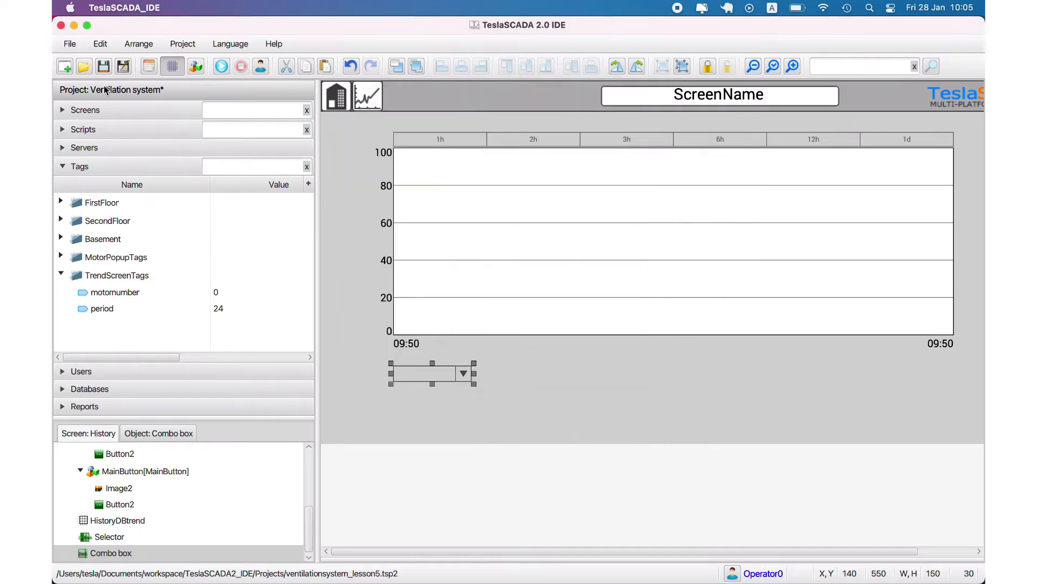
- Save the project and set the motornumber tag's initial value to 1
left_click(104, 67)
double_click(187, 293)
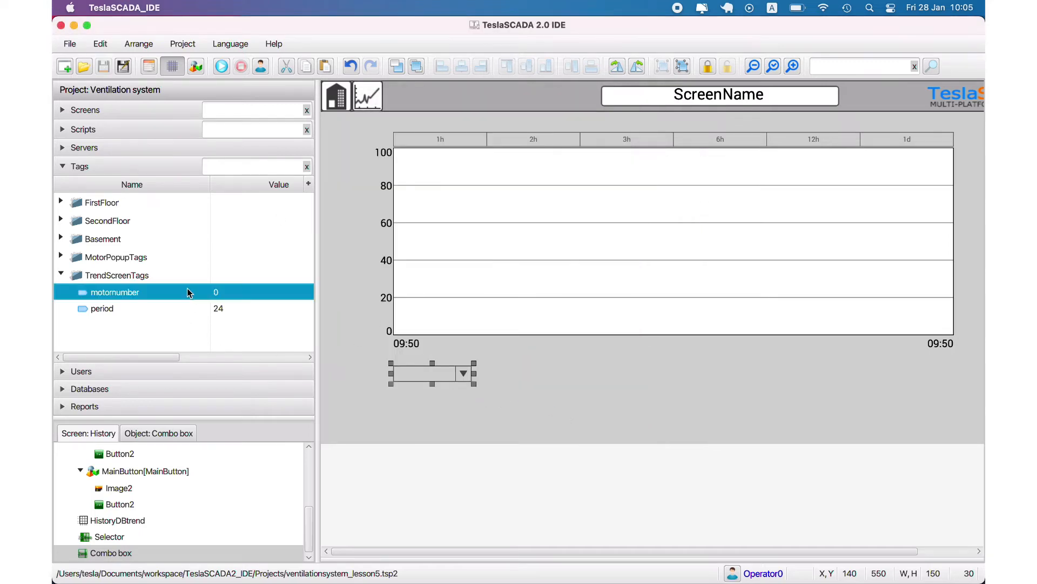
left_click_drag(507, 237, 439, 229)
type("1")
left_click(556, 478)
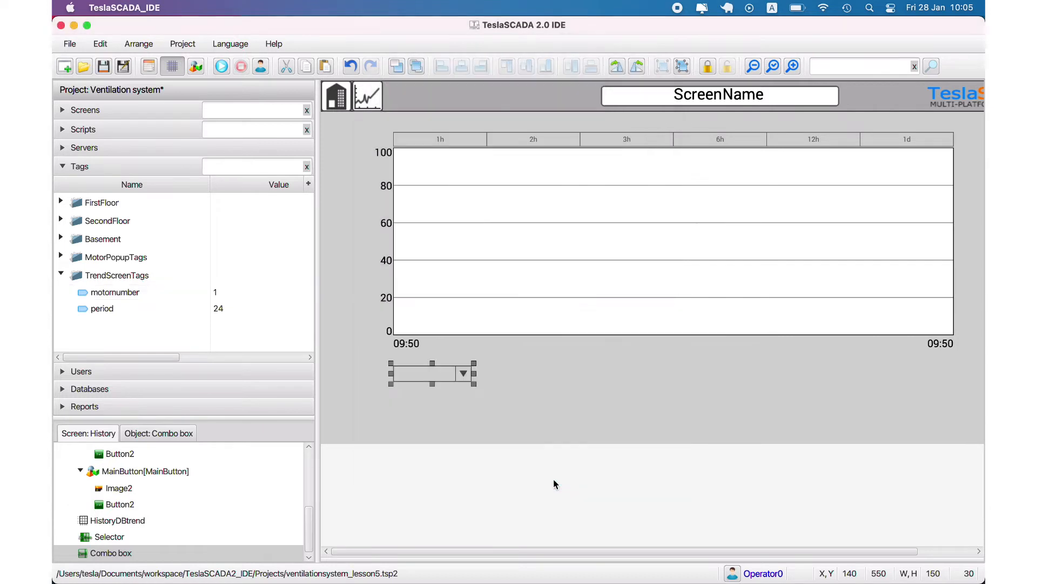
left_click(241, 66)
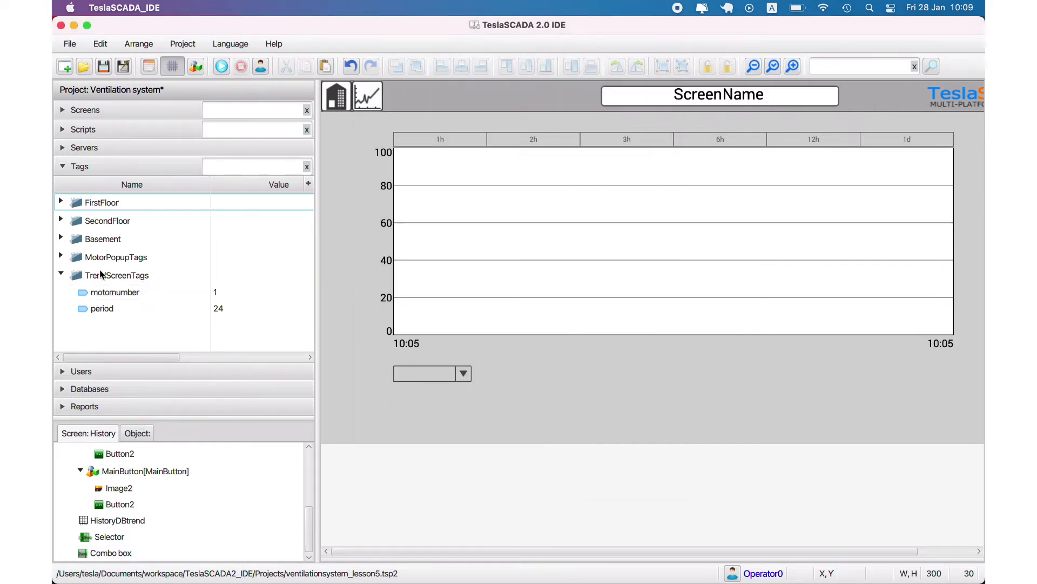
- Create a Double(64 bit) tag named curvered in the TrendScreenTags group
right_click(101, 274)
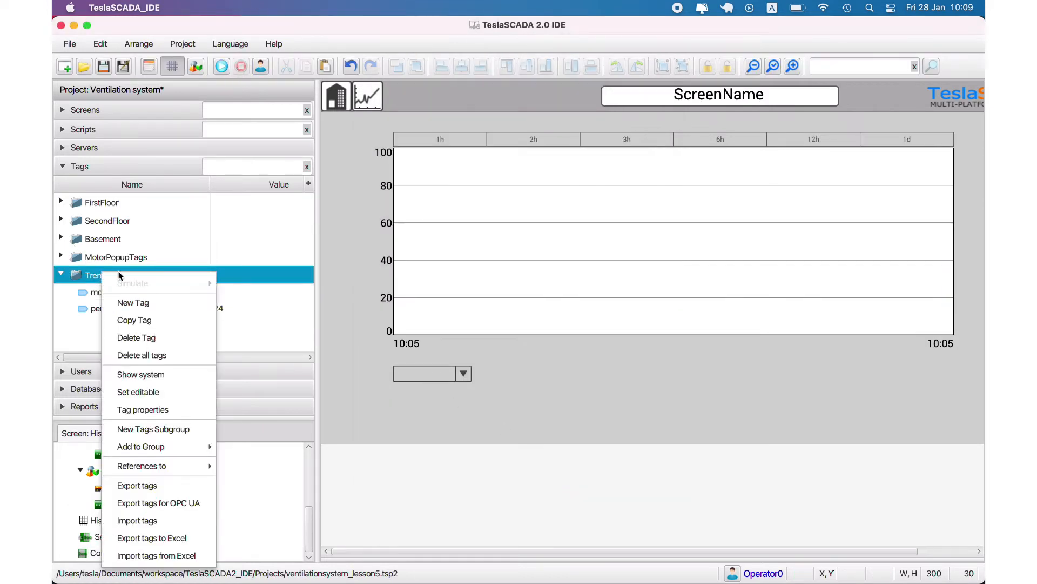
left_click(116, 302)
left_click(532, 164)
left_click(531, 280)
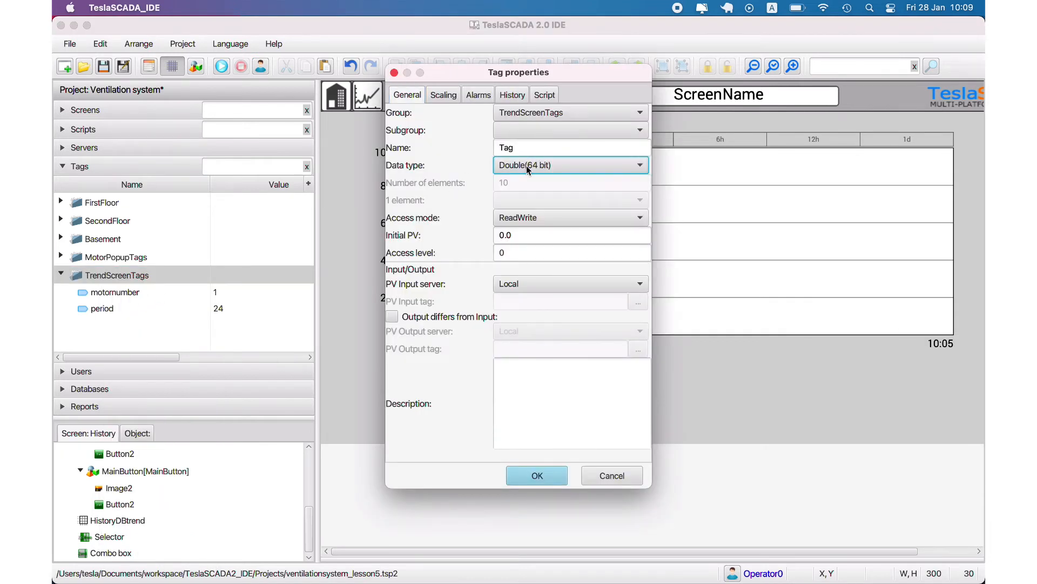
key("shift+Tab")
type("curvered")
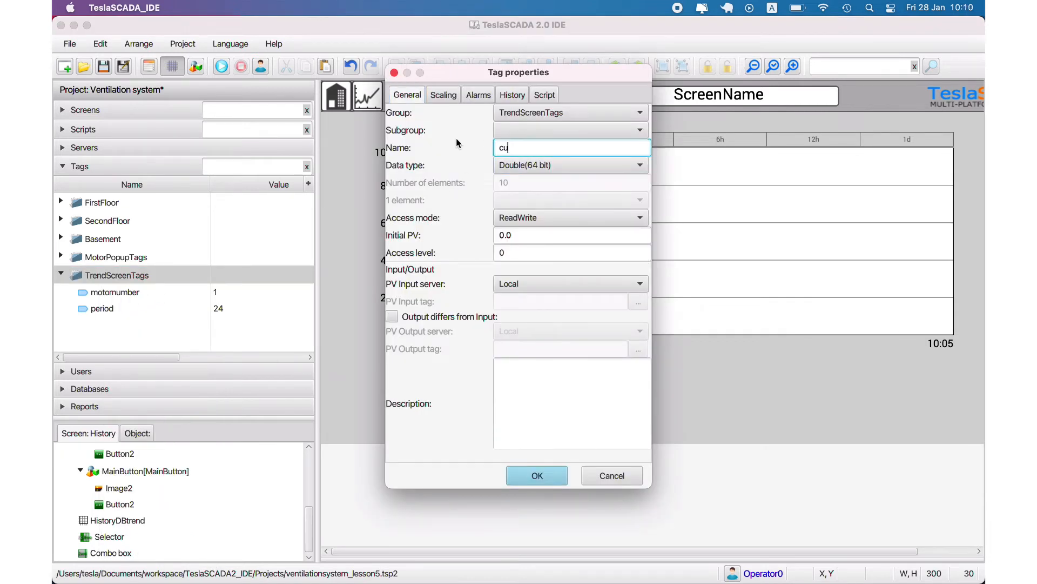
left_click(542, 482)
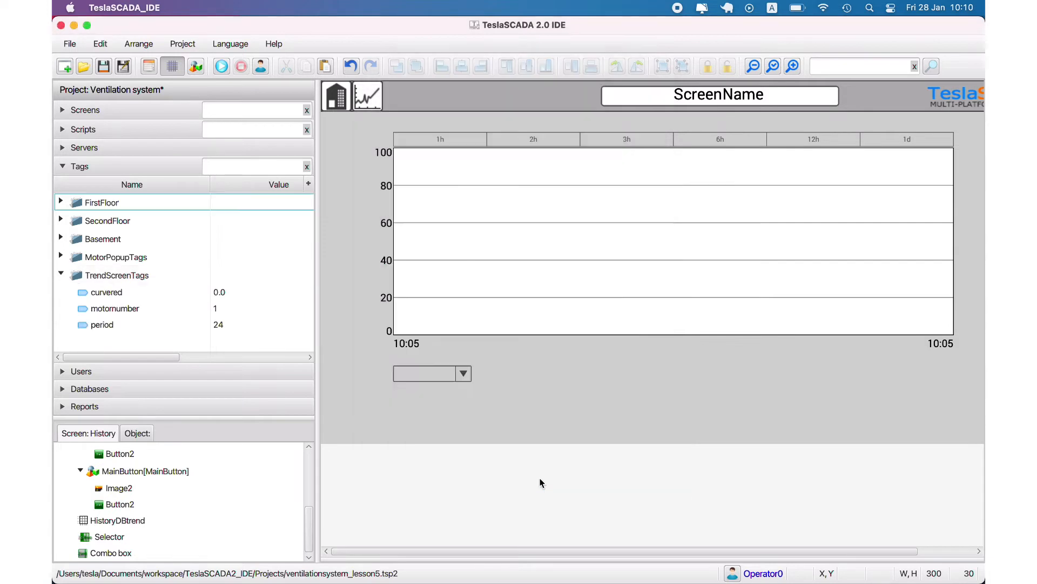
- Copy the curvered tag and rename the copy as curvegreen
right_click(106, 291)
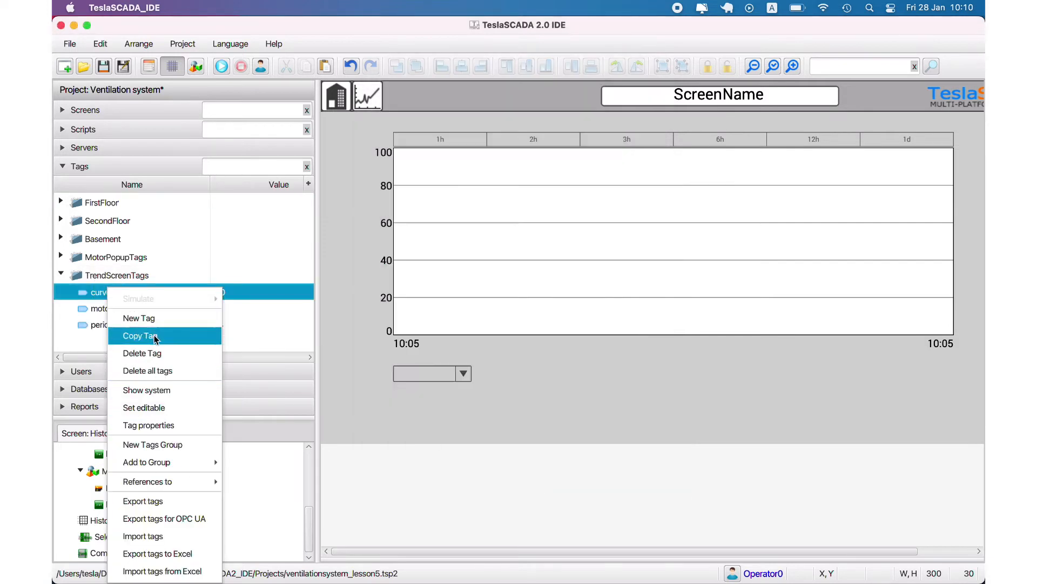
left_click(132, 335)
double_click(135, 315)
left_click(545, 147)
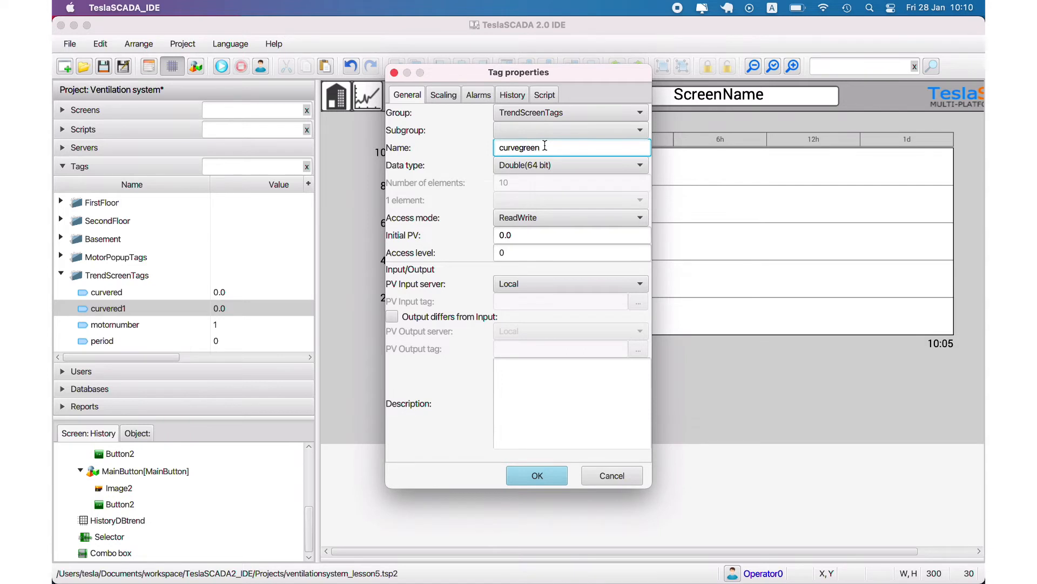
left_click(535, 476)
- Copy the curvegreen tag and rename the copy as curveblue
right_click(125, 293)
left_click(135, 334)
double_click(126, 309)
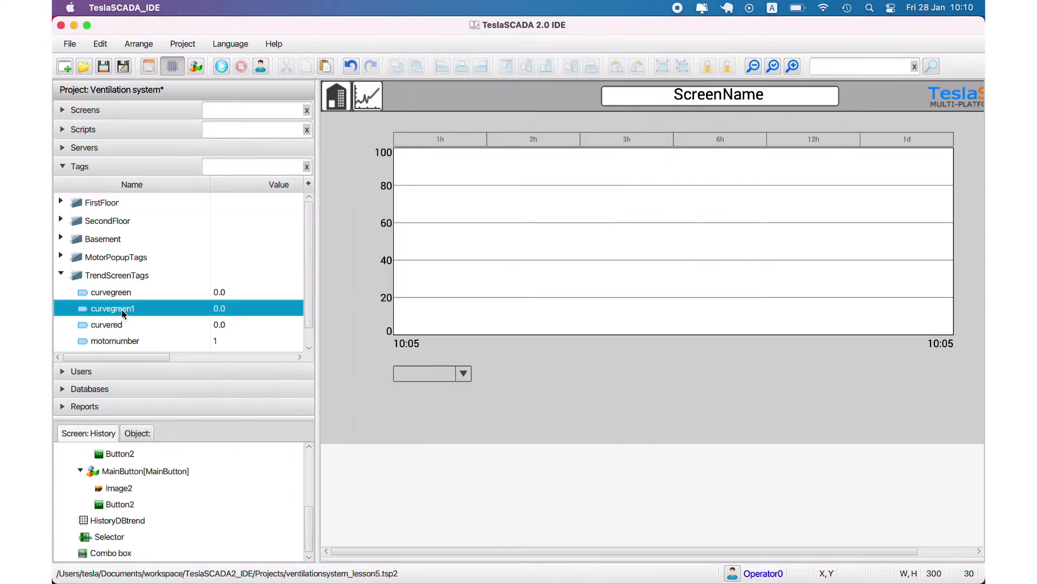
left_click(551, 143)
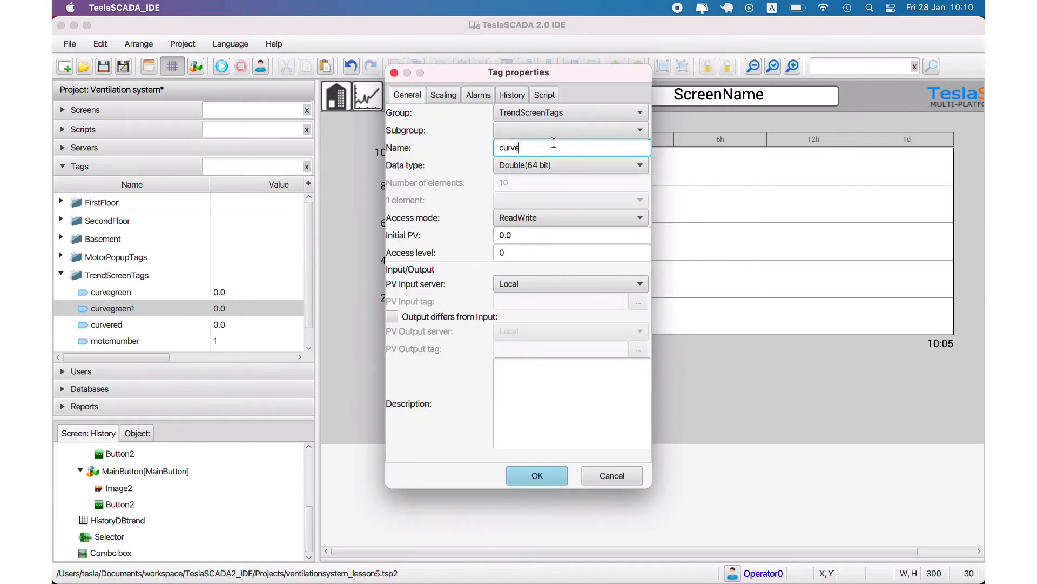
type("blue")
key("Return")
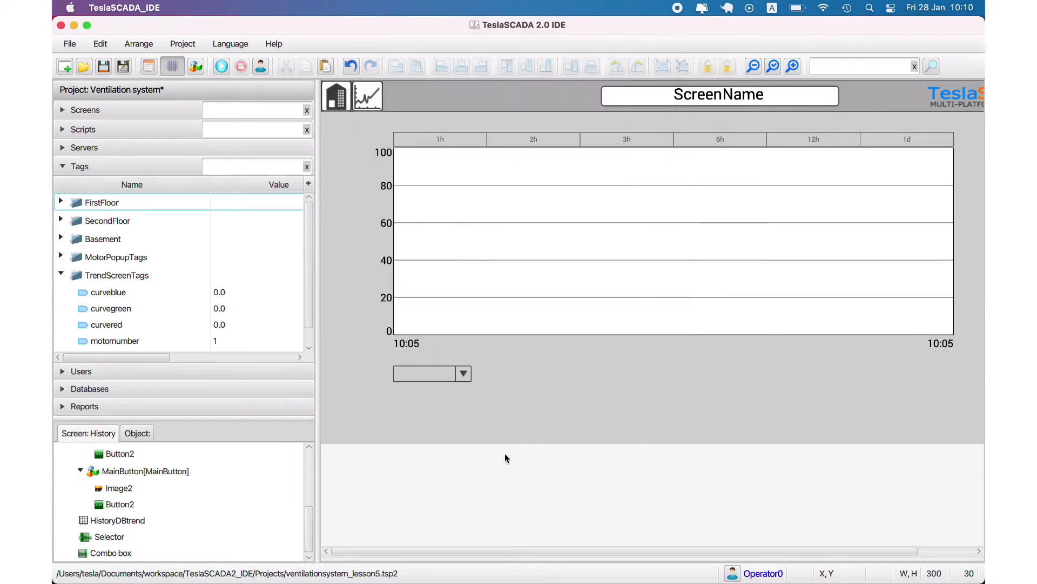
- Add a Color picker widget and place it just beside the combo box below the trend
right_click(515, 364)
left_click(529, 316)
scroll(363, 357, "down", 5)
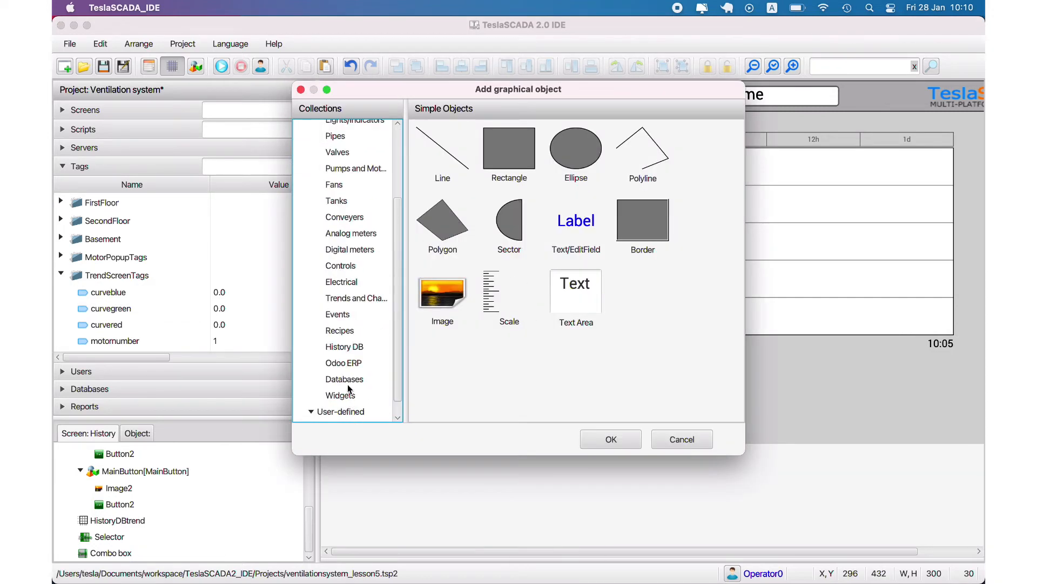
left_click(349, 392)
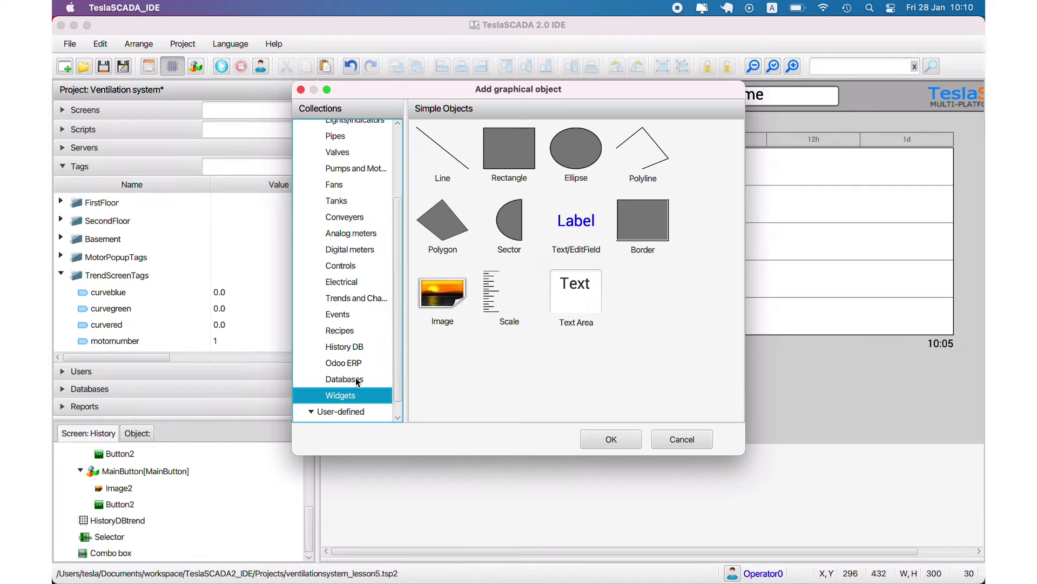
left_click(627, 240)
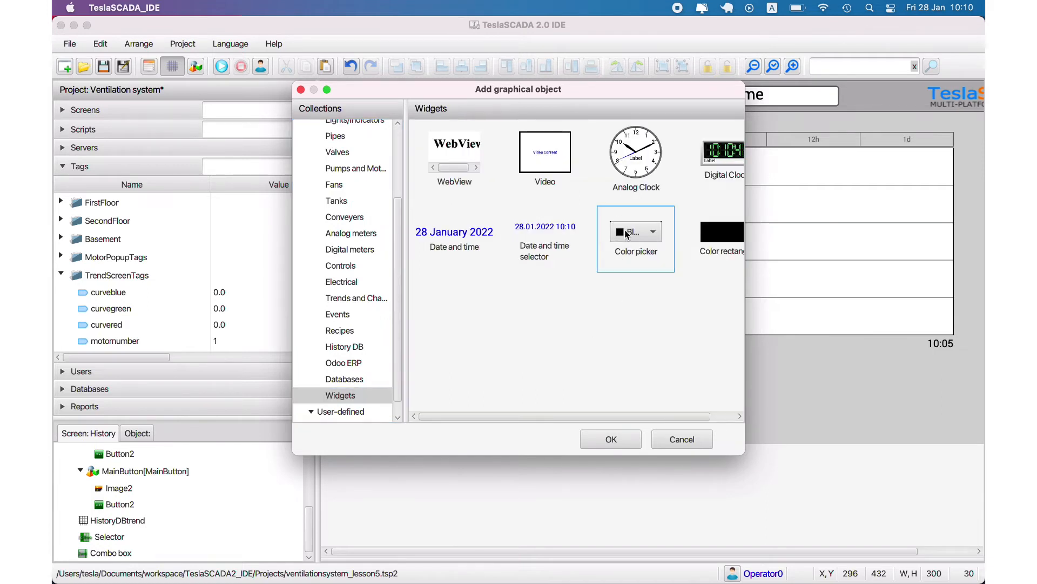
double_click(625, 229)
left_click(491, 362)
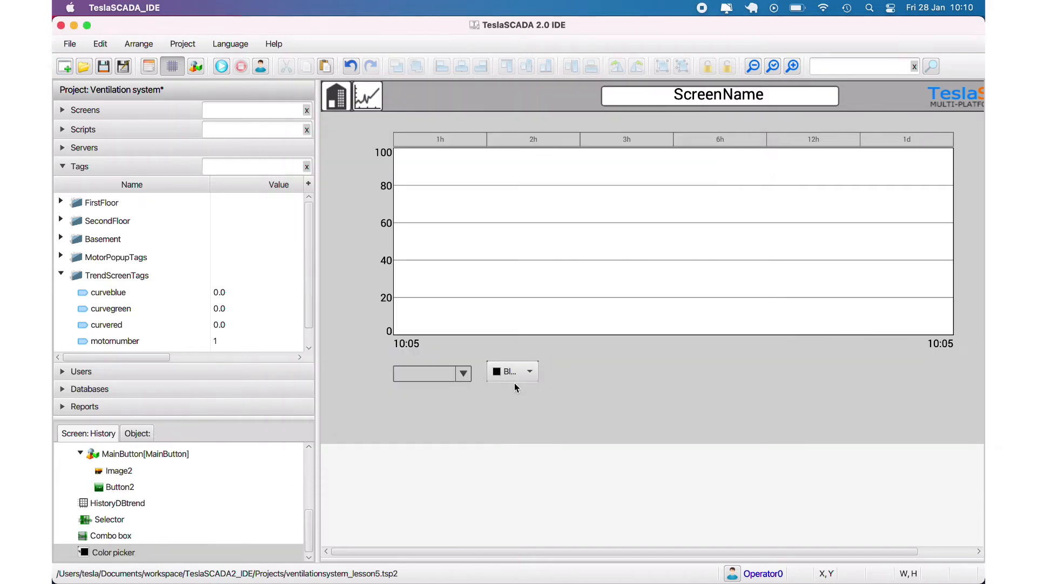
left_click(518, 374)
left_click_drag(511, 359, 512, 381)
left_click(515, 378)
- Bind the color picker's red, green and blue colors to curvered, curvegreen and curveblue, and save the project
double_click(511, 379)
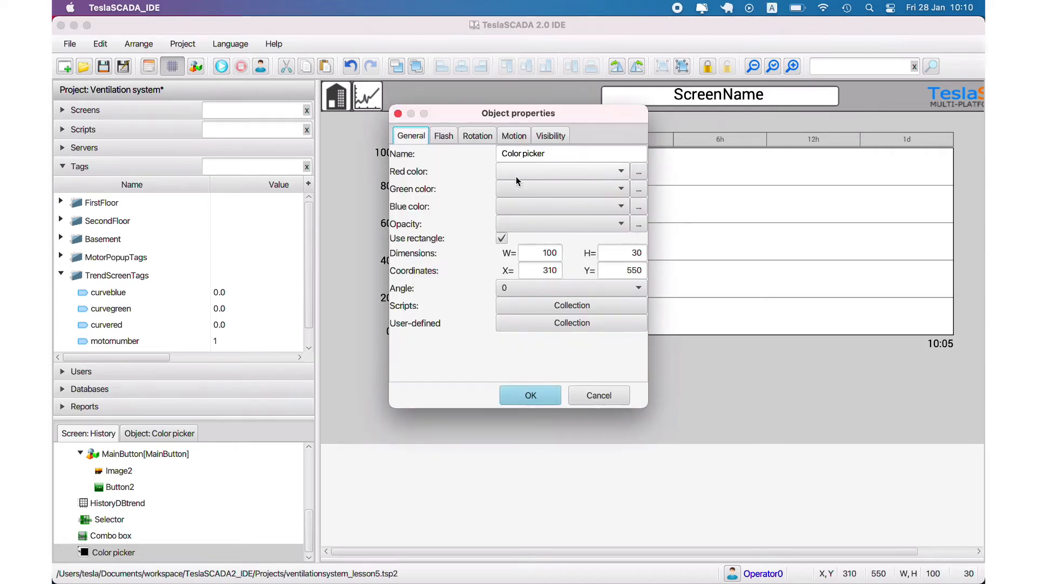
left_click(562, 172)
left_click(639, 172)
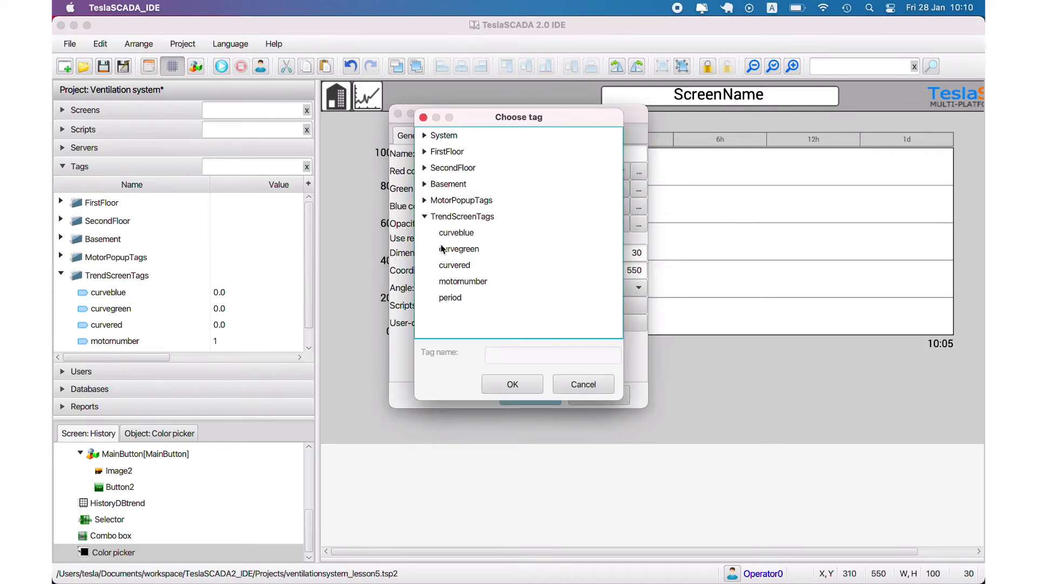
double_click(459, 265)
left_click(639, 189)
left_click(424, 216)
double_click(459, 249)
left_click(638, 206)
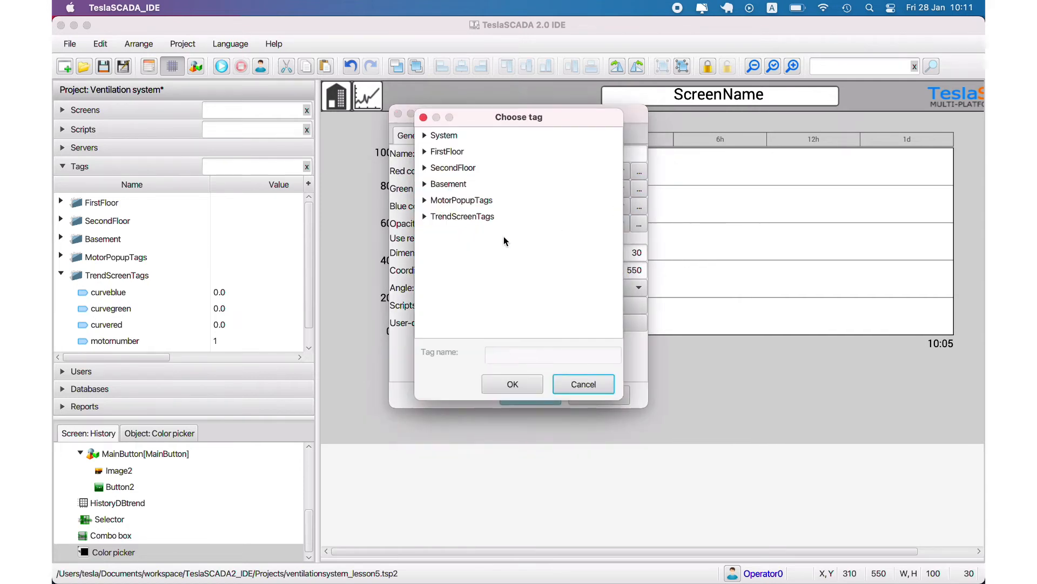
left_click(425, 217)
double_click(464, 233)
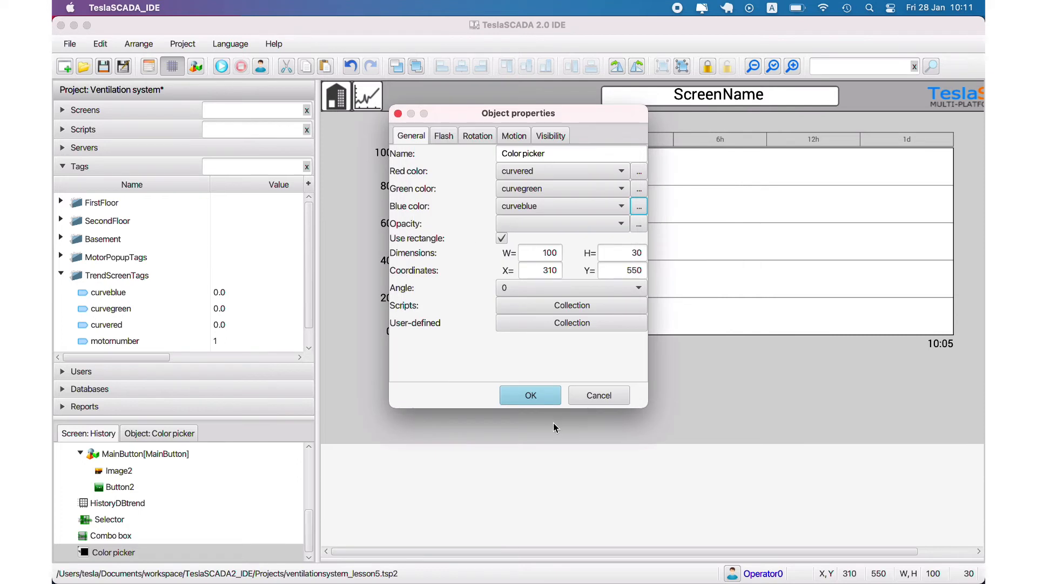
left_click(547, 402)
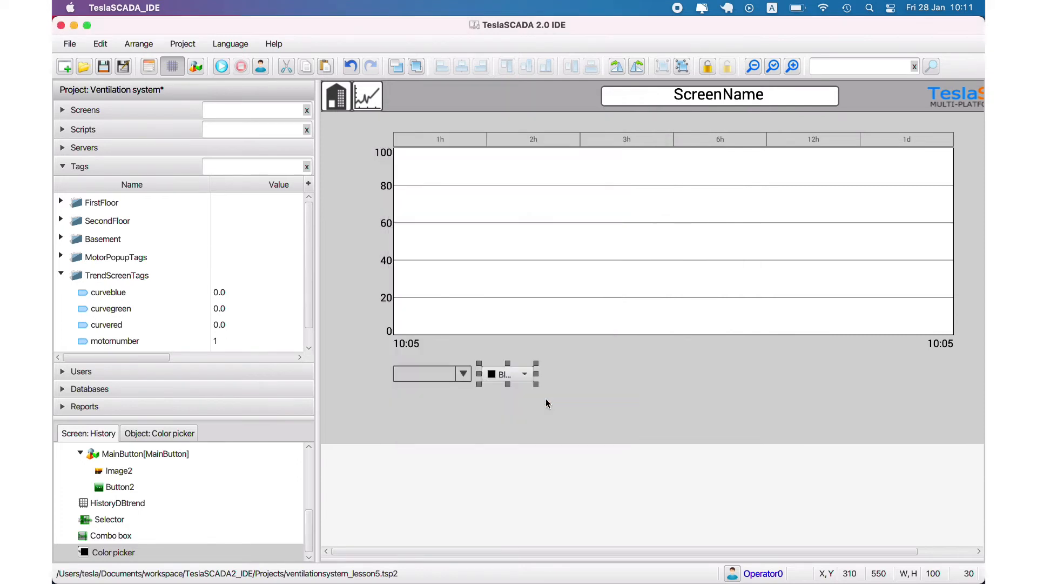
left_click(104, 73)
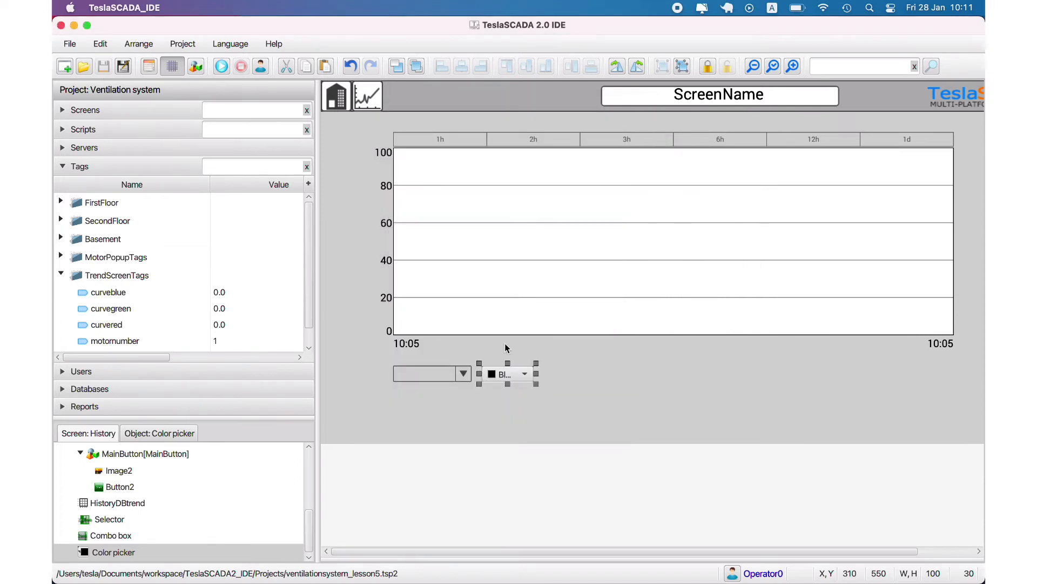
- Add a button from the Buttons and Switches collection beside the color picker
right_click(574, 370)
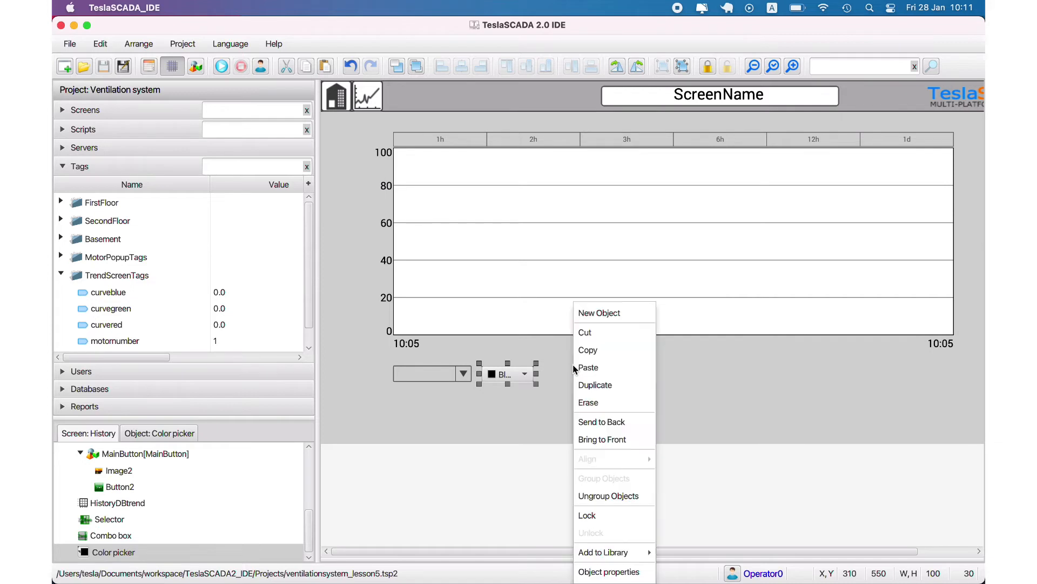
left_click(595, 313)
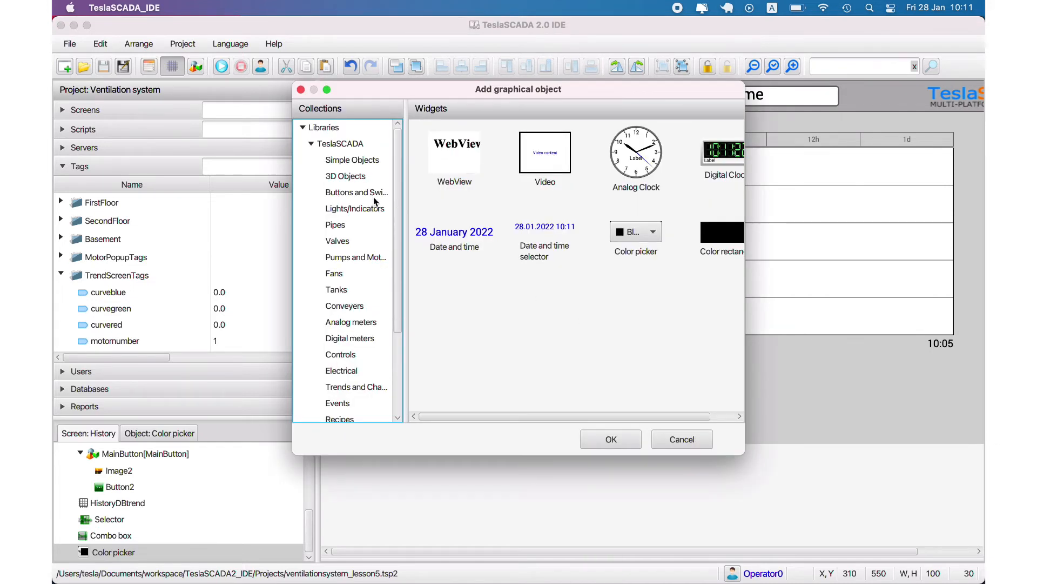
left_click(355, 192)
left_click(439, 151)
double_click(439, 151)
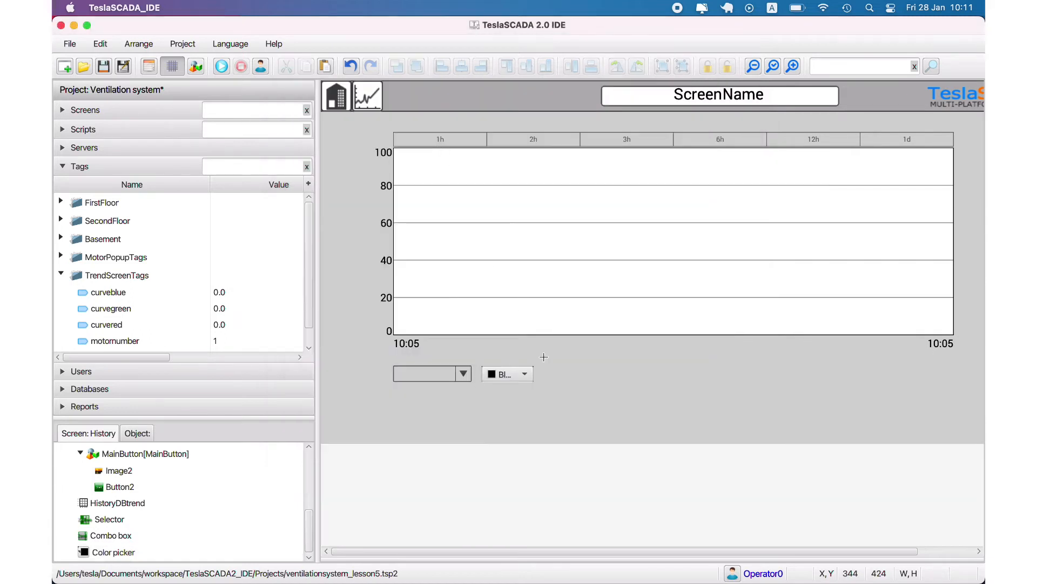
- Set the color picker's height to 35, align it with the combo box, and save the project
left_click(508, 374)
left_click_drag(507, 364, 508, 359)
left_click(461, 374)
double_click(501, 374)
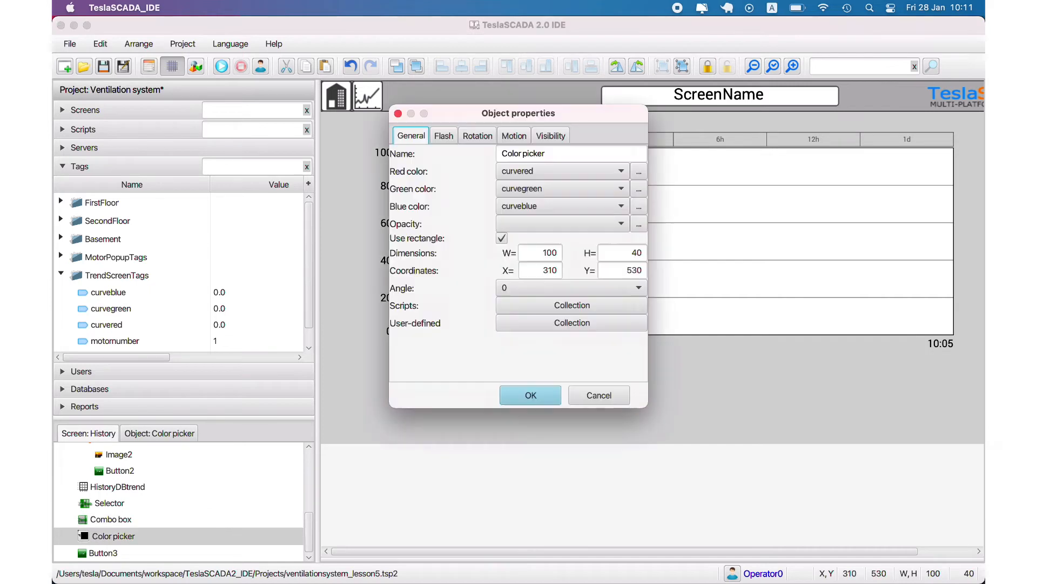
double_click(626, 257)
type("35")
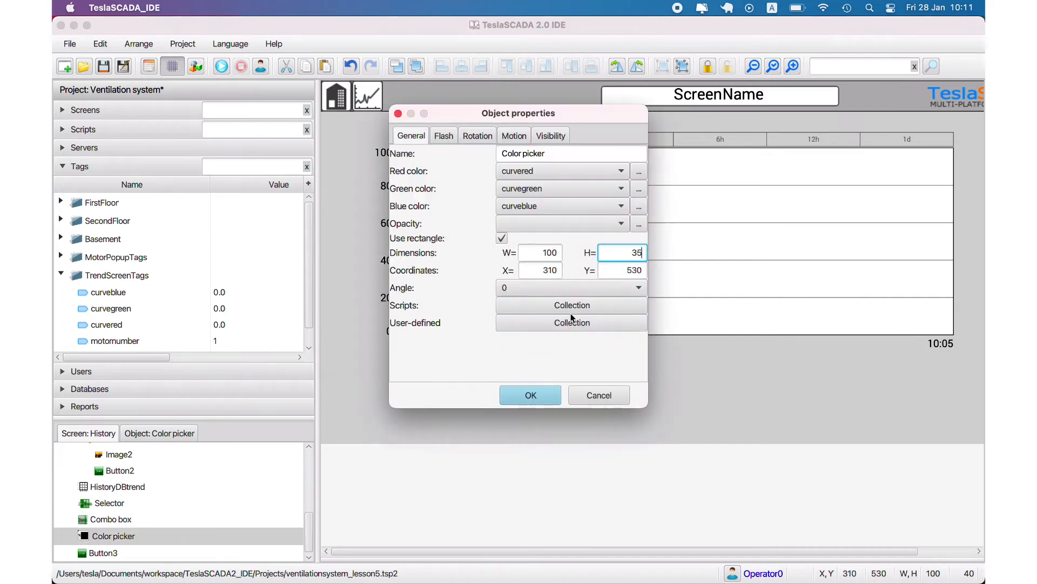
left_click(512, 390)
left_click_drag(510, 375, 506, 378)
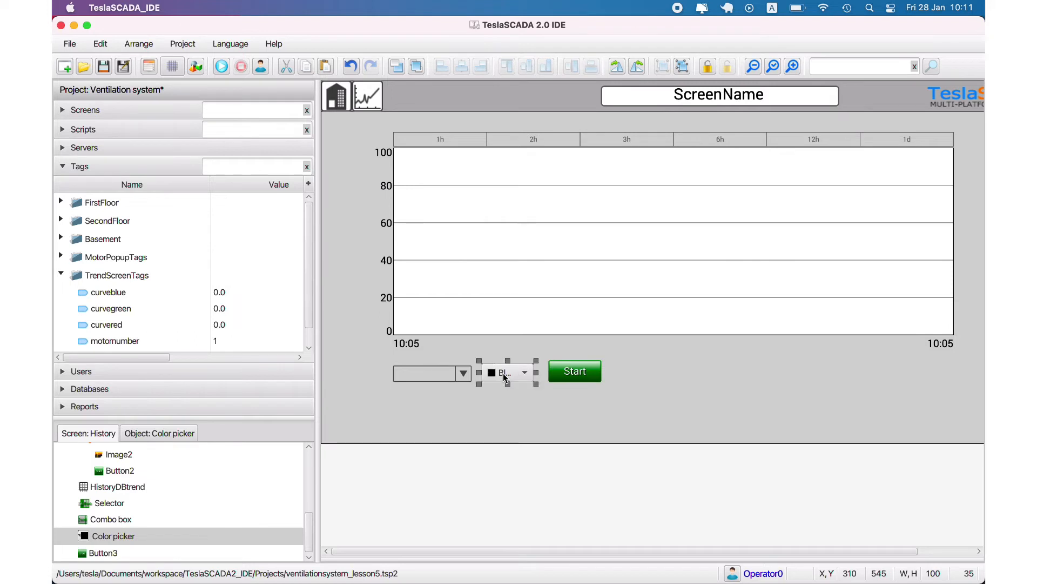
left_click(124, 70)
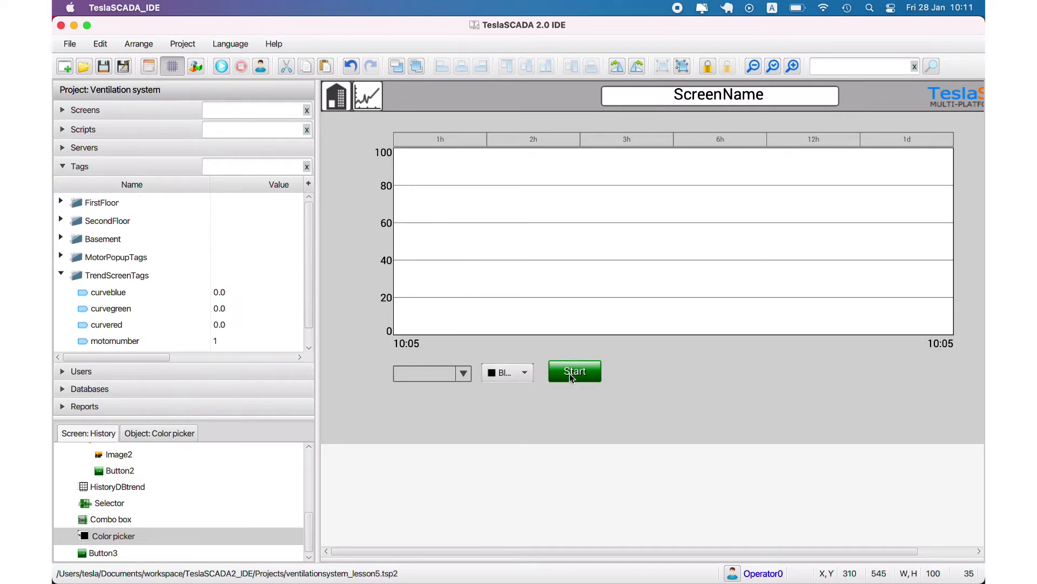
- Line up the Start button with the color picker and set its height to 35
left_click(572, 378)
left_click_drag(571, 369, 578, 375)
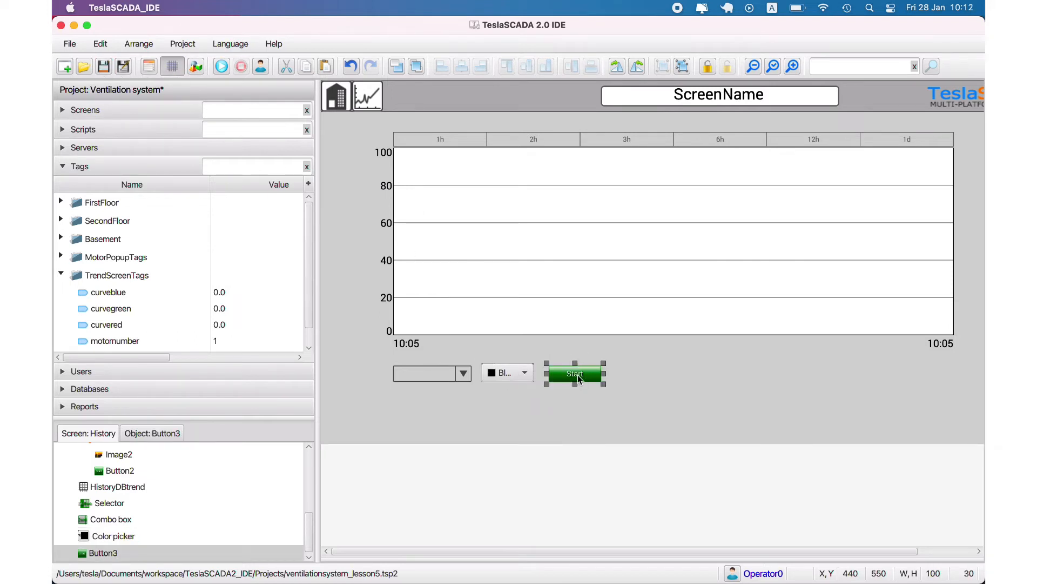
double_click(576, 376)
left_click(670, 293)
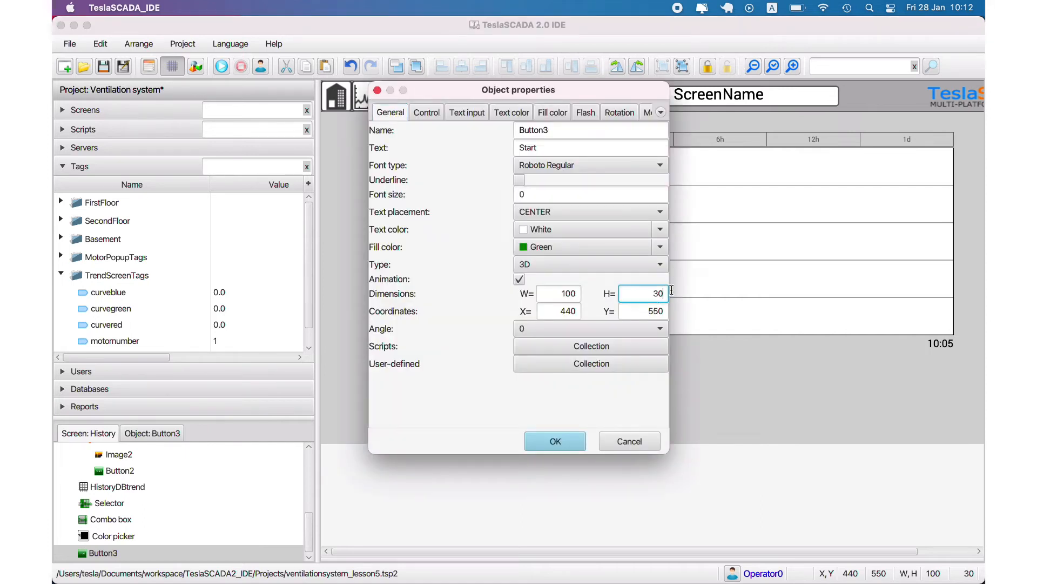
type("5")
left_click(580, 438)
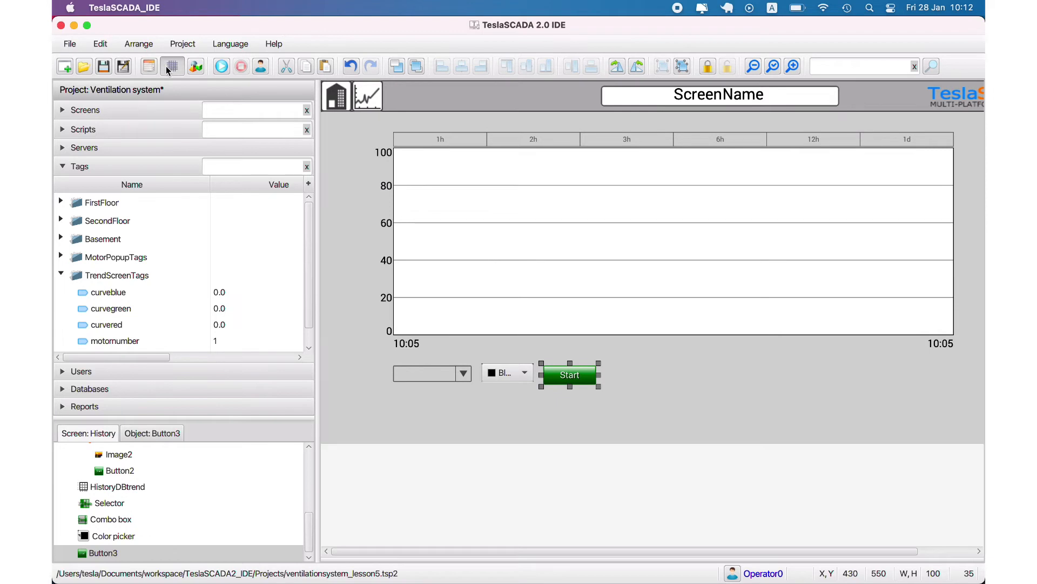
- Style the Start button as 2D with fill color #999999 and change its text to Add
double_click(549, 376)
left_click(535, 265)
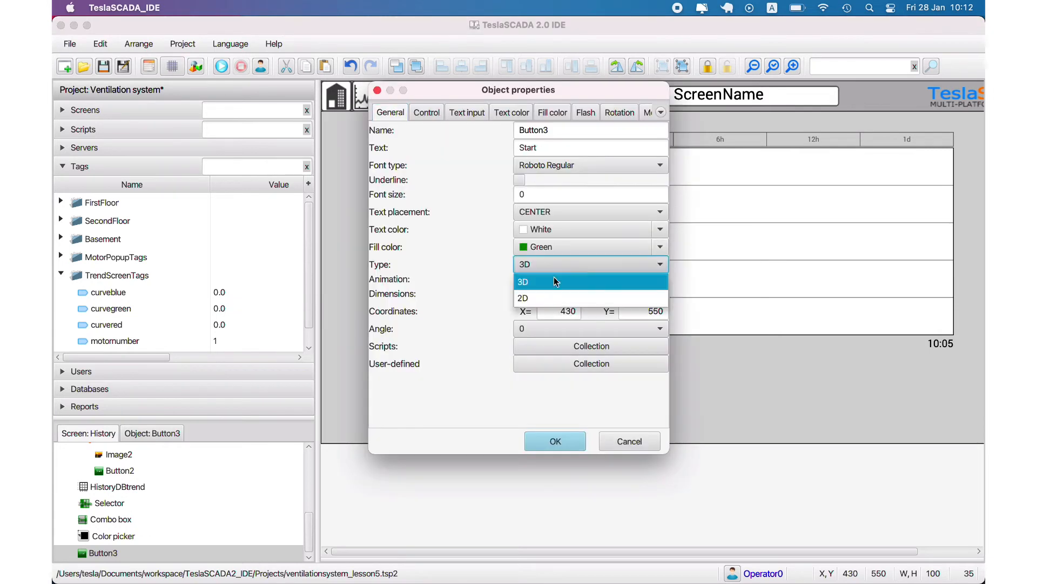
left_click(535, 278)
left_click(661, 246)
left_click(580, 264)
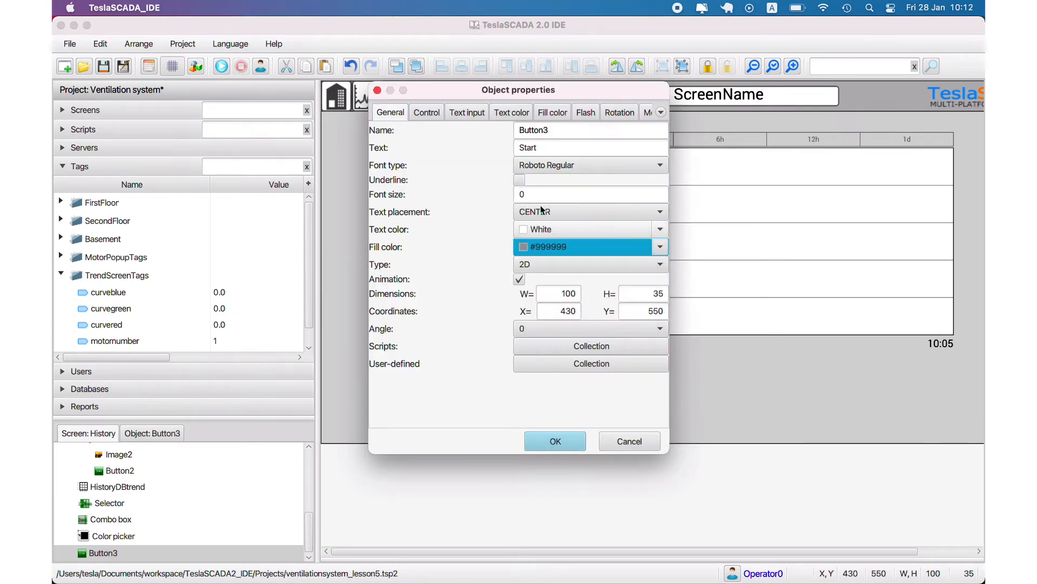
double_click(540, 150)
type("Add")
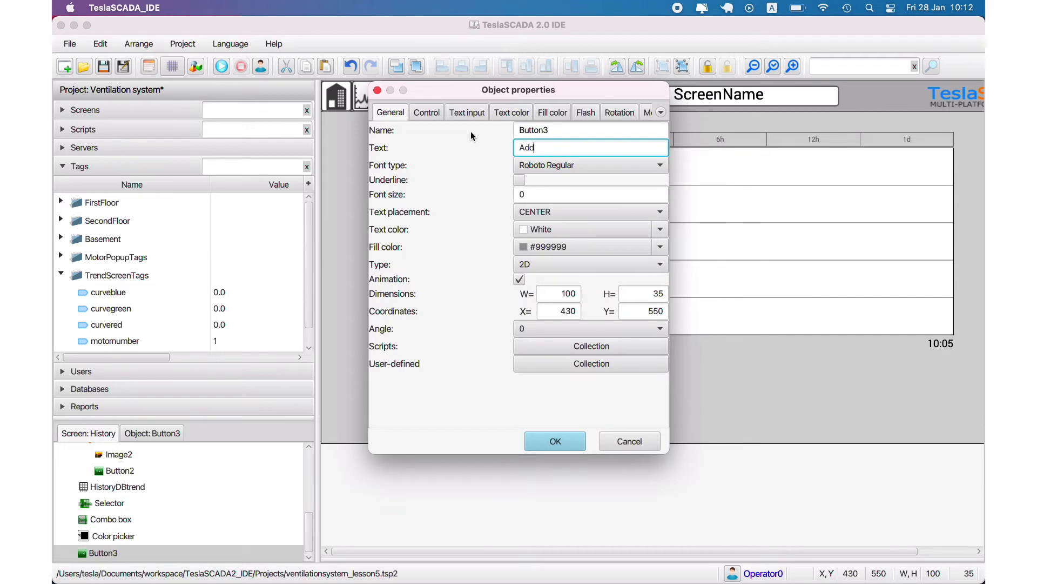
left_click(576, 444)
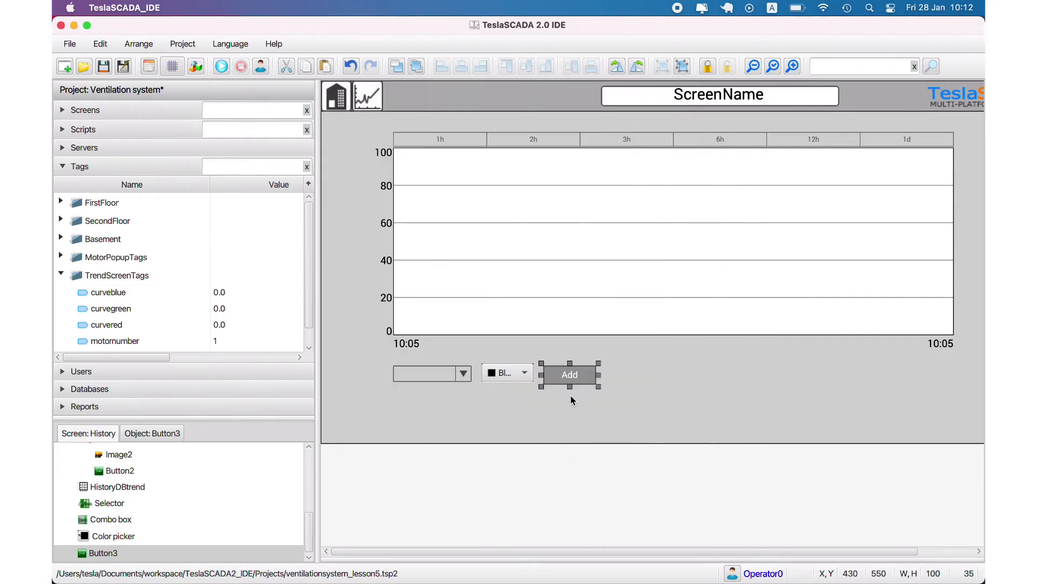
- Reduce the Add button's height to about 31 and align it with the color picker
left_click_drag(570, 387, 571, 376)
left_click(602, 381)
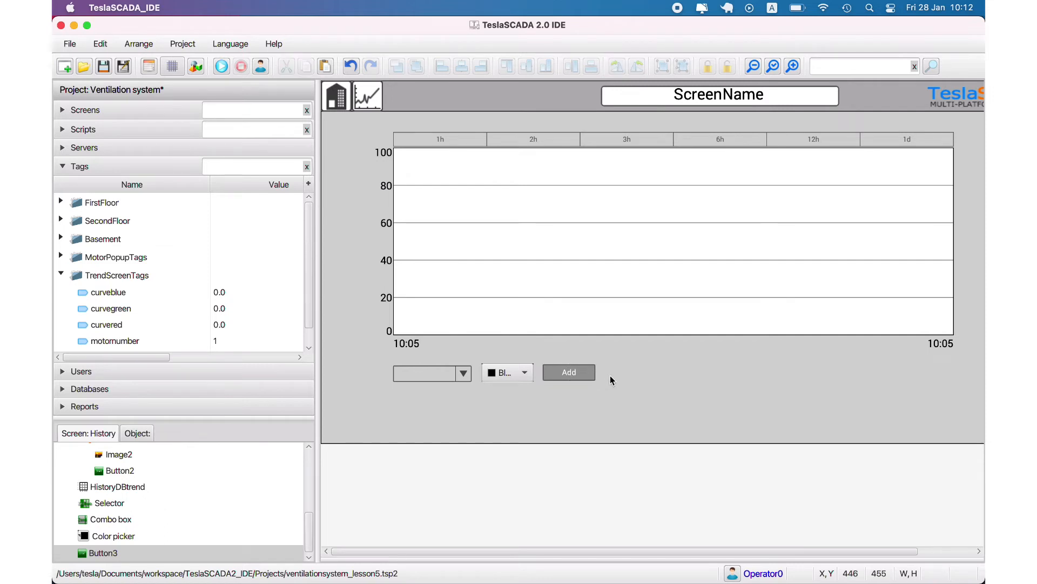
left_click(569, 363)
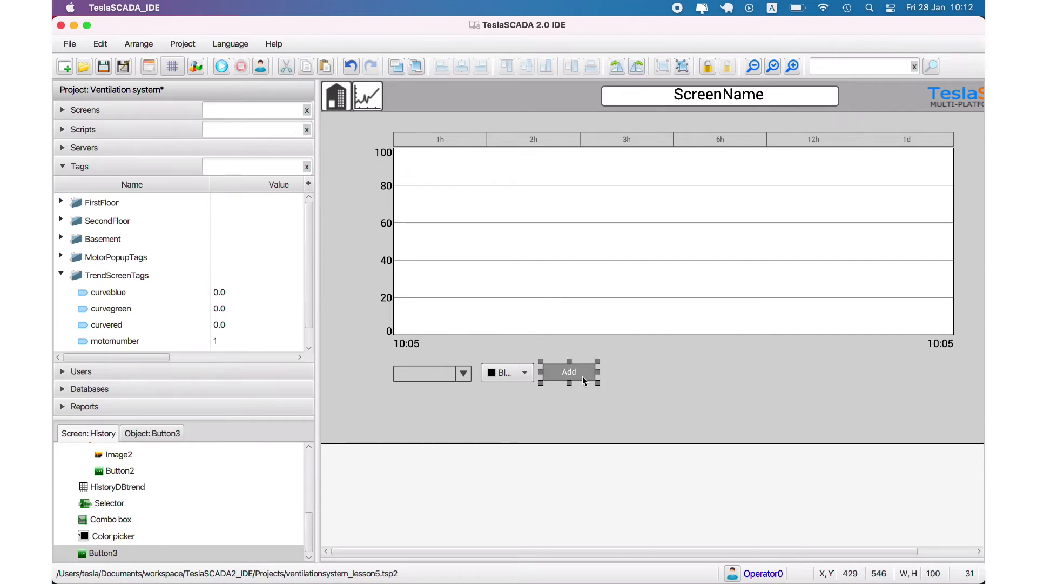
- Duplicate the Add button and place the copy next to the original
right_click(579, 372)
left_click(597, 384)
left_click_drag(629, 368, 635, 362)
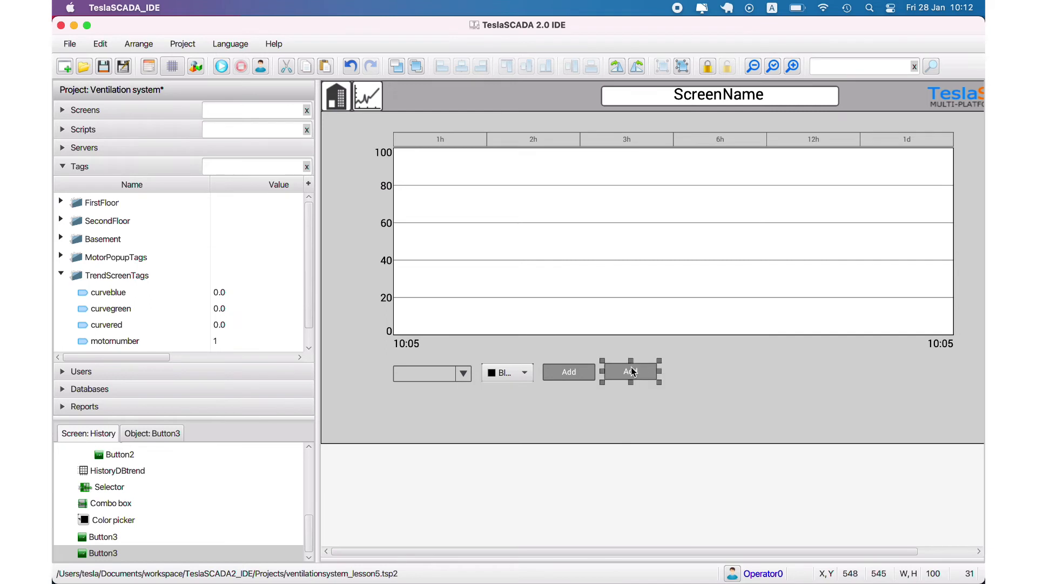
- Change the duplicated button's text to Remove and save the project
double_click(631, 367)
left_click(521, 151)
type("Remove")
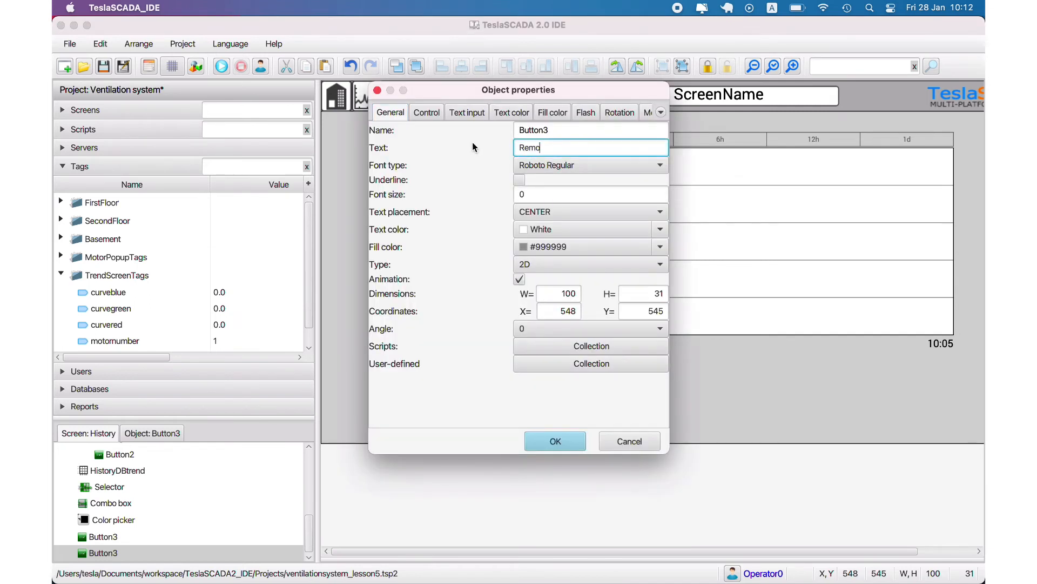
left_click(556, 438)
left_click(104, 66)
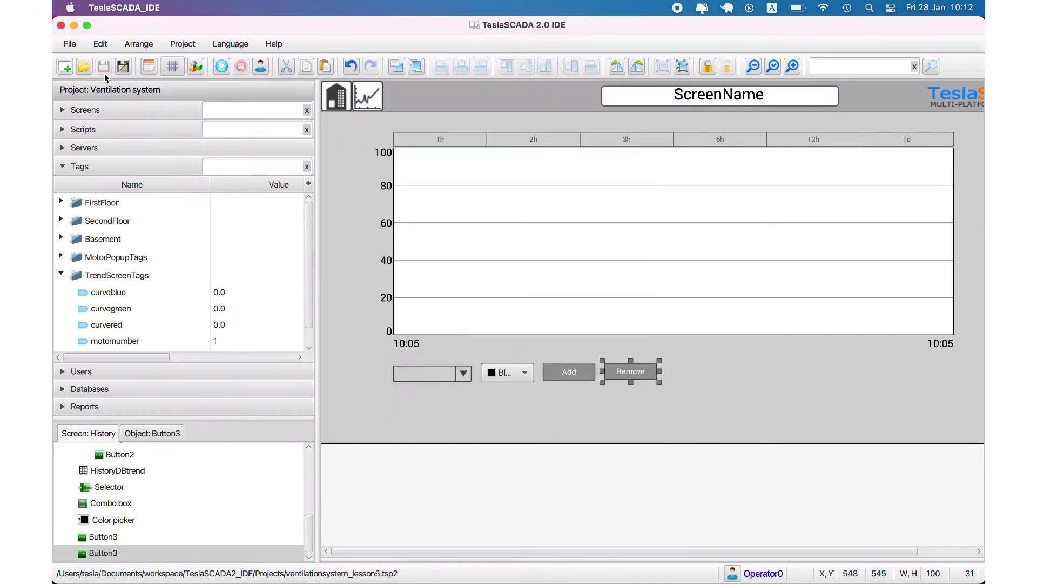
- Create an Object script named RemoveCurve with OnClick execution
left_click(83, 129)
right_click(134, 262)
left_click(158, 270)
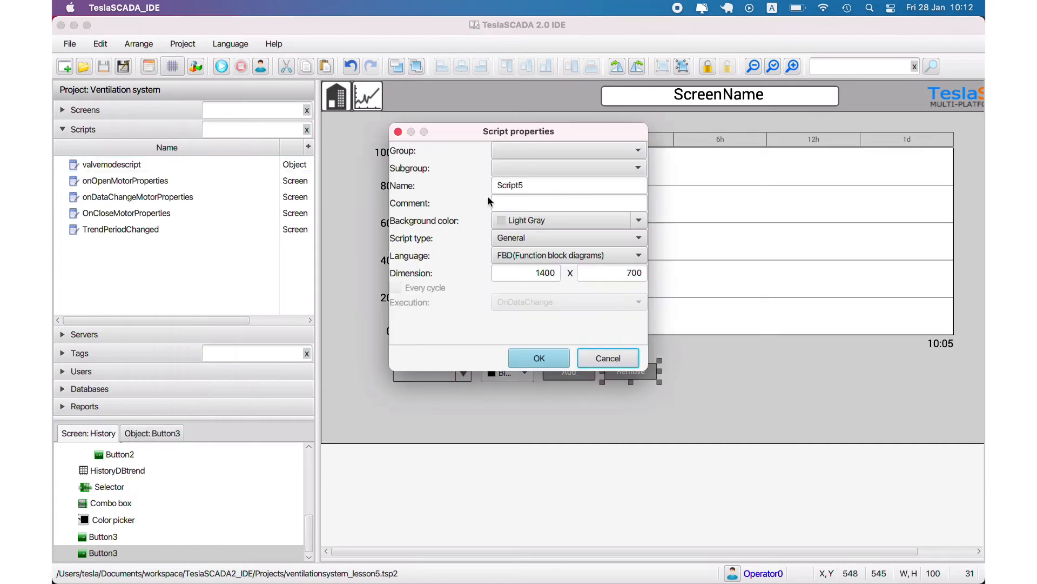
left_click(543, 238)
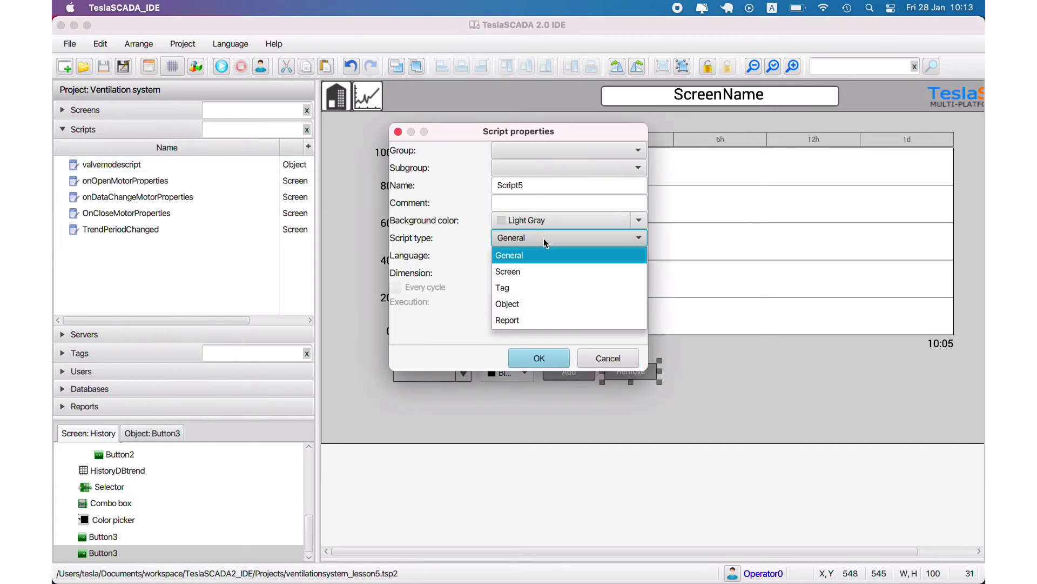
left_click(542, 304)
left_click(554, 303)
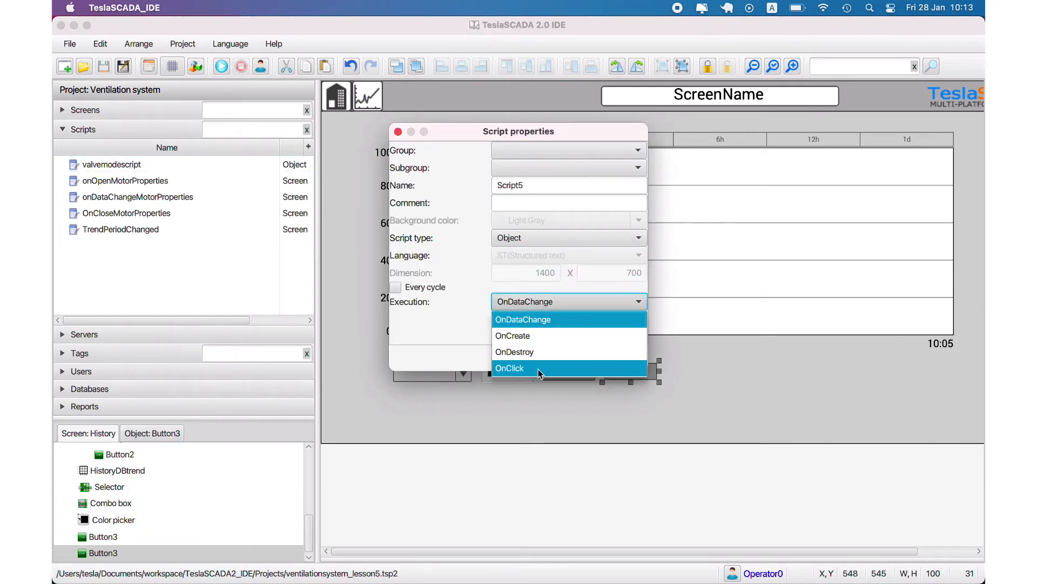
left_click(540, 370)
double_click(522, 185)
type("RemoveCurve")
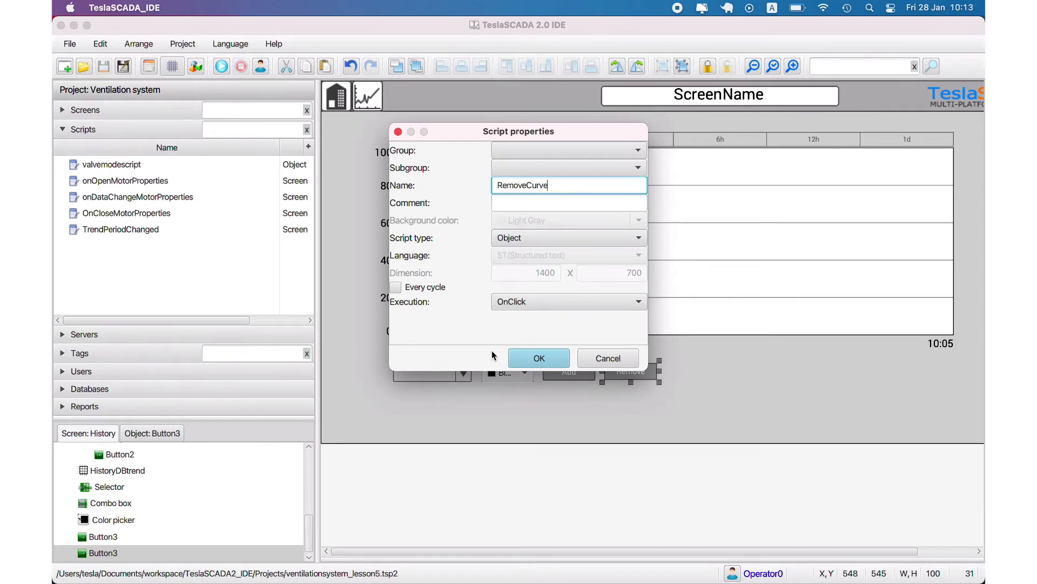
left_click(535, 358)
- Define string curvename as "M0"+Tags.motornumber in the RemoveCurve script and save the project
left_click(361, 86)
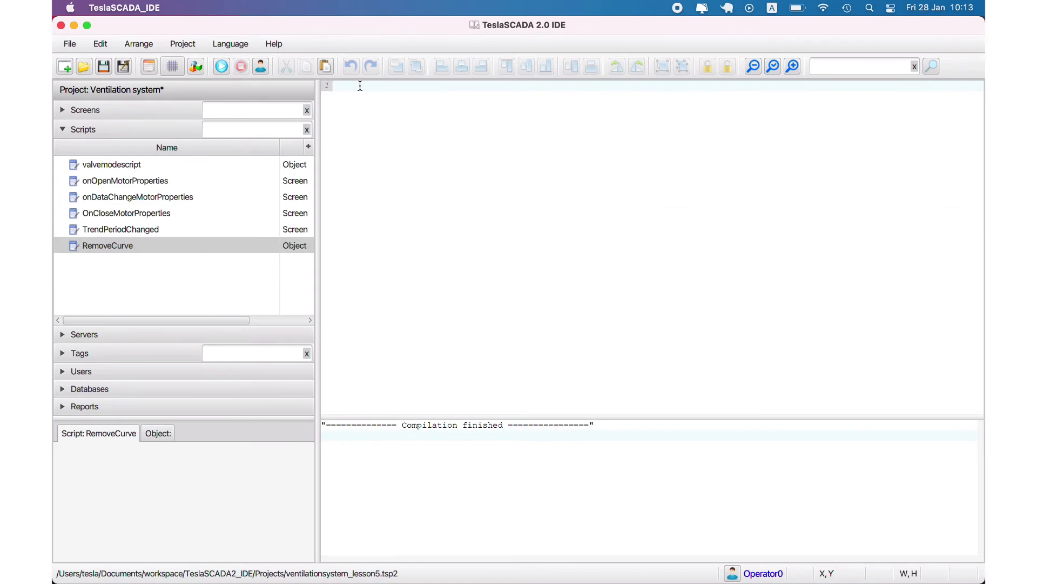
left_click(80, 353)
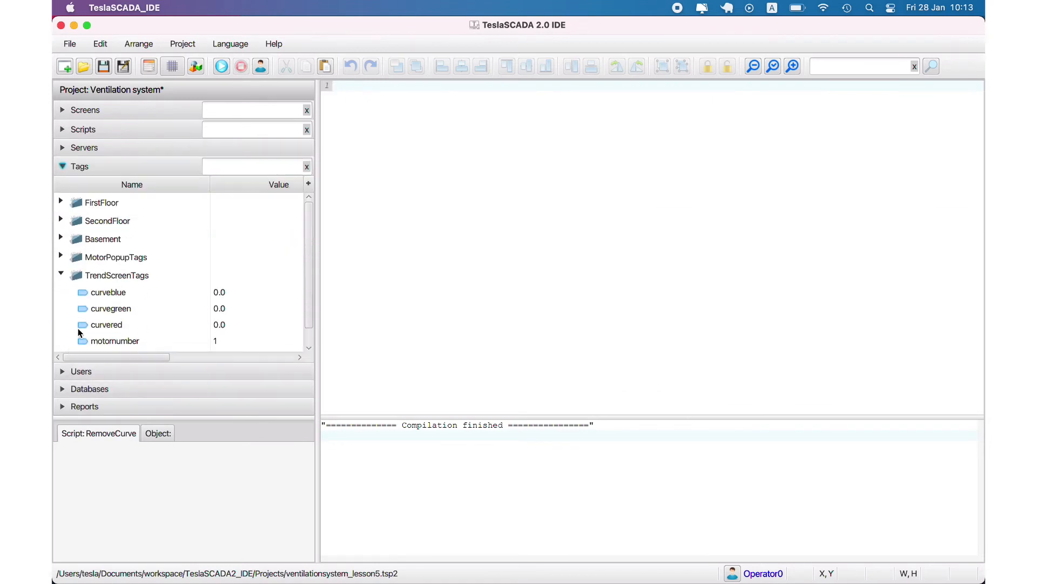
scroll(113, 320, "down", 1)
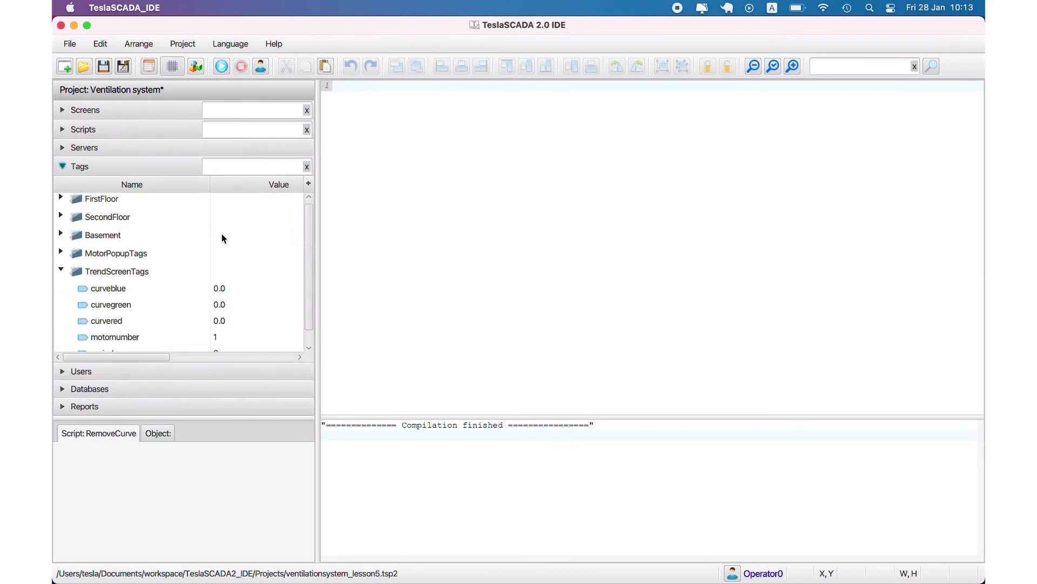
left_click(343, 90)
type("string curvename = \"M0\"+Tags.")
type("motor")
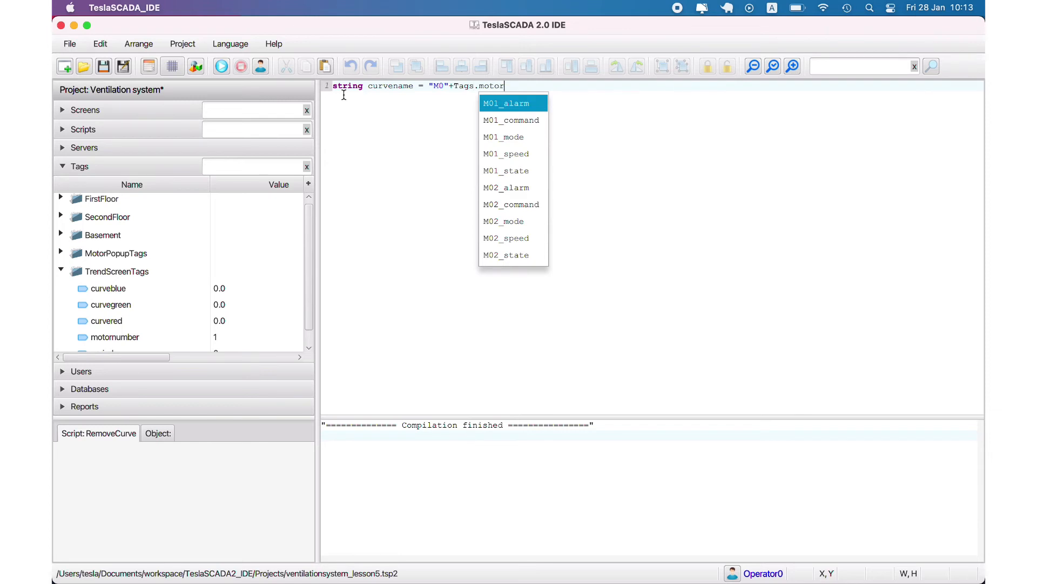
type("number;")
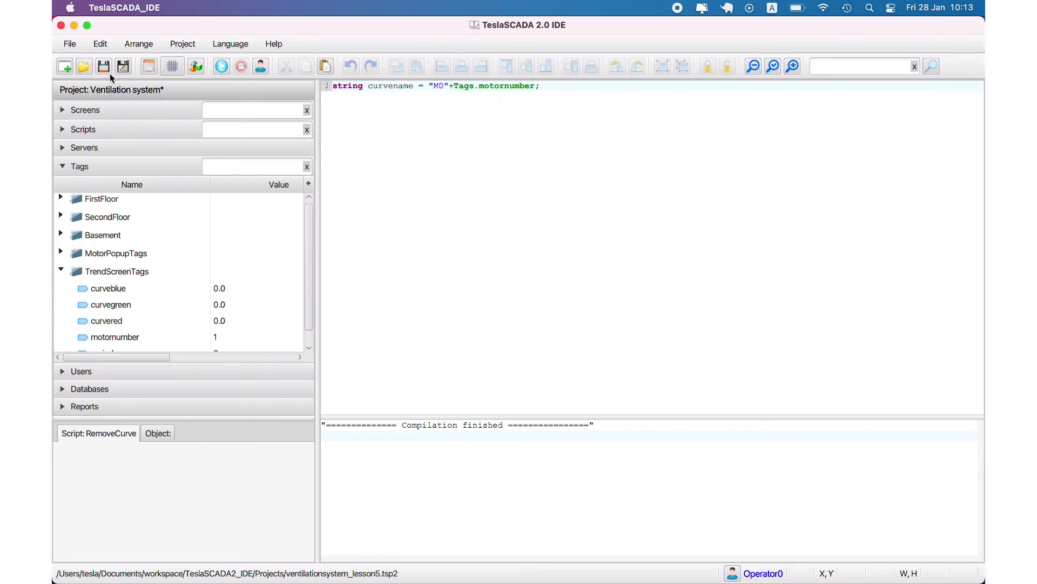
left_click(104, 67)
- Switch to Chrome and open the Trend's curve library page under the ST language embedded functions in the user manual
left_click(222, 565)
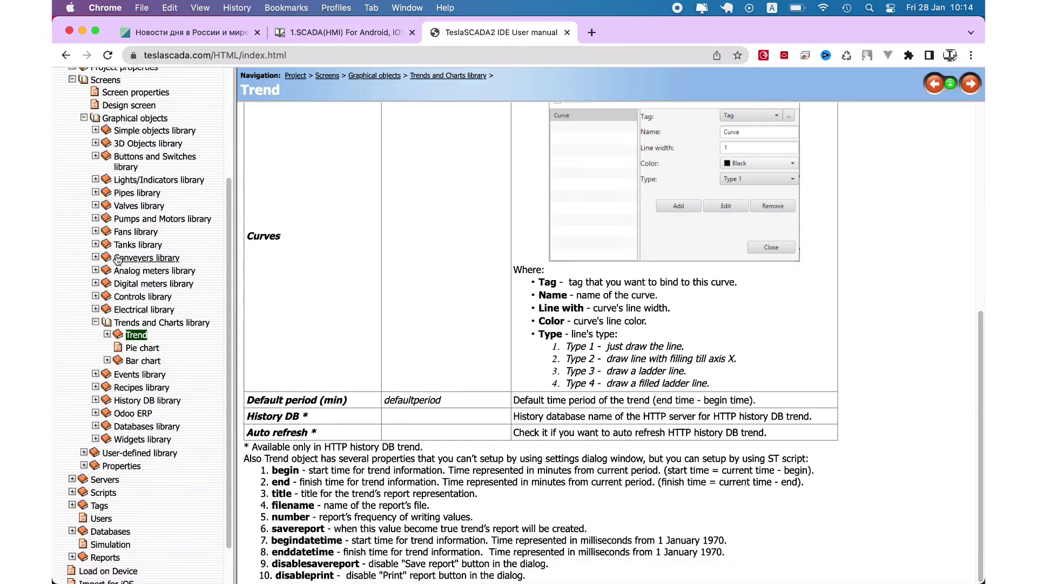
scroll(87, 422, "down", 2)
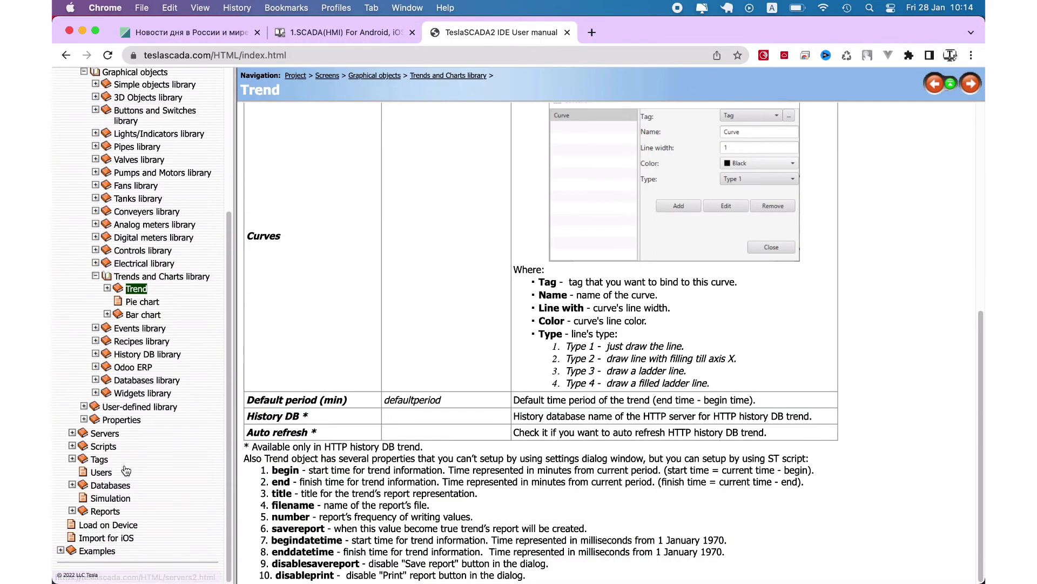
left_click(72, 446)
left_click(84, 447)
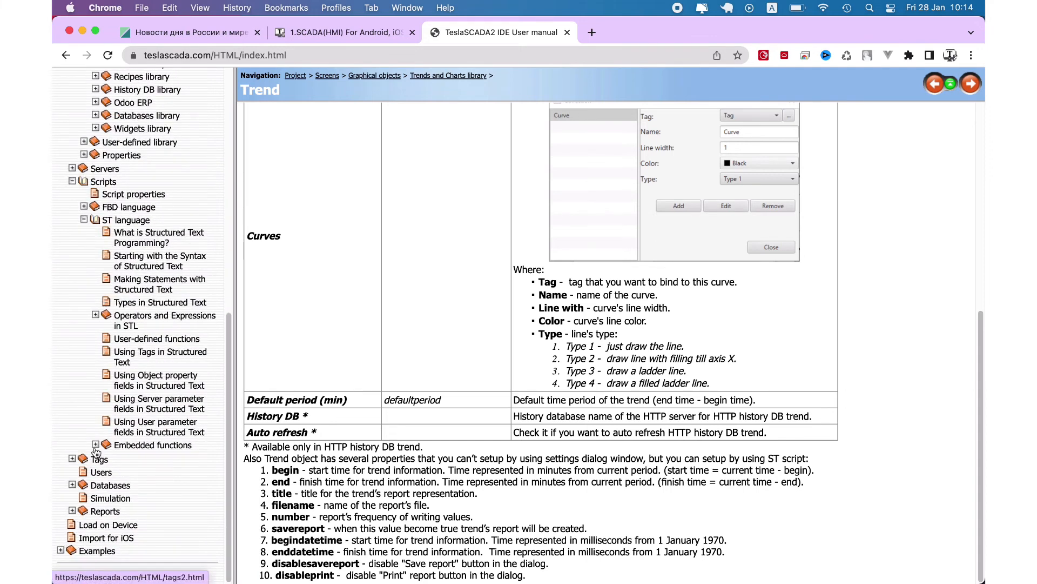
left_click(95, 447)
left_click(164, 369)
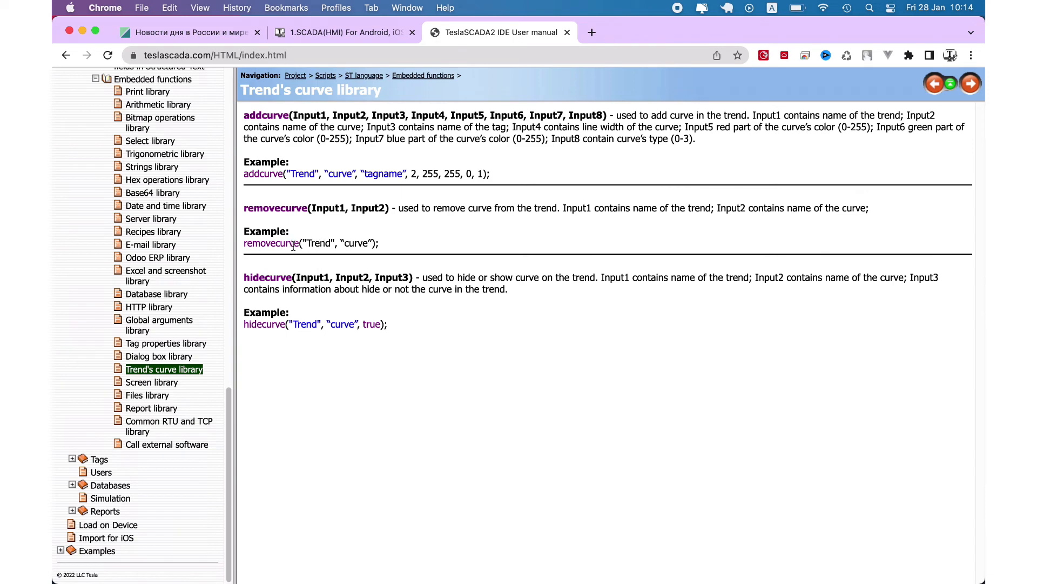
- Switch back to TeslaSCADA IDE and copy the history trend object's name from its properties on the History screen
left_click(806, 564)
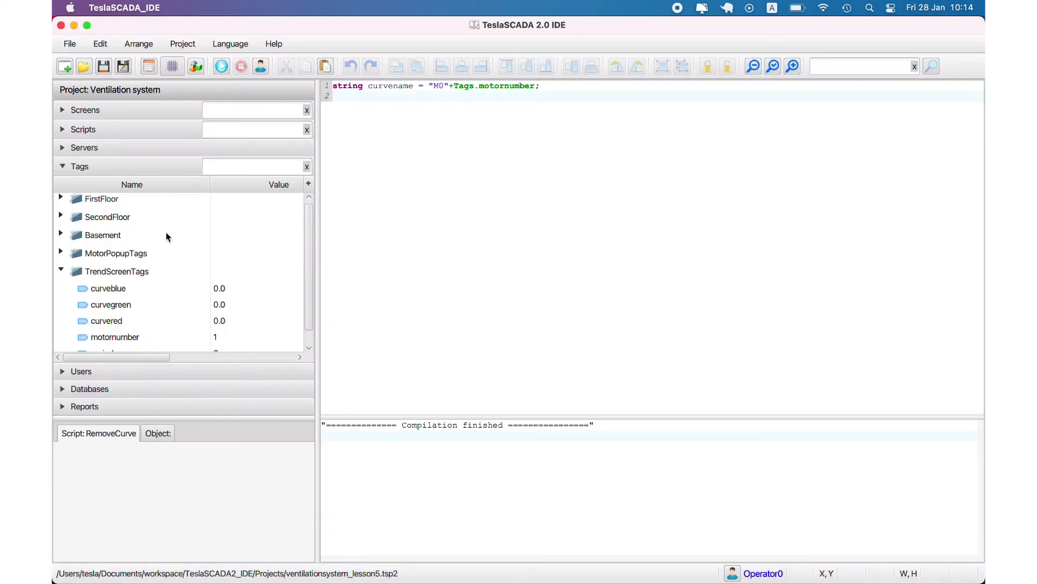
left_click(82, 110)
double_click(95, 194)
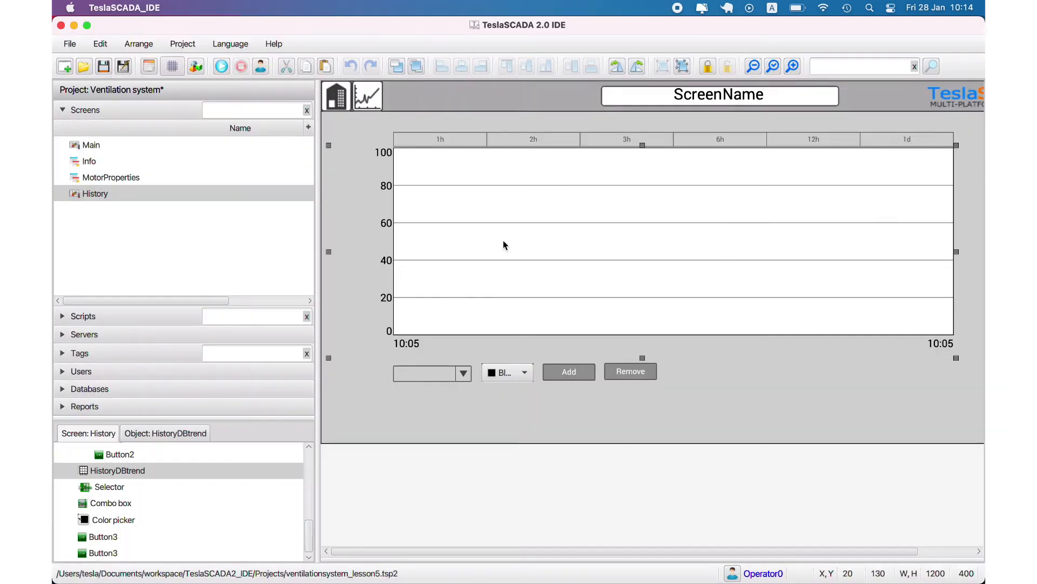
double_click(182, 471)
key("super+c")
right_click(501, 136)
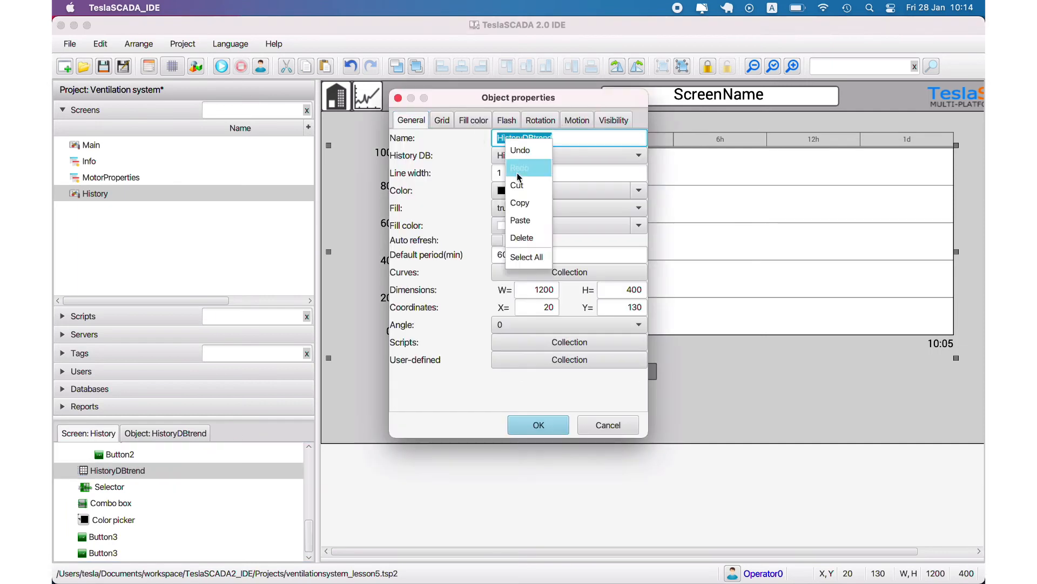
left_click(523, 202)
left_click(599, 424)
left_click(84, 316)
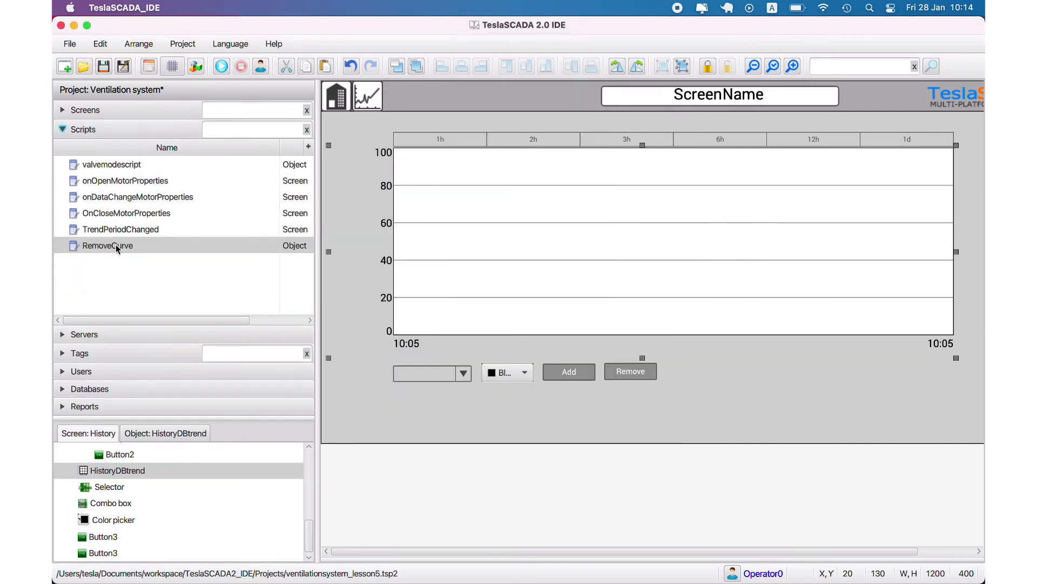
- Add the line removecurve("HistoryDBtrend", curvename); to the RemoveCurve script and save the project
double_click(108, 246)
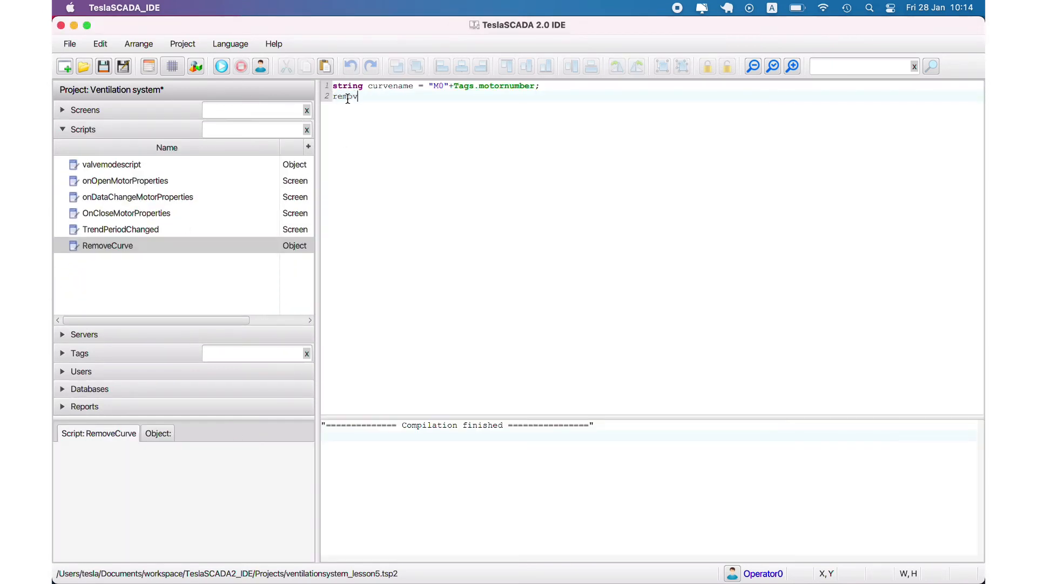
type("(\"")
key("super+v")
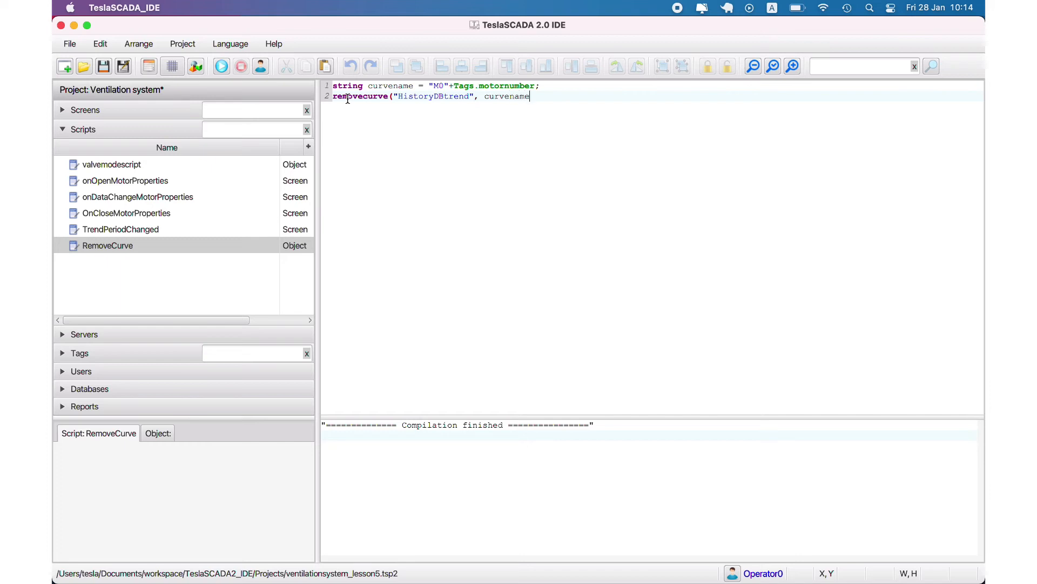
left_click(103, 66)
- Attach the RemoveCurve script to the Remove button on the History screen and save the project
left_click(66, 110)
left_click(108, 196)
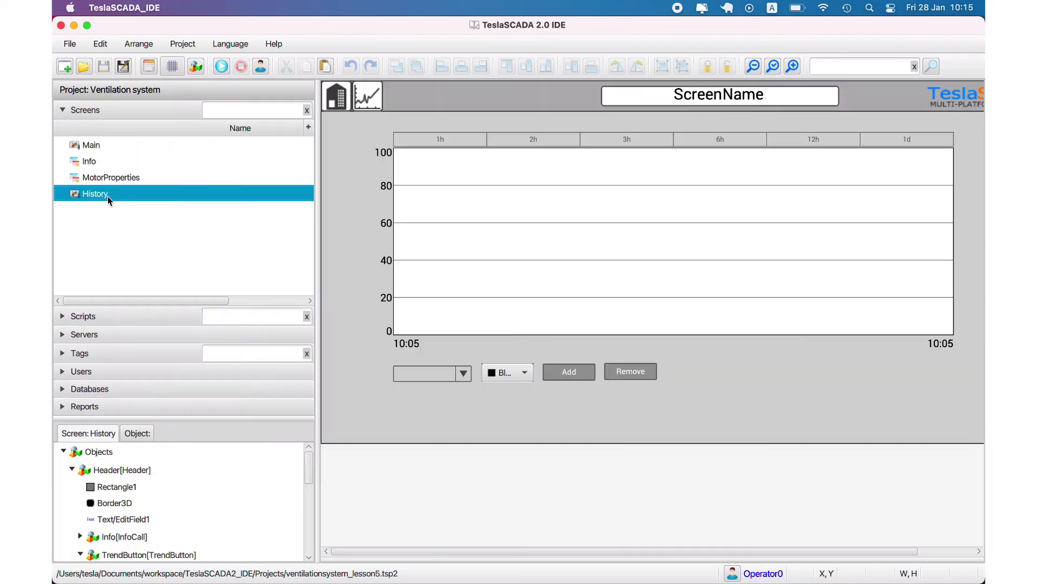
double_click(623, 372)
left_click(586, 348)
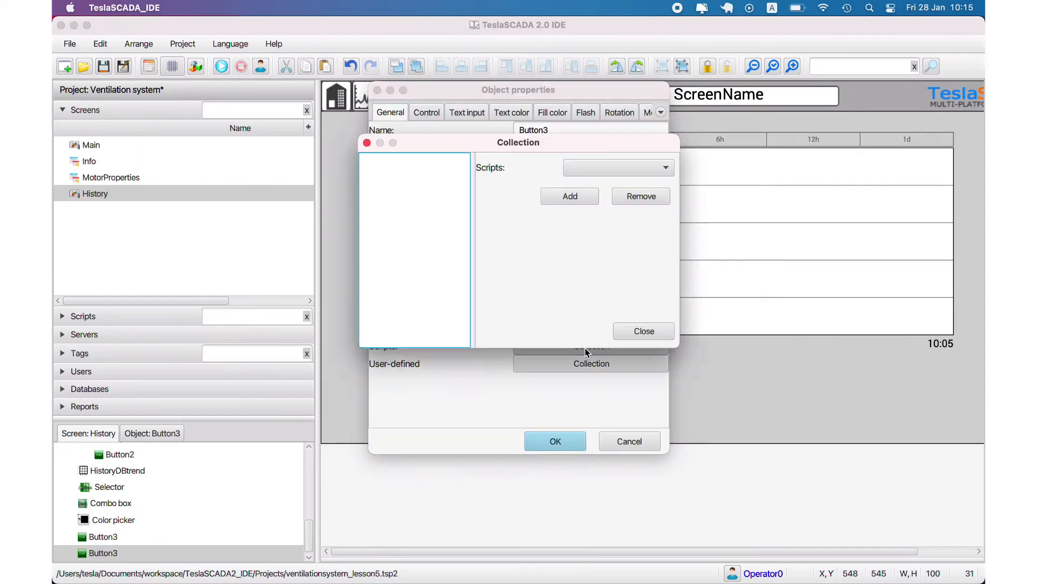
left_click(619, 167)
left_click(624, 194)
left_click(572, 195)
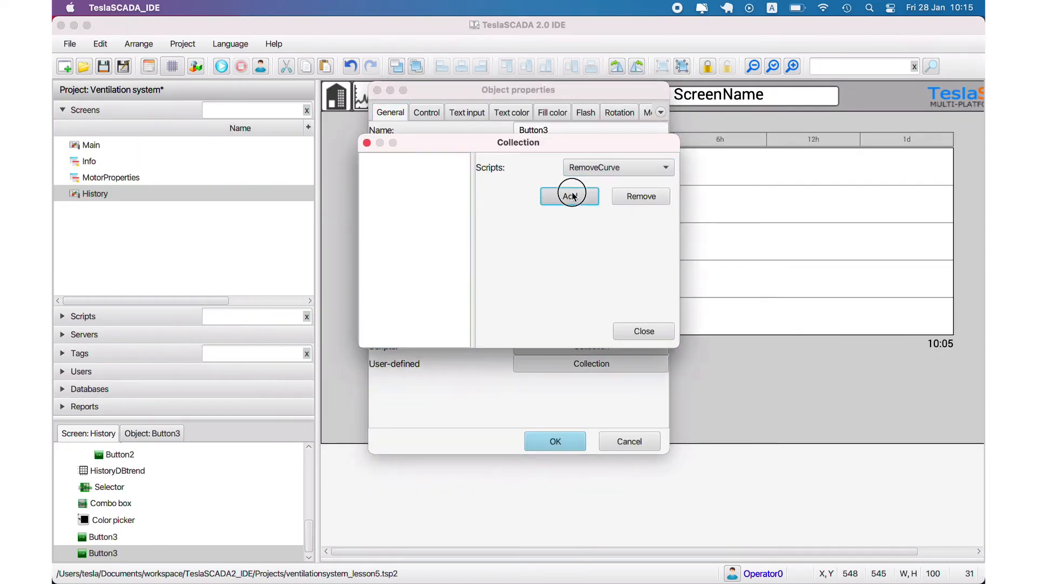
left_click(643, 330)
left_click(577, 439)
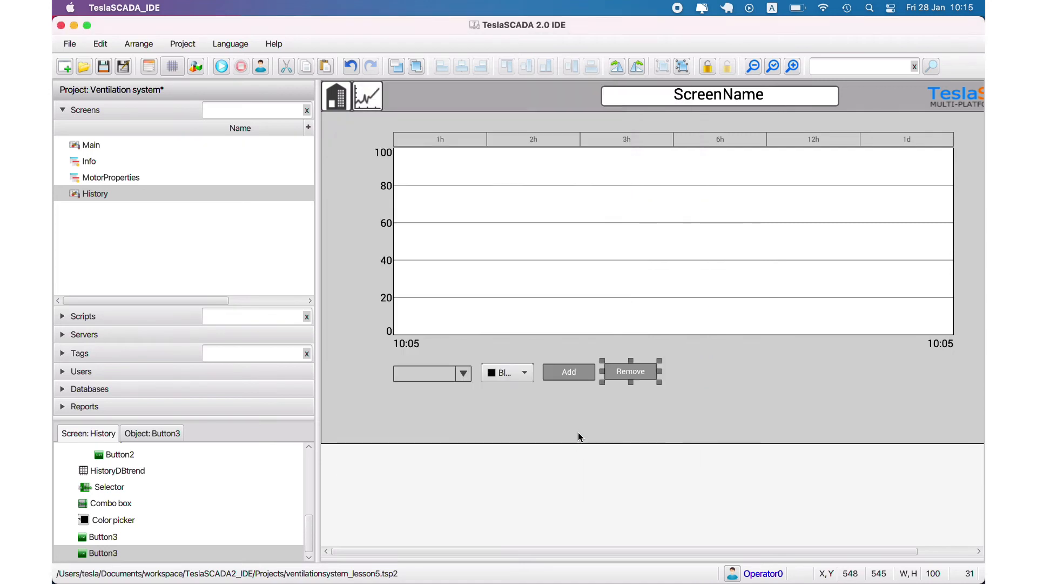
left_click(103, 72)
- Run the project, test removing the M02 curve, check the trend's selectable curves, and stop the simulation
left_click(222, 66)
left_click(461, 179)
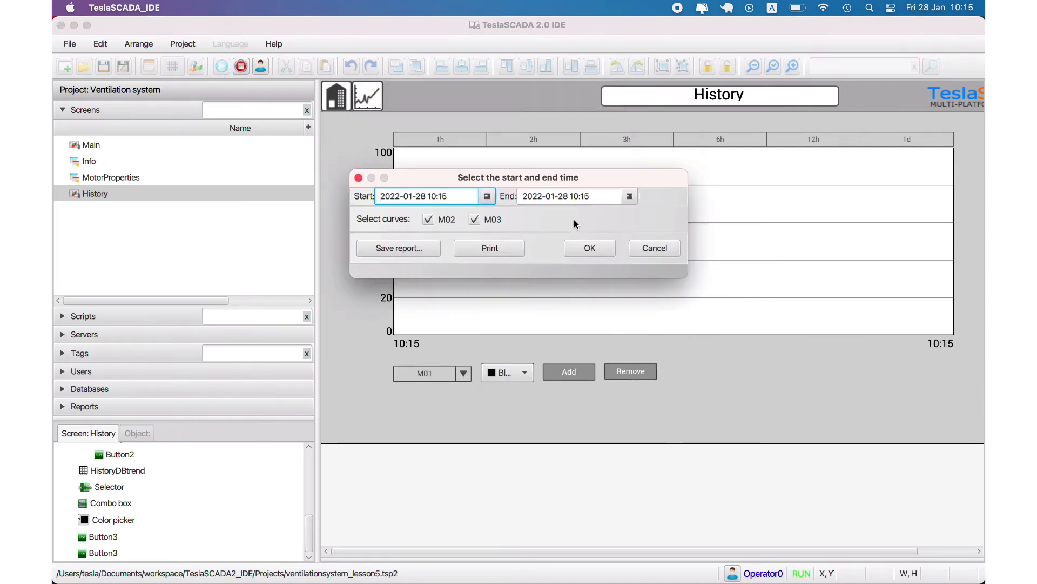
left_click(606, 248)
left_click(430, 373)
left_click(429, 409)
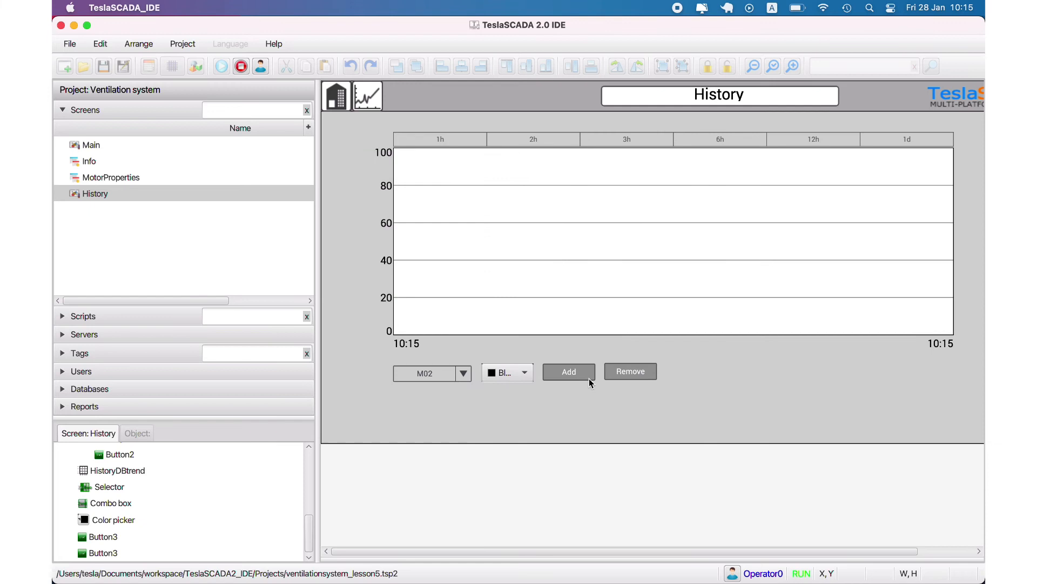
left_click(617, 332)
left_click(651, 247)
left_click(242, 69)
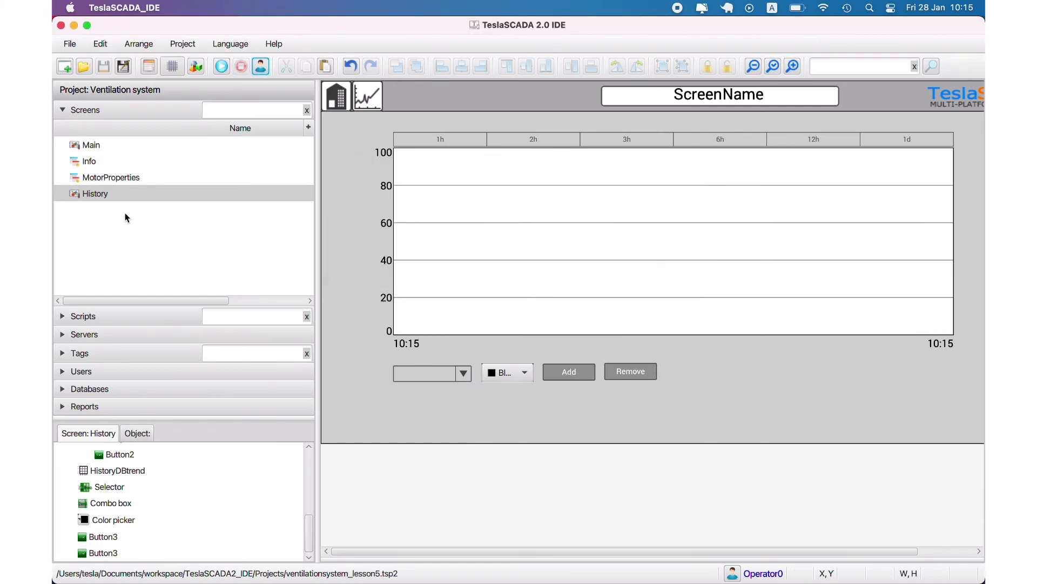
- Create an Object script named AddCurve with OnClick execution
left_click(135, 318)
double_click(155, 290)
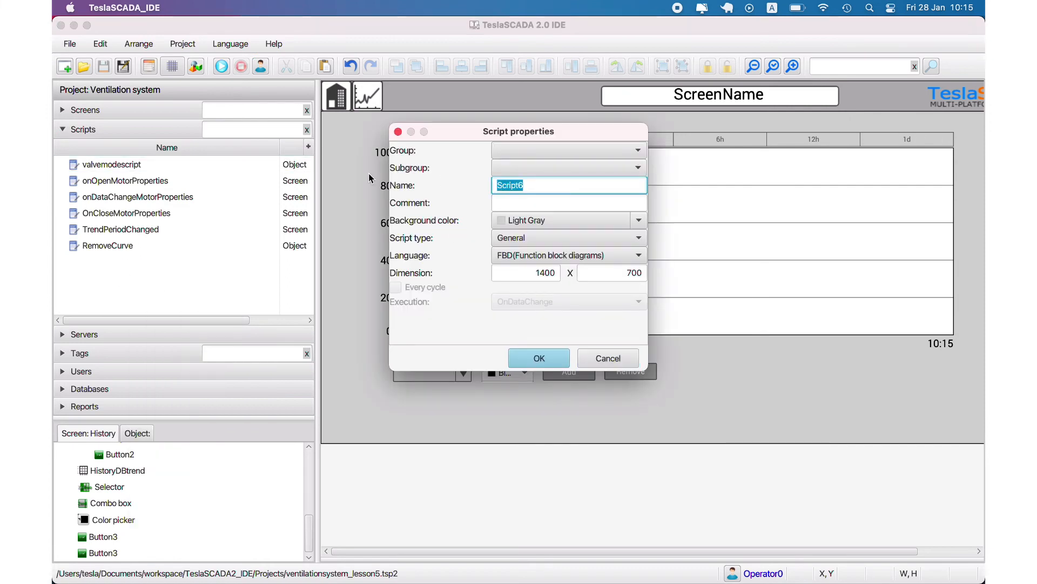
type("AddCurve")
left_click(568, 238)
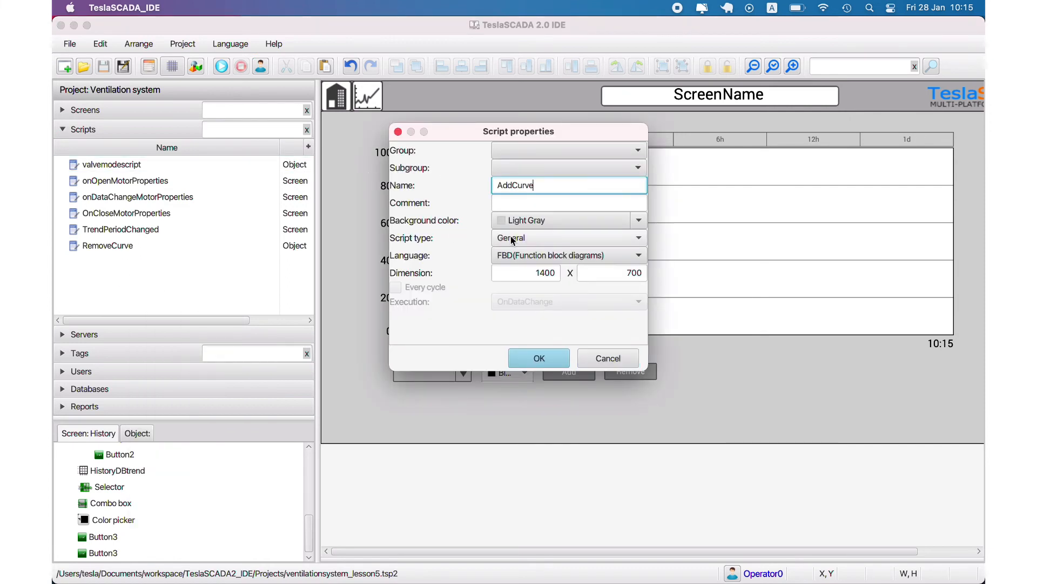
left_click(540, 255)
left_click(567, 301)
left_click(528, 367)
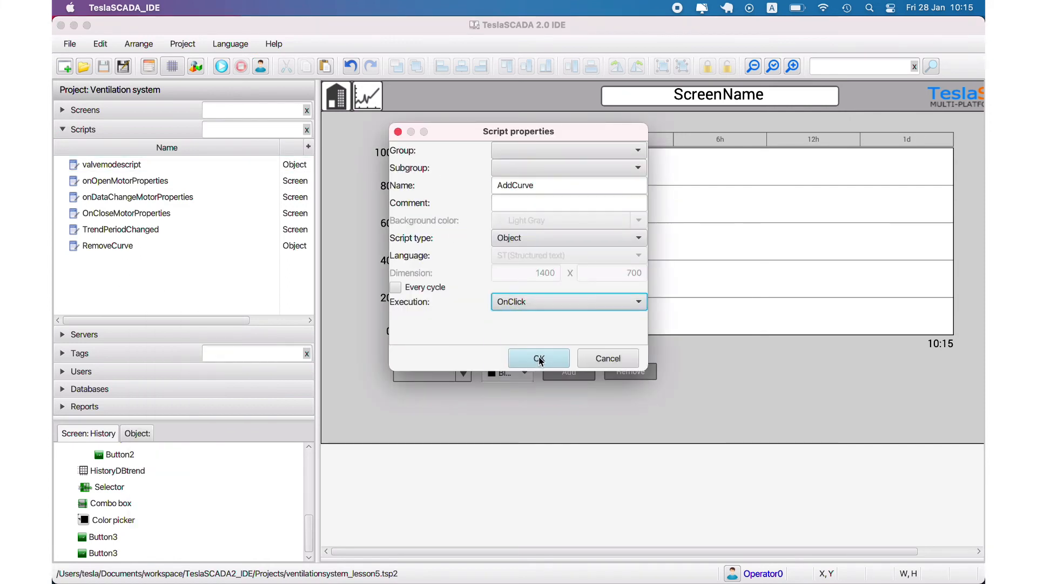
left_click(541, 359)
- Copy both code lines from the RemoveCurve script into the AddCurve script
left_click(107, 245)
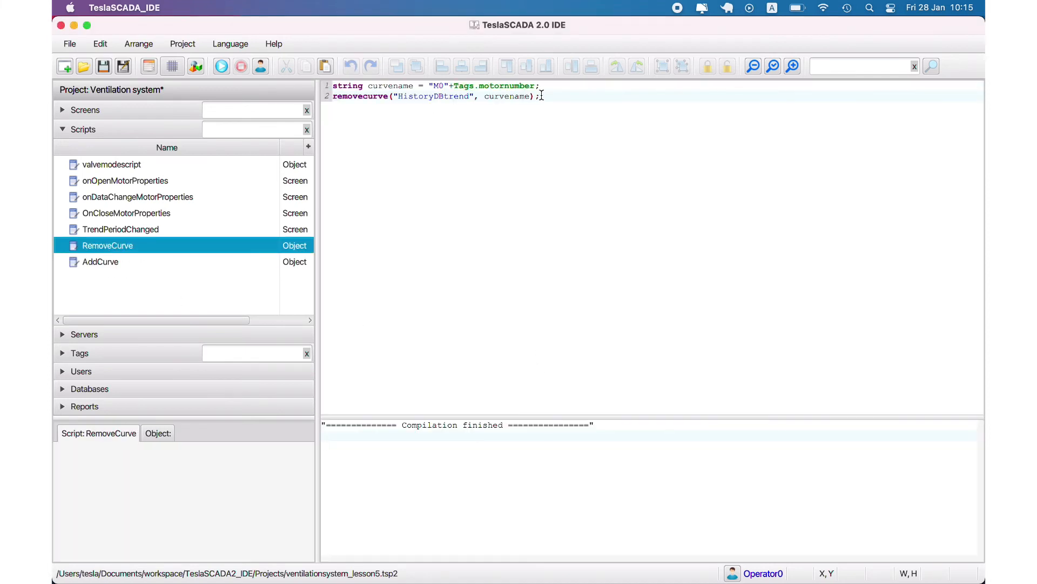
left_click_drag(542, 96, 332, 85)
right_click(343, 90)
left_click(356, 115)
left_click(158, 261)
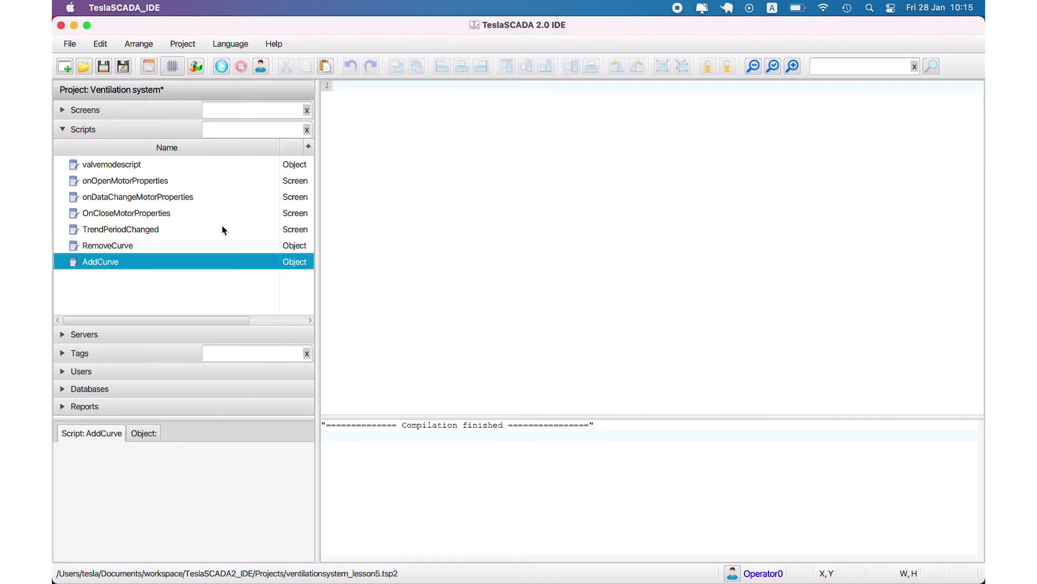
left_click(419, 126)
key("super+v")
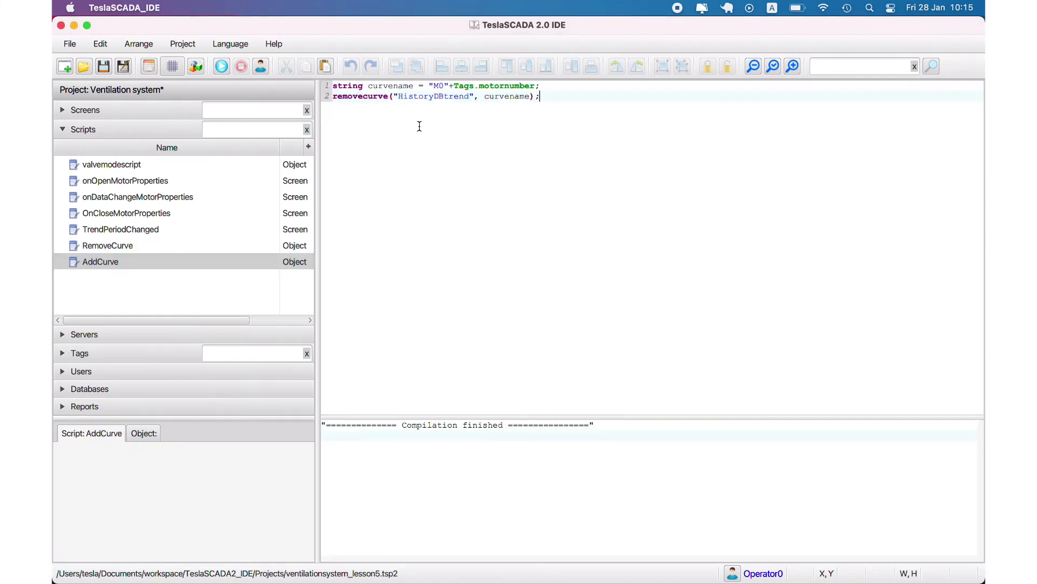
- Change the removecurve call in the AddCurve script to addcurve
left_click(364, 96)
key("BackSpace")
key("BackSpace")
key("BackSpace")
key("BackSpace")
key("BackSpace")
key("BackSpace")
type("add")
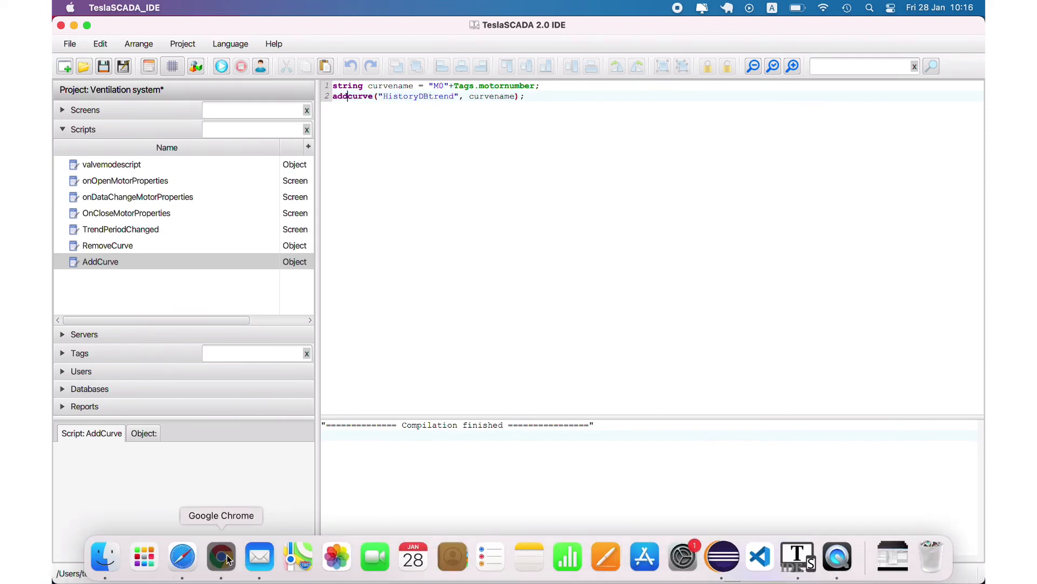
- Check the addcurve syntax in the Chrome manual and add curvename+"_speed" as the call's third argument in TeslaSCADA IDE
left_click(220, 557)
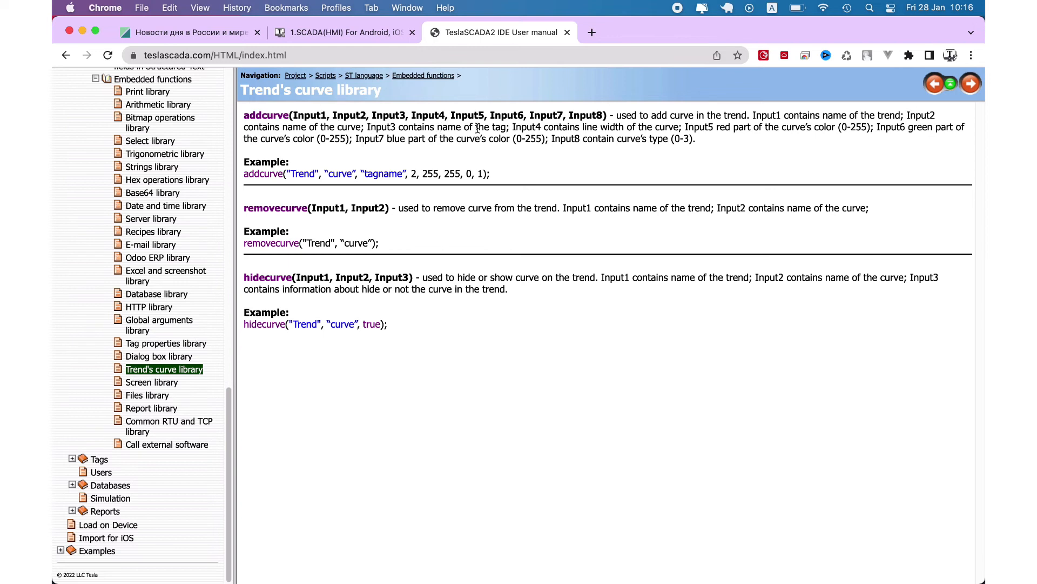
mouse_move(798, 581)
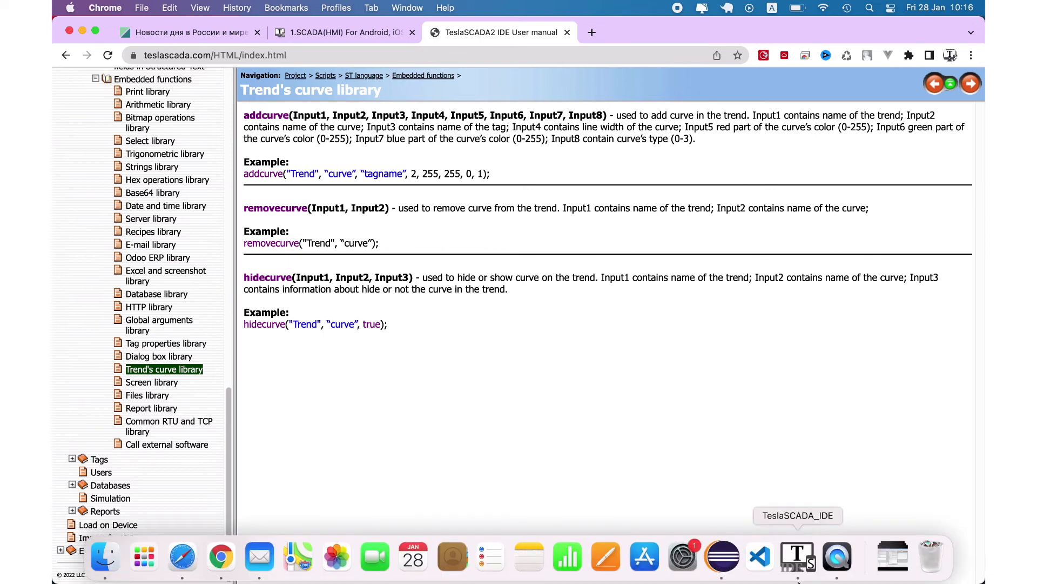
double_click(382, 173)
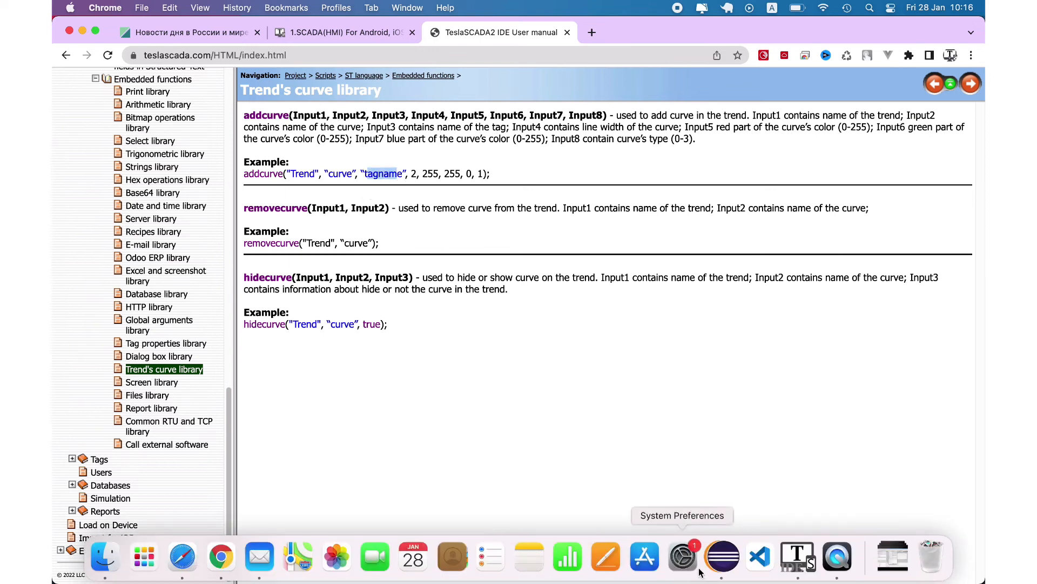
left_click(798, 556)
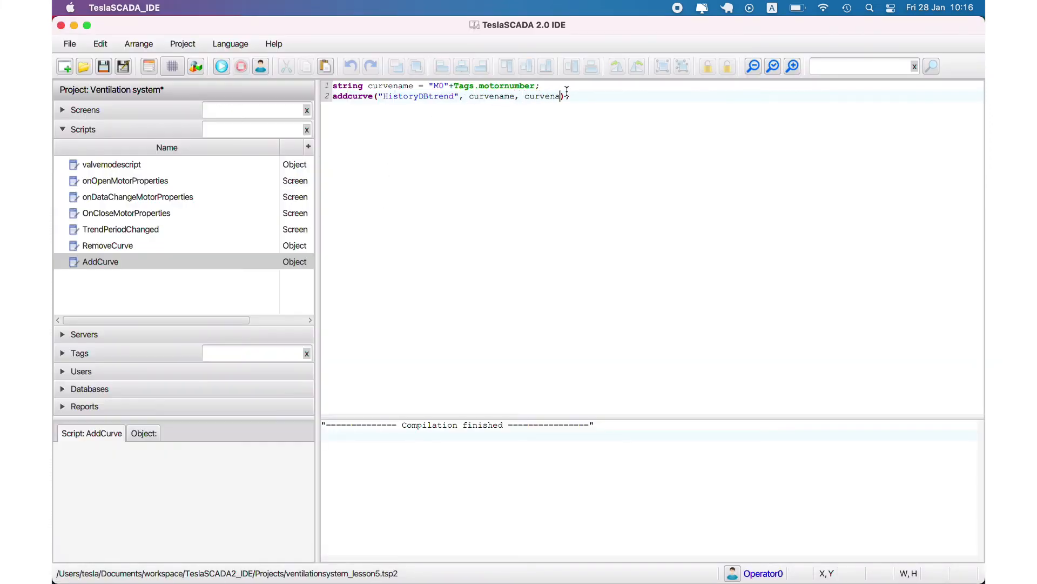
type("speed\",")
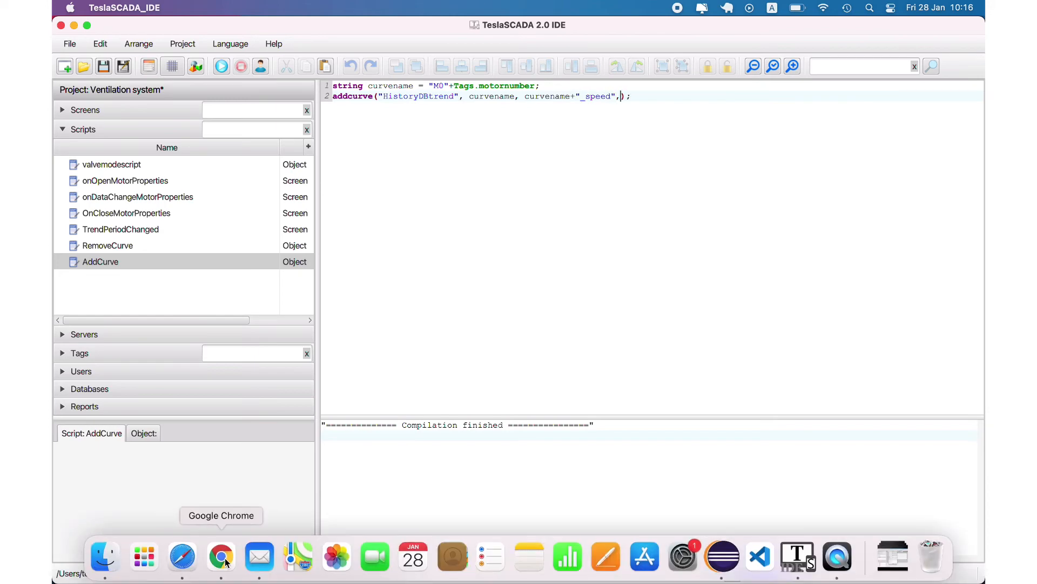
- Check the line-width input of addcurve in the Chrome manual and add 1 as the fourth argument in TeslaSCADA IDE
left_click(231, 559)
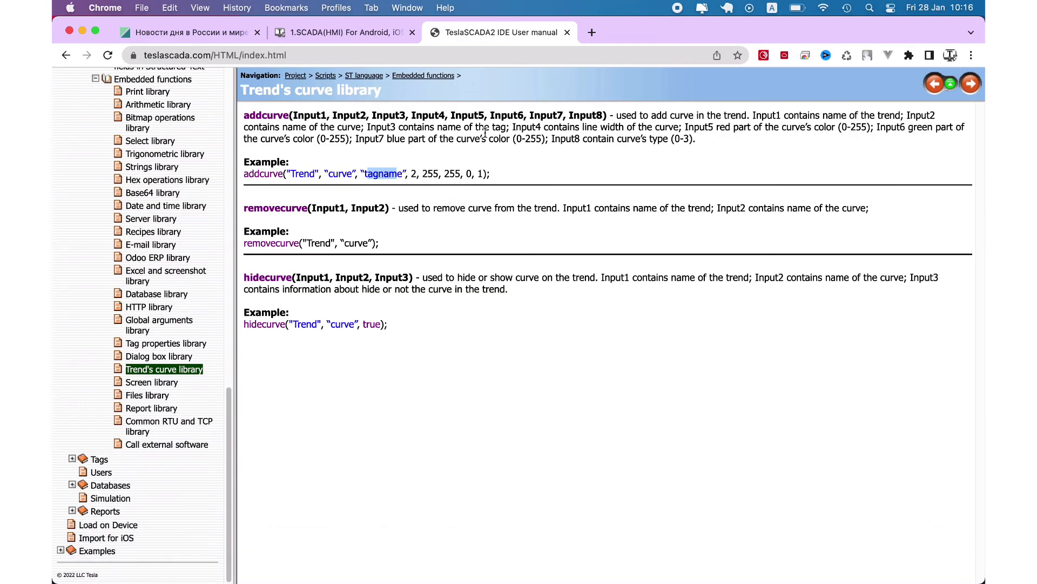
left_click(837, 560)
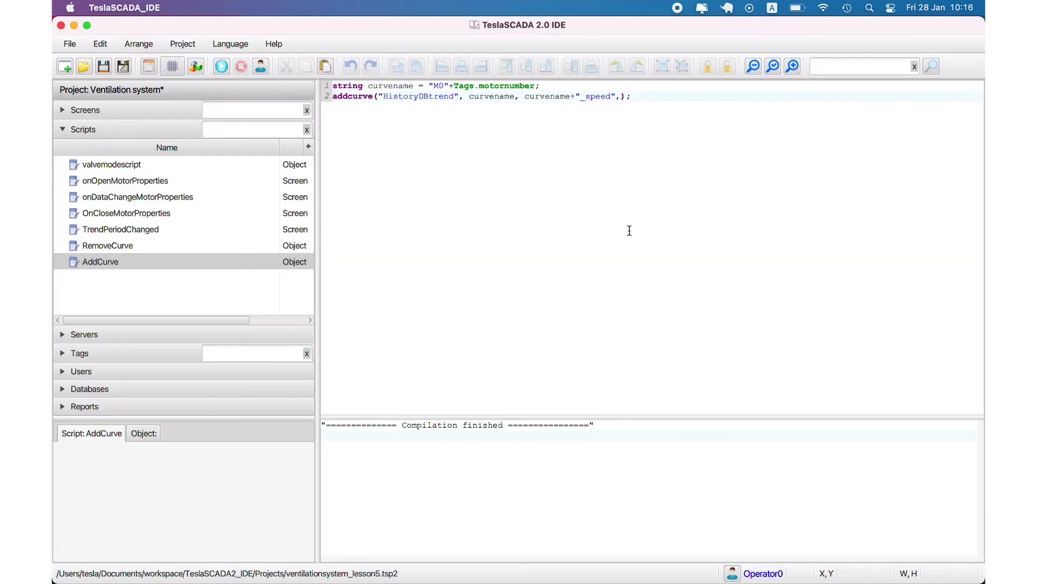
type("1,")
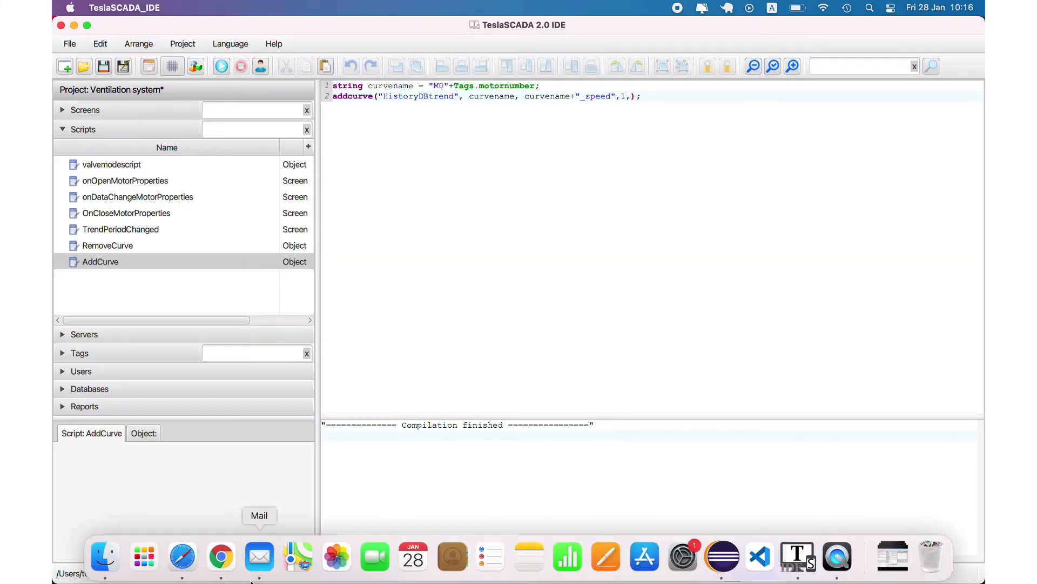
- Check the colour inputs of addcurve in the Chrome manual and add Tags.curvered as the fifth argument in TeslaSCADA IDE
left_click(236, 562)
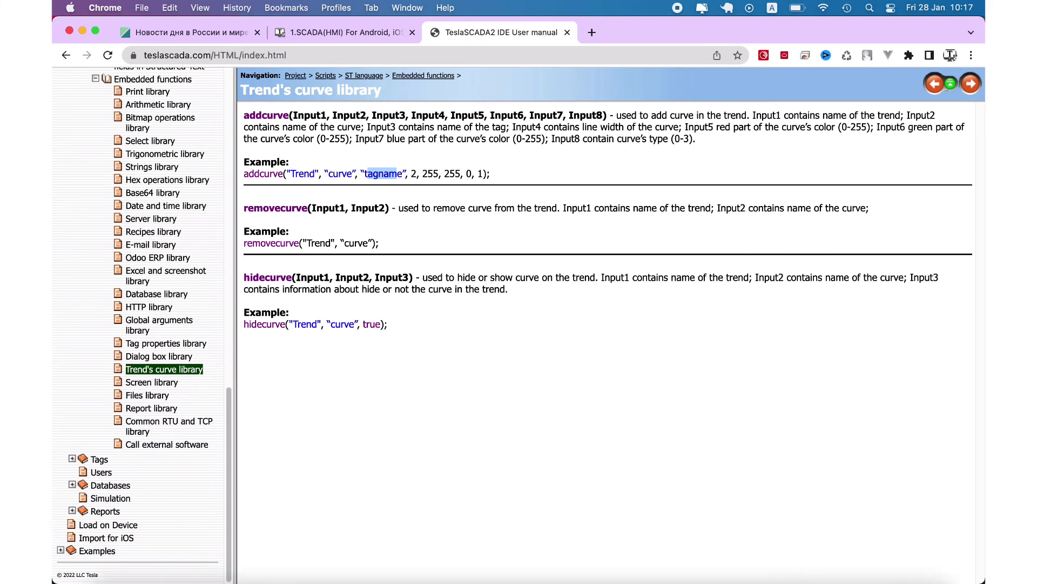
left_click(797, 559)
type("Tags.cur")
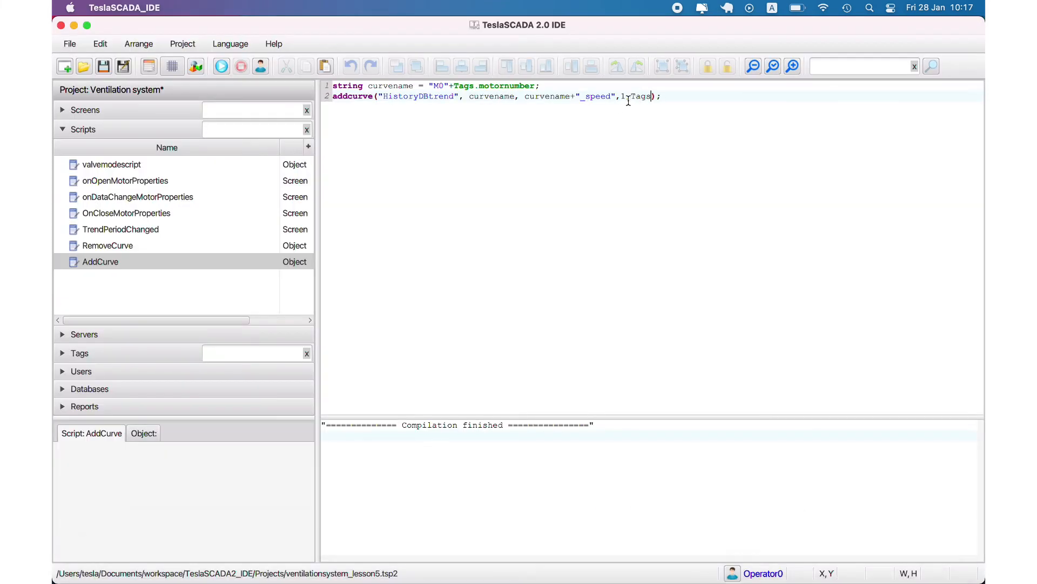
key("Down")
key("Down")
key("Return")
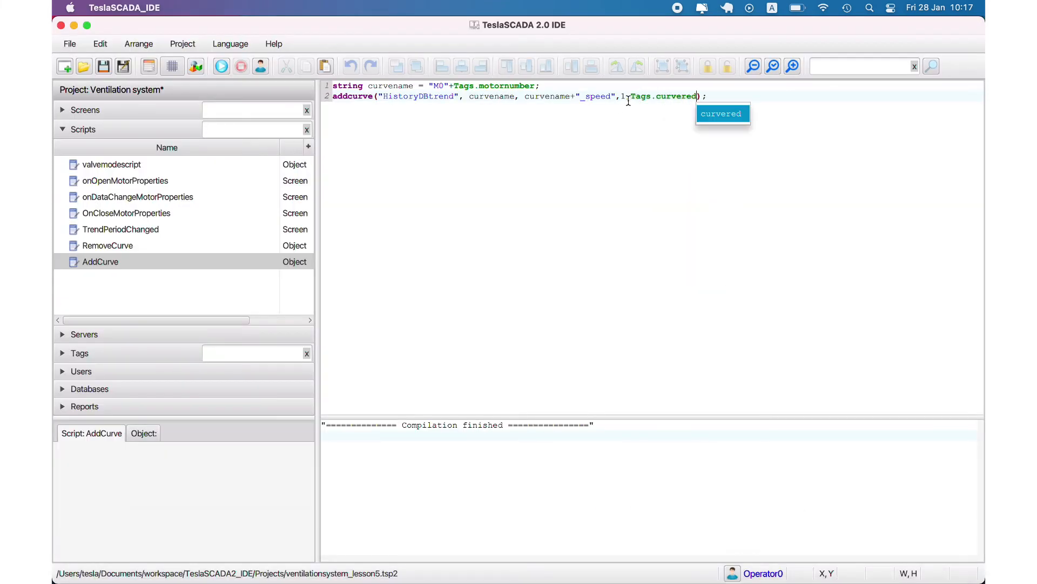
- Add Tags.curvegreen and Tags.curveblue as the sixth and seventh arguments of the addcurve call
type(", Tags.")
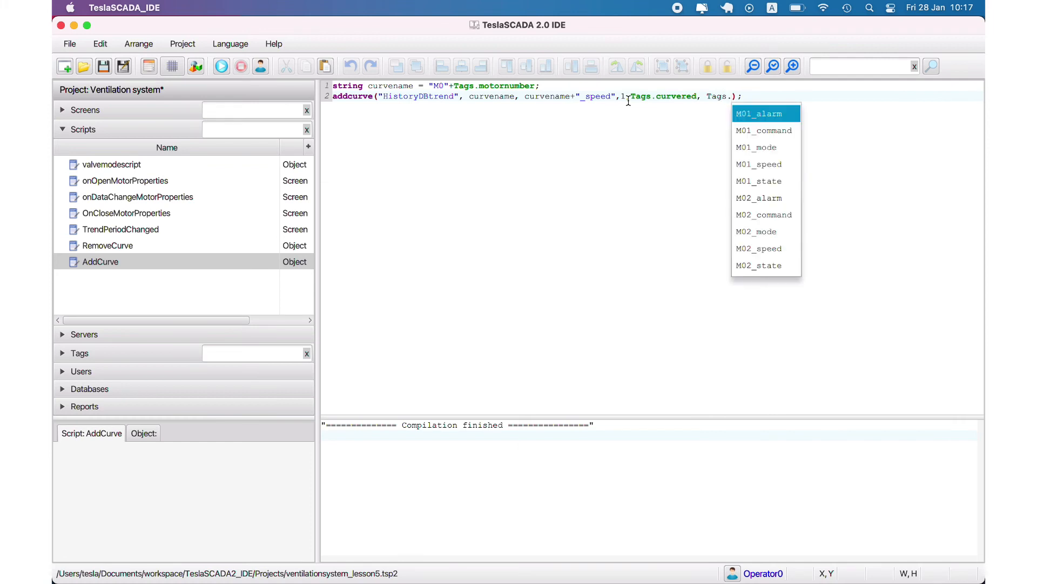
type("cu")
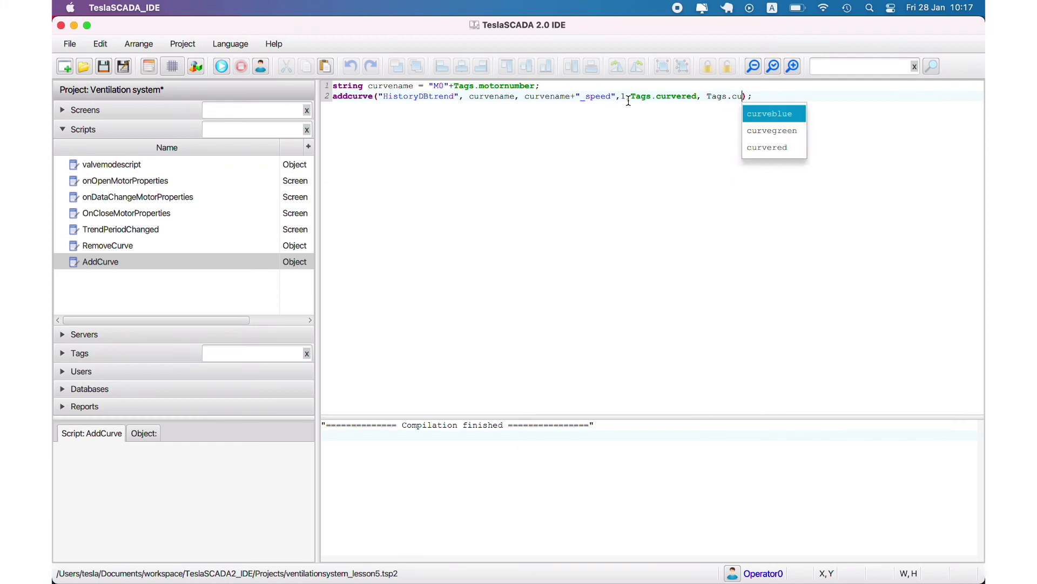
key("Down")
key("Return")
type(",")
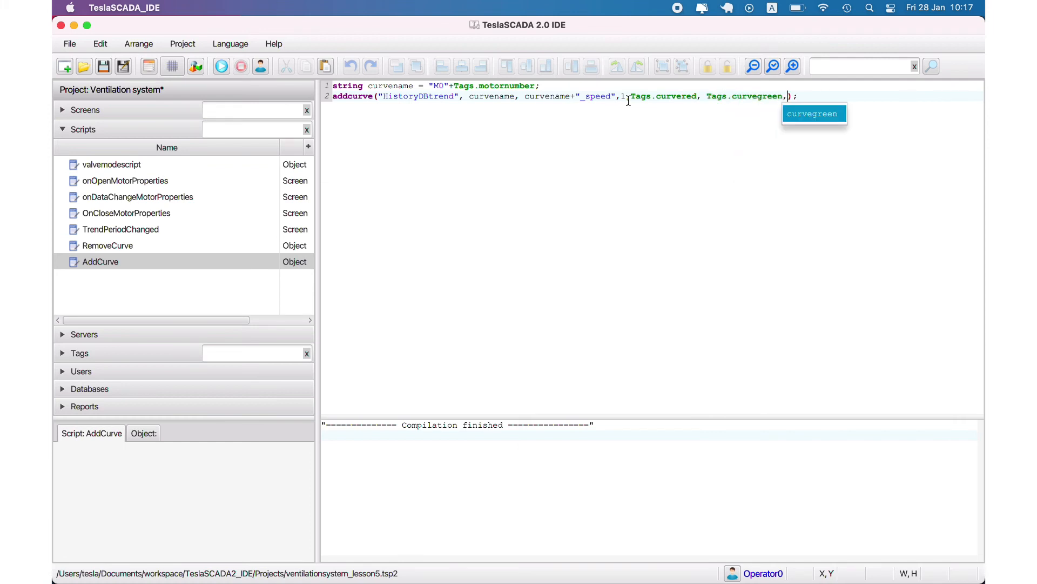
type("Tags.cur")
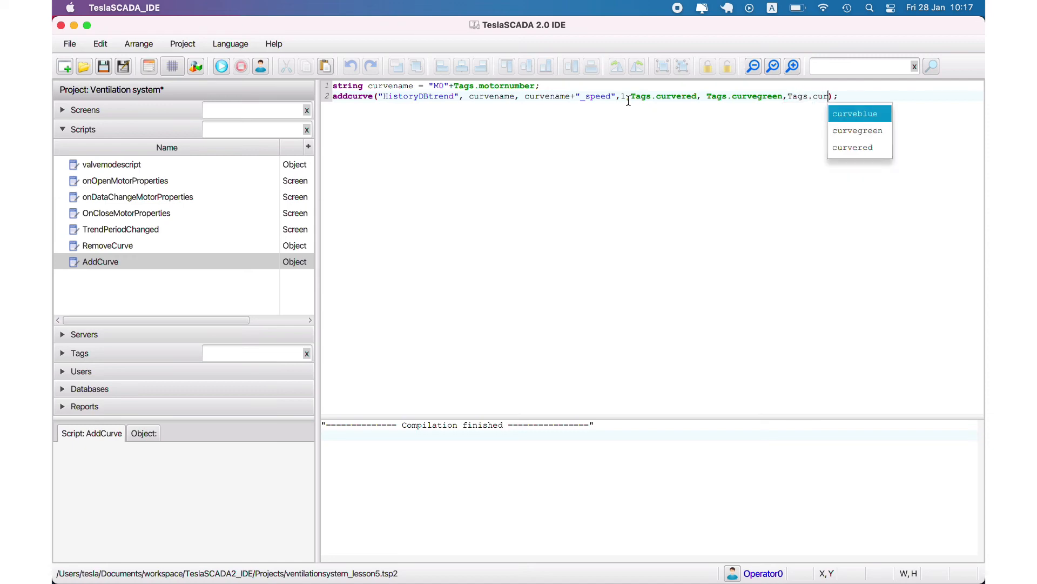
key("Return")
type(",")
- Check the curve type input in the Chrome manual, set addcurve's last argument to 1 in TeslaSCADA IDE, and save the project
mouse_move(257, 577)
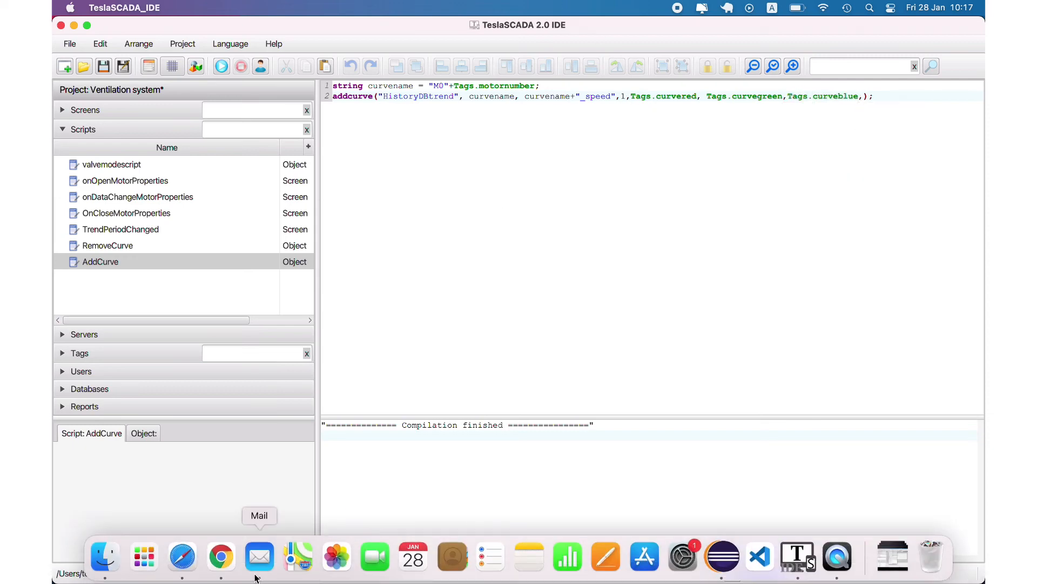
left_click(221, 556)
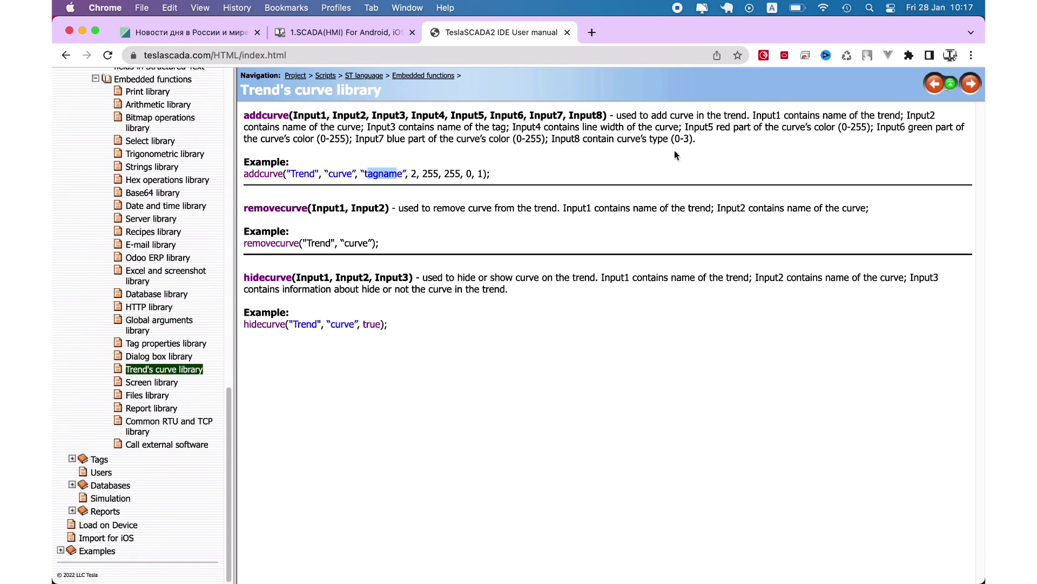
left_click(794, 565)
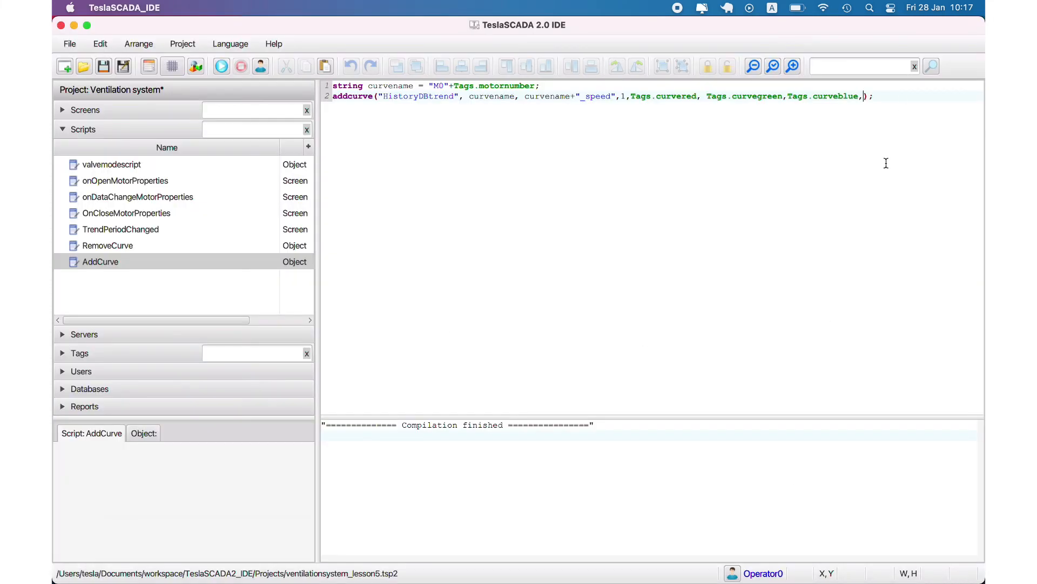
type("1")
left_click(95, 69)
- Open the History screen and run the project, dismissing the trend's start and end time dialog
left_click(108, 110)
left_click(109, 193)
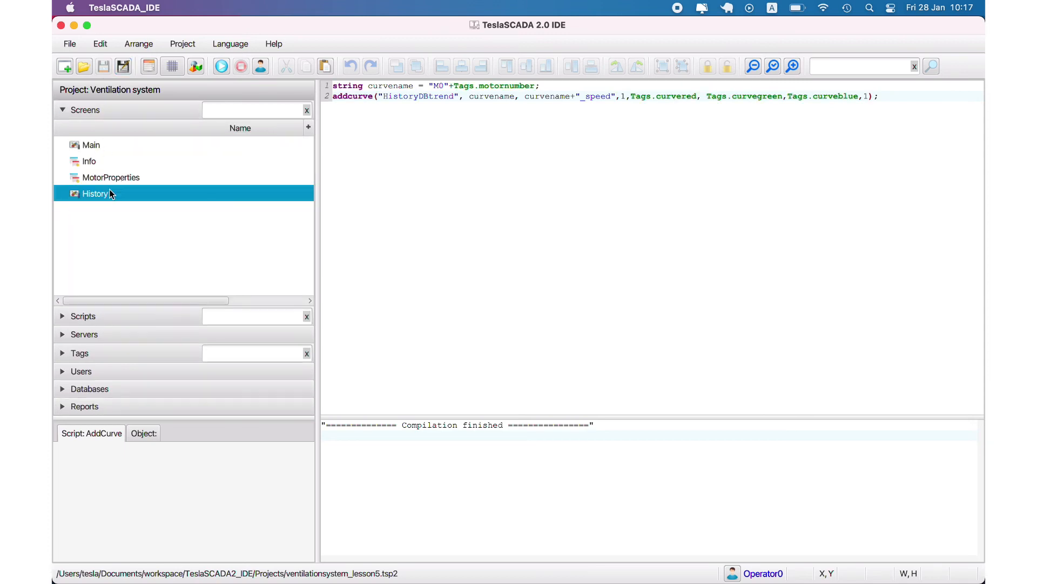
left_click(222, 68)
left_click(543, 254)
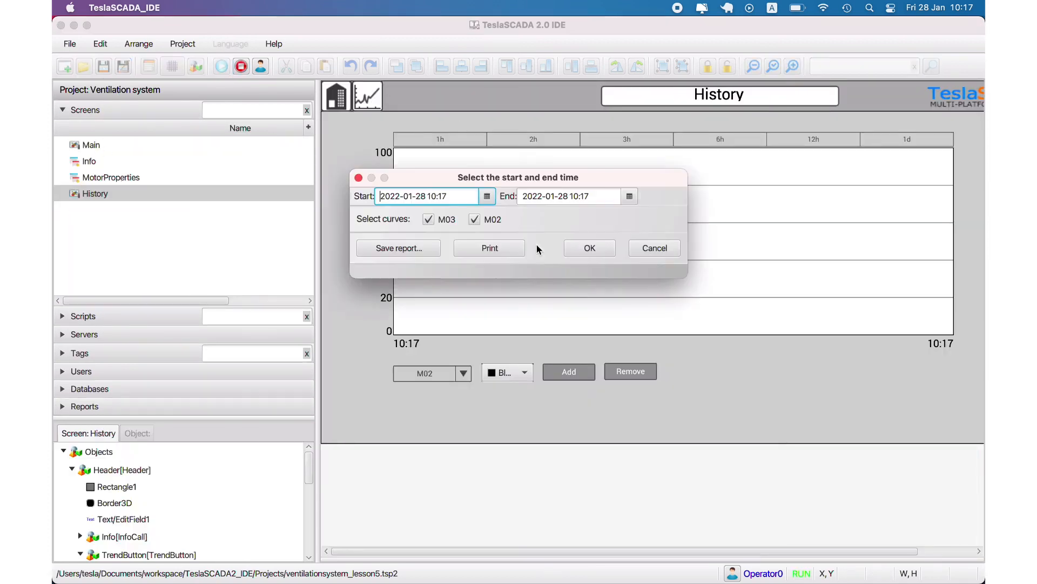
left_click(644, 254)
- Select motor M01 on the running History screen and show the 2h trend period
left_click(454, 372)
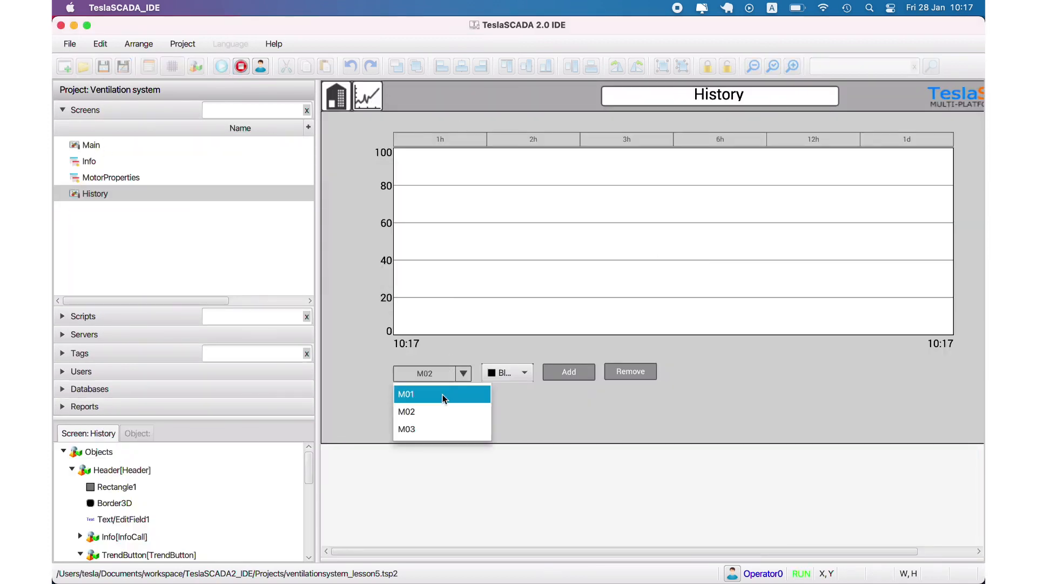
left_click(446, 395)
left_click(532, 139)
left_click(768, 264)
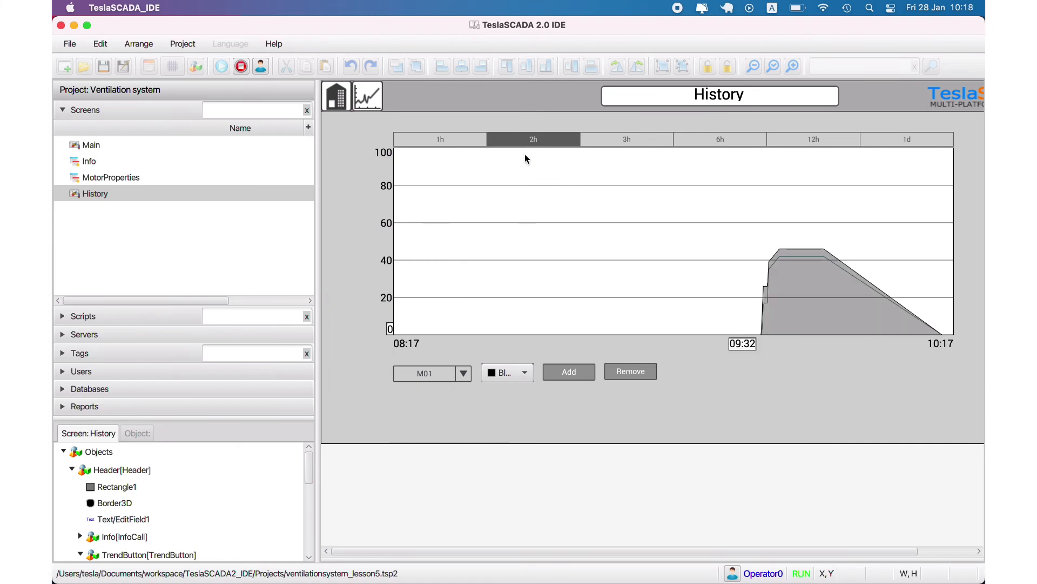
- Choose yellow as the curve colour and switch the trend period to 3h on the running History screen
left_click(514, 373)
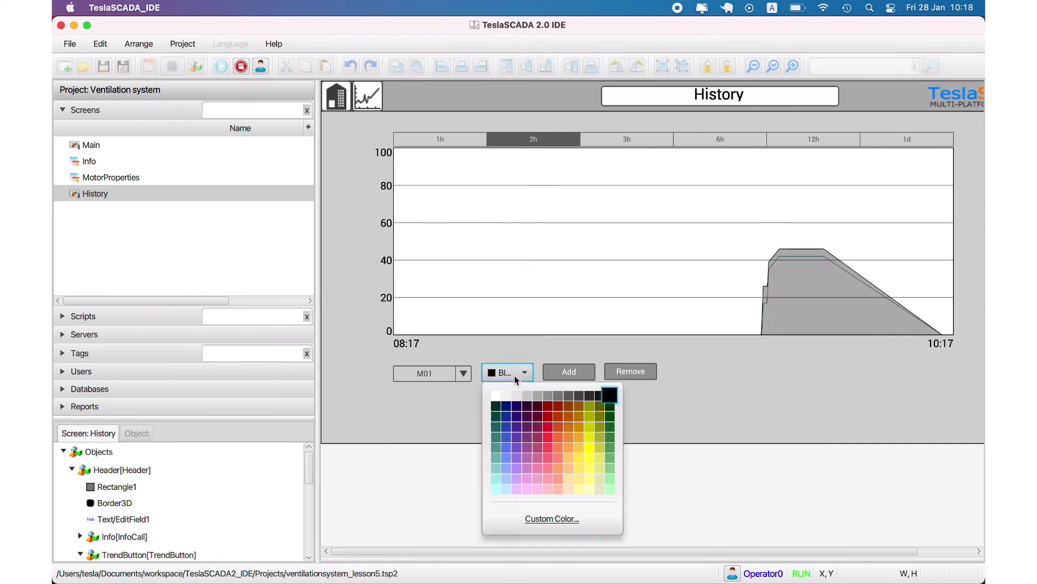
left_click(589, 453)
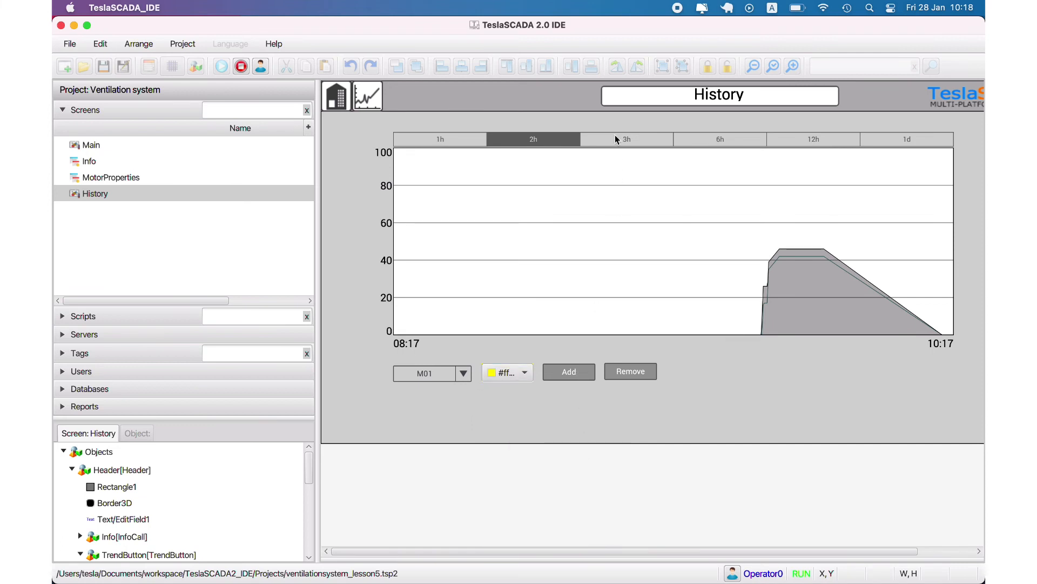
left_click(616, 138)
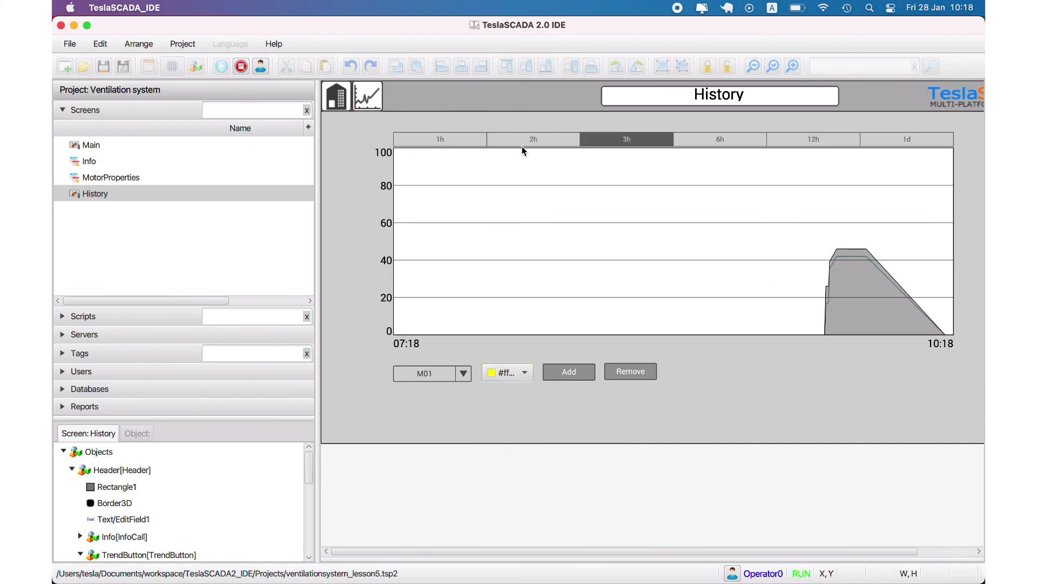
left_click(523, 150)
left_click(637, 250)
- Assign the AddCurve script to the Add button on the History screen and save the project
mouse_move(606, 581)
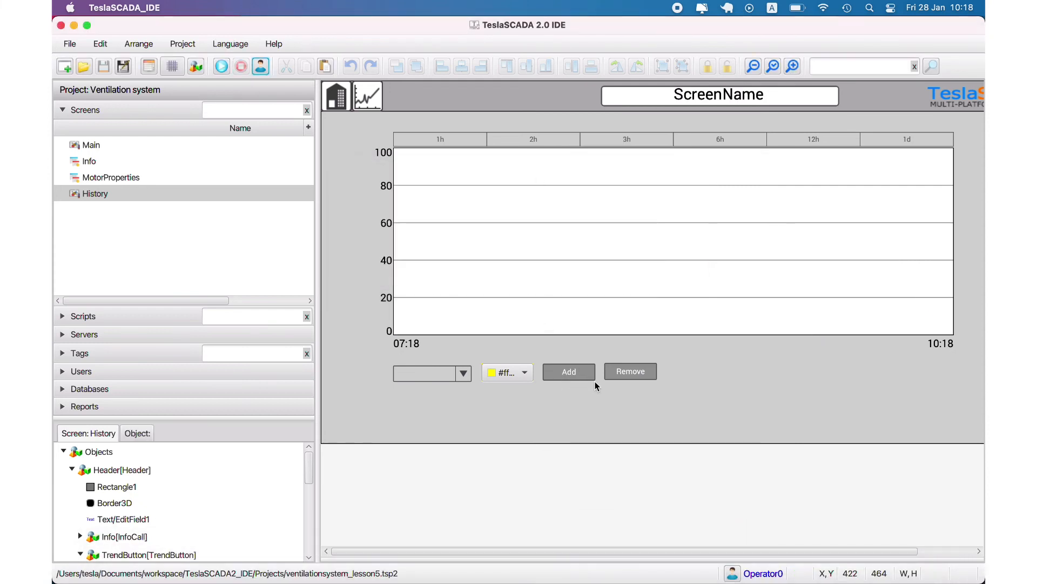
double_click(584, 373)
left_click(571, 346)
left_click(583, 171)
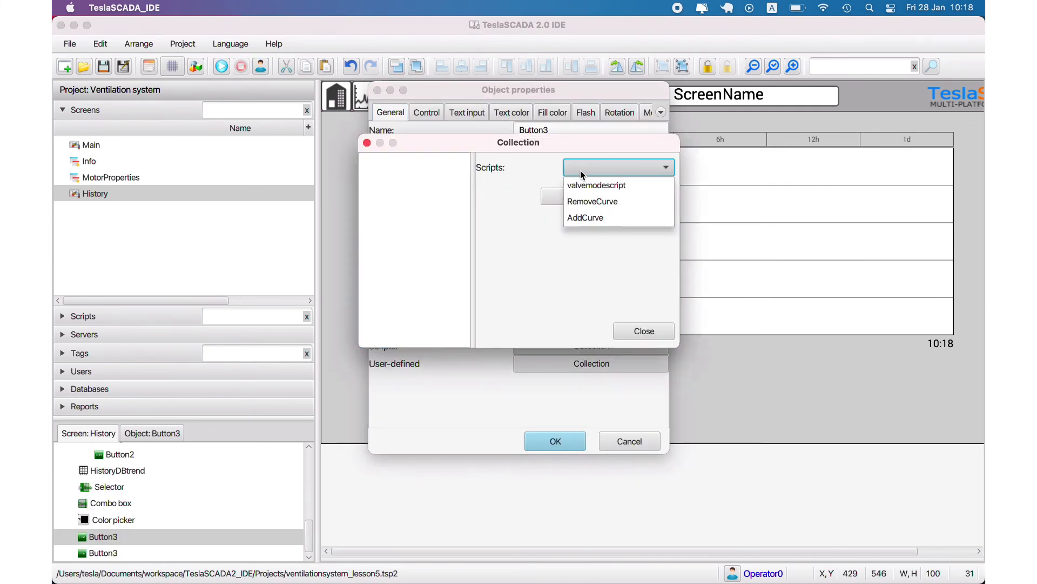
left_click(586, 217)
left_click(562, 196)
left_click(644, 331)
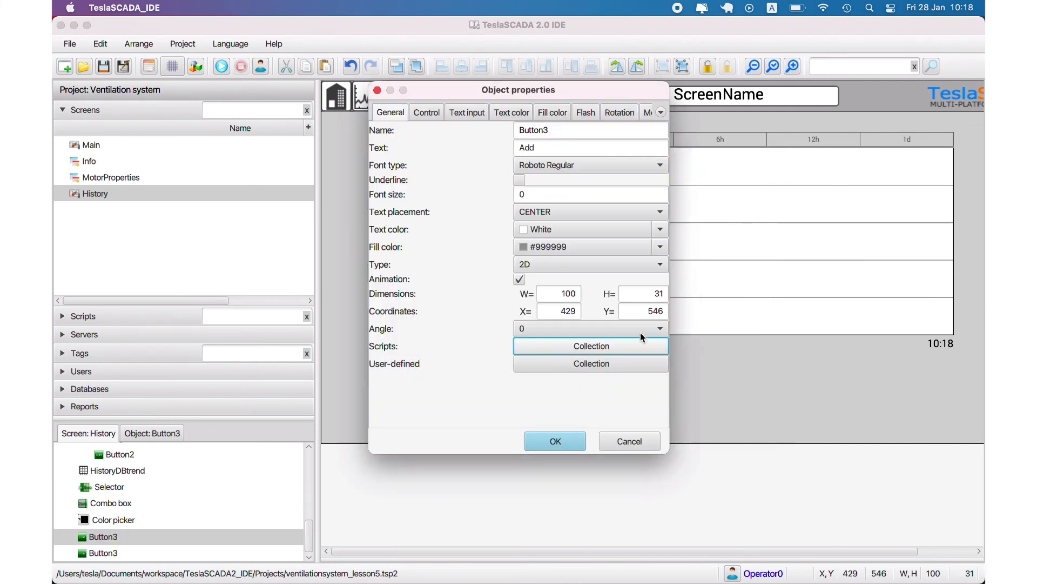
left_click(573, 446)
left_click(109, 69)
- Test the Add button in a project run by adding the yellow M01 curve to the trend, and stop the run
left_click(222, 70)
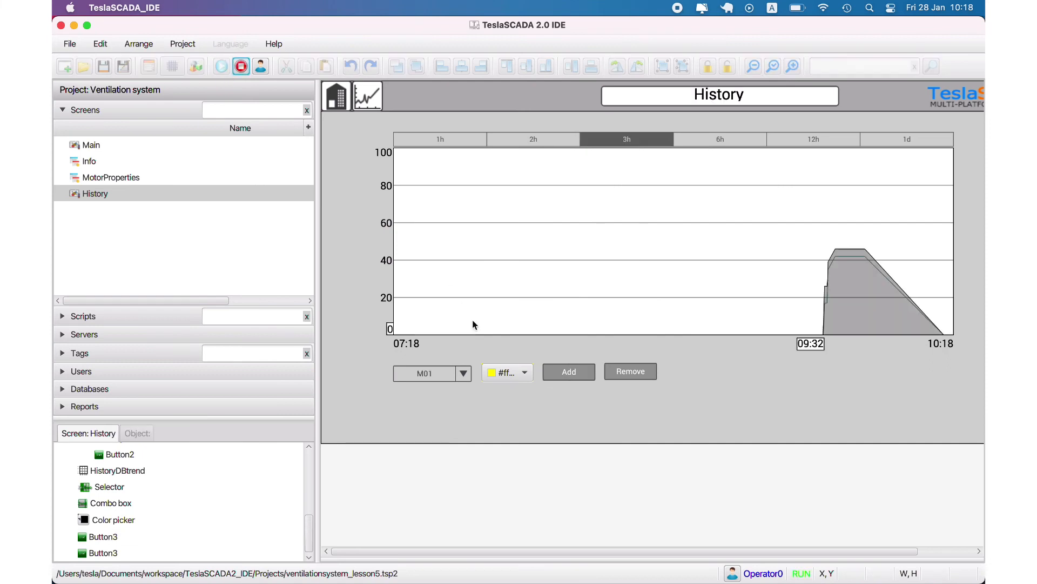
left_click(565, 373)
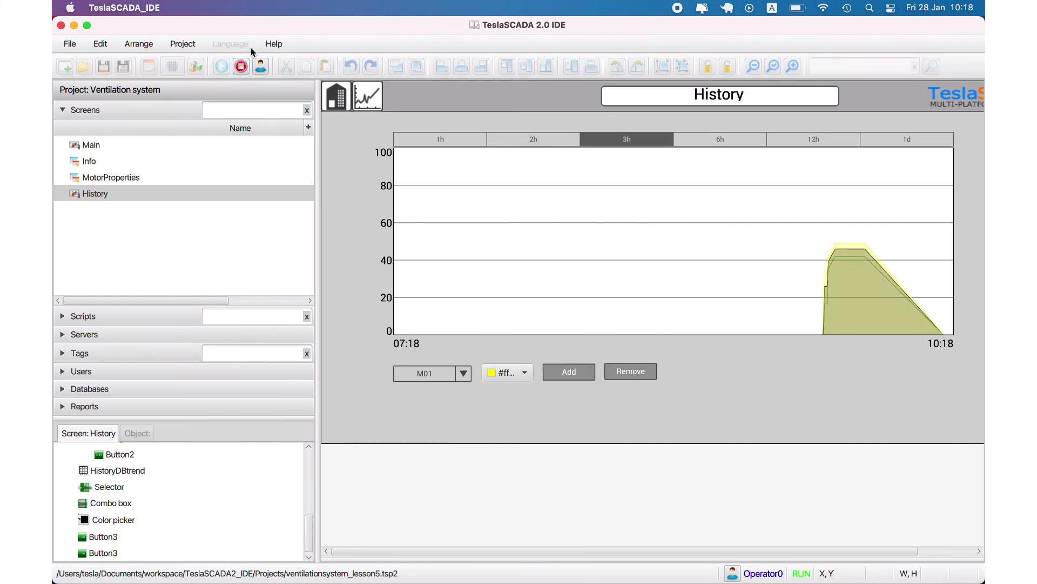
left_click(241, 66)
- Change the last argument of the addcurve call in the AddCurve script to 0
left_click(84, 316)
left_click(126, 259)
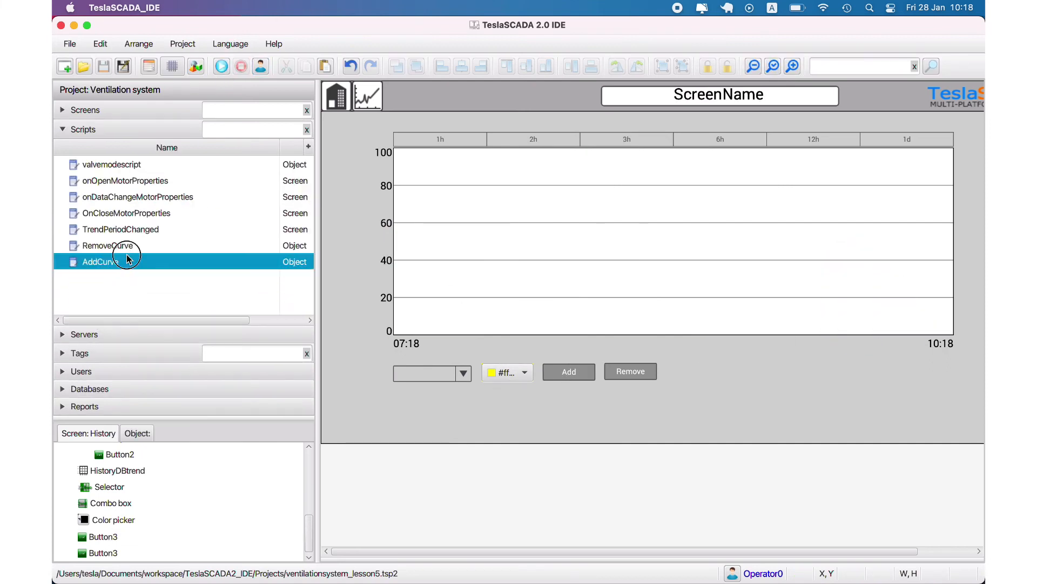
double_click(126, 260)
left_click(879, 96)
type("0);")
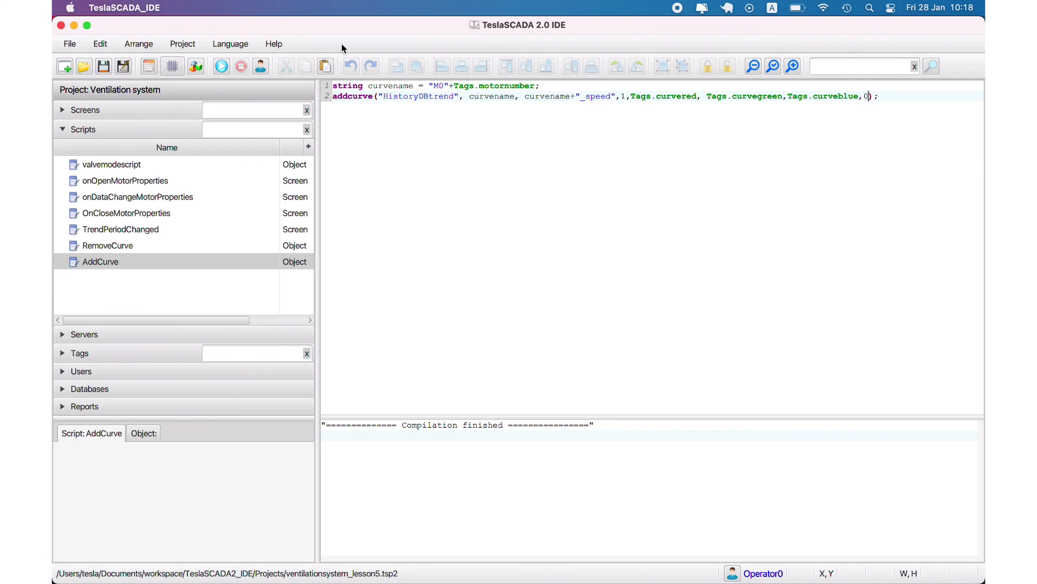
- Insert the line removecurve("HistoryDBtrend", curvename); above the addcurve call and save the project
left_click(584, 88)
key("Return")
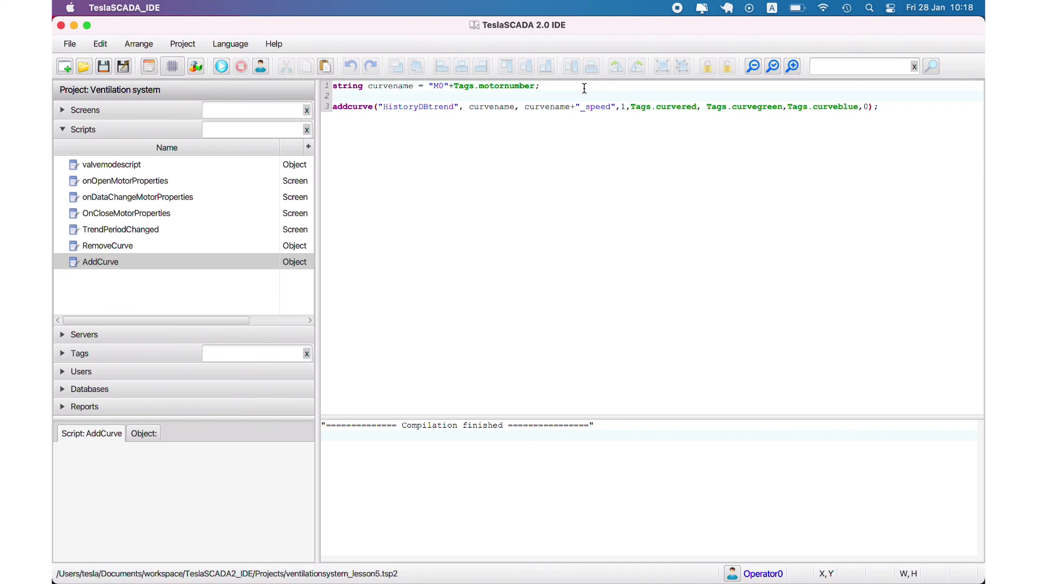
type("removecurve(\"")
left_click_drag(515, 107, 381, 106)
key("super+c")
left_click(407, 97)
key("super+v")
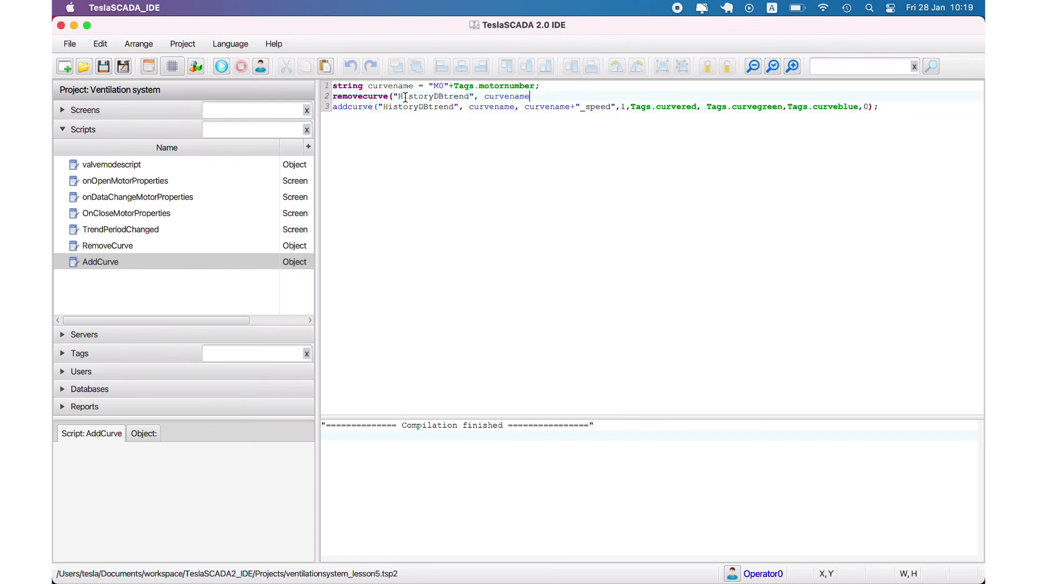
left_click(103, 69)
- Open the History screen and run the project with the revised AddCurve script
left_click(221, 68)
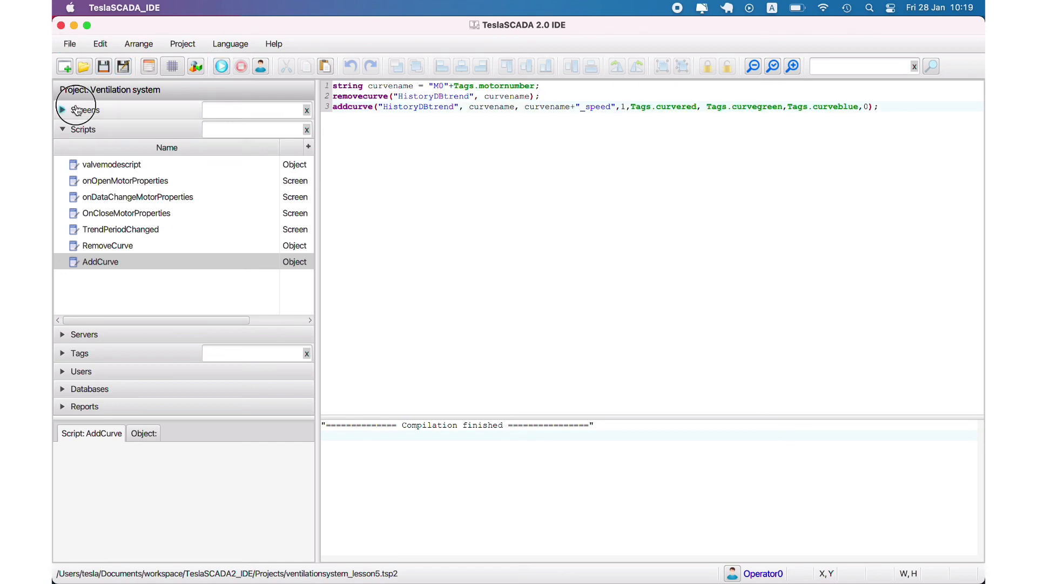
left_click(64, 109)
double_click(95, 194)
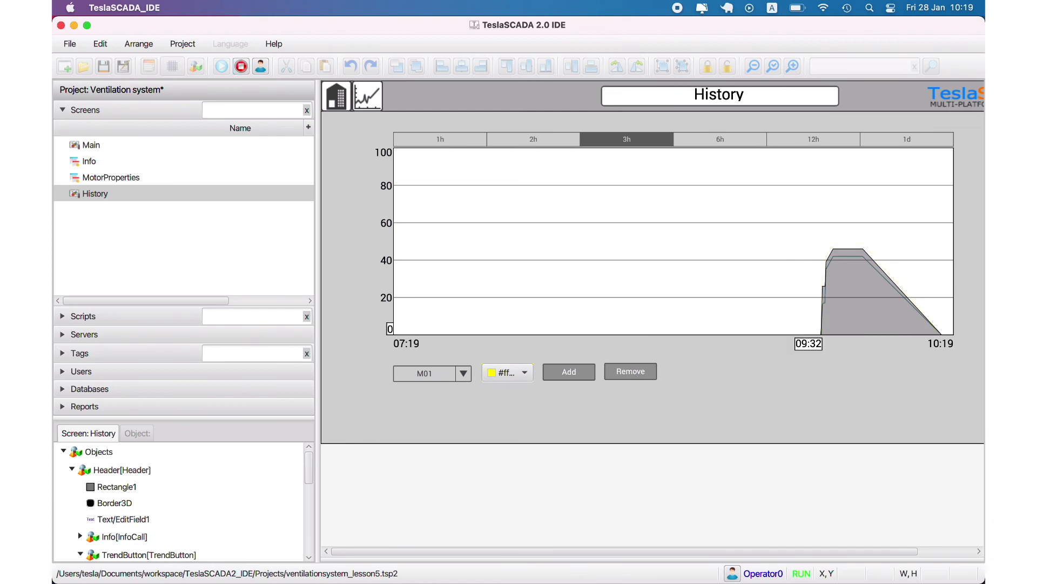
- Remove the M02 and M03 curves from the trend on the running History screen
left_click(445, 374)
left_click(433, 411)
left_click(630, 371)
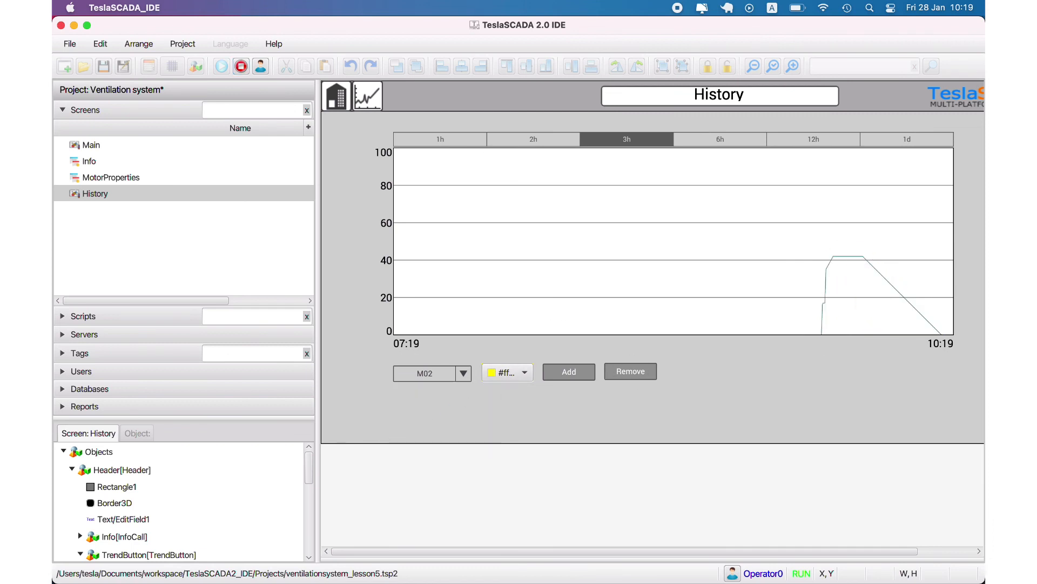
left_click(463, 374)
left_click(425, 428)
left_click(627, 373)
- Add the M01 curve to the running trend in dark purple
left_click(446, 374)
left_click(424, 393)
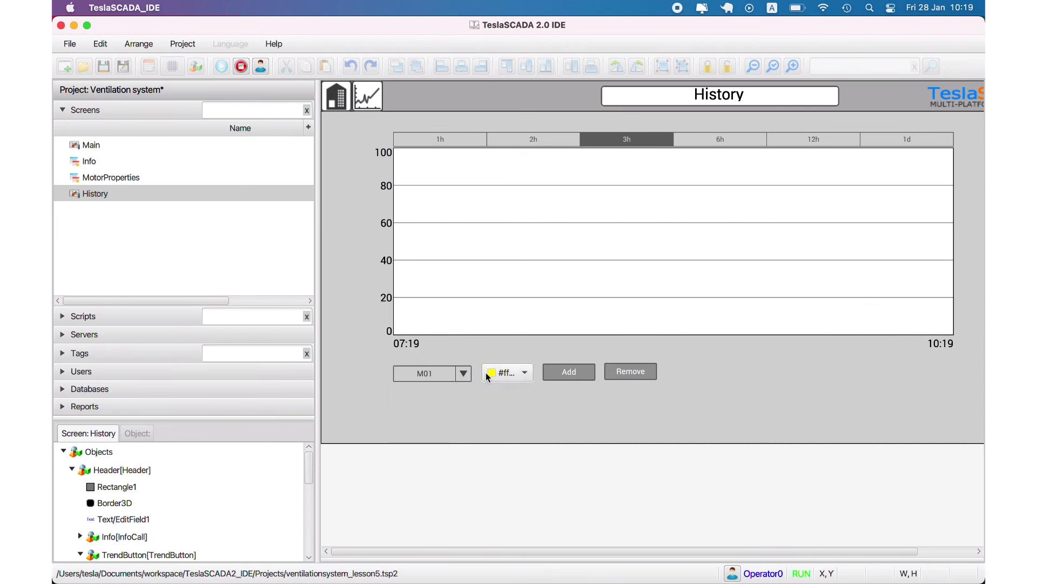
left_click(498, 372)
left_click(527, 419)
left_click(570, 377)
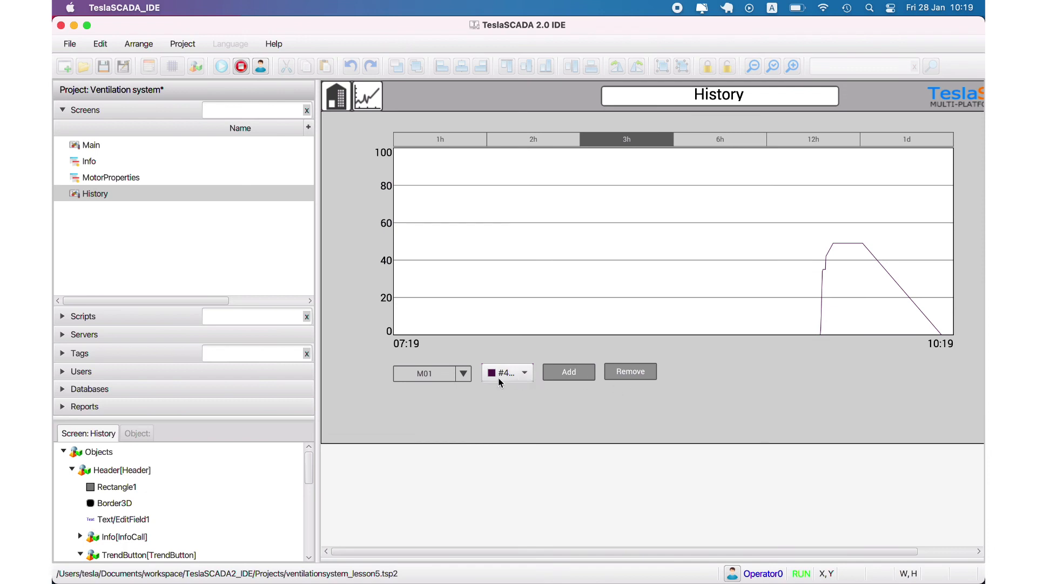
- Add the M02 curve to the running trend in orange
left_click(446, 374)
left_click(425, 411)
left_click(514, 372)
left_click(567, 432)
left_click(567, 377)
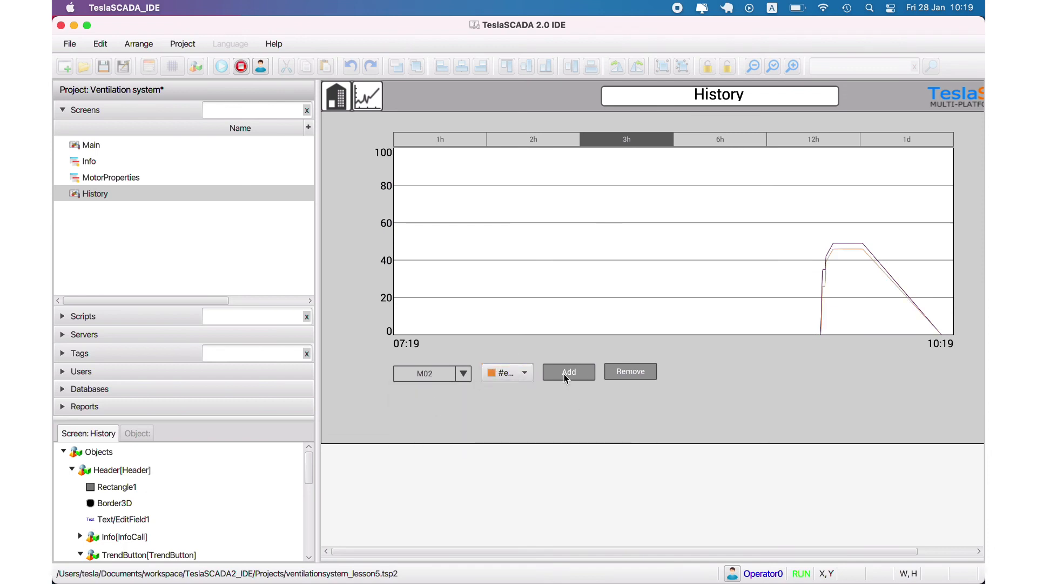
- Add the M03 curve to the running trend in dark teal
left_click(427, 377)
left_click(436, 421)
left_click(511, 373)
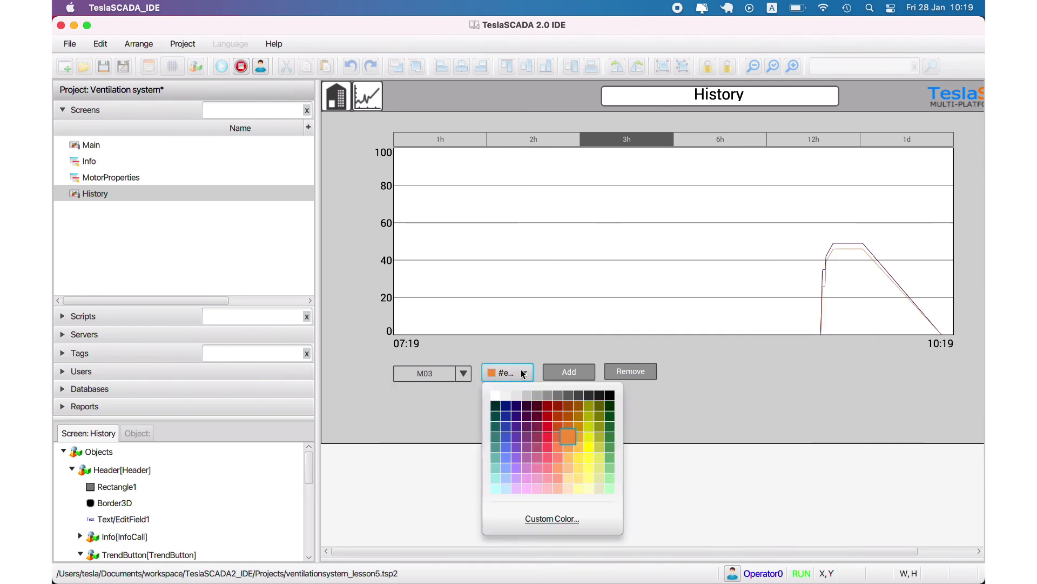
left_click(494, 424)
left_click(569, 372)
- Test the trend period selector with 6h and 2h, and stop the running project
left_click(711, 140)
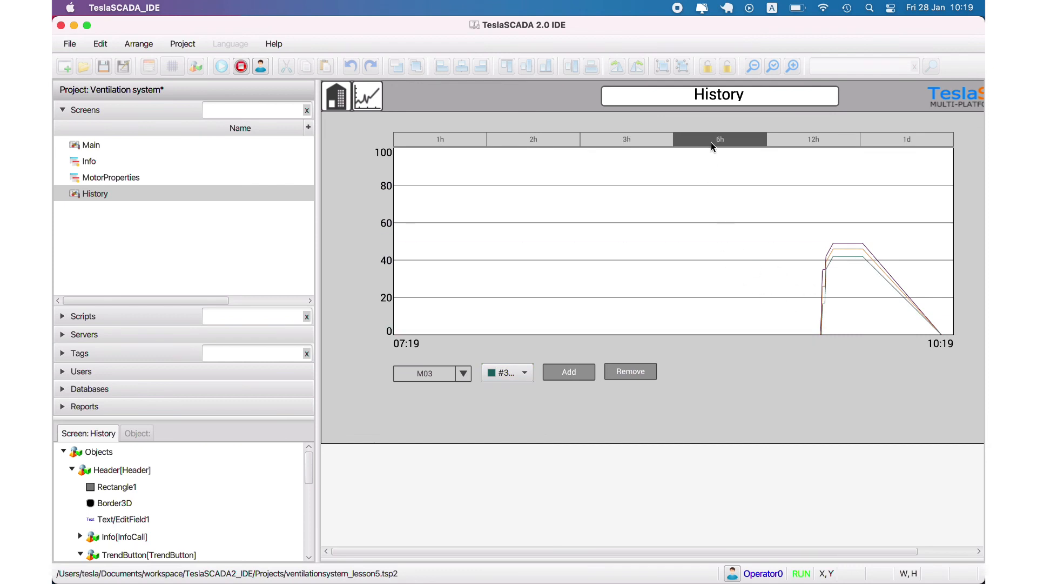
left_click(543, 141)
left_click(241, 66)
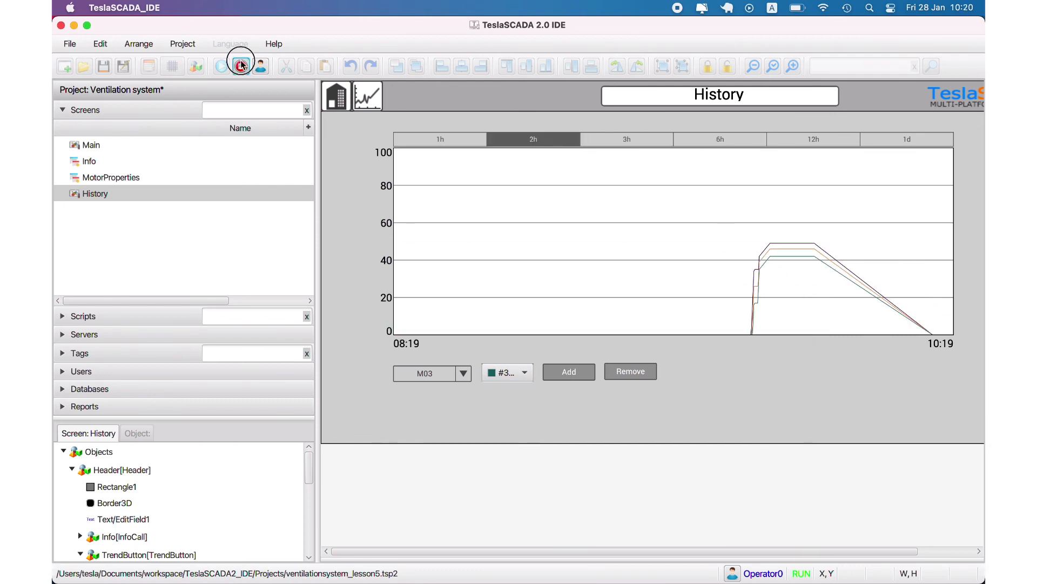
- Create a new script group named Trend
left_click(84, 316)
right_click(92, 297)
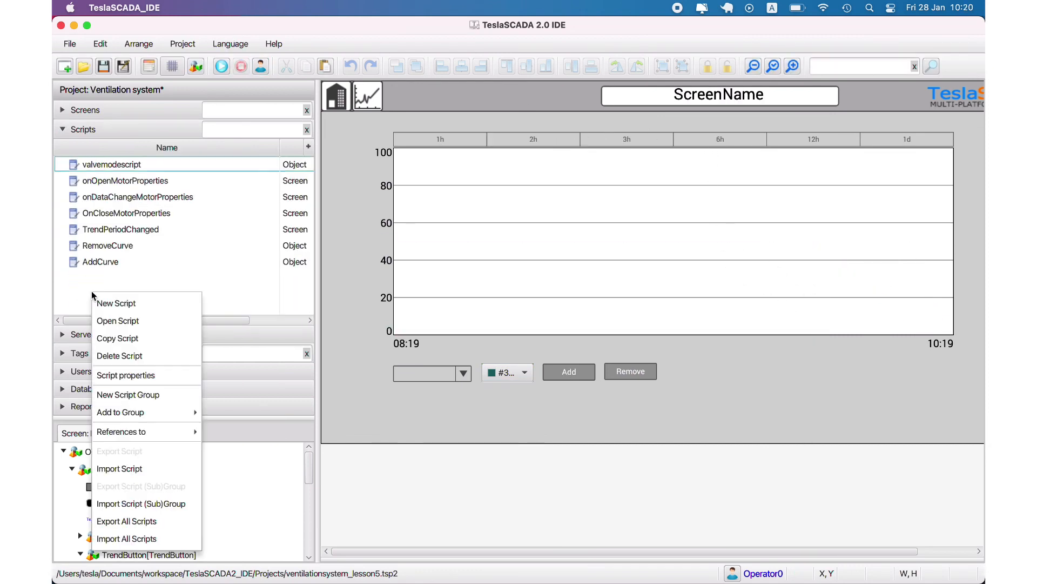
left_click(138, 416)
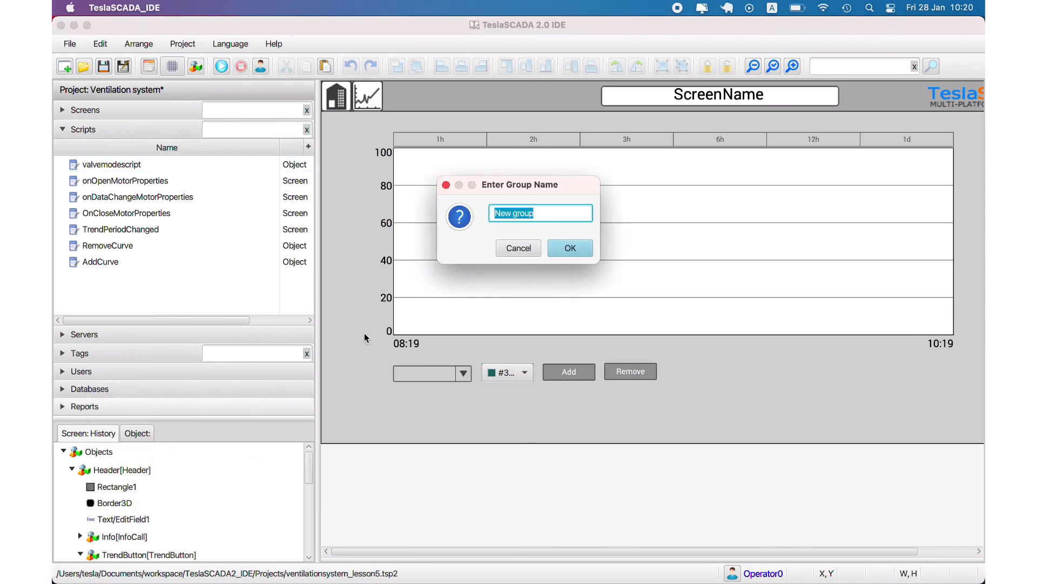
type("Trend")
key("Return")
- Move the TrendPeriodChanged, AddCurve and RemoveCurve scripts into the Trend group
left_click_drag(95, 279, 96, 165)
left_click_drag(107, 263, 96, 166)
left_click_drag(120, 247, 105, 168)
- Create a new script group named MotorProperties
right_click(122, 271)
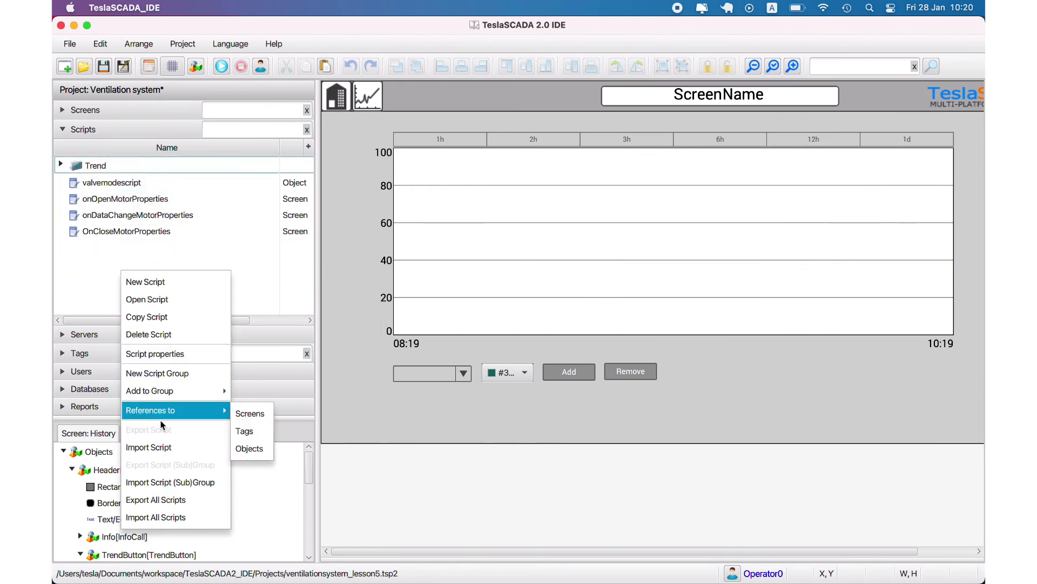
left_click(159, 372)
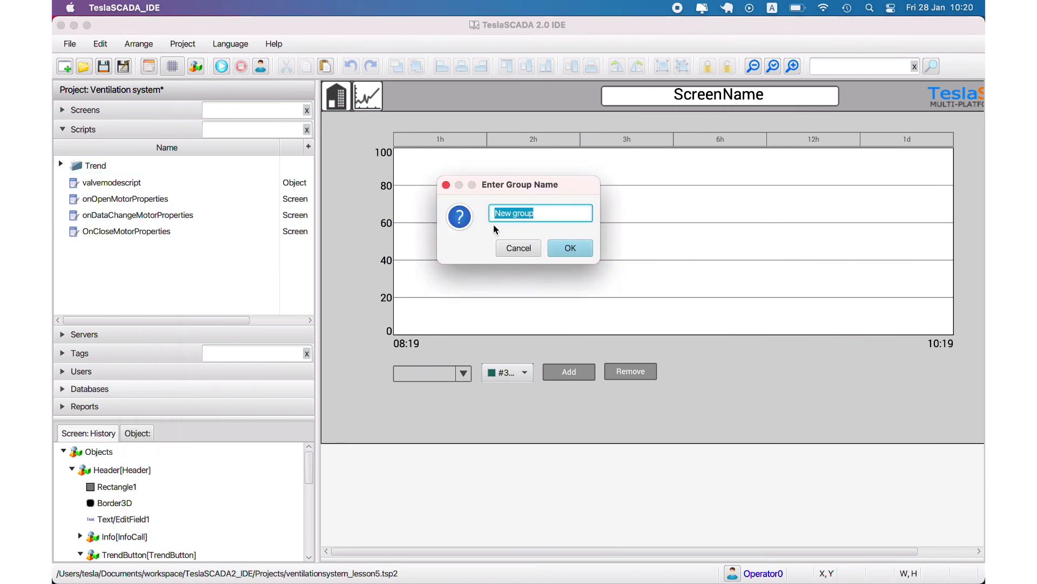
type("Ta")
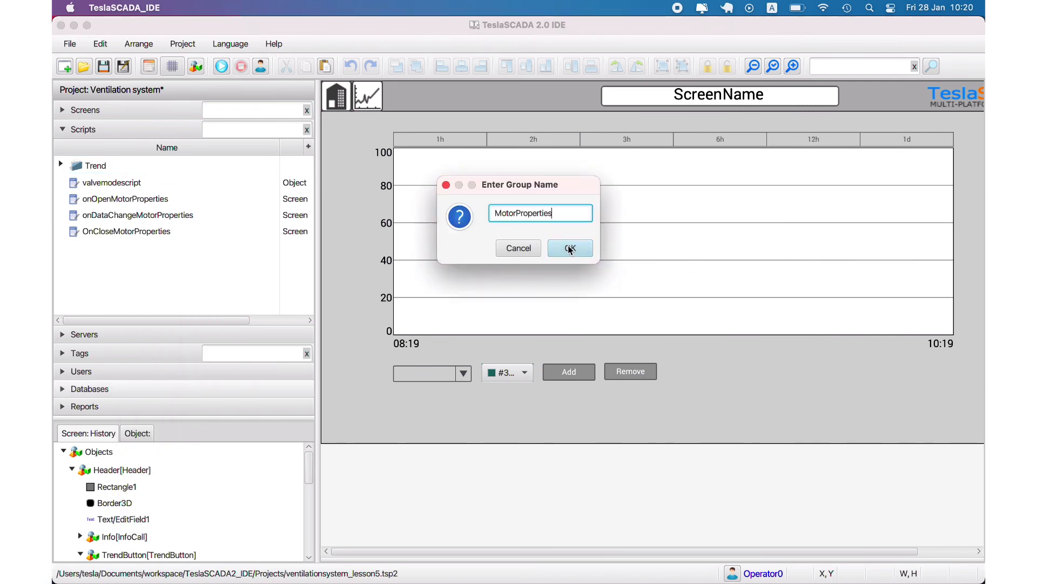
left_click(570, 248)
- Move the motor properties open, data change and close scripts into the MotorProperties group, and return to the list of screens
left_click_drag(99, 248, 107, 185)
left_click_drag(108, 216, 108, 185)
left_click(62, 109)
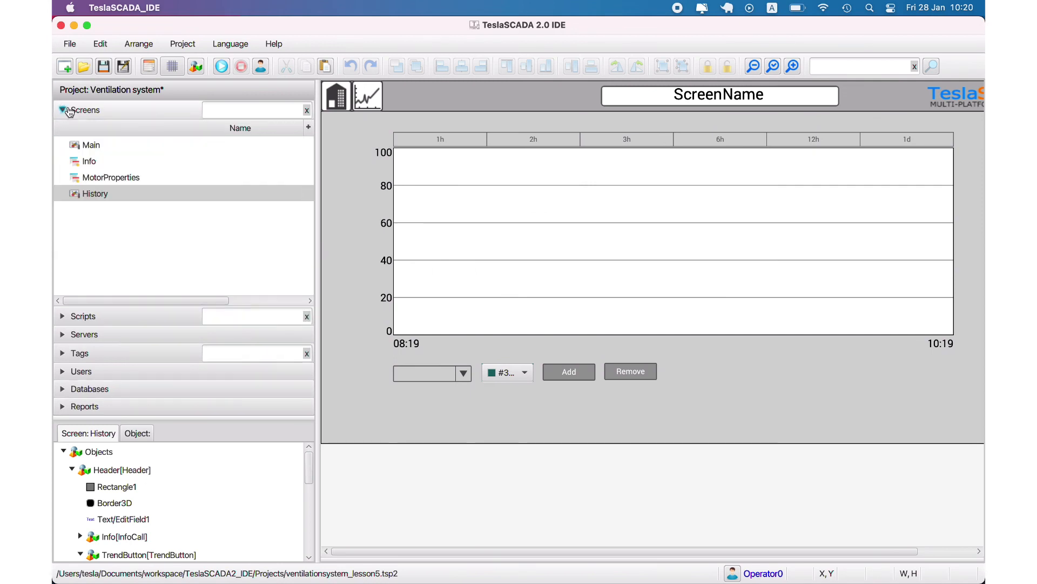
right_click(124, 222)
left_click(231, 242)
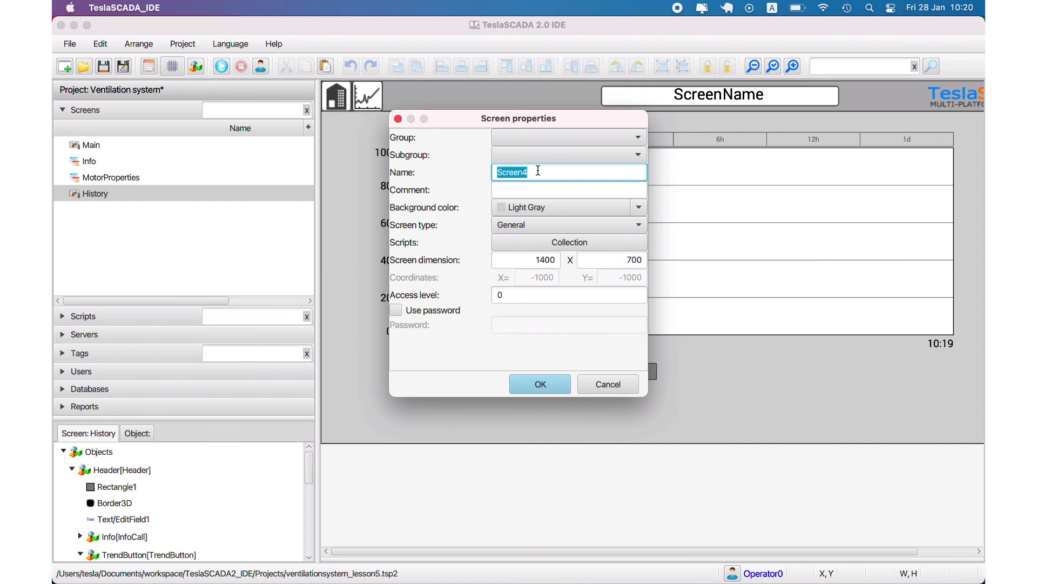
left_click(611, 384)
- Create a screen group named Popup and move the Info and MotorProperties screens into it
right_click(181, 247)
left_click(232, 350)
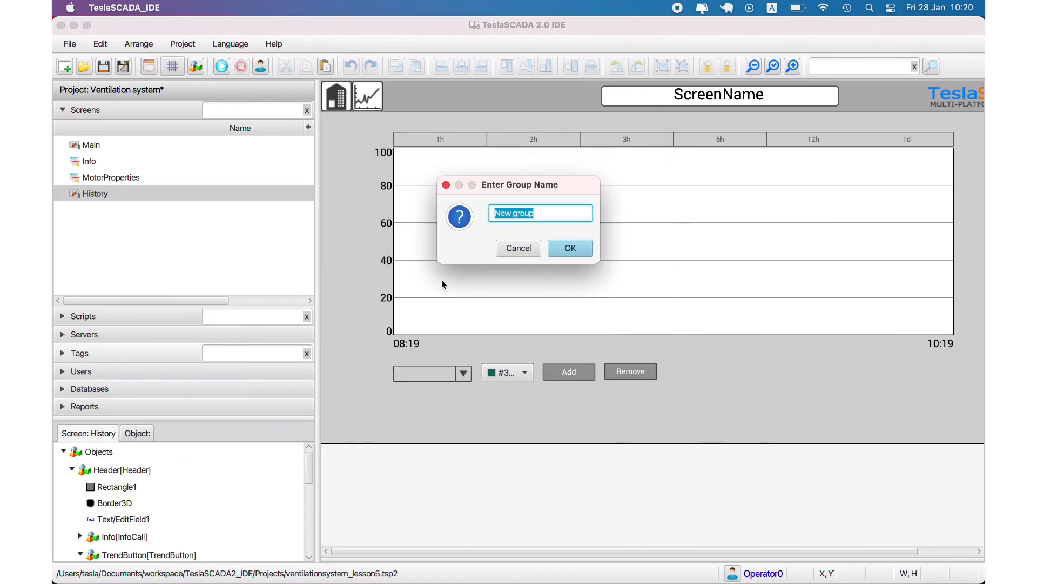
type("Popup")
key("Return")
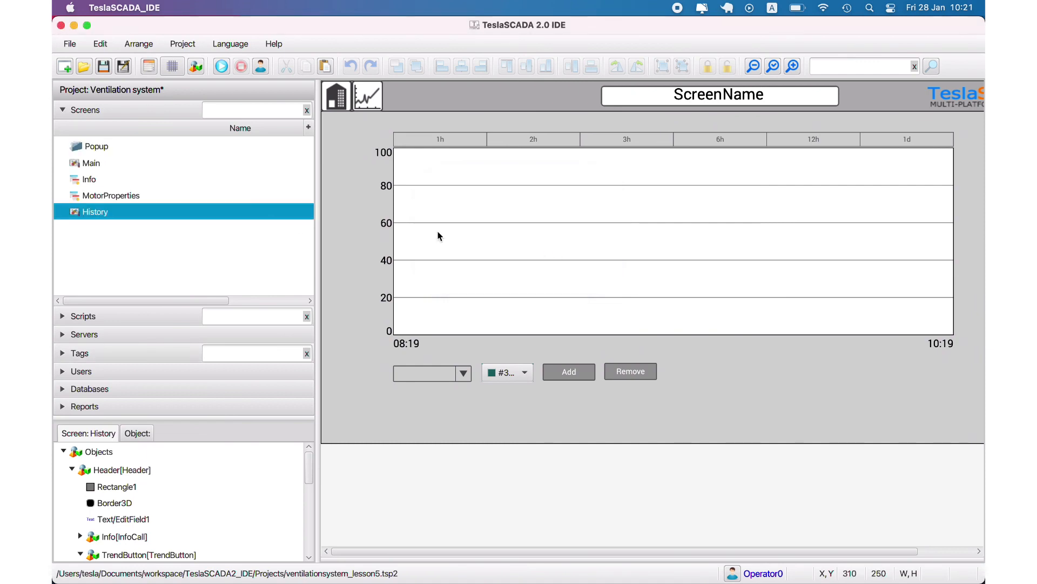
left_click_drag(79, 196, 96, 148)
left_click(61, 146)
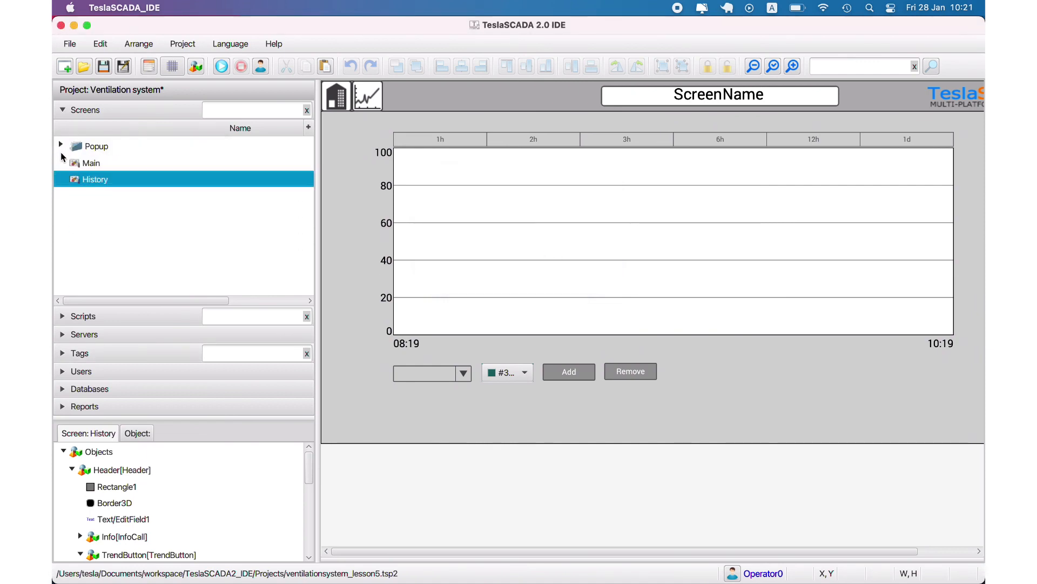